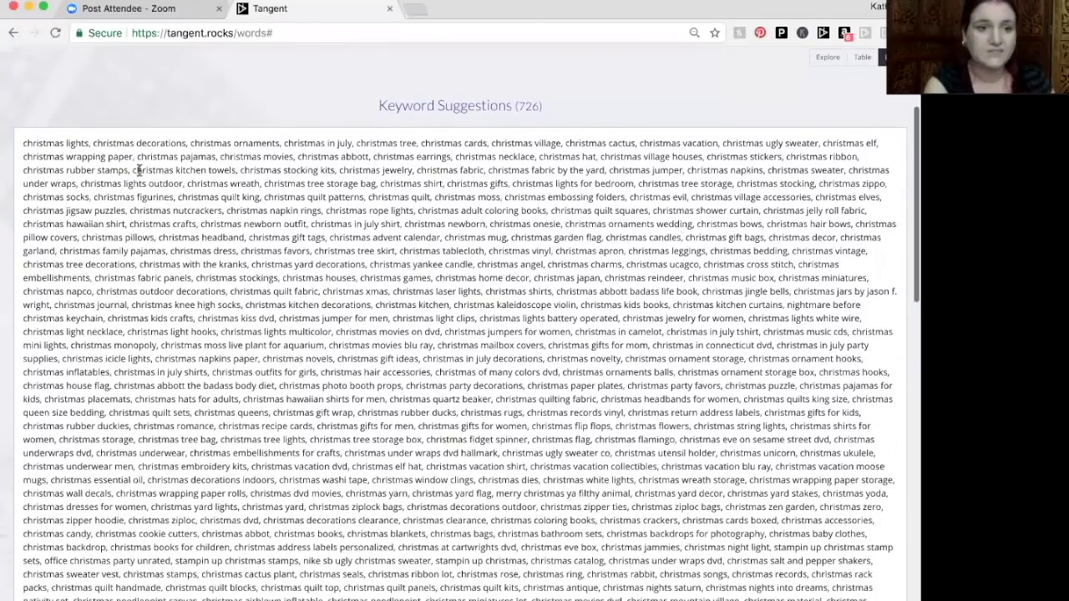
- Select and copy the full comma-separated list of Christmas keyword suggestions in Tangent Words
{"action": "left_click_drag", "start_coordinate": [24, 133], "coordinate": [612, 422]}
{"action": "scroll", "coordinate": [215, 311], "scroll_direction": "down", "scroll_amount": 15}
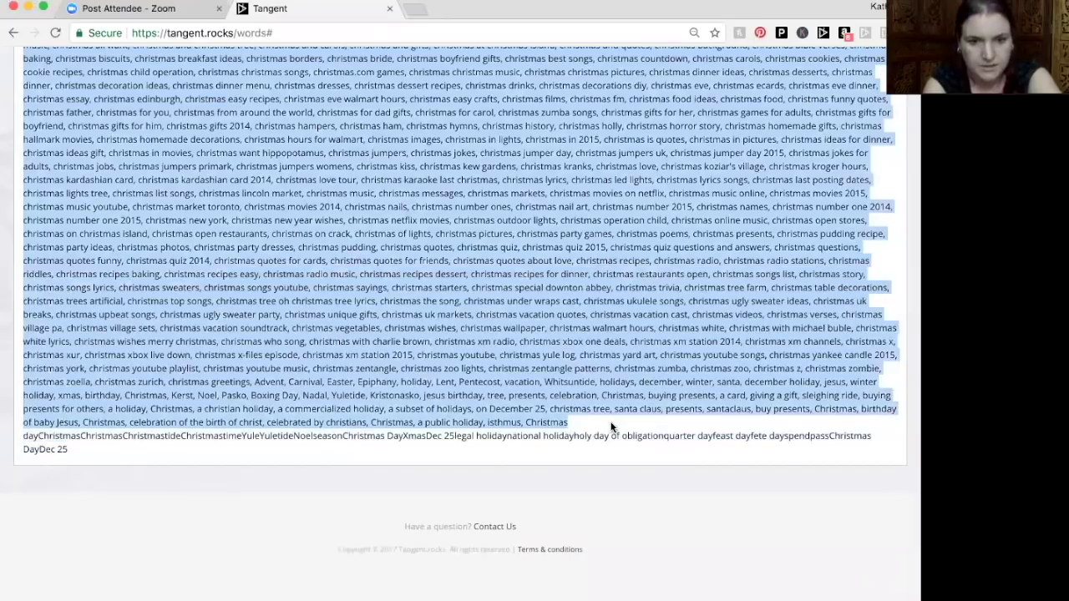
{"action": "scroll", "coordinate": [568, 434], "scroll_direction": "up", "scroll_amount": 2}
{"action": "scroll", "coordinate": [566, 432], "scroll_direction": "up", "scroll_amount": 20}
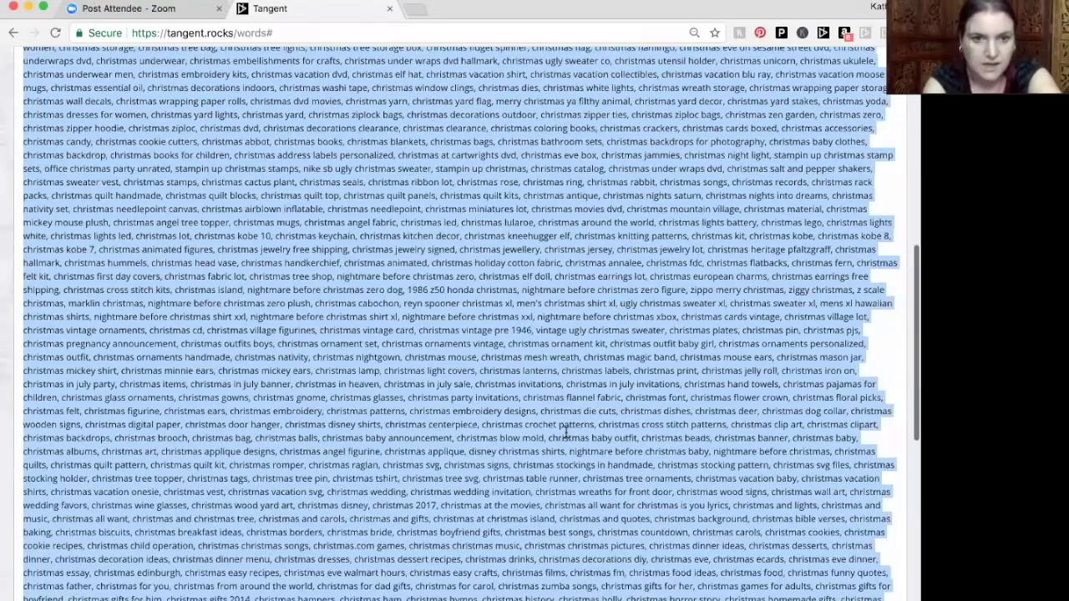
{"action": "scroll", "coordinate": [567, 433], "scroll_direction": "down", "scroll_amount": 1}
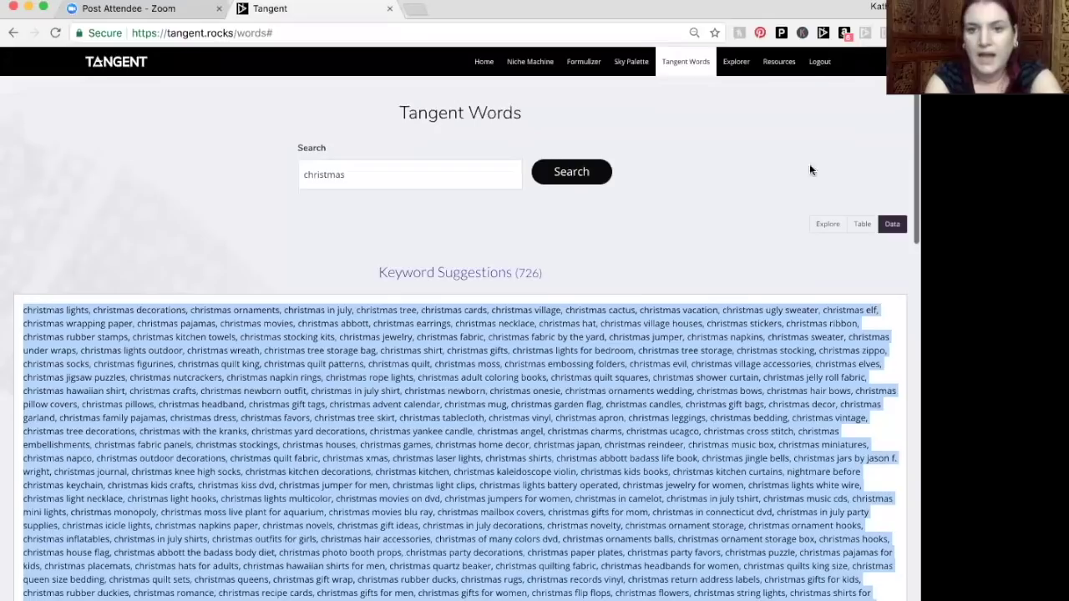
- Bulk upload the copied Christmas keywords to Keywords Everywhere and get their search volume and CPC
{"action": "left_click", "coordinate": [802, 32]}
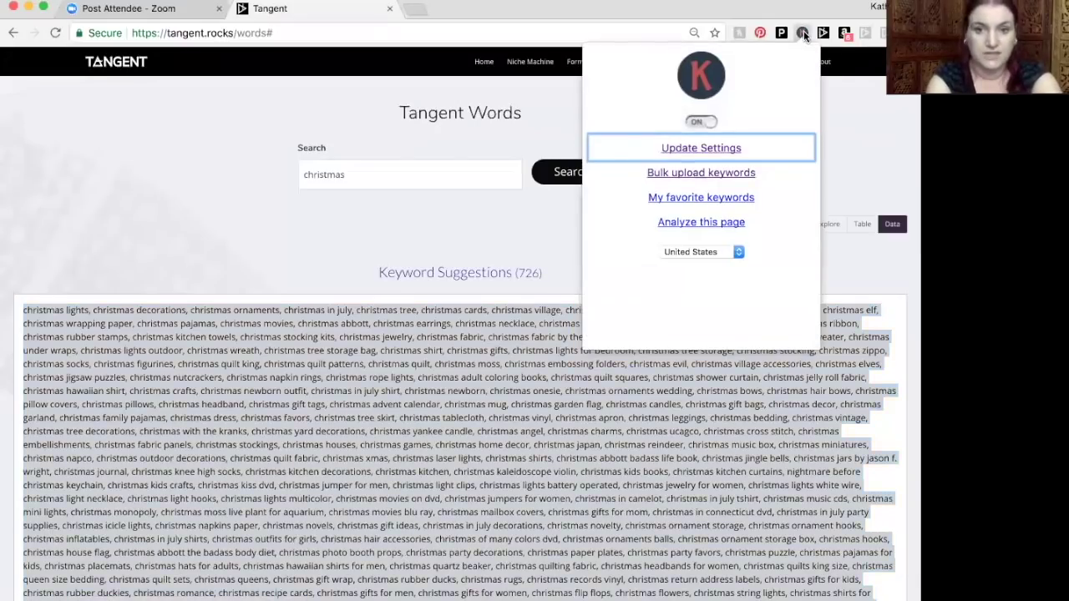
{"action": "left_click", "coordinate": [692, 176]}
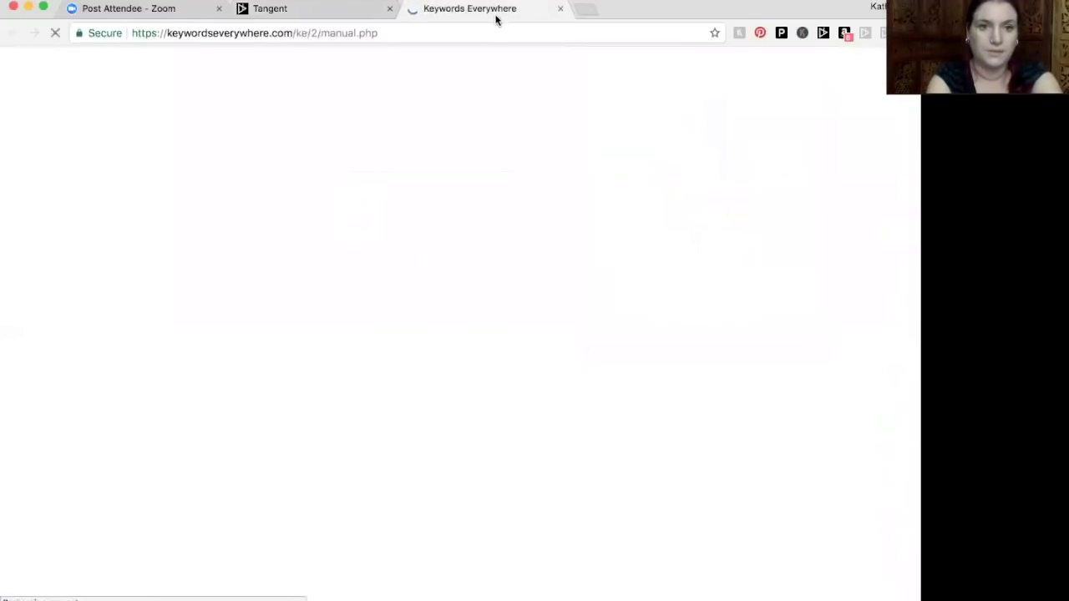
{"action": "left_click", "coordinate": [276, 215]}
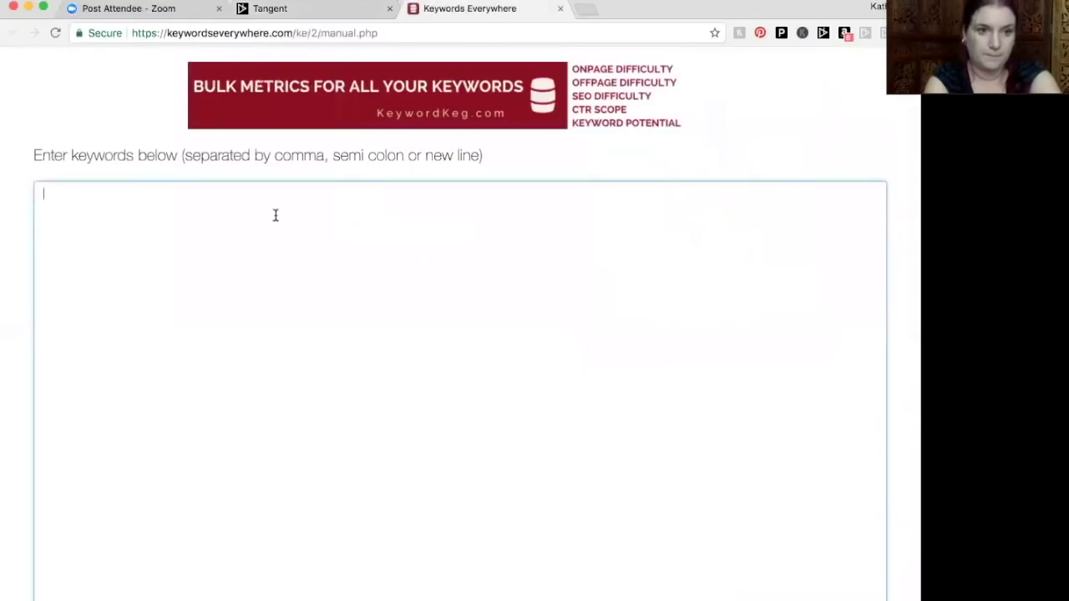
{"action": "key", "text": "super+v"}
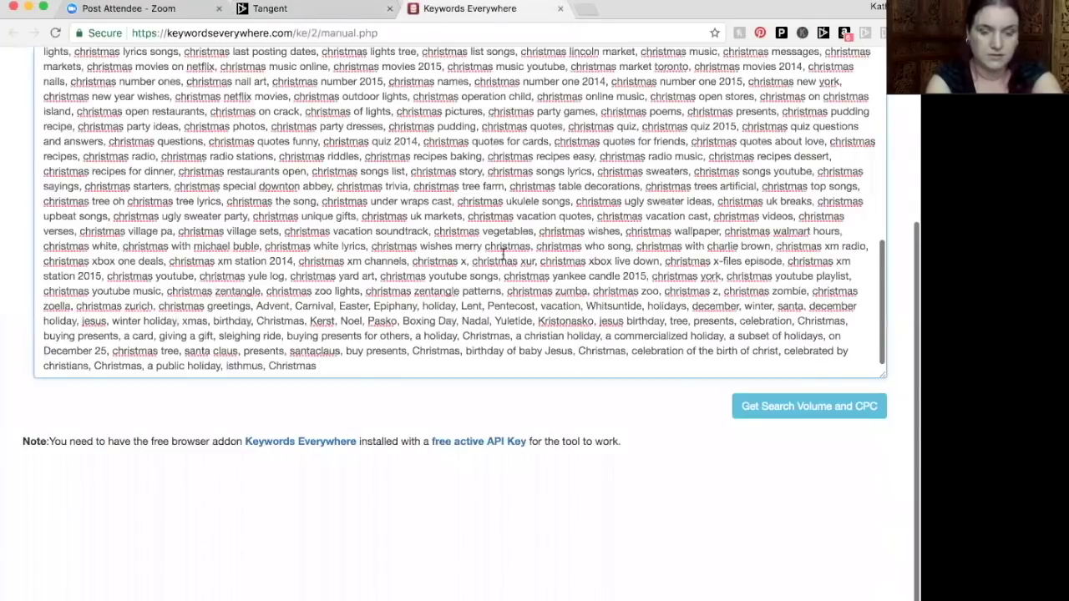
{"action": "left_click", "coordinate": [761, 414]}
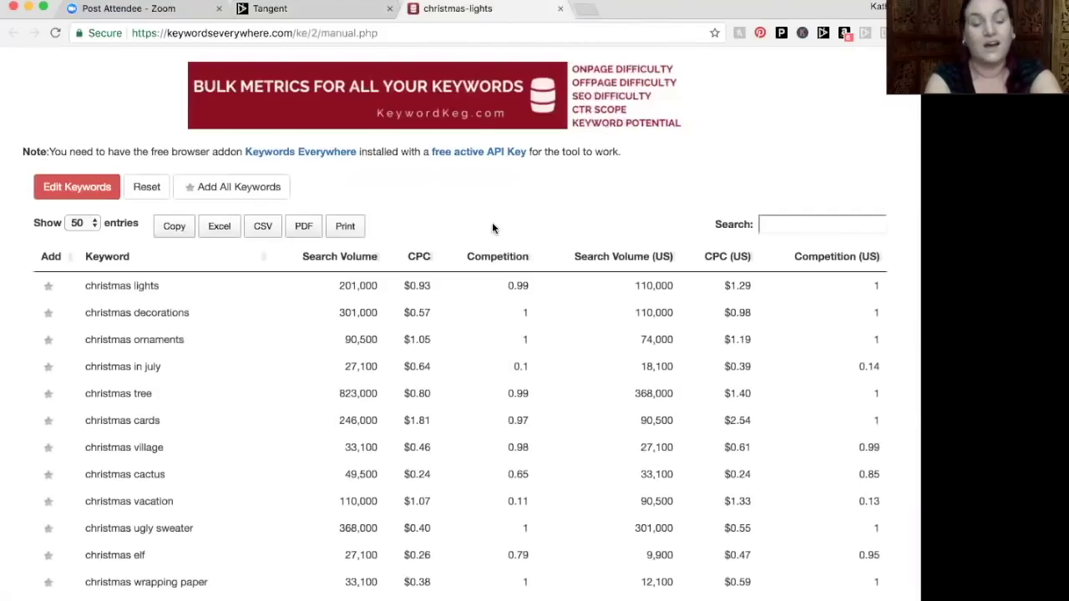
- Sort the keyword metrics by overall search volume from highest to lowest and review the top entries
{"action": "left_click", "coordinate": [368, 262]}
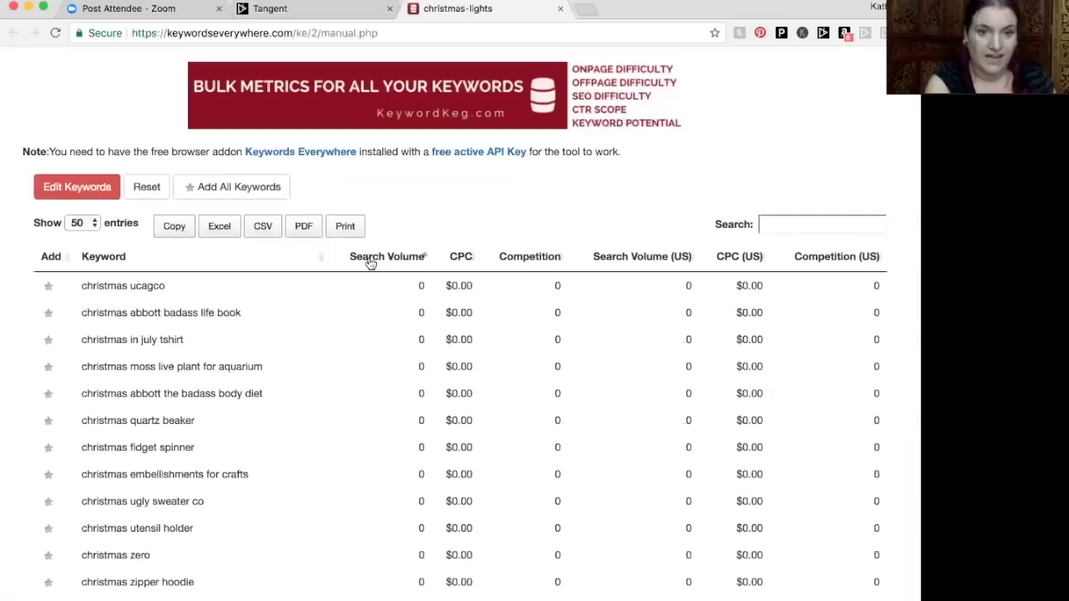
{"action": "left_click", "coordinate": [415, 261]}
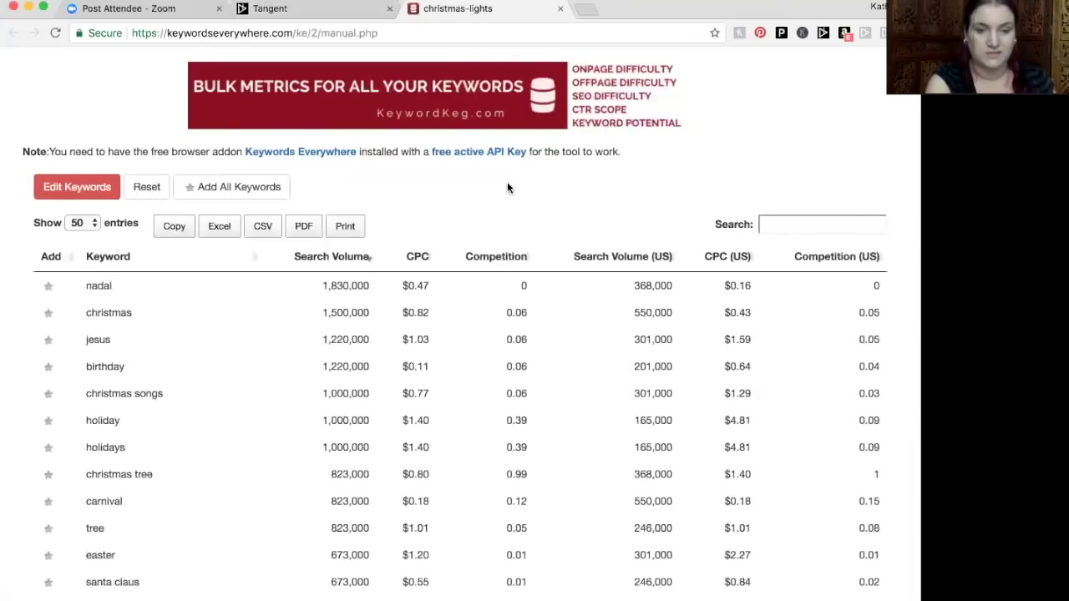
{"action": "scroll", "coordinate": [507, 187], "scroll_direction": "down", "scroll_amount": 3}
{"action": "scroll", "coordinate": [507, 187], "scroll_direction": "down", "scroll_amount": 3}
{"action": "scroll", "coordinate": [497, 209], "scroll_direction": "up", "scroll_amount": 3}
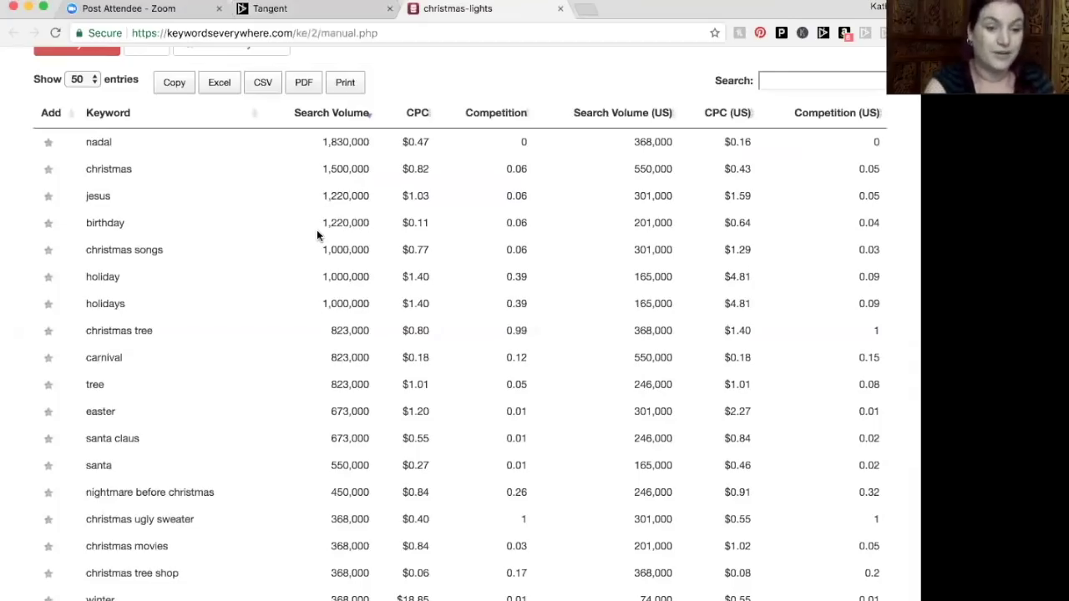
{"action": "scroll", "coordinate": [351, 217], "scroll_direction": "down", "scroll_amount": 1}
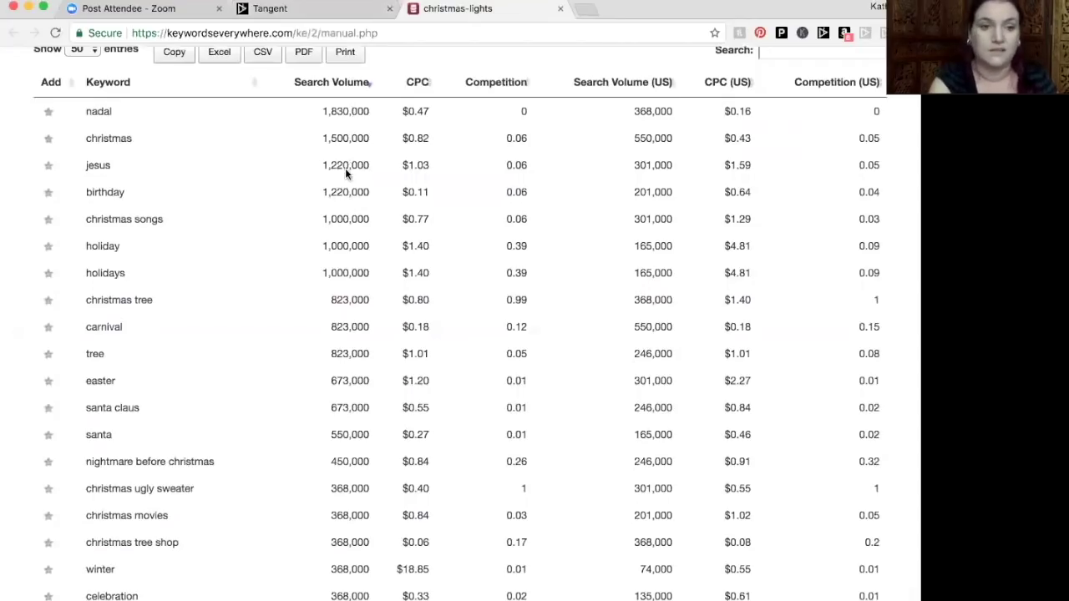
- Check back on the Tangent suggestions and read the volume-sorted Keywords Everywhere list through the end of its first page
{"action": "left_click", "coordinate": [319, 12]}
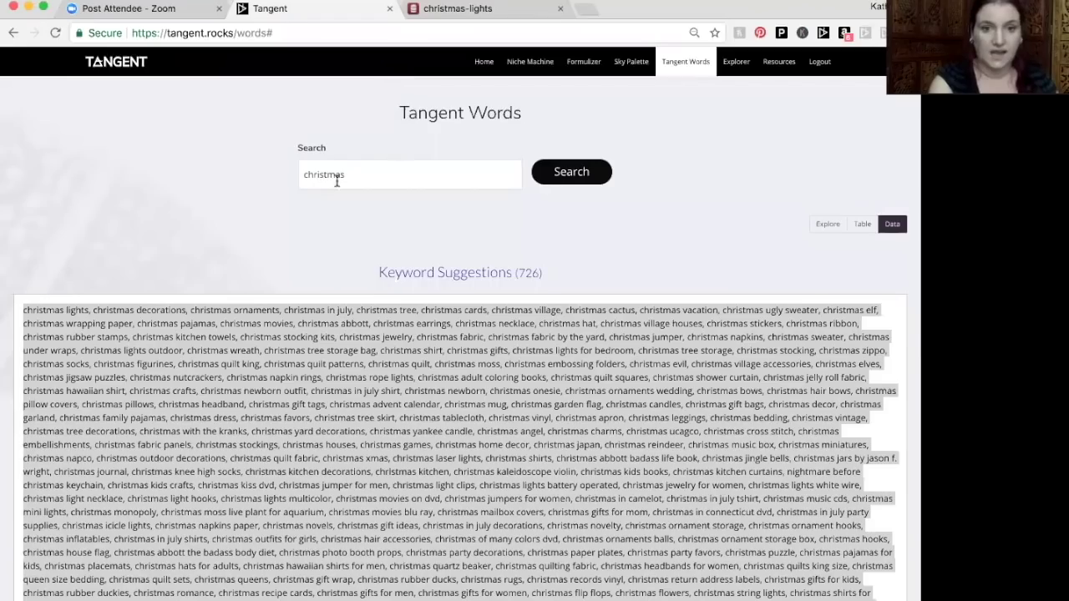
{"action": "left_click", "coordinate": [816, 225]}
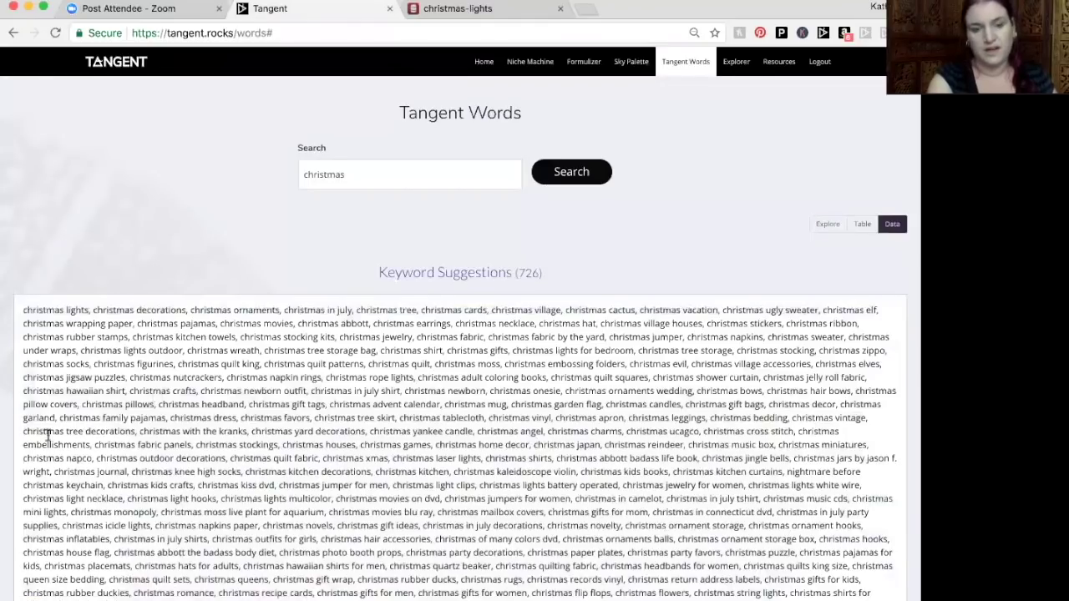
{"action": "left_click", "coordinate": [457, 8]}
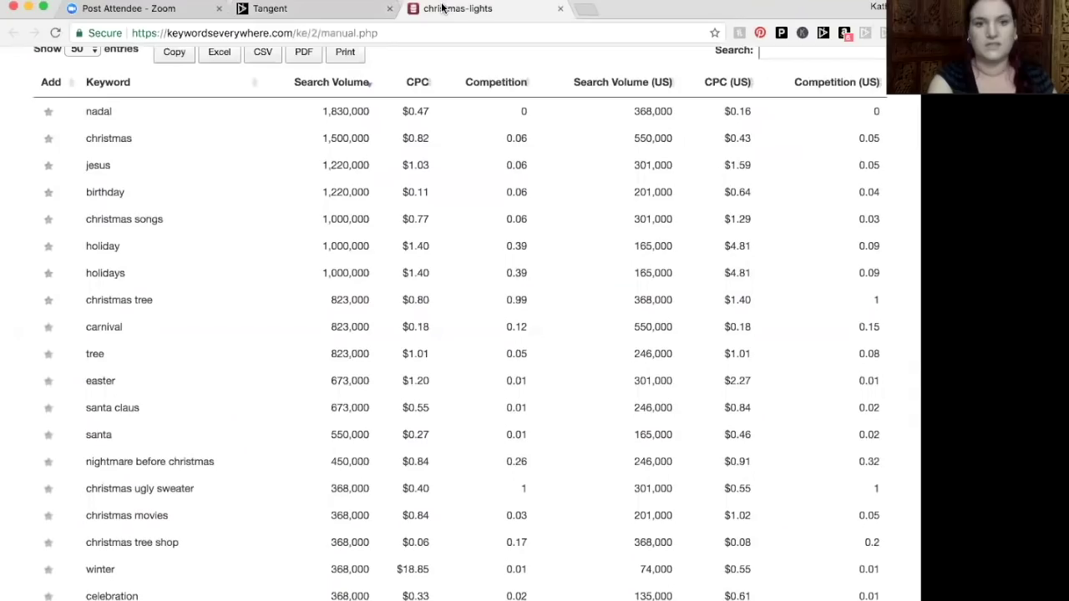
{"action": "scroll", "coordinate": [201, 174], "scroll_direction": "down", "scroll_amount": 5}
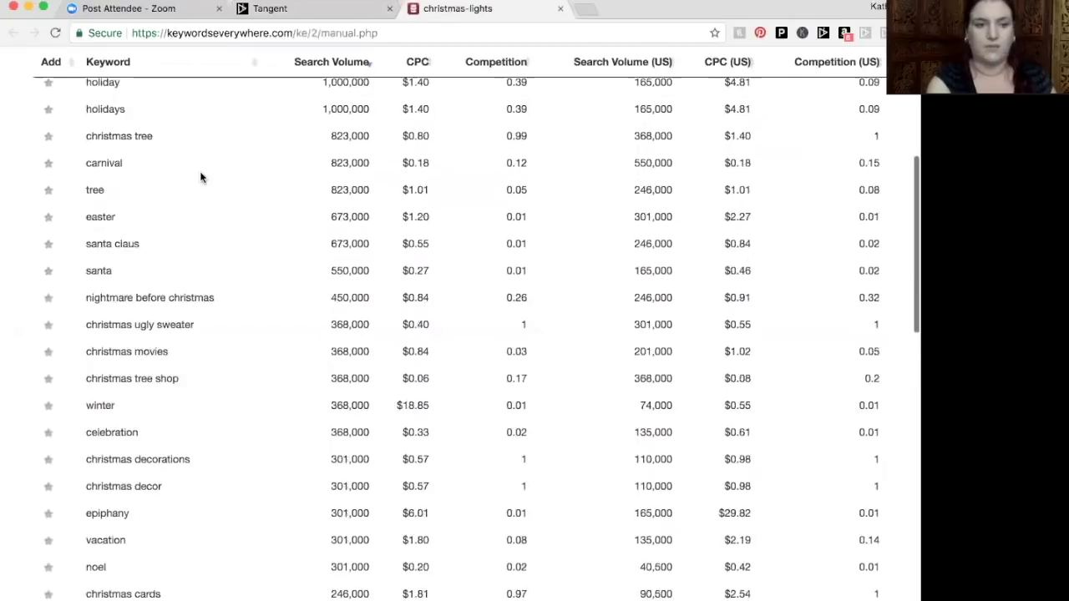
{"action": "scroll", "coordinate": [287, 198], "scroll_direction": "down", "scroll_amount": 9}
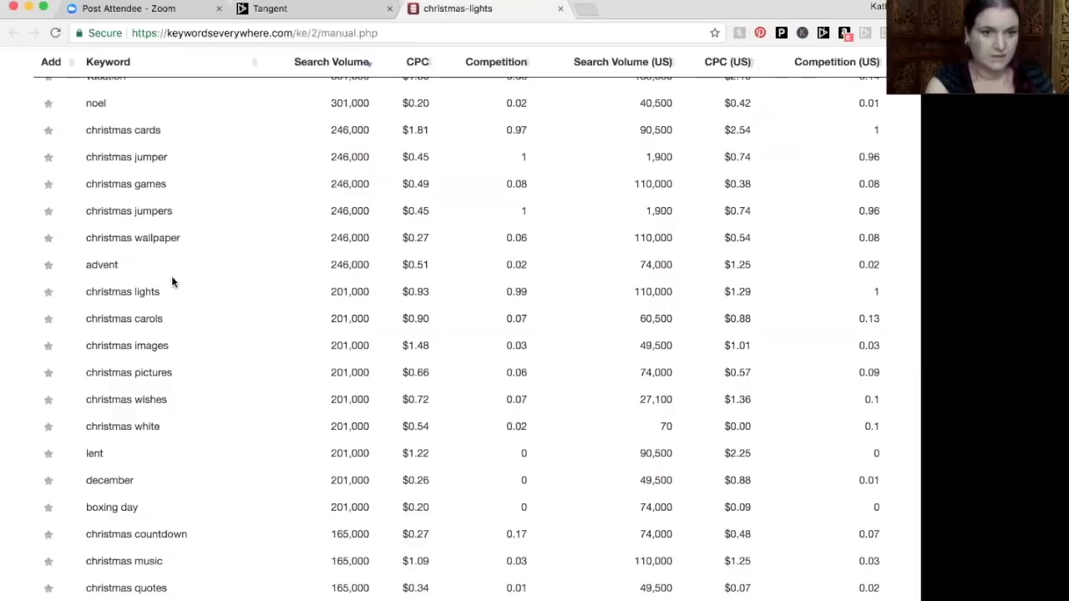
{"action": "scroll", "coordinate": [171, 280], "scroll_direction": "down", "scroll_amount": 5}
{"action": "scroll", "coordinate": [172, 283], "scroll_direction": "down", "scroll_amount": 5}
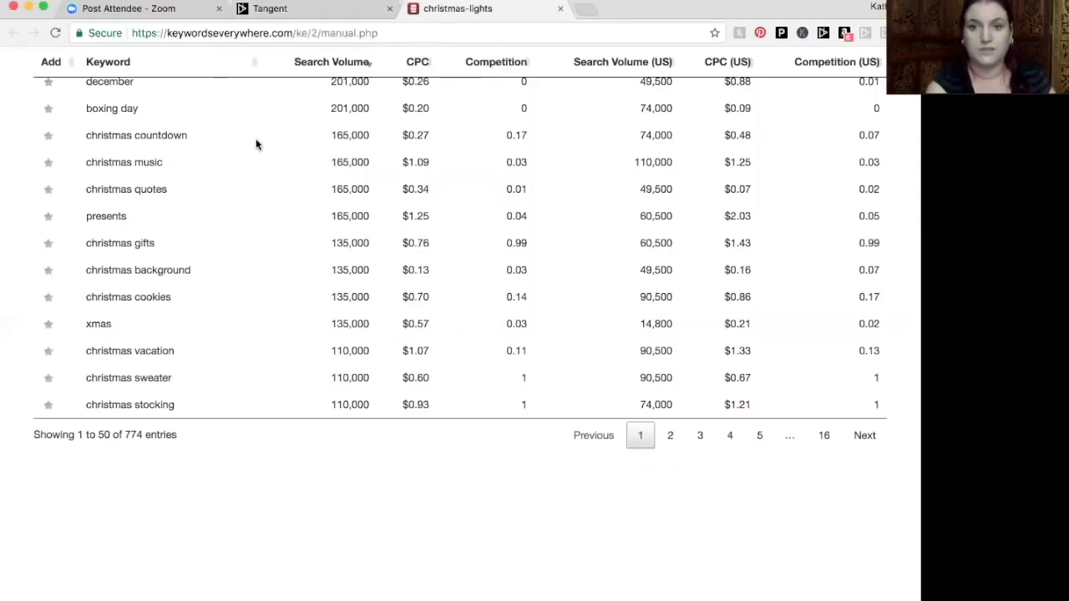
- Return to Tangent and show the Christmas results in the Explore view, down to the related words and Brainstorm section
{"action": "left_click", "coordinate": [289, 9]}
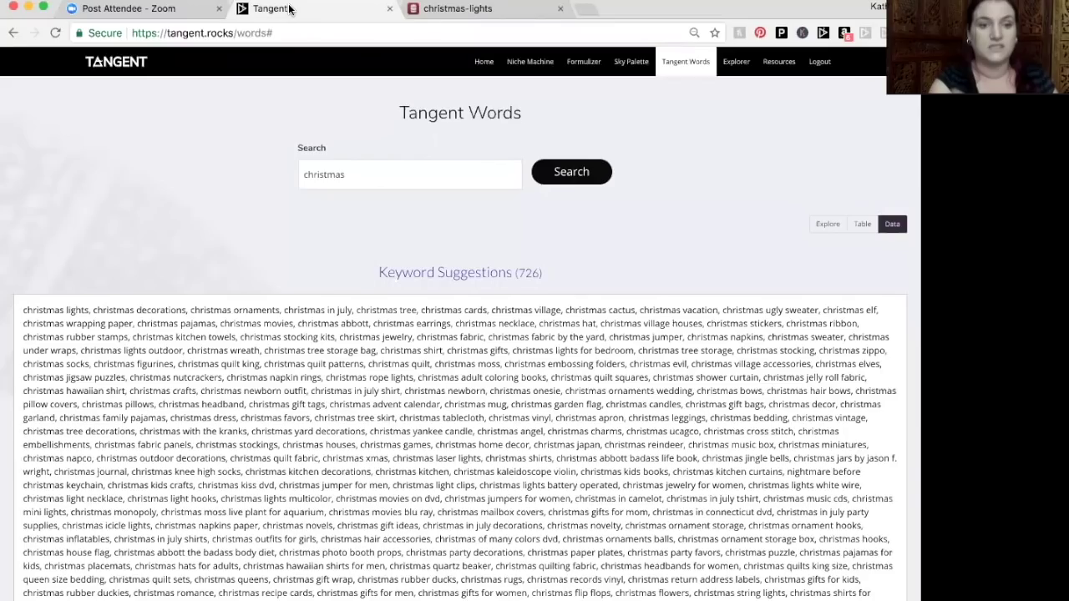
{"action": "left_click", "coordinate": [827, 224]}
{"action": "scroll", "coordinate": [331, 136], "scroll_direction": "down", "scroll_amount": 15}
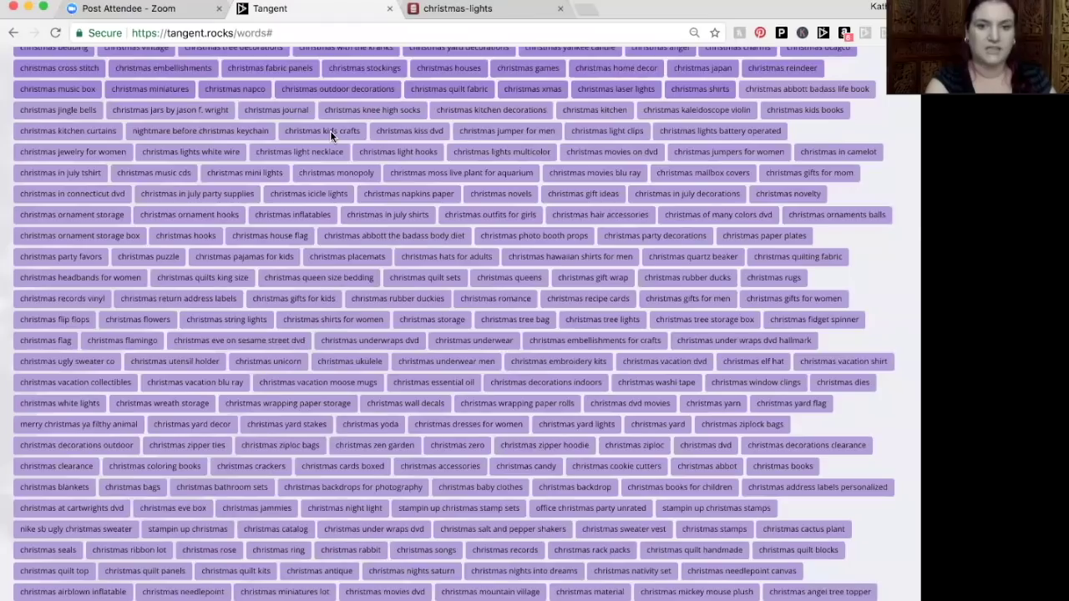
{"action": "scroll", "coordinate": [330, 132], "scroll_direction": "down", "scroll_amount": 12}
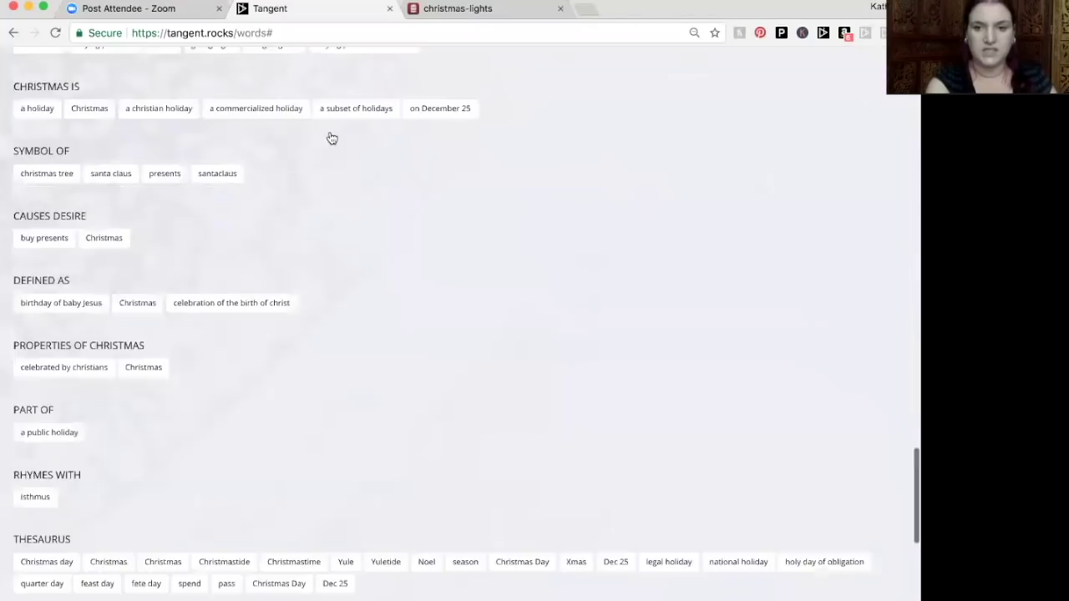
{"action": "scroll", "coordinate": [329, 134], "scroll_direction": "up", "scroll_amount": 6}
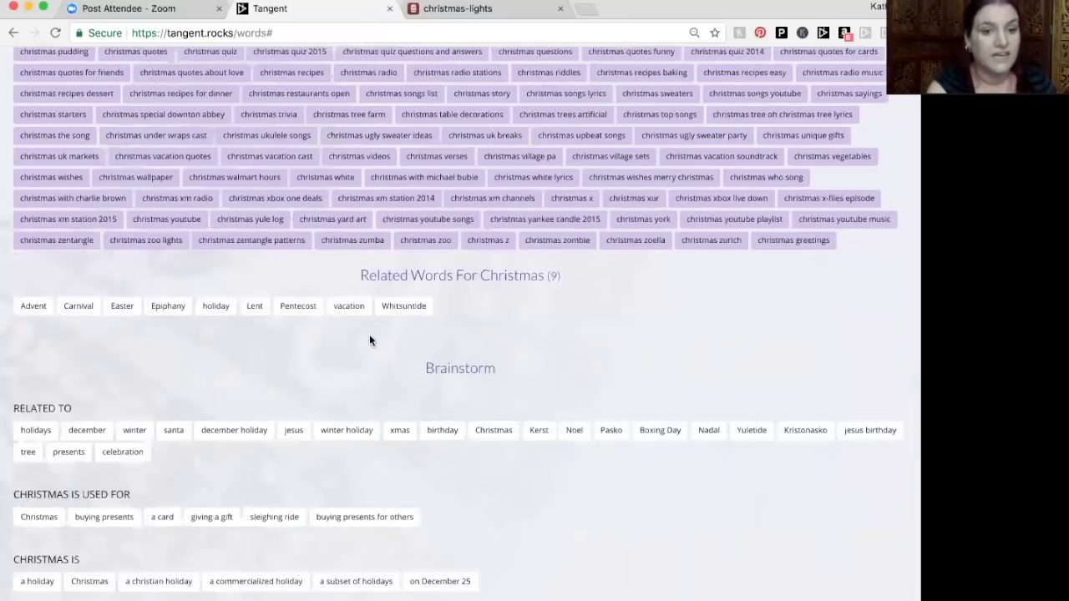
{"action": "scroll", "coordinate": [365, 349], "scroll_direction": "down", "scroll_amount": 4}
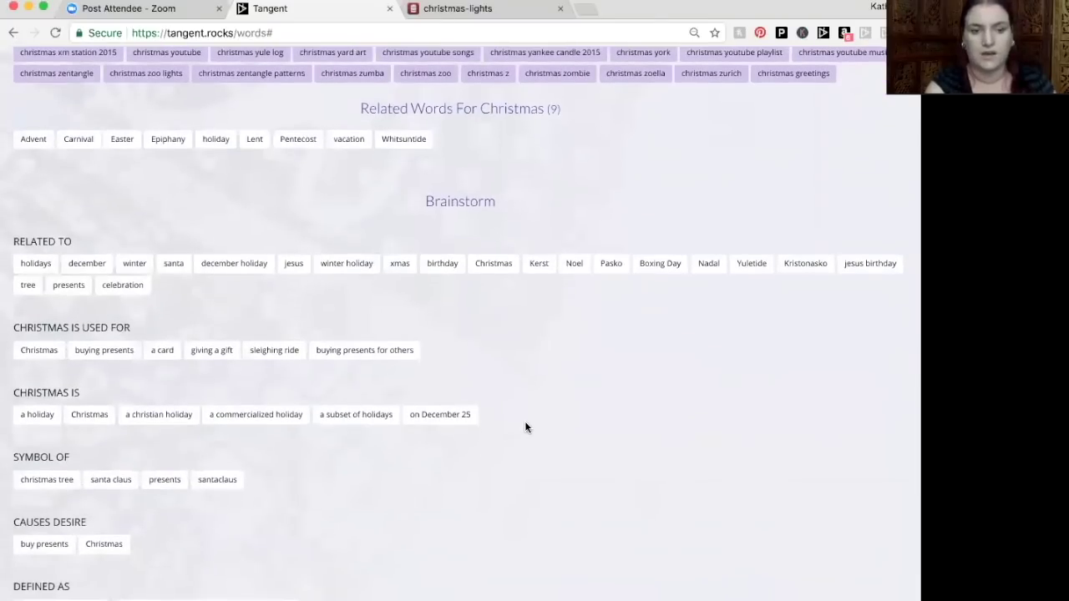
- Examine the Brainstorm categories for Christmas, from the related terms and uses through the thesaurus and definitions
{"action": "scroll", "coordinate": [525, 421], "scroll_direction": "down", "scroll_amount": 1}
{"action": "scroll", "coordinate": [525, 426], "scroll_direction": "down", "scroll_amount": 1}
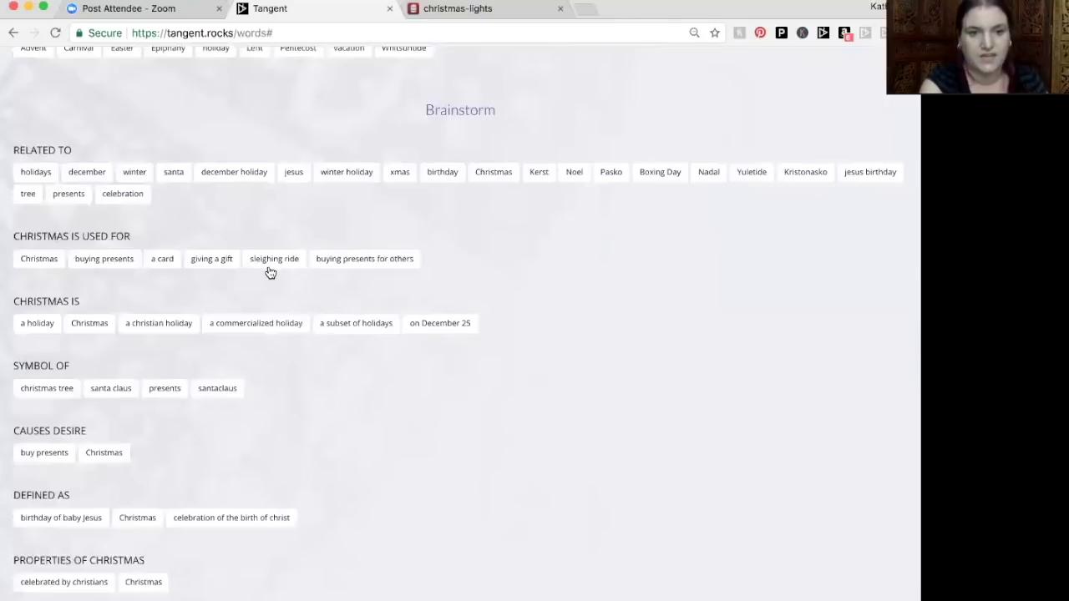
{"action": "scroll", "coordinate": [343, 294], "scroll_direction": "down", "scroll_amount": 2}
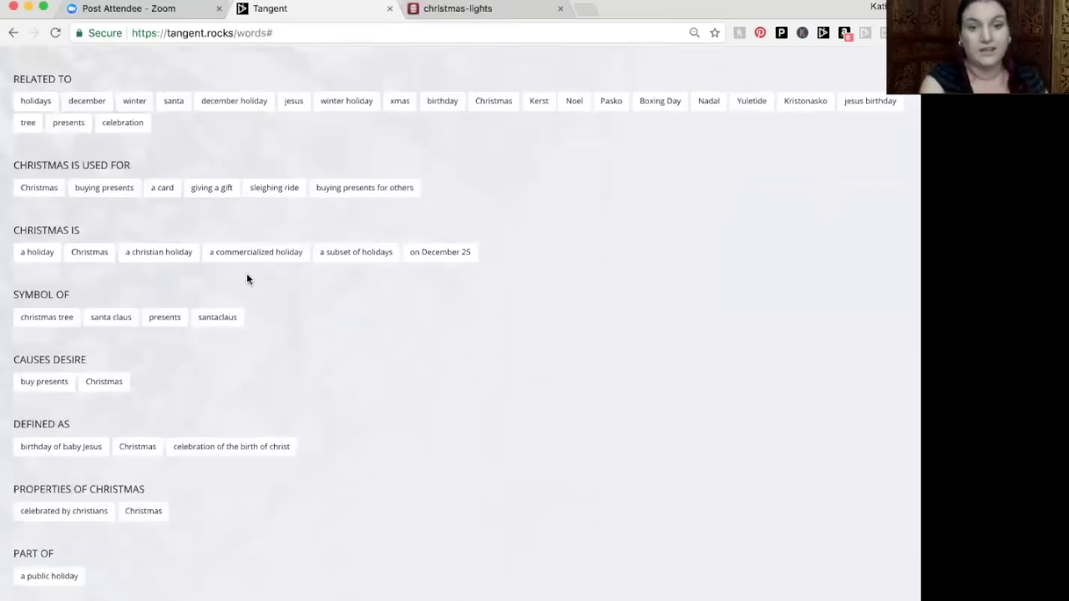
{"action": "scroll", "coordinate": [356, 269], "scroll_direction": "down", "scroll_amount": 2}
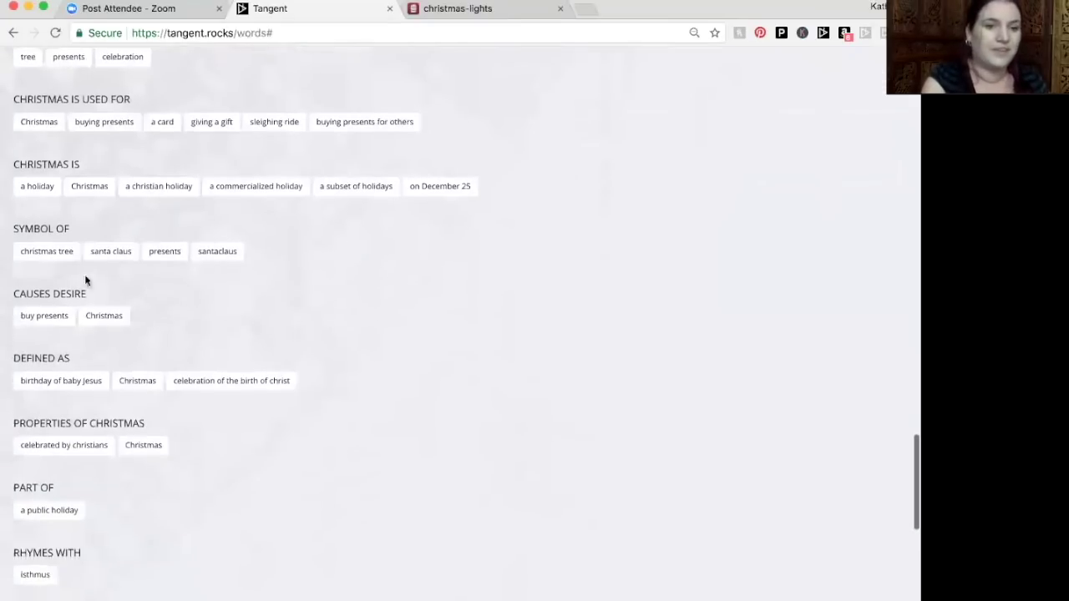
{"action": "scroll", "coordinate": [56, 264], "scroll_direction": "down", "scroll_amount": 5}
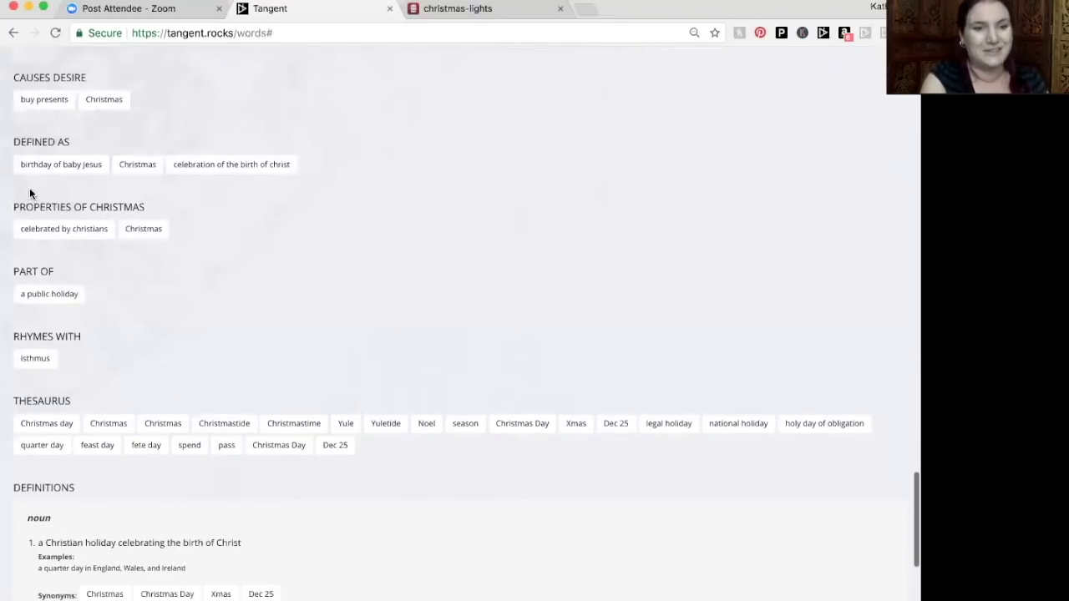
{"action": "scroll", "coordinate": [232, 216], "scroll_direction": "down", "scroll_amount": 2}
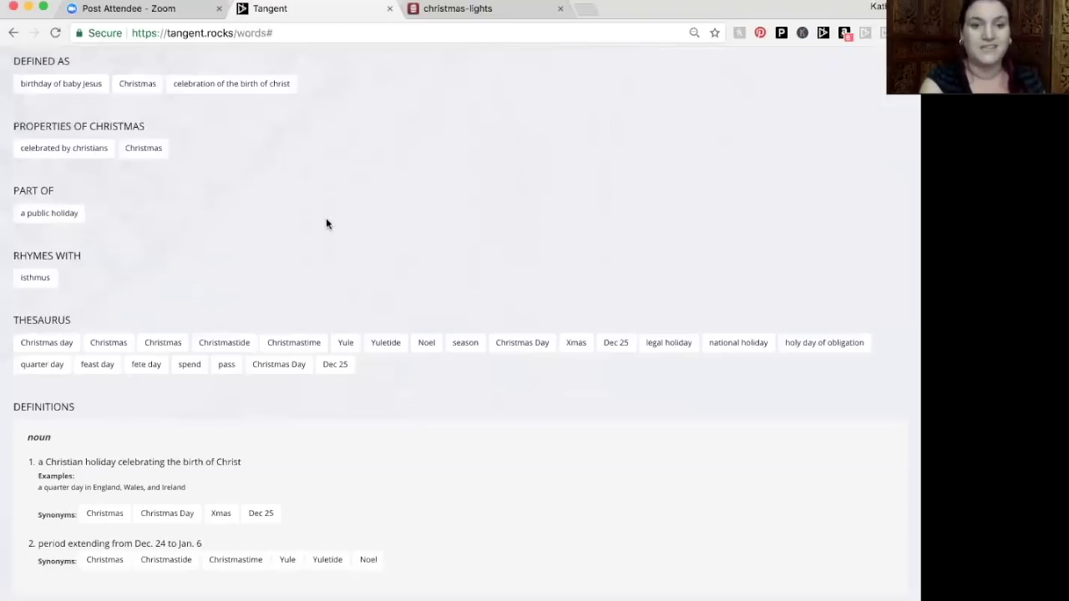
{"action": "scroll", "coordinate": [326, 222], "scroll_direction": "down", "scroll_amount": 3}
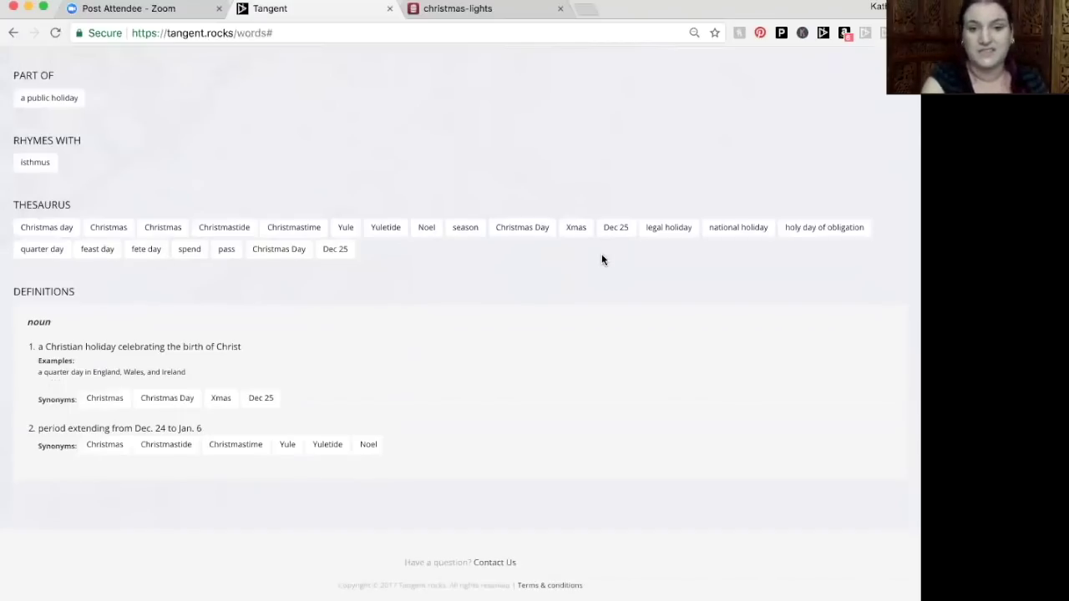
{"action": "scroll", "coordinate": [603, 260], "scroll_direction": "up", "scroll_amount": 1}
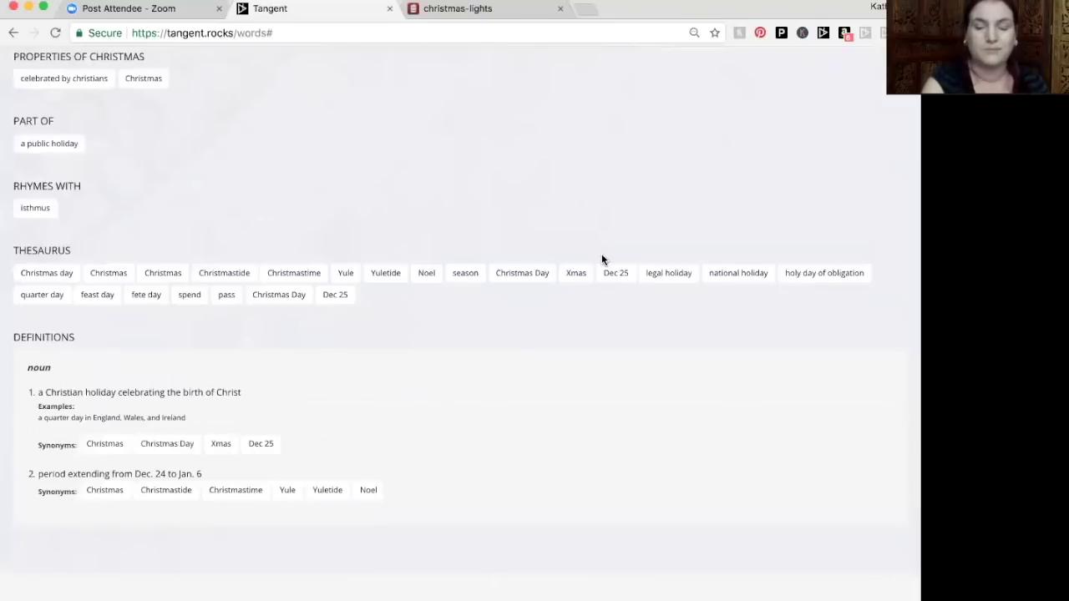
{"action": "scroll", "coordinate": [602, 259], "scroll_direction": "up", "scroll_amount": 5}
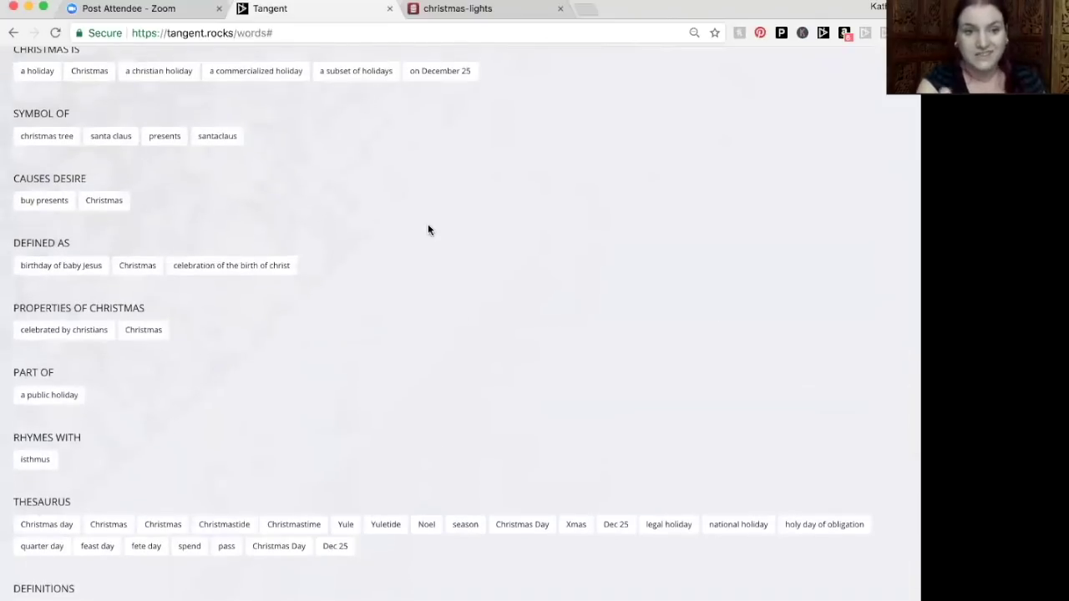
{"action": "scroll", "coordinate": [428, 230], "scroll_direction": "up", "scroll_amount": 10}
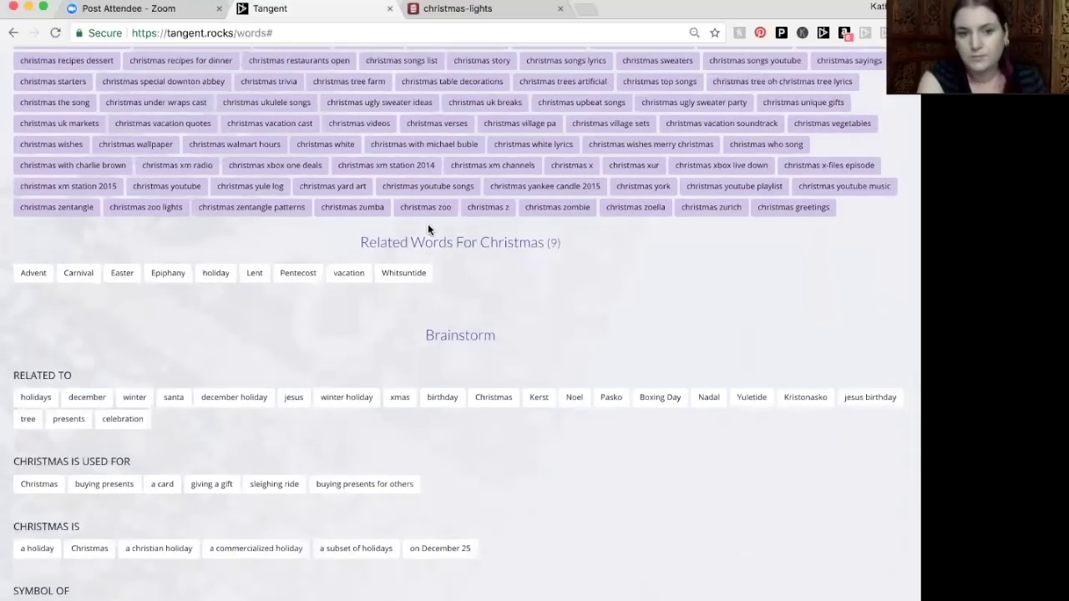
{"action": "scroll", "coordinate": [440, 260], "scroll_direction": "down", "scroll_amount": 4}
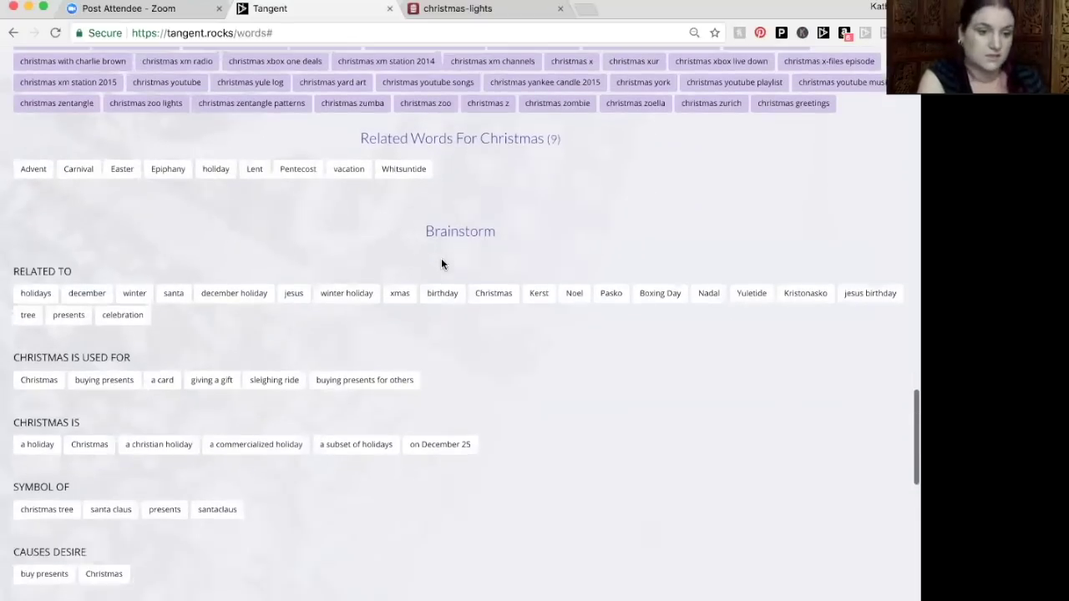
{"action": "scroll", "coordinate": [237, 477], "scroll_direction": "down", "scroll_amount": 4}
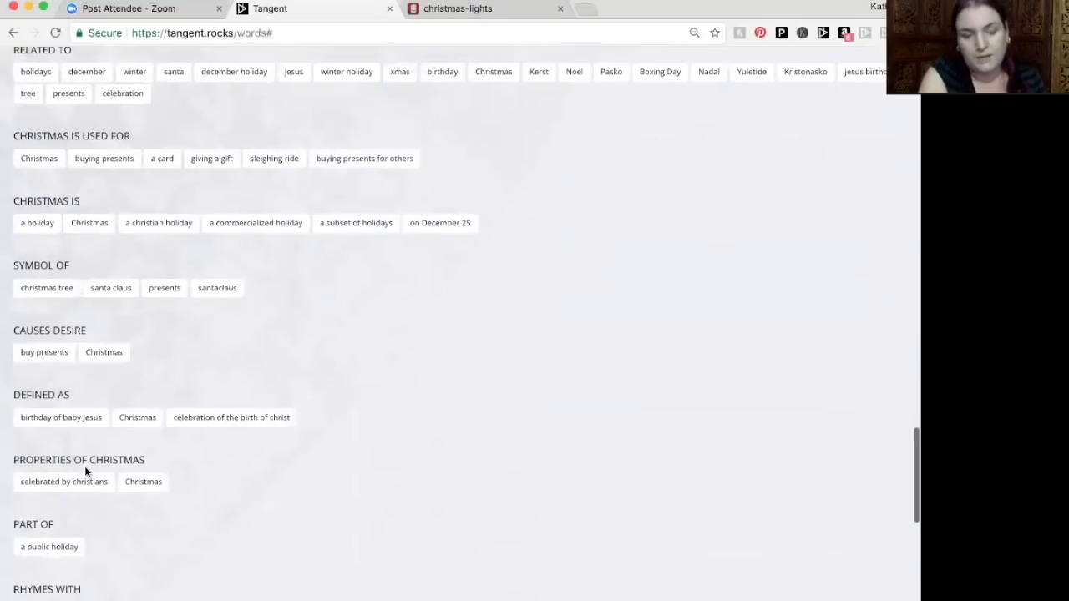
{"action": "scroll", "coordinate": [84, 470], "scroll_direction": "down", "scroll_amount": 2}
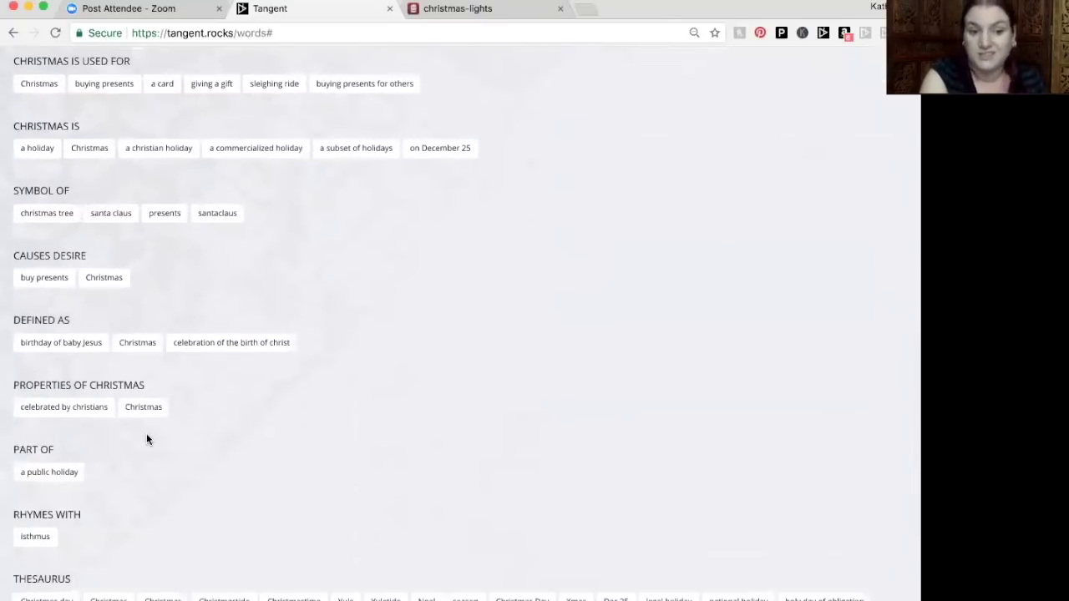
- Look up the "christmas cactus" keyword suggestion in Google Images, review the pictures, and close the image results
{"action": "scroll", "coordinate": [146, 436], "scroll_direction": "down", "scroll_amount": 6}
{"action": "scroll", "coordinate": [128, 393], "scroll_direction": "up", "scroll_amount": 20}
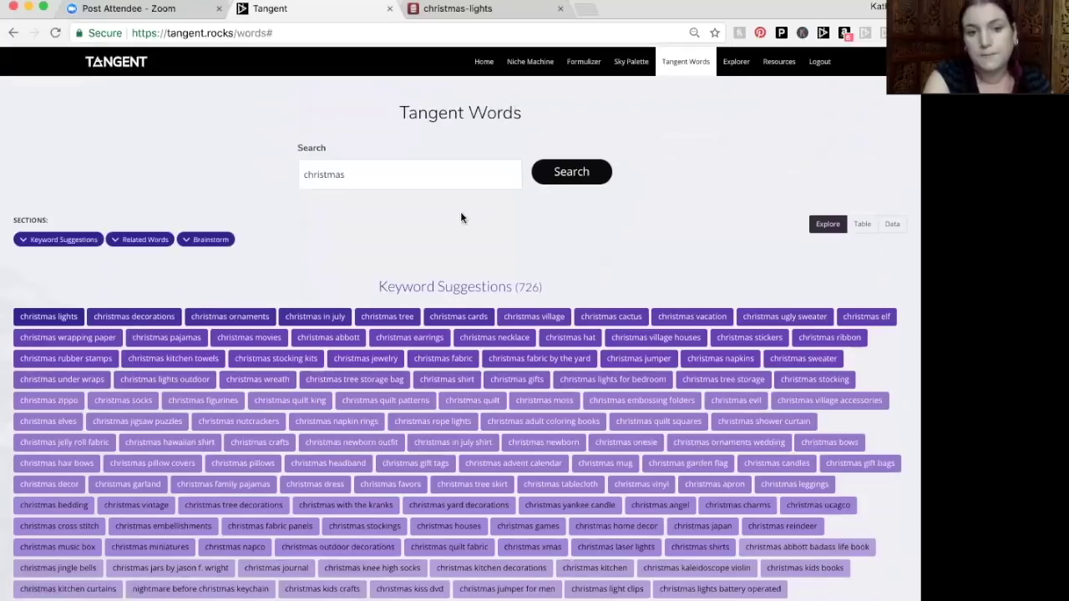
{"action": "scroll", "coordinate": [401, 265], "scroll_direction": "down", "scroll_amount": 2}
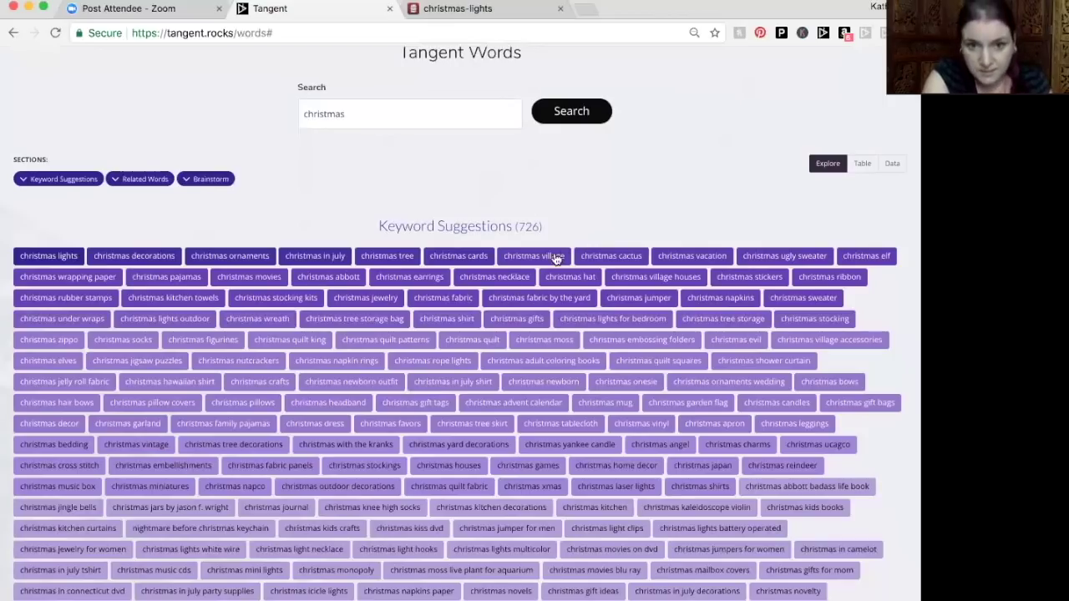
{"action": "left_click", "coordinate": [619, 257]}
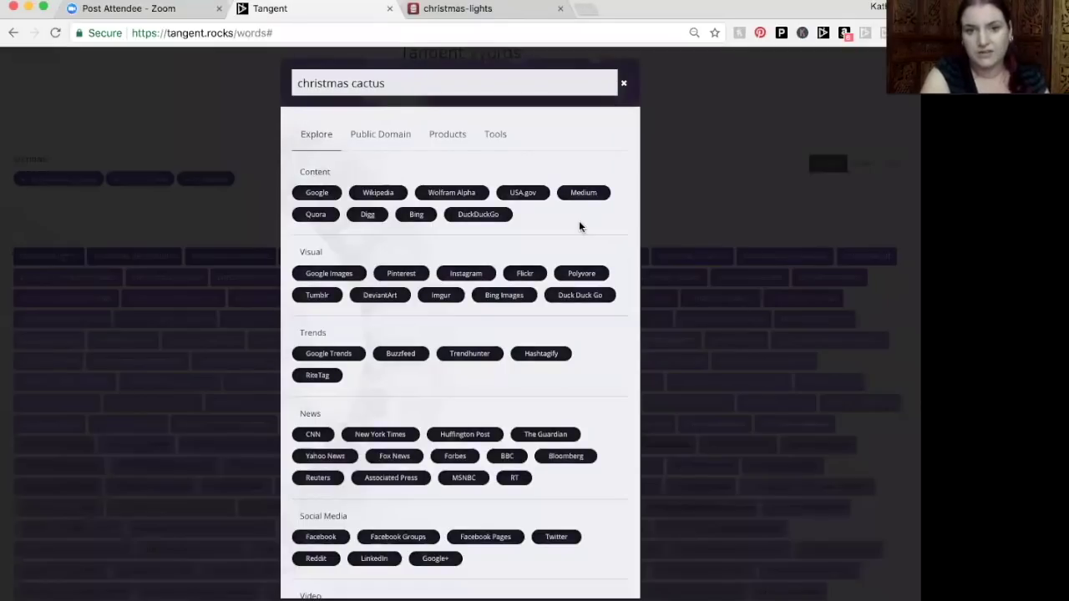
{"action": "scroll", "coordinate": [545, 238], "scroll_direction": "down", "scroll_amount": 1}
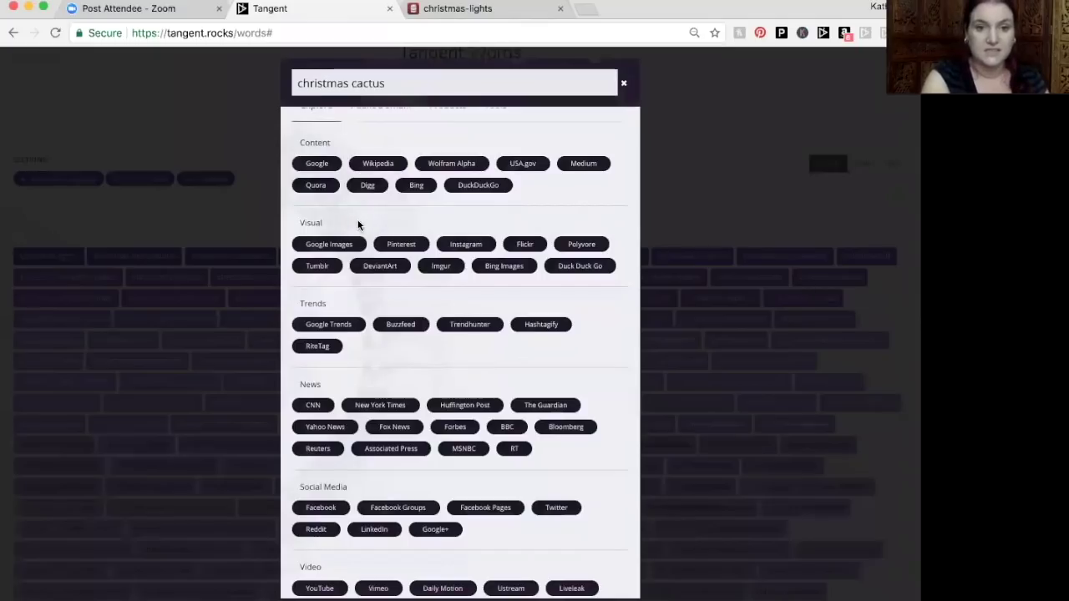
{"action": "left_click", "coordinate": [341, 250]}
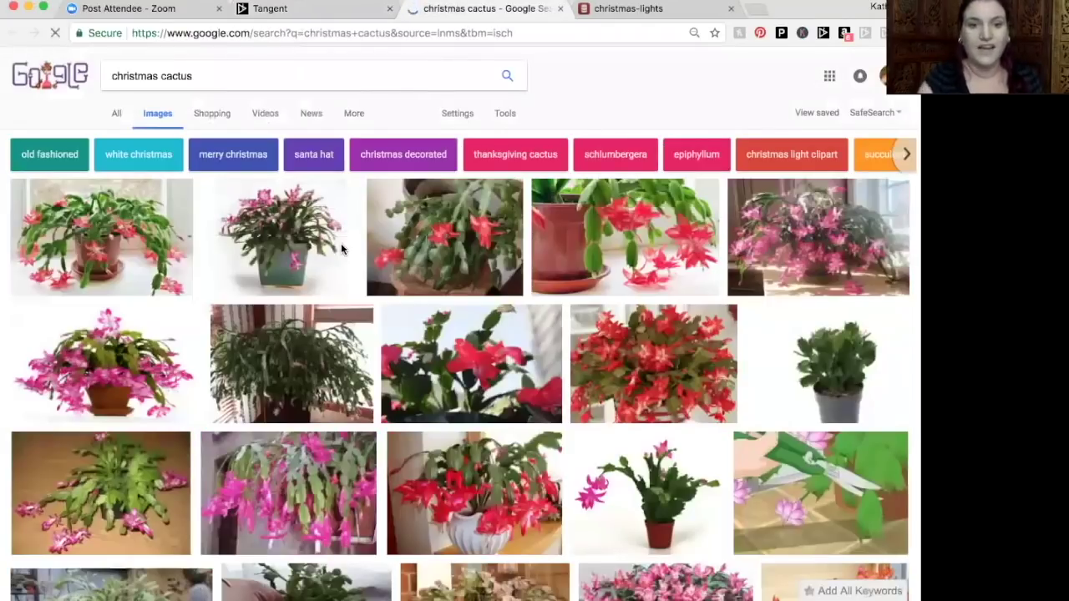
{"action": "scroll", "coordinate": [376, 242], "scroll_direction": "down", "scroll_amount": 2}
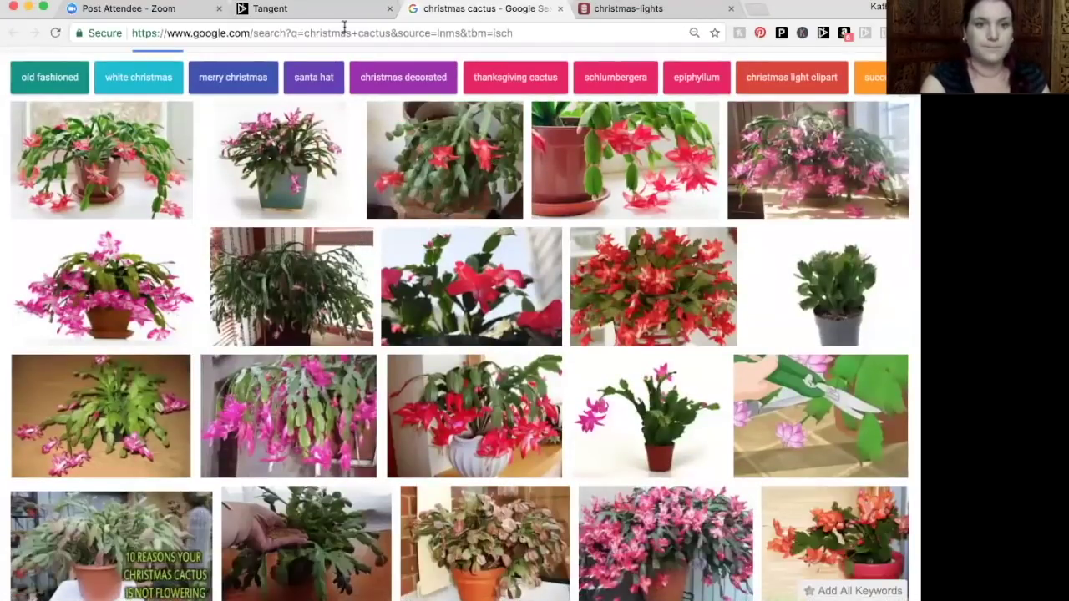
{"action": "left_click", "coordinate": [560, 8]}
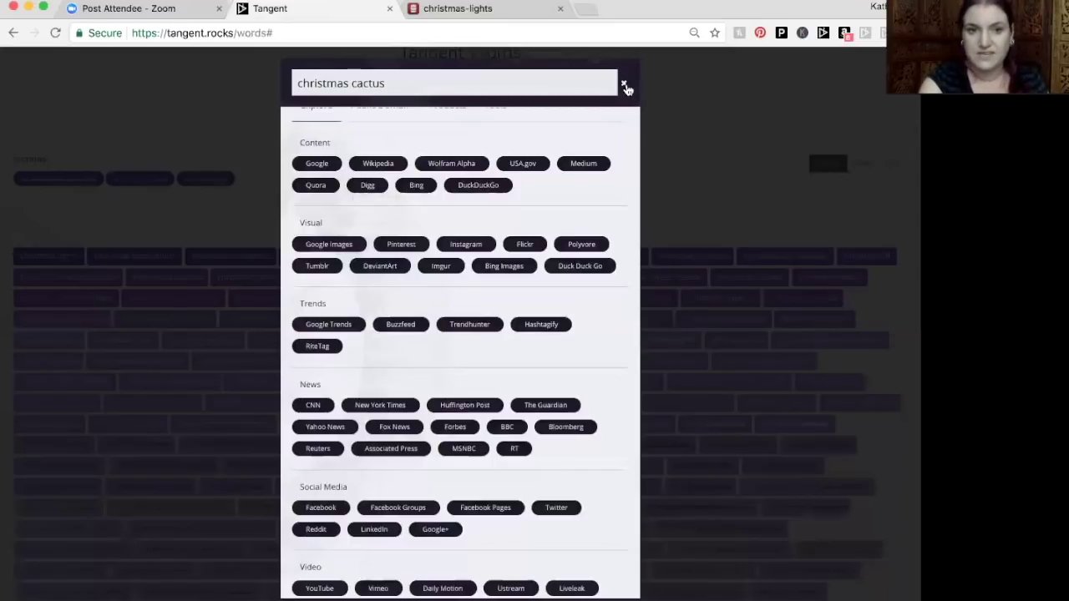
- Open the Amazon T-Shirts product search for "christmas cactus" and browse the shirt designs on the first results page
{"action": "scroll", "coordinate": [597, 162], "scroll_direction": "up", "scroll_amount": 2}
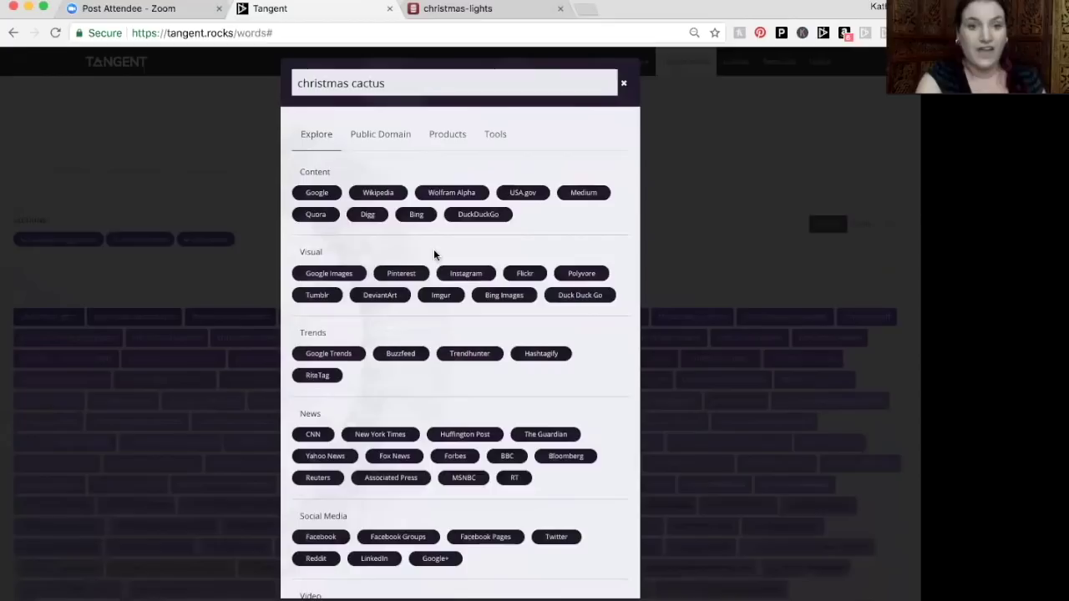
{"action": "left_click", "coordinate": [442, 136]}
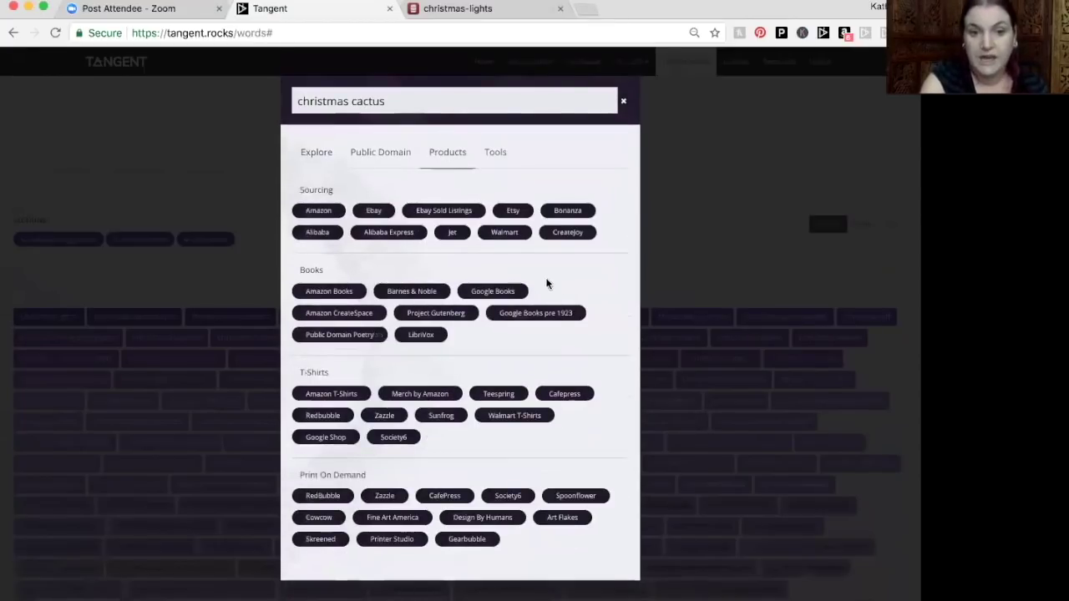
{"action": "scroll", "coordinate": [558, 287], "scroll_direction": "down", "scroll_amount": 1}
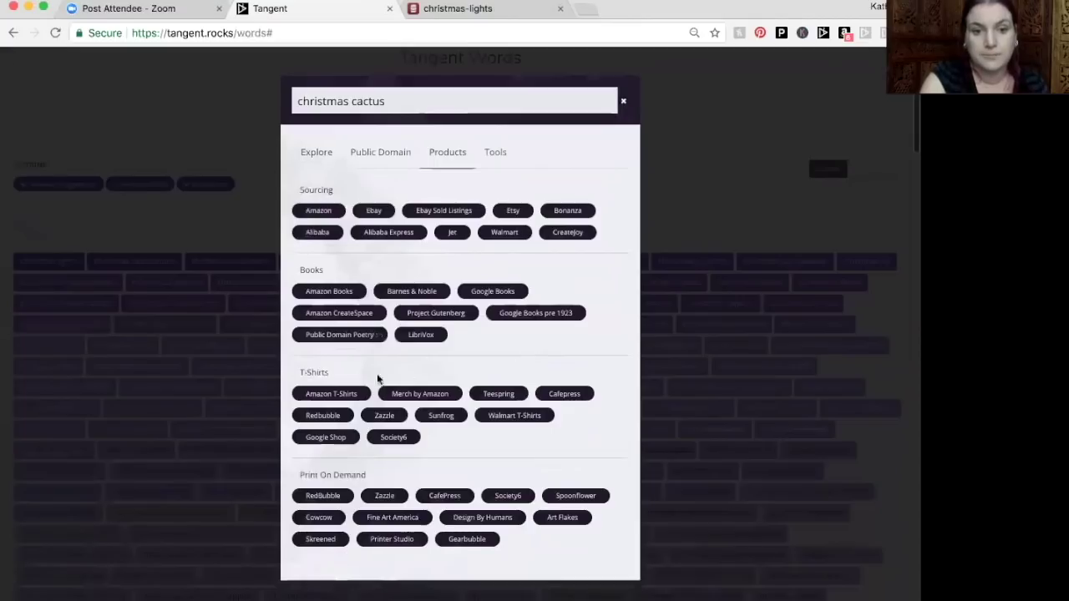
{"action": "left_click", "coordinate": [357, 398]}
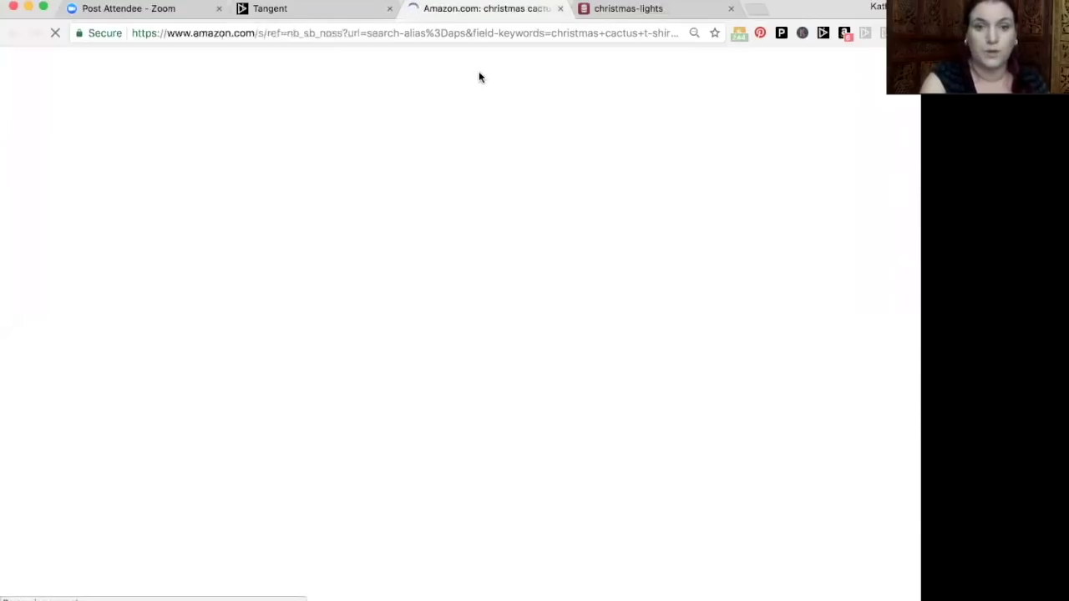
{"action": "scroll", "coordinate": [483, 246], "scroll_direction": "down", "scroll_amount": 5}
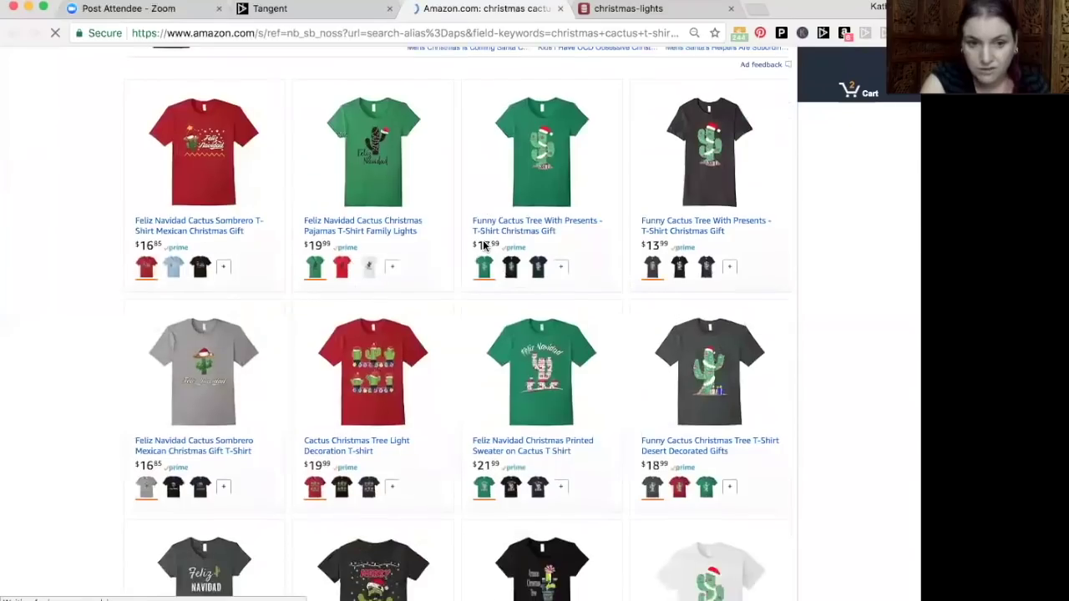
{"action": "scroll", "coordinate": [483, 245], "scroll_direction": "down", "scroll_amount": 4}
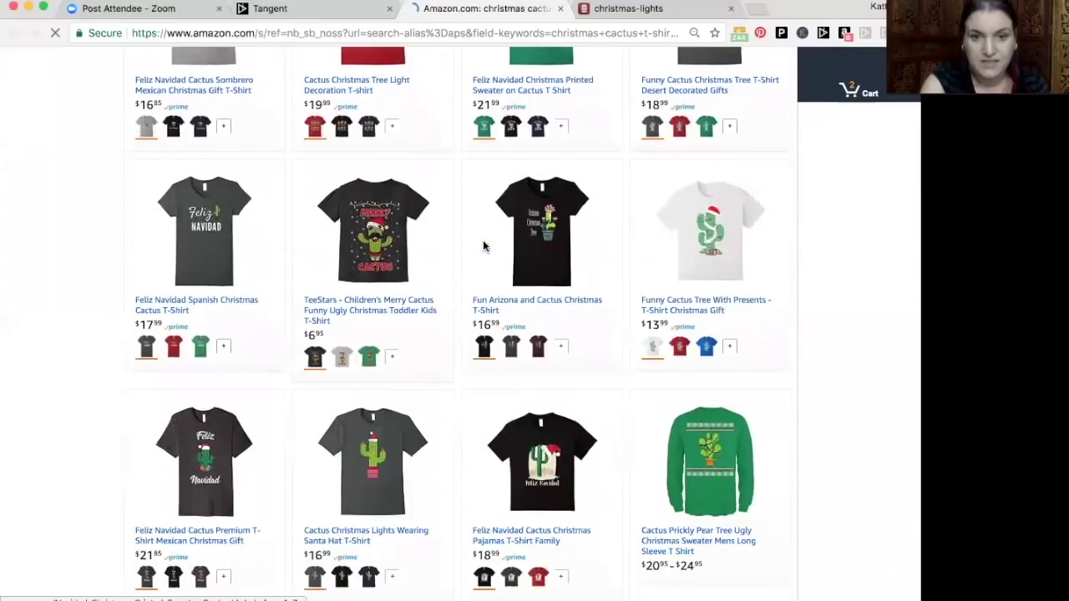
{"action": "scroll", "coordinate": [537, 253], "scroll_direction": "down", "scroll_amount": 4}
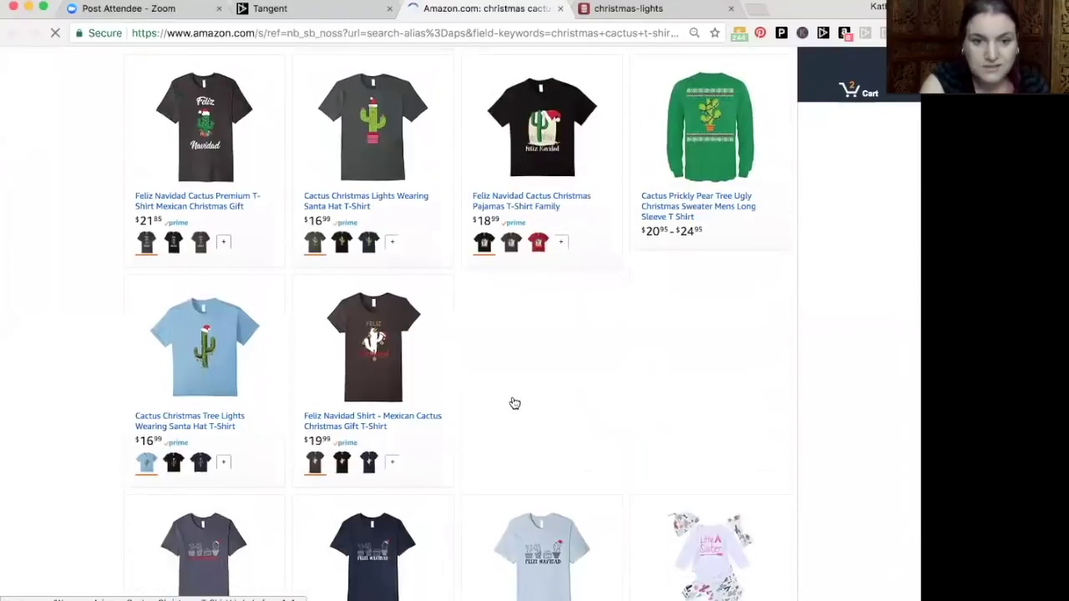
{"action": "scroll", "coordinate": [513, 404], "scroll_direction": "down", "scroll_amount": 2}
{"action": "scroll", "coordinate": [513, 404], "scroll_direction": "down", "scroll_amount": 6}
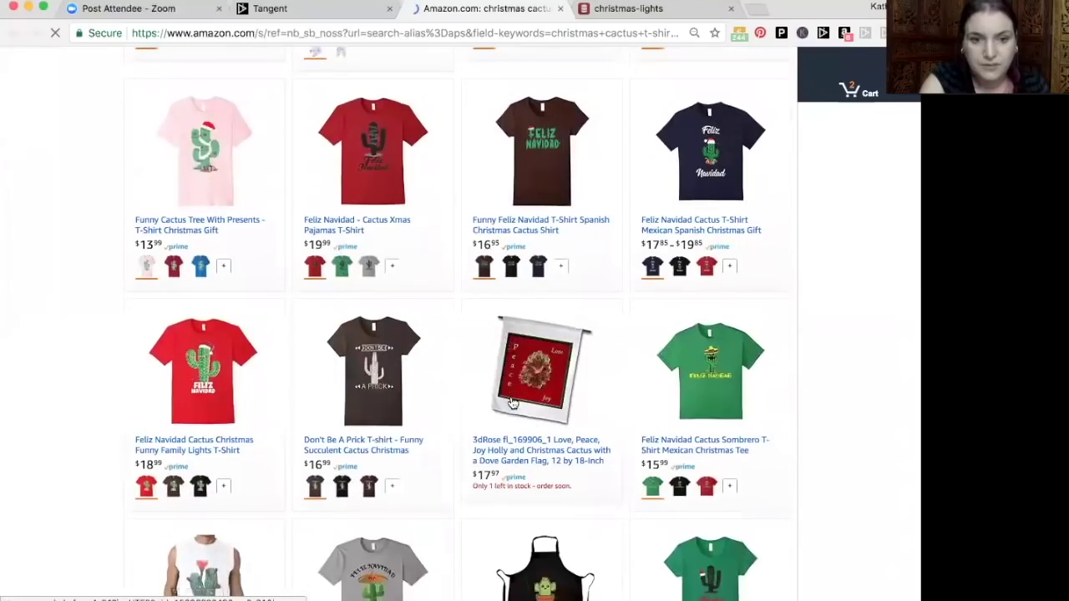
{"action": "scroll", "coordinate": [456, 150], "scroll_direction": "down", "scroll_amount": 3}
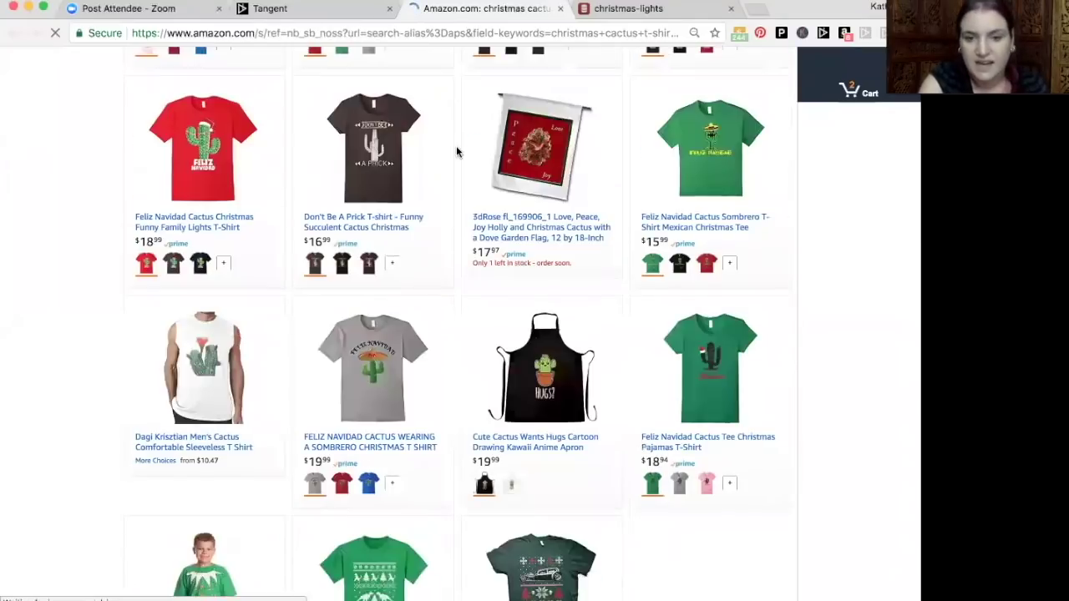
{"action": "scroll", "coordinate": [455, 261], "scroll_direction": "down", "scroll_amount": 10}
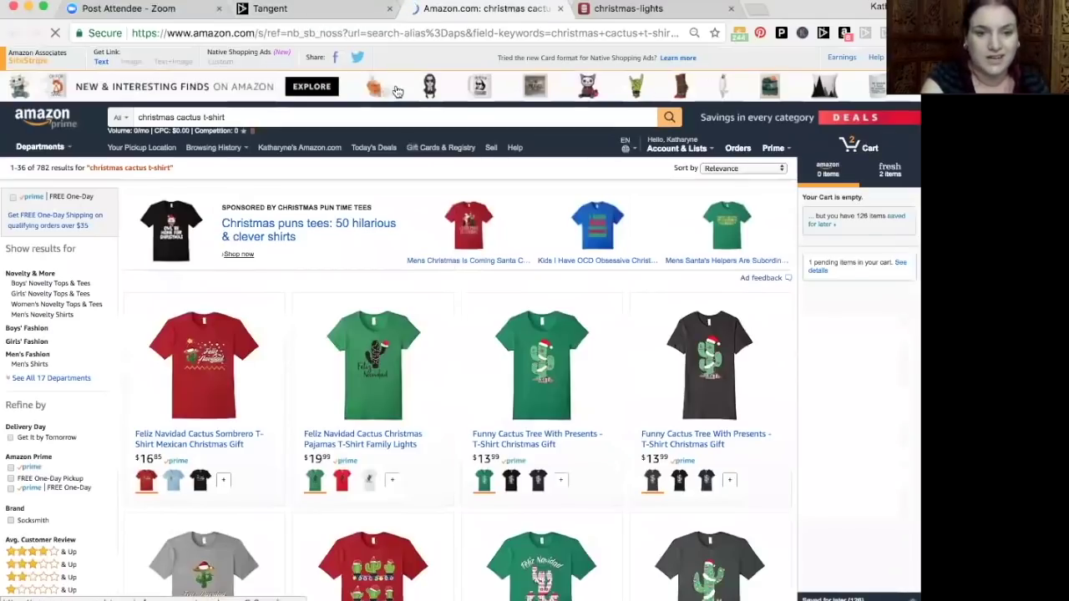
- Look through Pixabay's public domain photos for "christmas cactus", and close the keyword's research window in Tangent
{"action": "left_click", "coordinate": [270, 9]}
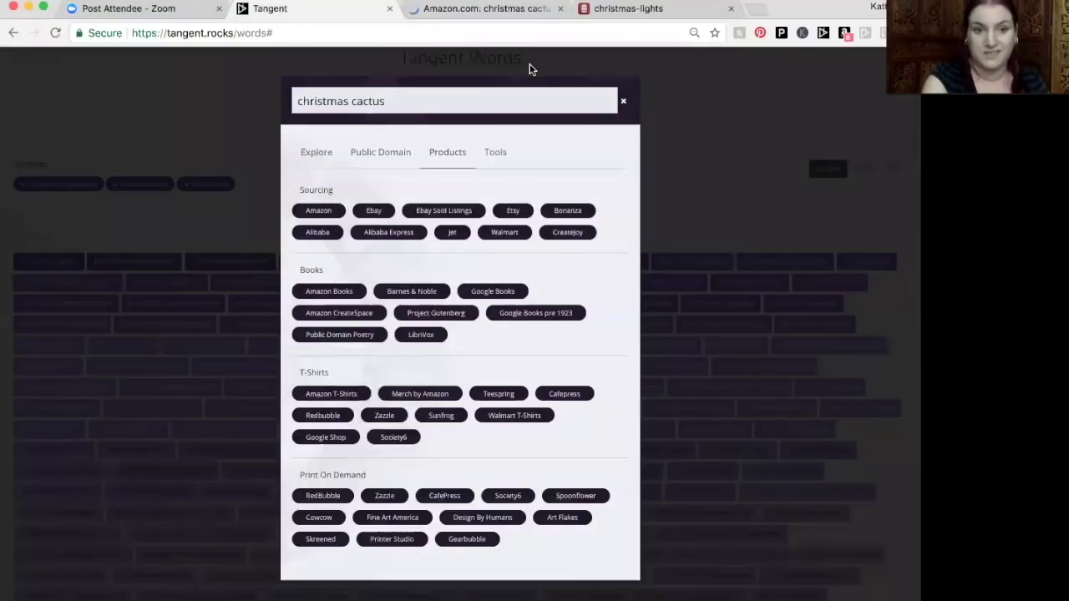
{"action": "left_click", "coordinate": [382, 157]}
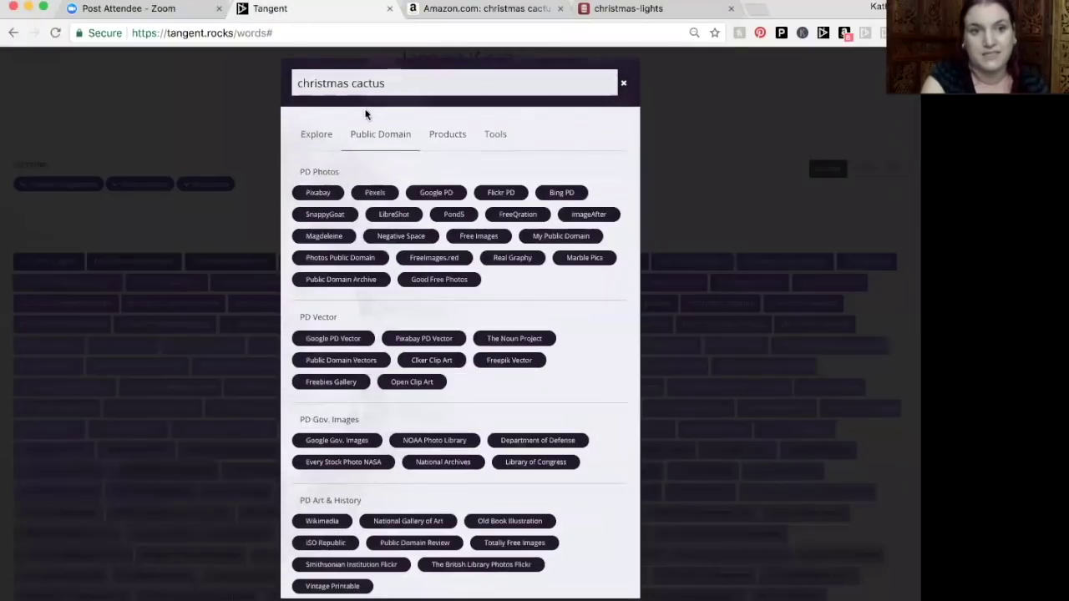
{"action": "left_click", "coordinate": [320, 193]}
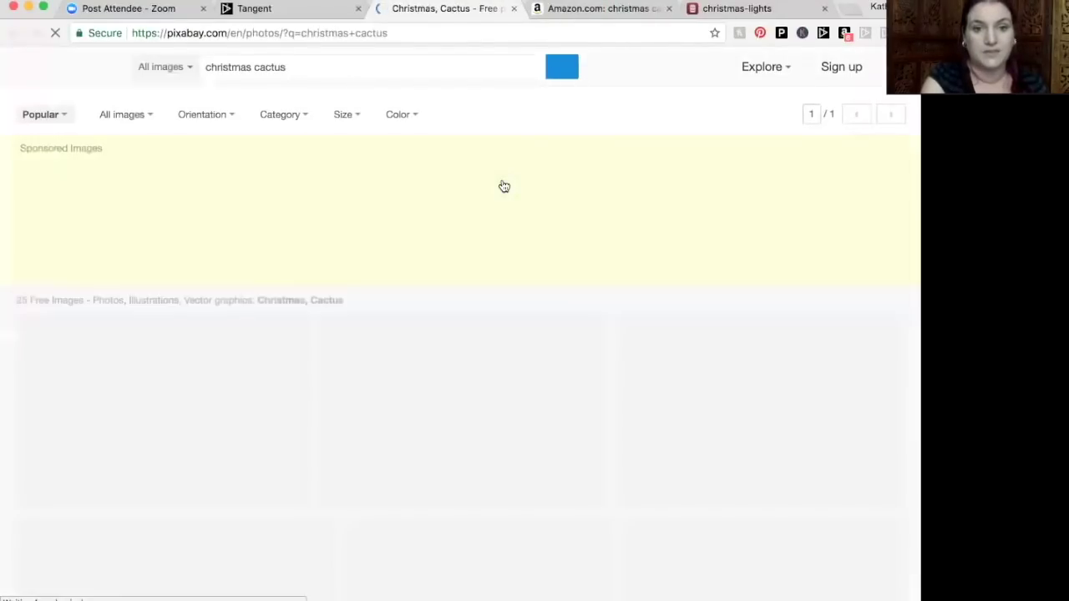
{"action": "scroll", "coordinate": [504, 186], "scroll_direction": "down", "scroll_amount": 3}
{"action": "scroll", "coordinate": [504, 185], "scroll_direction": "down", "scroll_amount": 2}
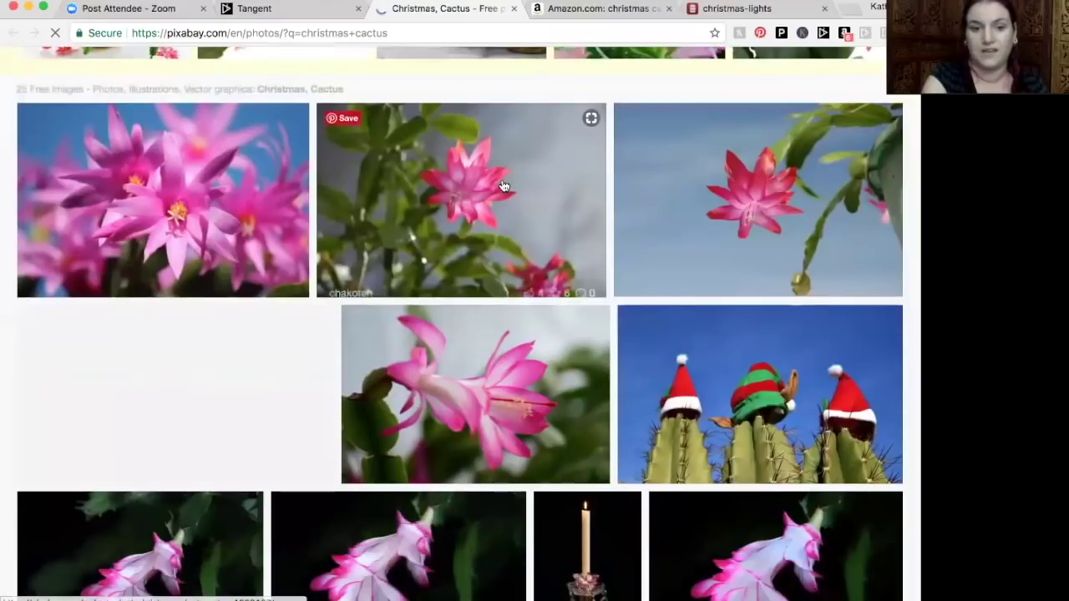
{"action": "scroll", "coordinate": [503, 185], "scroll_direction": "down", "scroll_amount": 10}
{"action": "scroll", "coordinate": [504, 186], "scroll_direction": "down", "scroll_amount": 10}
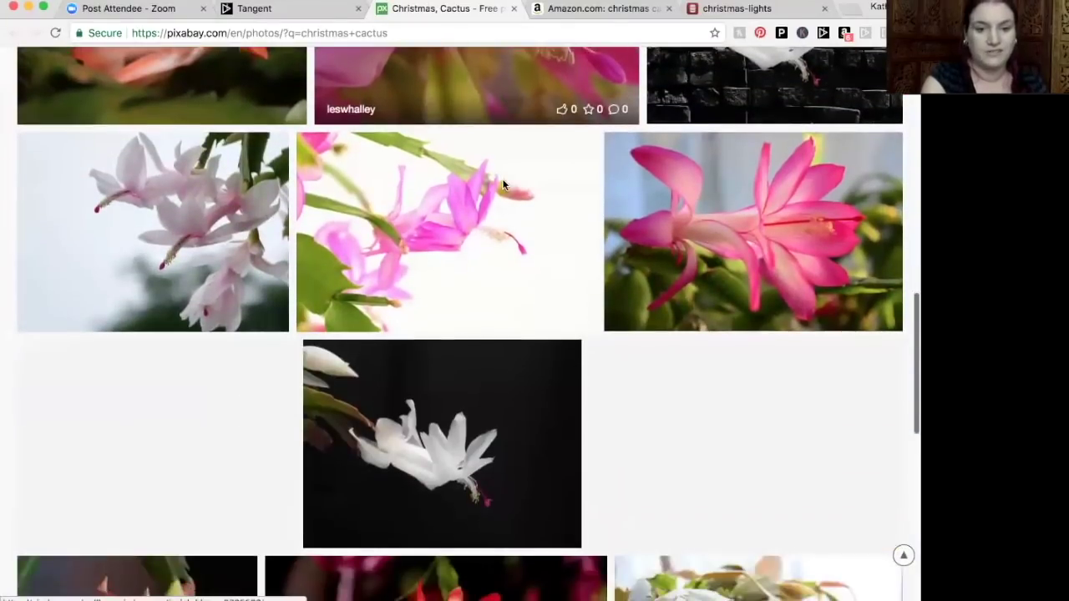
{"action": "scroll", "coordinate": [503, 185], "scroll_direction": "down", "scroll_amount": 1}
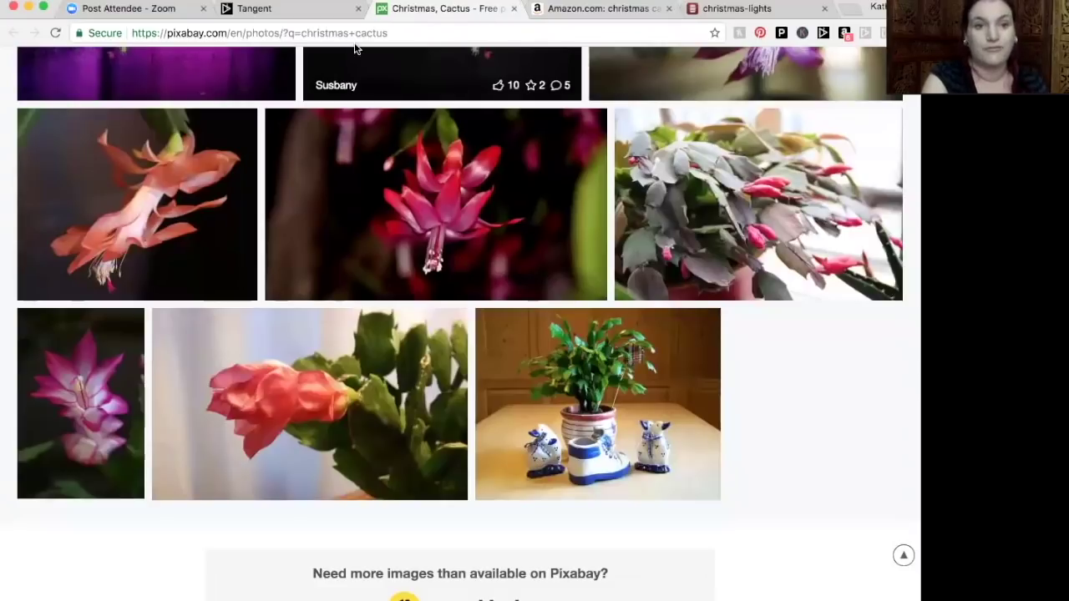
{"action": "left_click", "coordinate": [247, 15]}
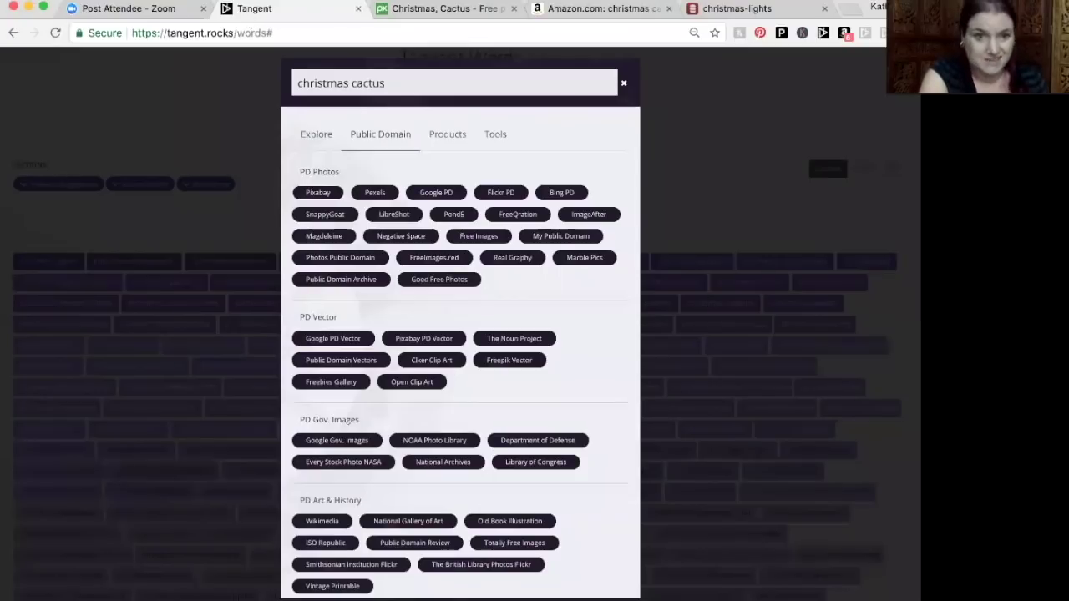
{"action": "left_click", "coordinate": [623, 84]}
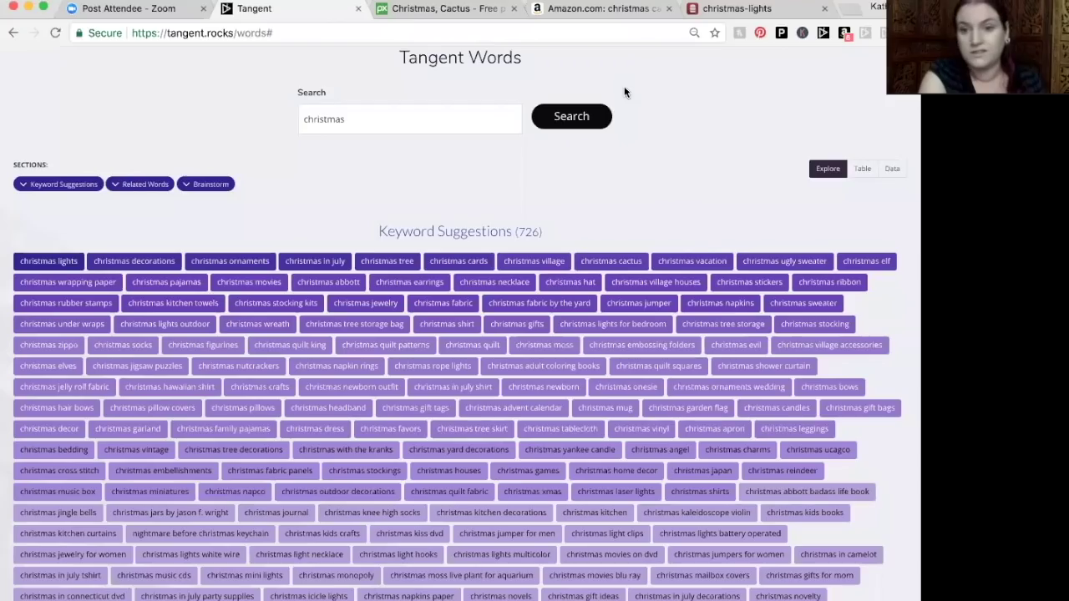
- Open Tangent's Niche Machine and list the keywords of the Hanukkah Niches subcategory under Christmas
{"action": "scroll", "coordinate": [357, 179], "scroll_direction": "down", "scroll_amount": 3}
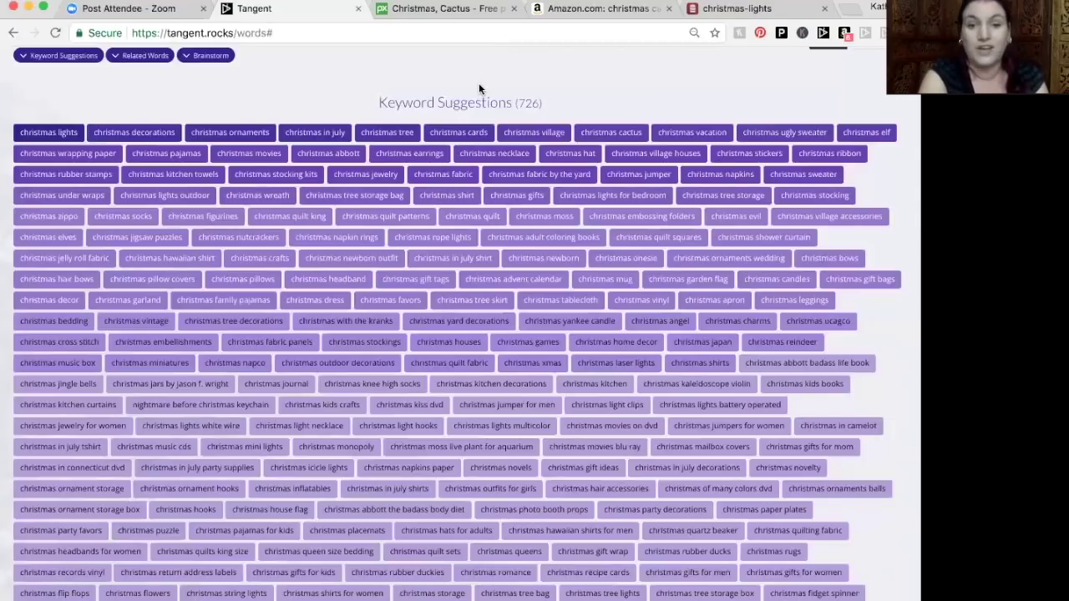
{"action": "scroll", "coordinate": [478, 82], "scroll_direction": "up", "scroll_amount": 5}
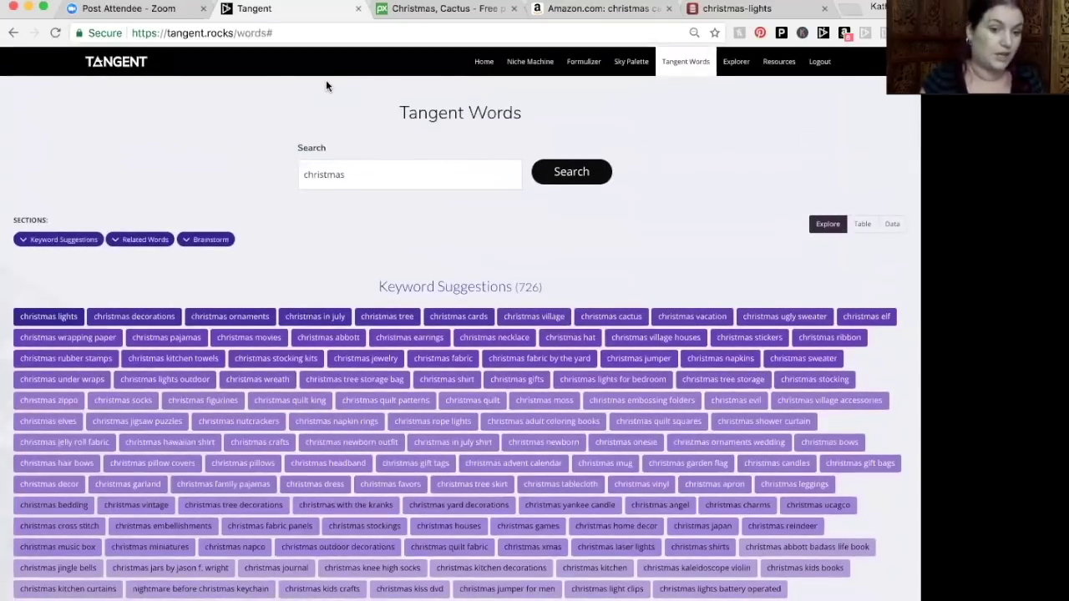
{"action": "left_click", "coordinate": [528, 63]}
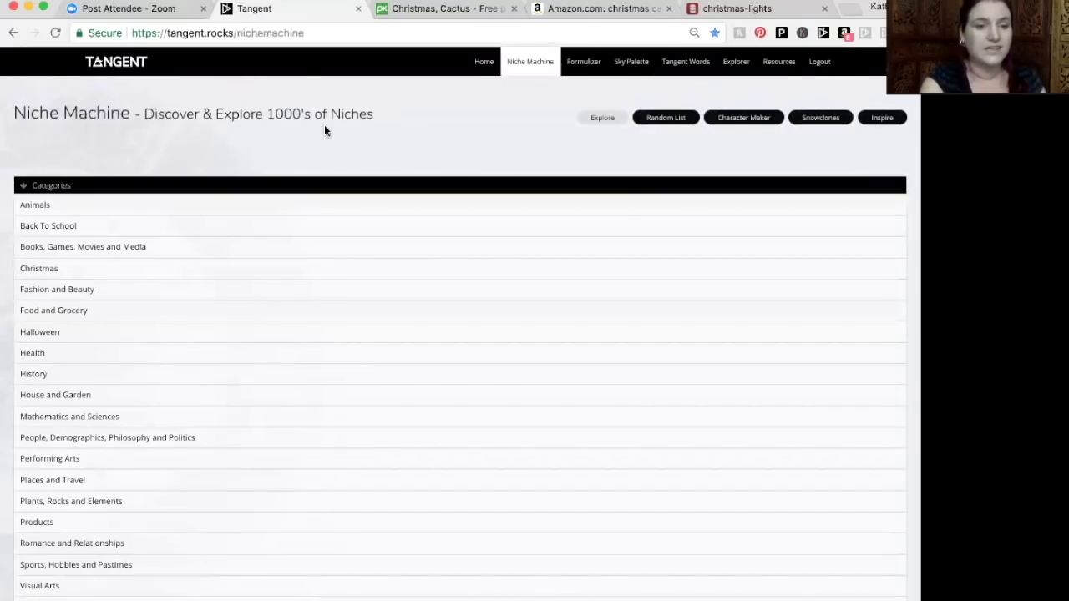
{"action": "scroll", "coordinate": [325, 127], "scroll_direction": "down", "scroll_amount": 1}
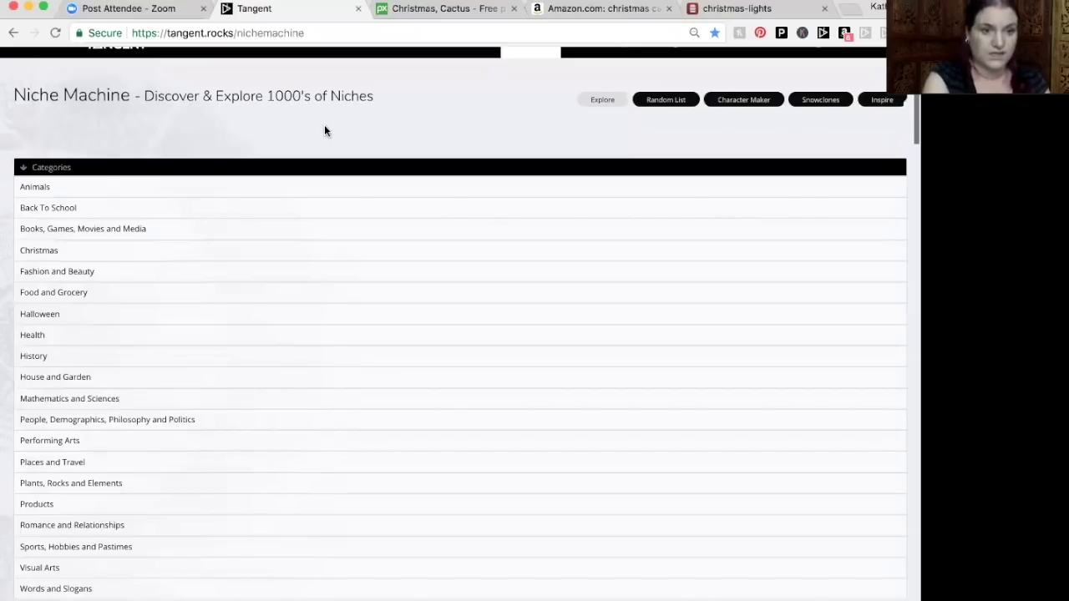
{"action": "scroll", "coordinate": [325, 130], "scroll_direction": "down", "scroll_amount": 2}
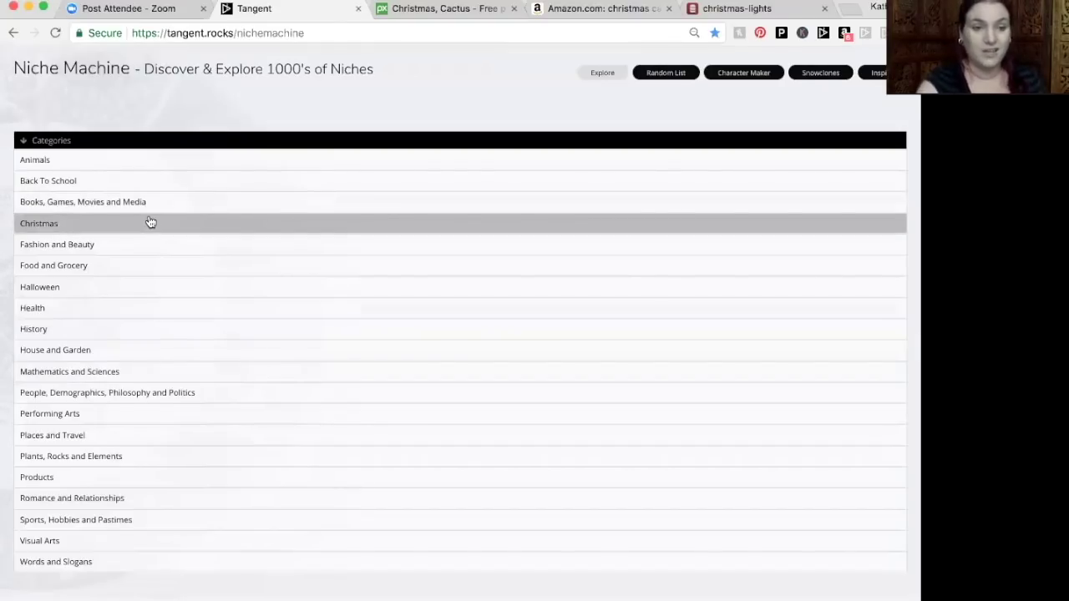
{"action": "left_click", "coordinate": [90, 227]}
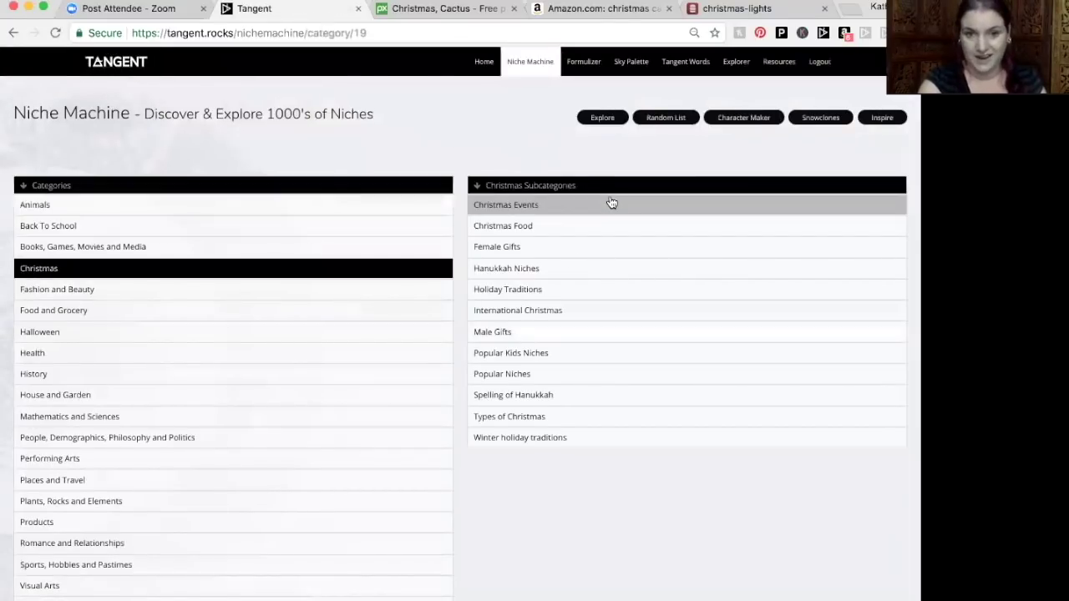
{"action": "left_click", "coordinate": [548, 272]}
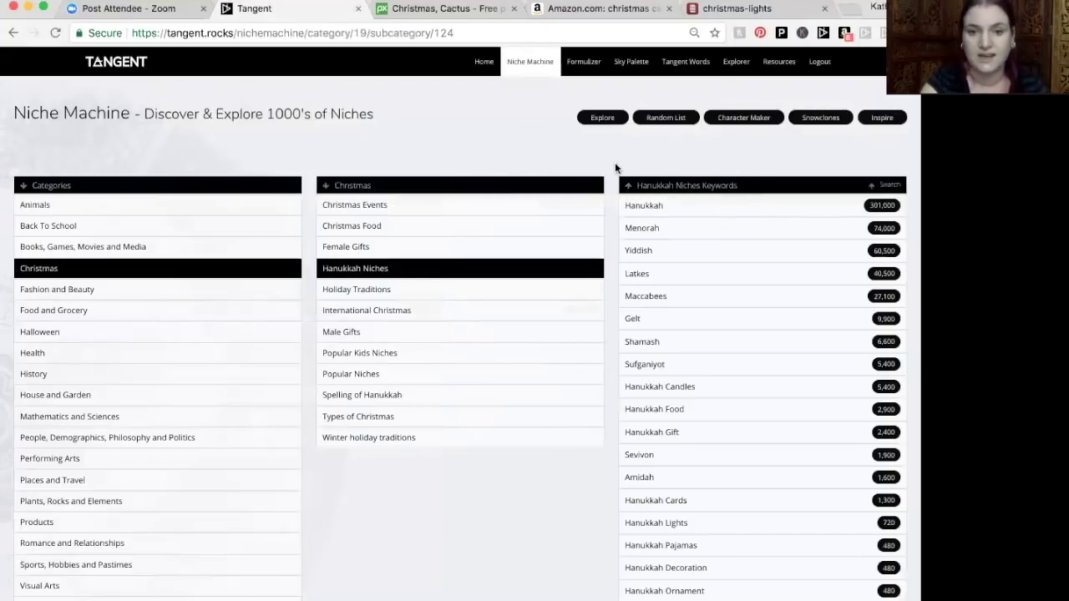
- Search Merch by Amazon for products matching the Hanukkah niche keyword "Yiddish"
{"action": "left_click", "coordinate": [650, 251]}
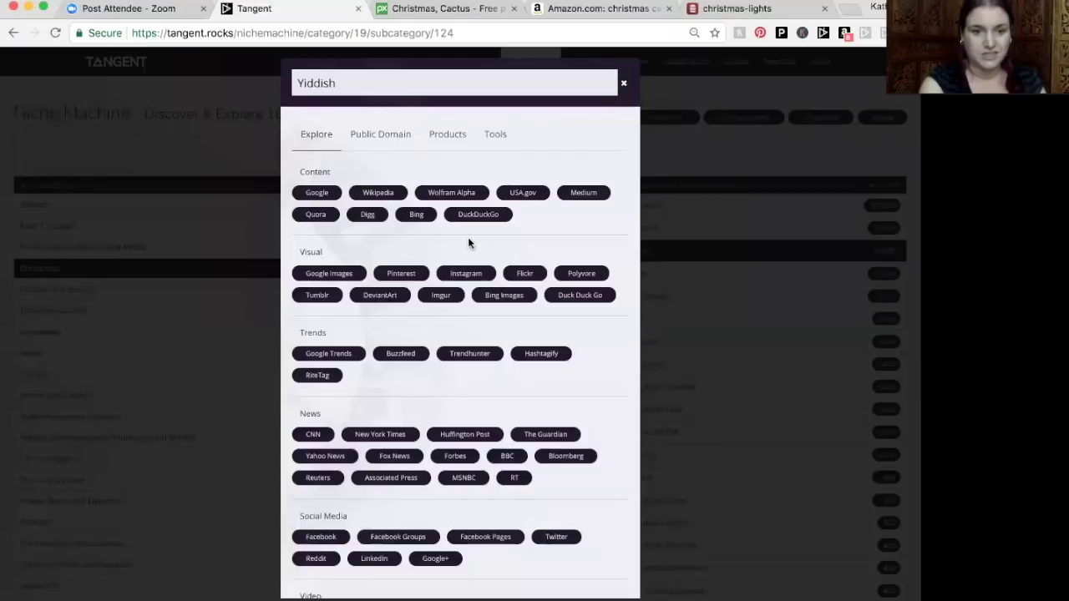
{"action": "scroll", "coordinate": [426, 388], "scroll_direction": "down", "scroll_amount": 1}
{"action": "scroll", "coordinate": [425, 389], "scroll_direction": "up", "scroll_amount": 1}
{"action": "left_click", "coordinate": [447, 134]}
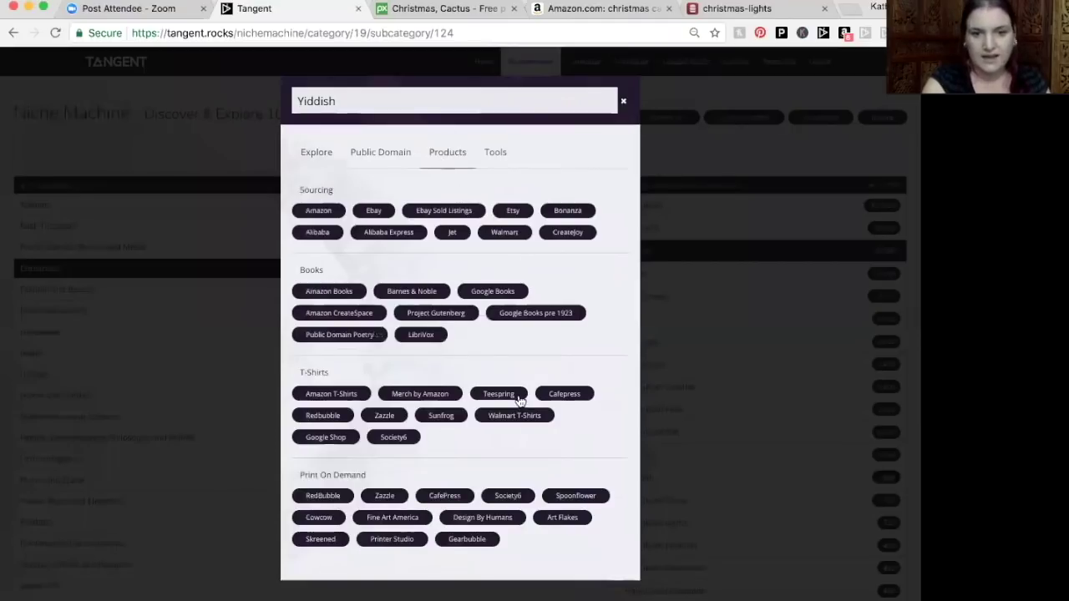
{"action": "left_click", "coordinate": [442, 396]}
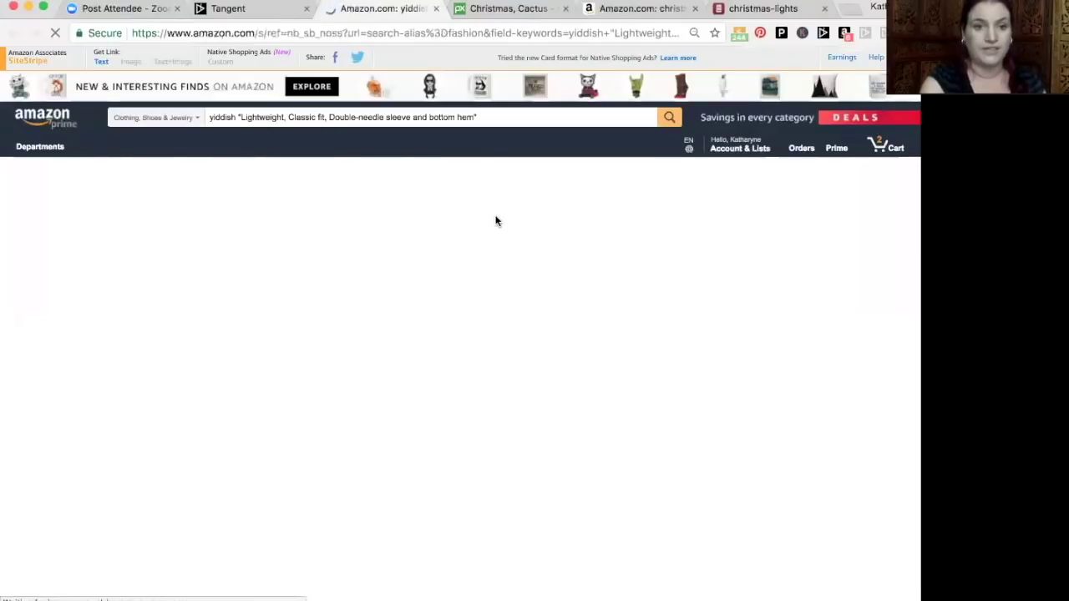
- Browse the shirt designs in Amazon's search results for "yiddish" down to the end of the first results page
{"action": "scroll", "coordinate": [495, 220], "scroll_direction": "down", "scroll_amount": 3}
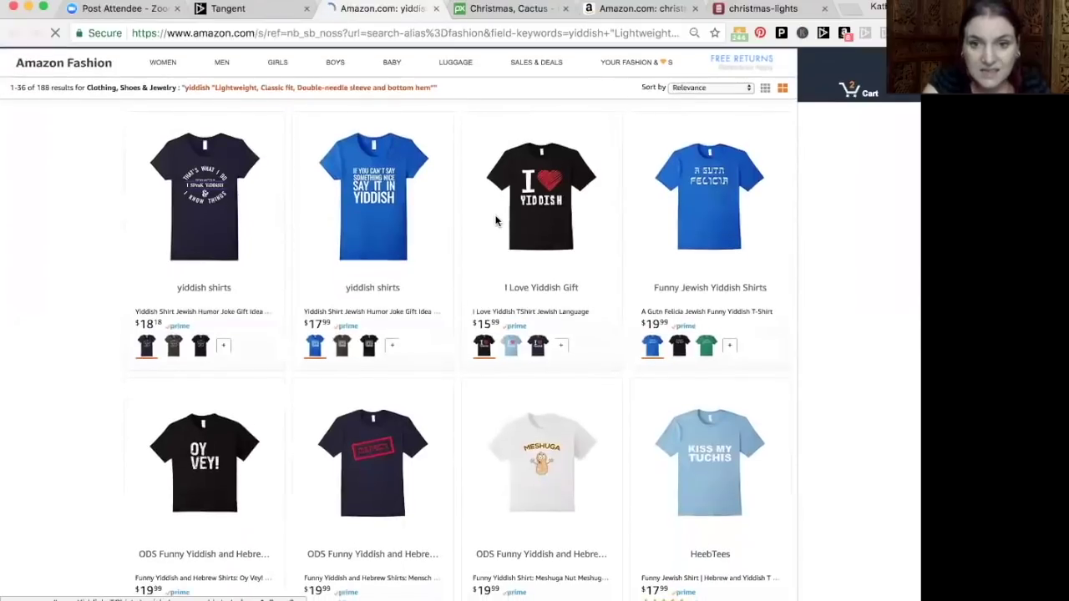
{"action": "scroll", "coordinate": [496, 220], "scroll_direction": "down", "scroll_amount": 4}
{"action": "scroll", "coordinate": [495, 221], "scroll_direction": "down", "scroll_amount": 5}
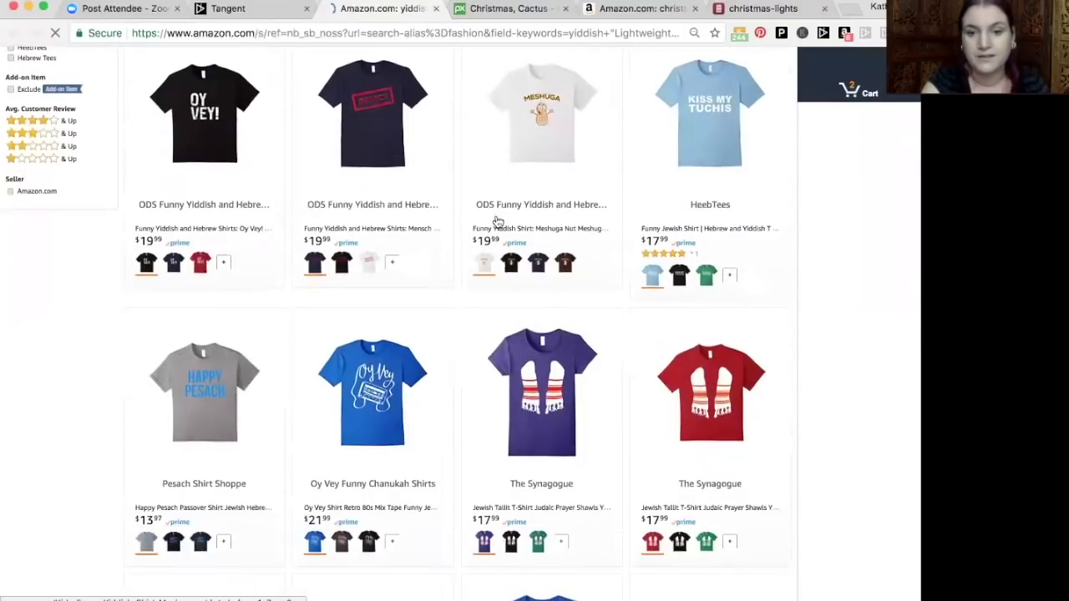
{"action": "scroll", "coordinate": [497, 222], "scroll_direction": "down", "scroll_amount": 10}
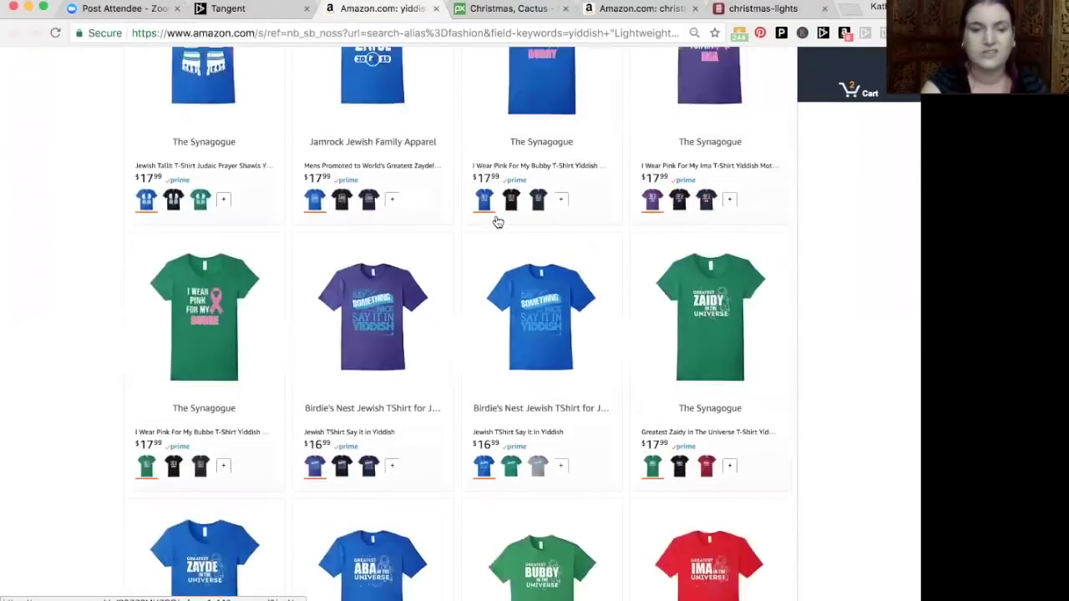
{"action": "scroll", "coordinate": [498, 222], "scroll_direction": "down", "scroll_amount": 6}
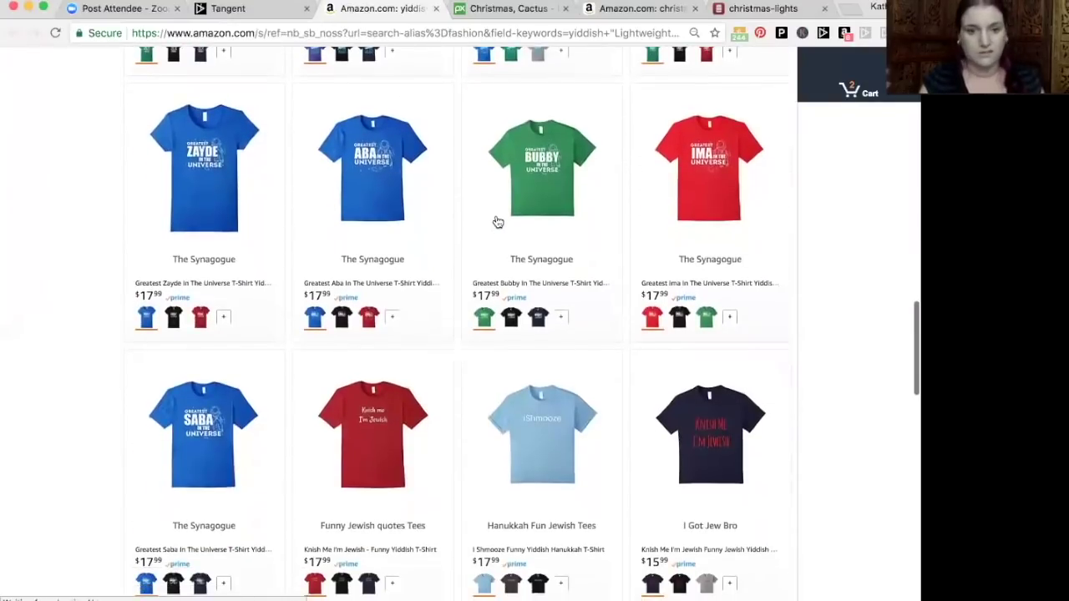
{"action": "scroll", "coordinate": [498, 223], "scroll_direction": "down", "scroll_amount": 8}
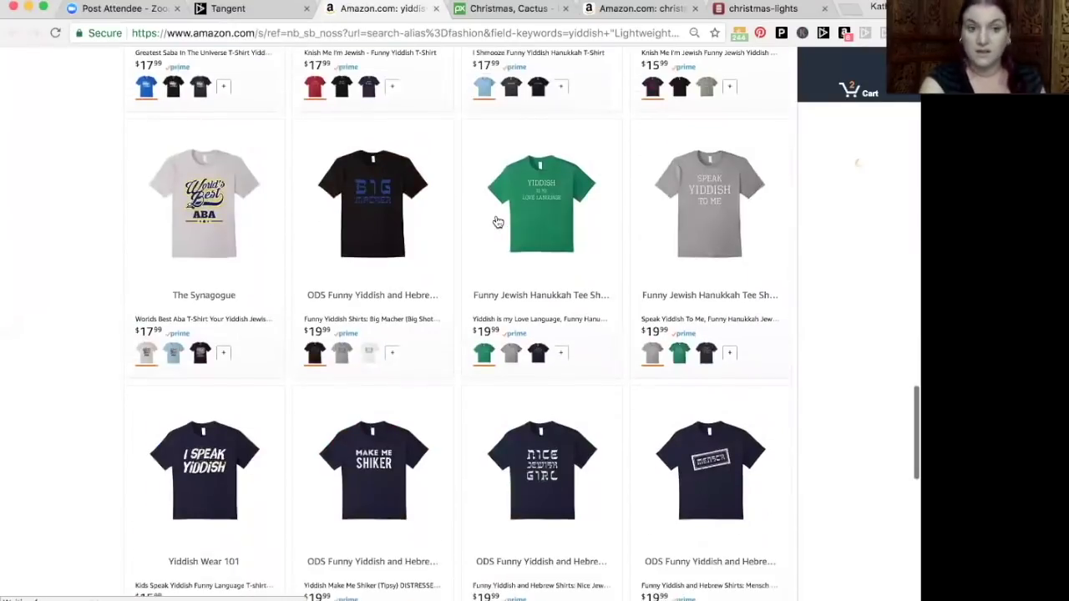
{"action": "scroll", "coordinate": [498, 222], "scroll_direction": "down", "scroll_amount": 1}
{"action": "scroll", "coordinate": [498, 223], "scroll_direction": "down", "scroll_amount": 5}
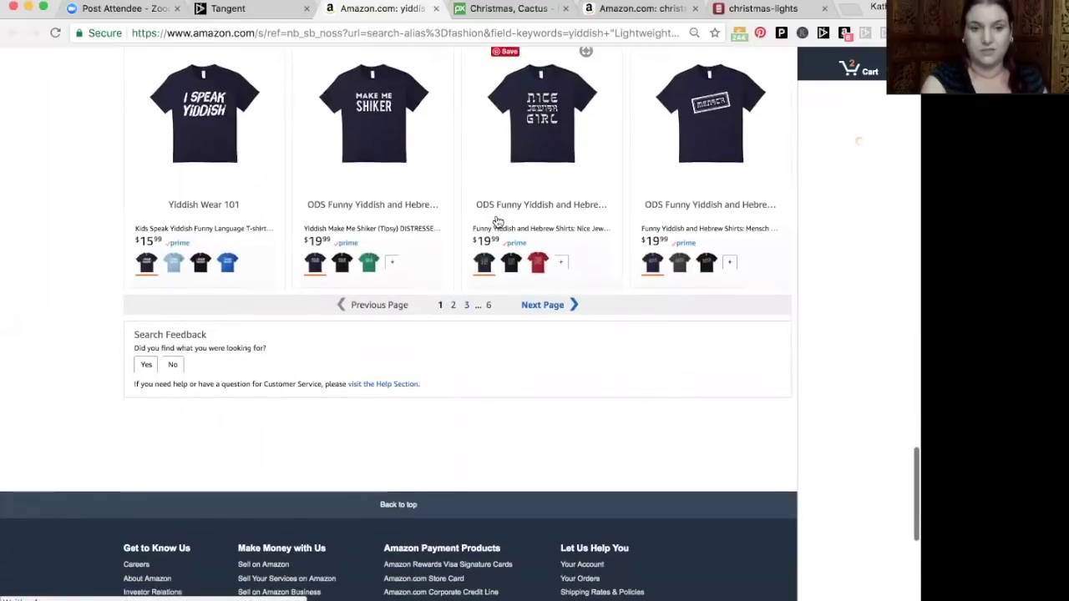
{"action": "left_click", "coordinate": [466, 308]}
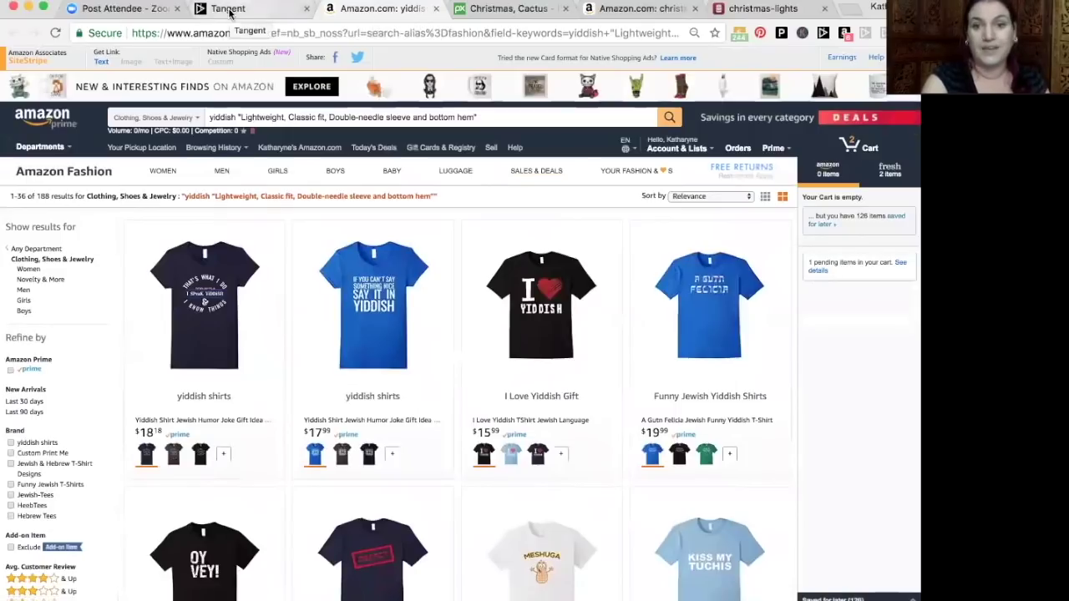
- Switch to the Keywords Everywhere bulk tool and get search volume and CPC for "yiddish hannukah, yiddish shirt"
{"action": "left_click", "coordinate": [790, 10]}
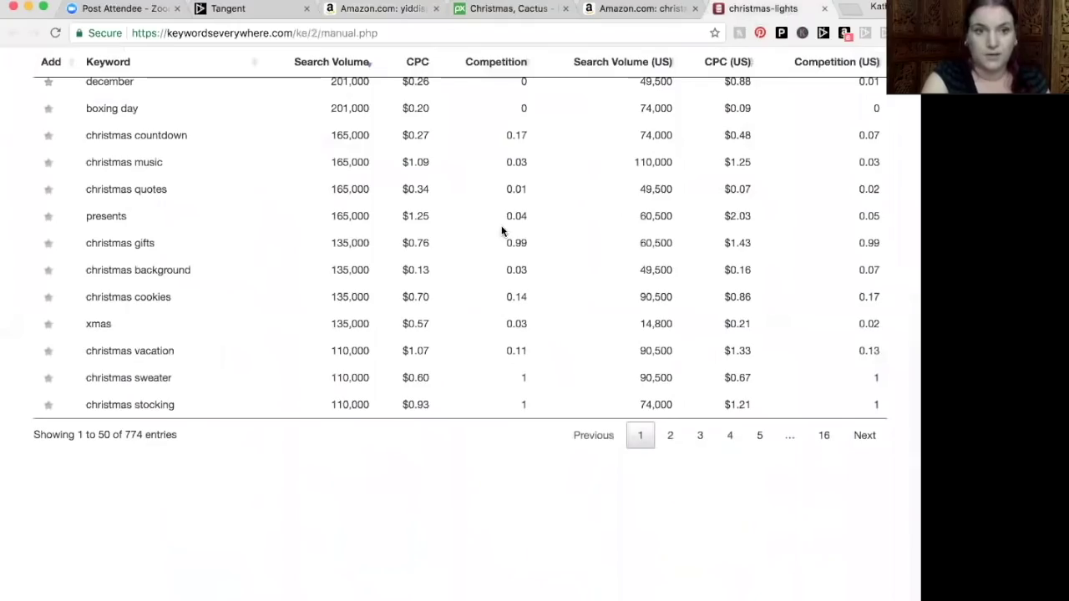
{"action": "scroll", "coordinate": [501, 231], "scroll_direction": "up", "scroll_amount": 20}
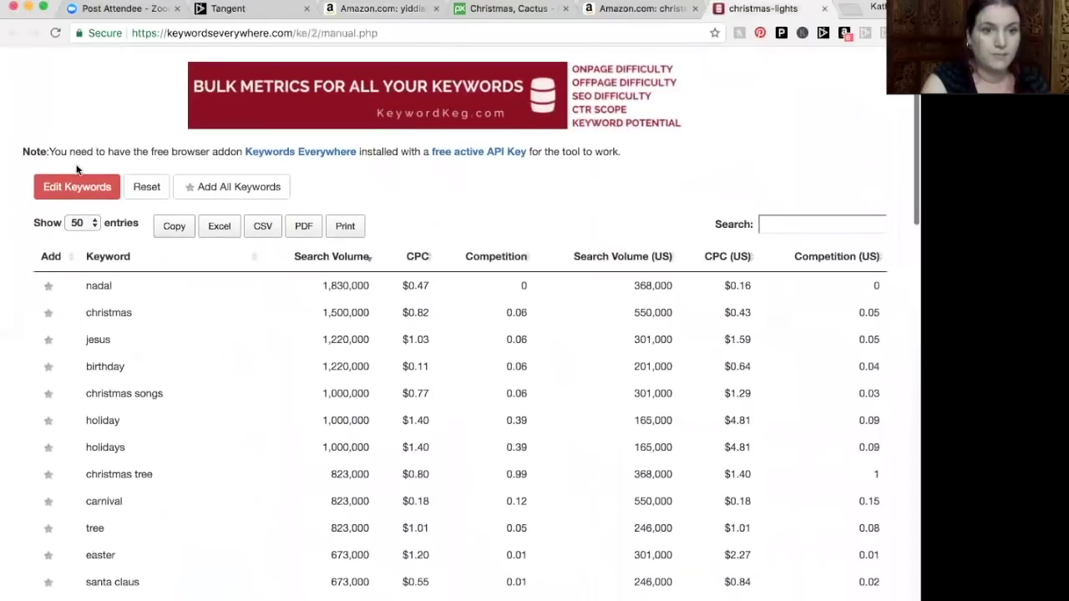
{"action": "left_click", "coordinate": [70, 186]}
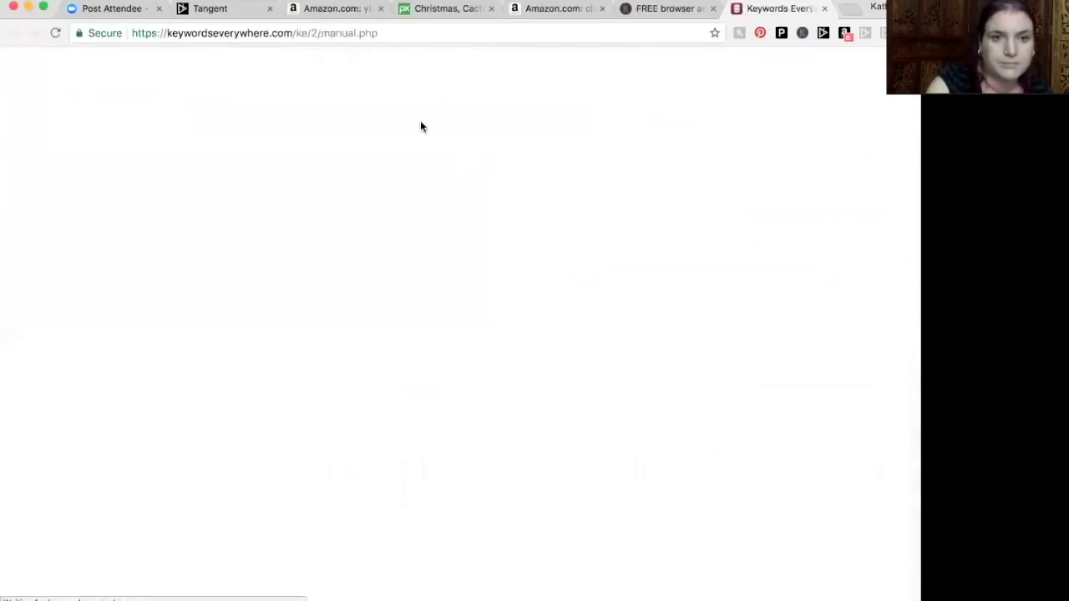
{"action": "left_click", "coordinate": [315, 208]}
{"action": "type", "text": "yiddish hannukah, yiddish shirt"}
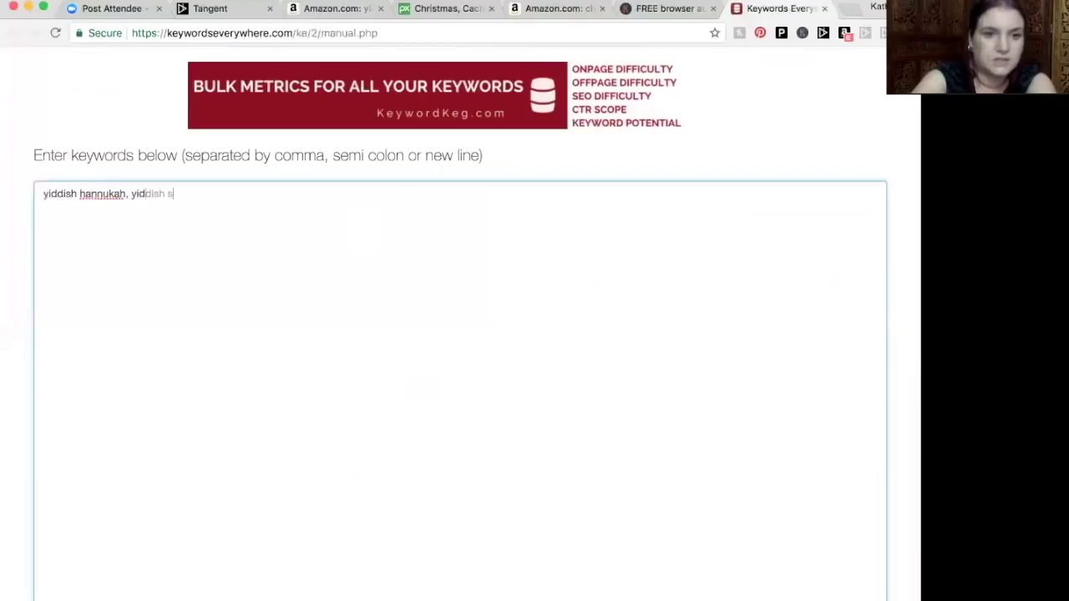
{"action": "scroll", "coordinate": [376, 195], "scroll_direction": "down", "scroll_amount": 5}
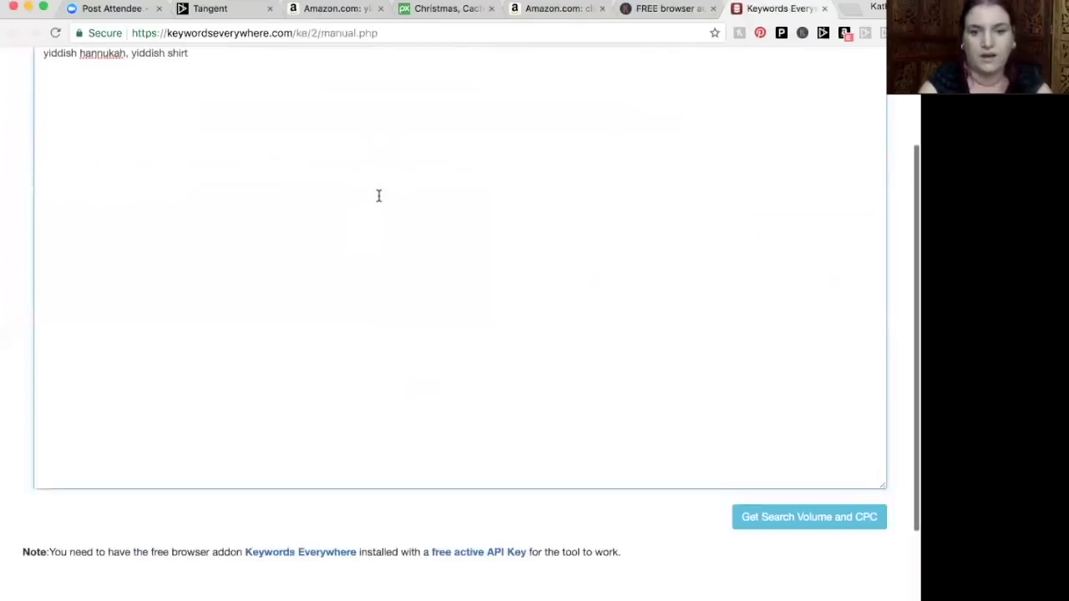
{"action": "left_click", "coordinate": [776, 481]}
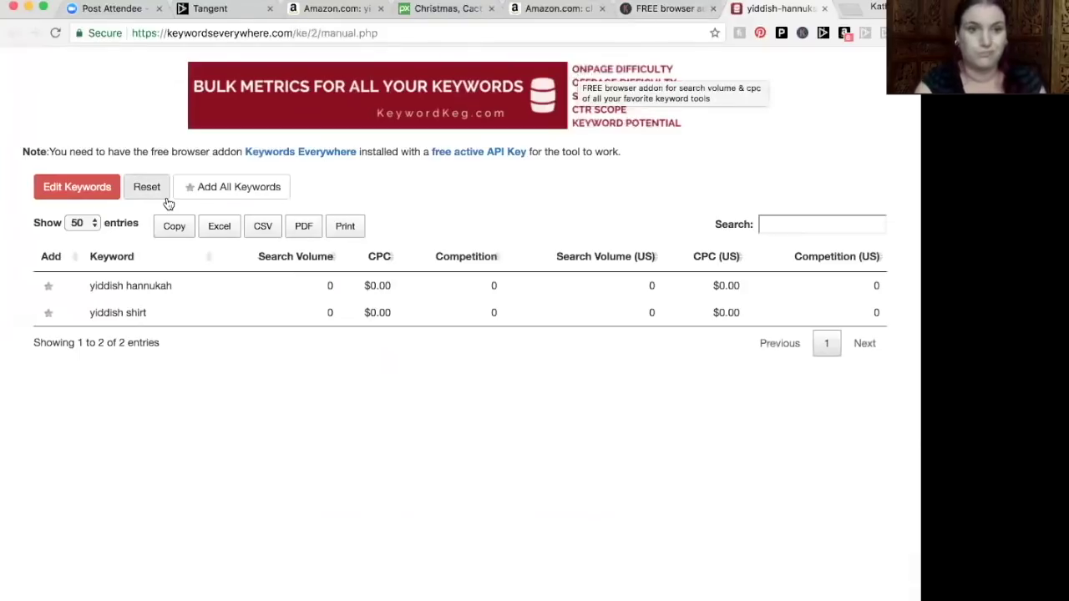
- Return to Tangent, close the Yiddish research window, and list the keywords of the Spelling of Hanukkah subcategory
{"action": "left_click", "coordinate": [227, 10]}
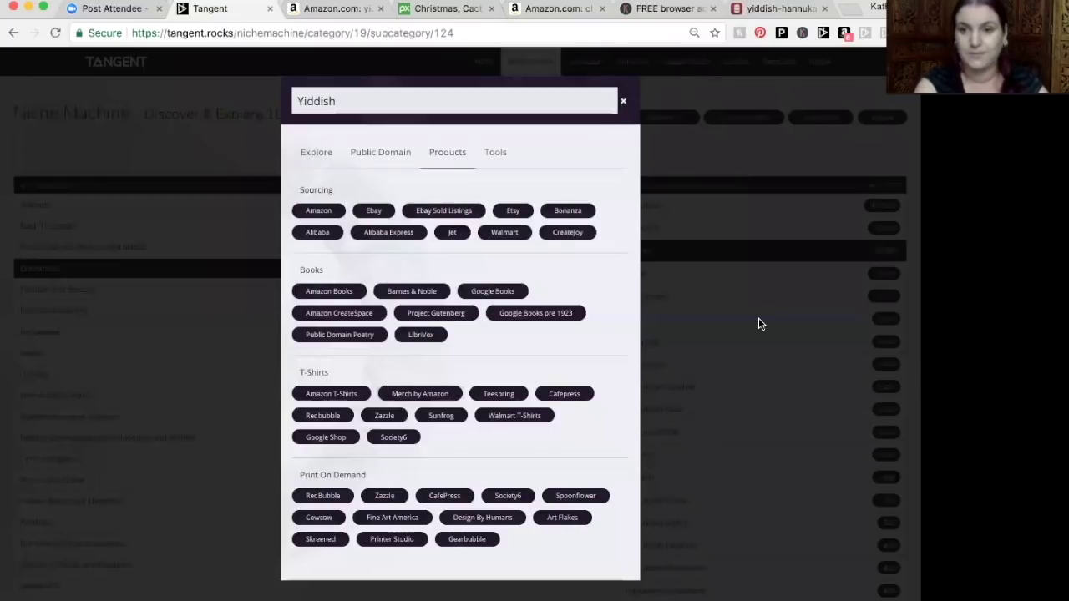
{"action": "left_click", "coordinate": [624, 103]}
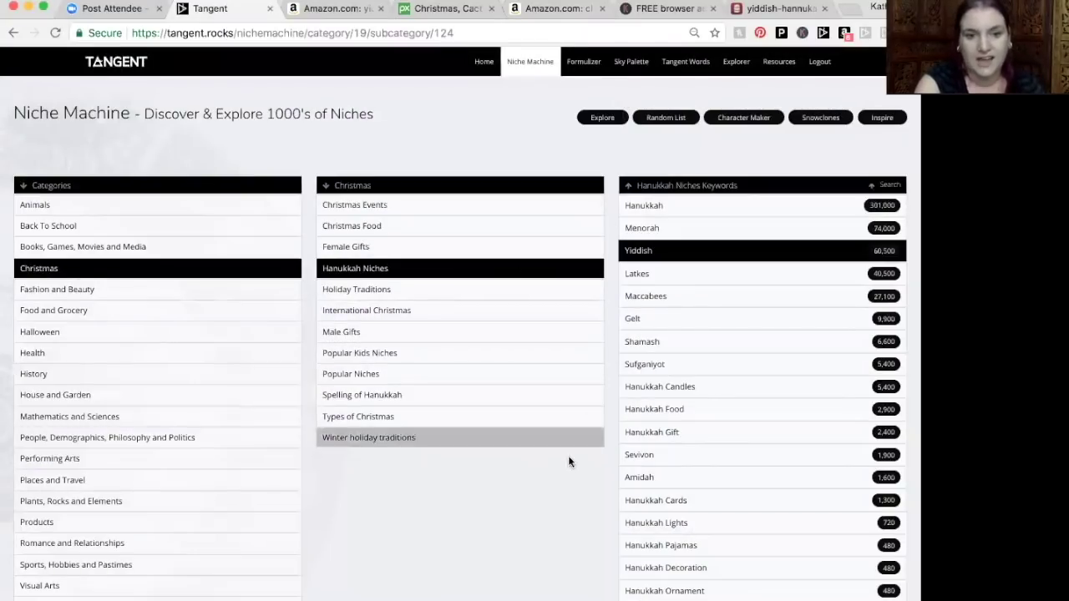
{"action": "left_click", "coordinate": [491, 405]}
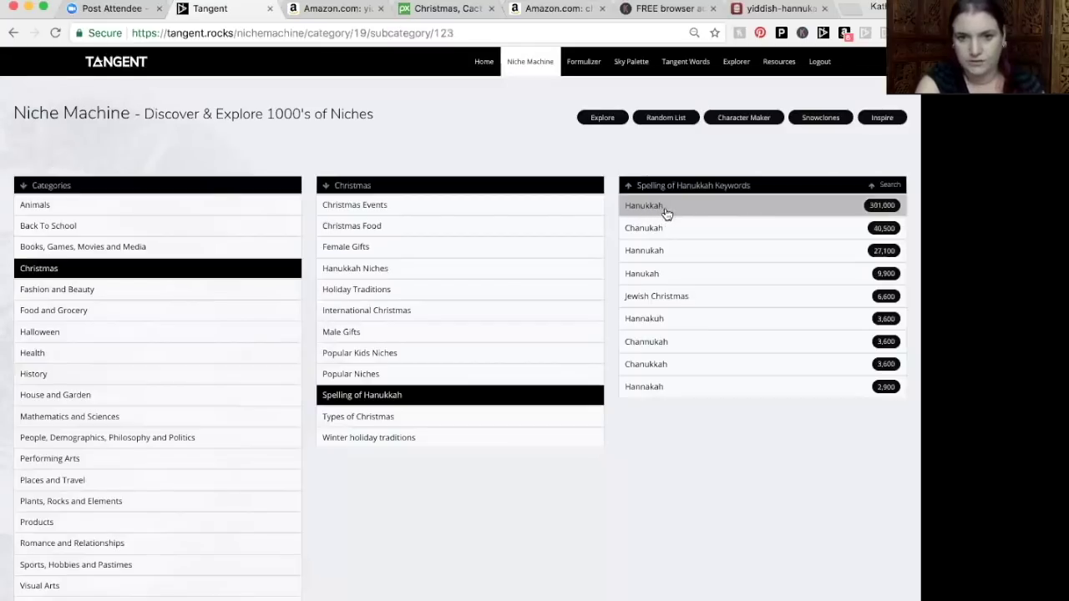
- List the International Christmas subcategory's keywords in Niche Machine and look through them, briefly checking the Keywords Everywhere page
{"action": "left_click", "coordinate": [386, 314]}
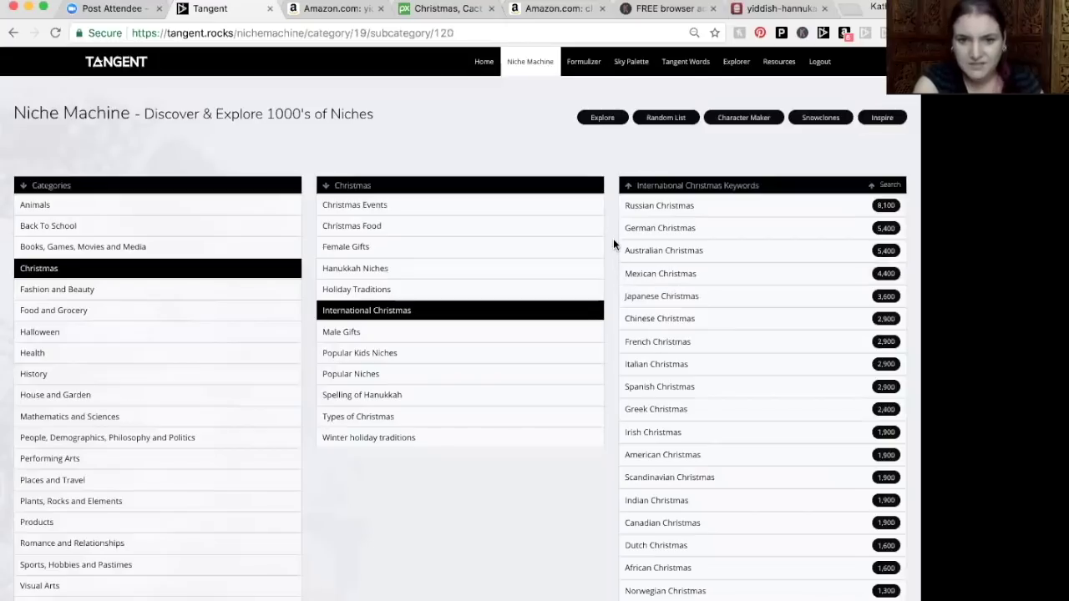
{"action": "scroll", "coordinate": [613, 238], "scroll_direction": "down", "scroll_amount": 1}
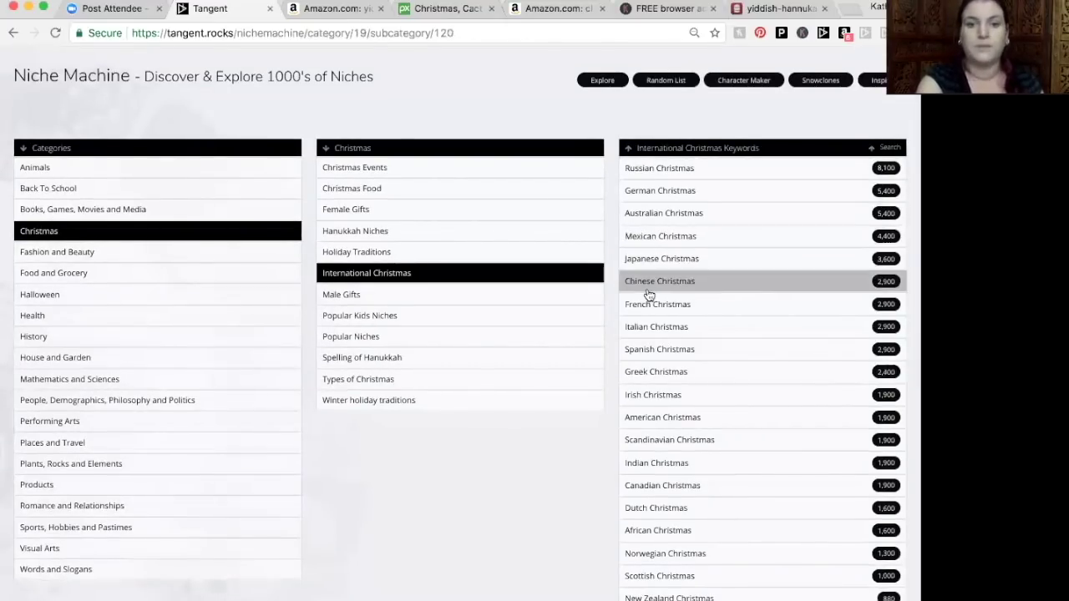
{"action": "scroll", "coordinate": [608, 283], "scroll_direction": "down", "scroll_amount": 1}
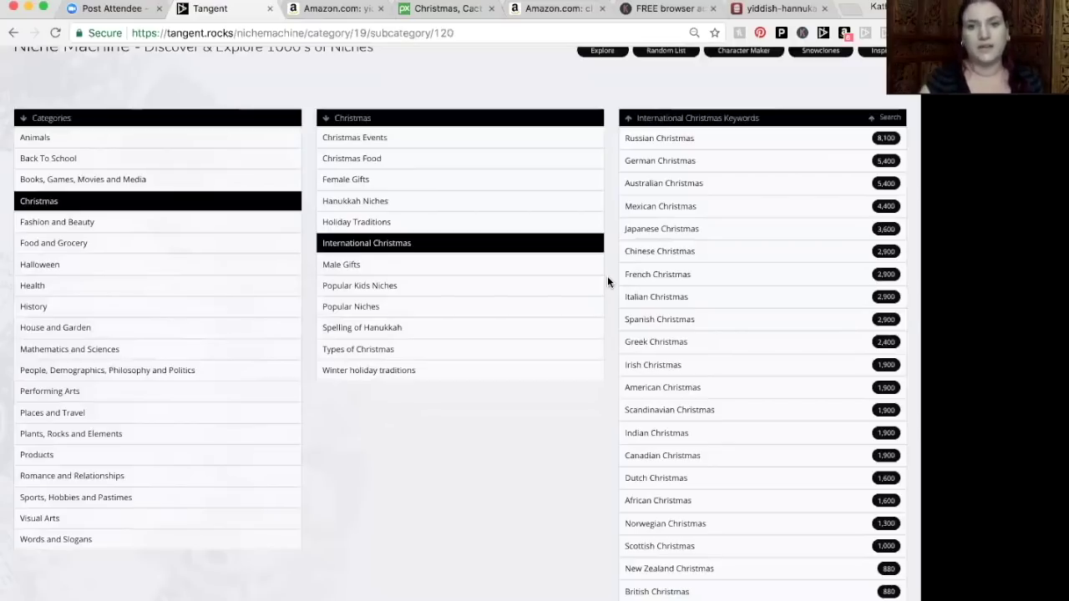
{"action": "left_click", "coordinate": [785, 9]}
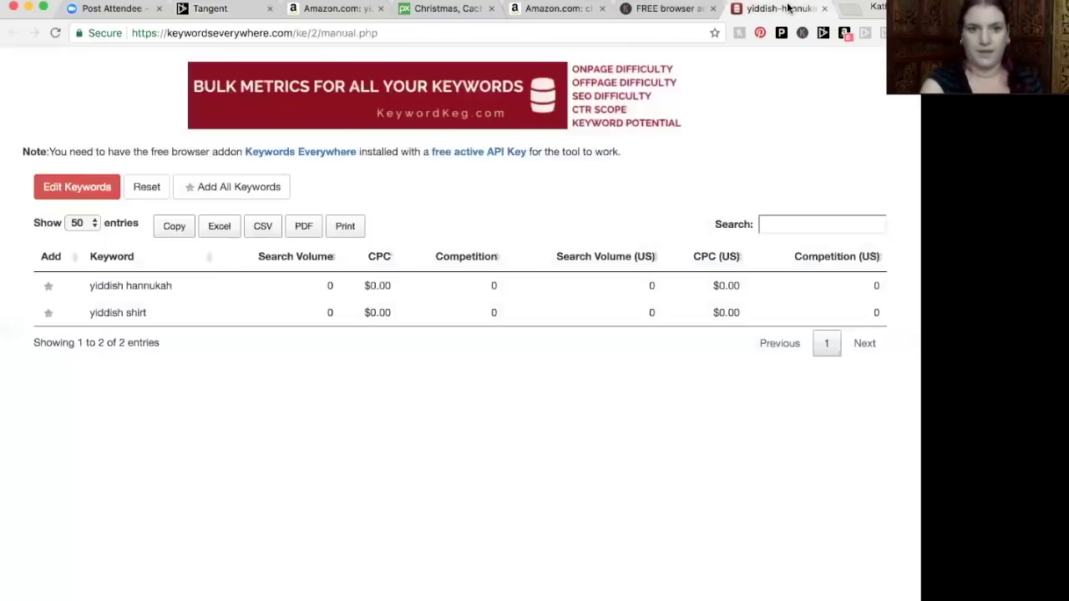
{"action": "left_click", "coordinate": [215, 9]}
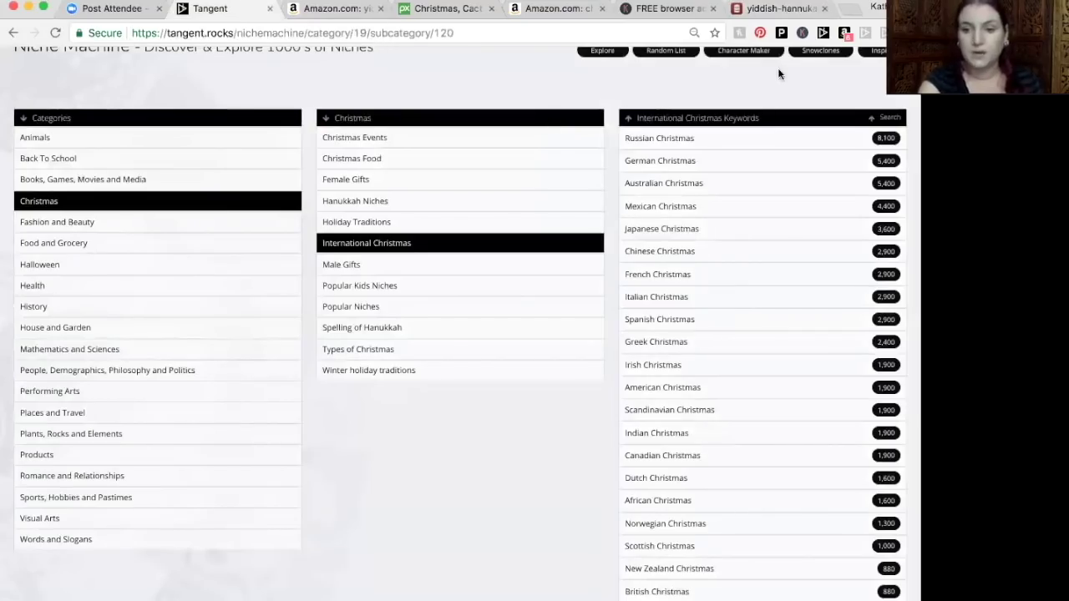
- Search Wikipedia for the keyword "Russian Christmas" from Tangent and open the "Christmas in Russia" article
{"action": "left_click", "coordinate": [709, 142]}
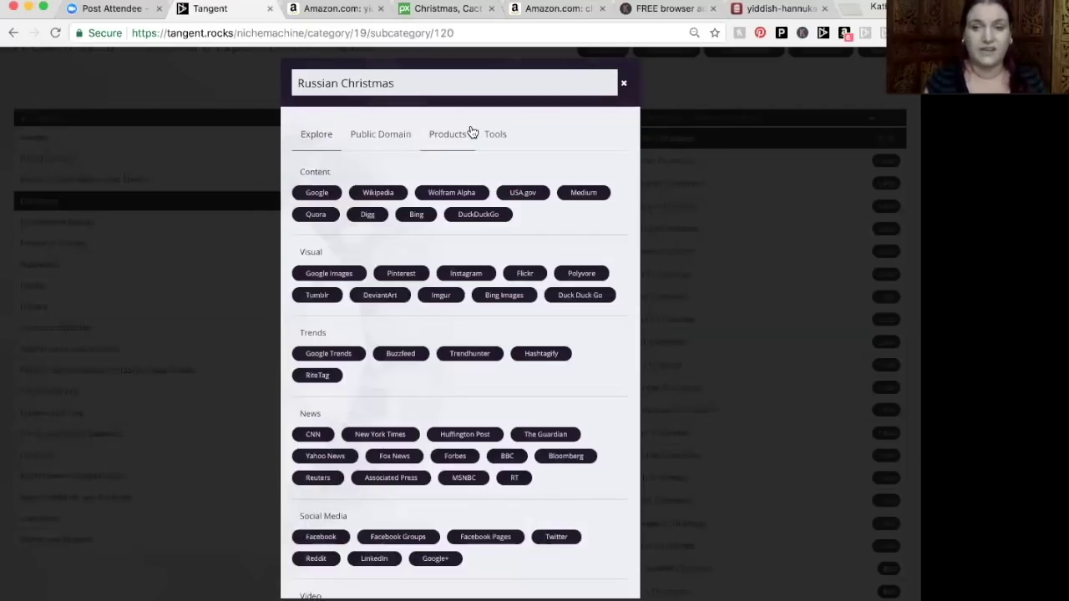
{"action": "left_click", "coordinate": [370, 193]}
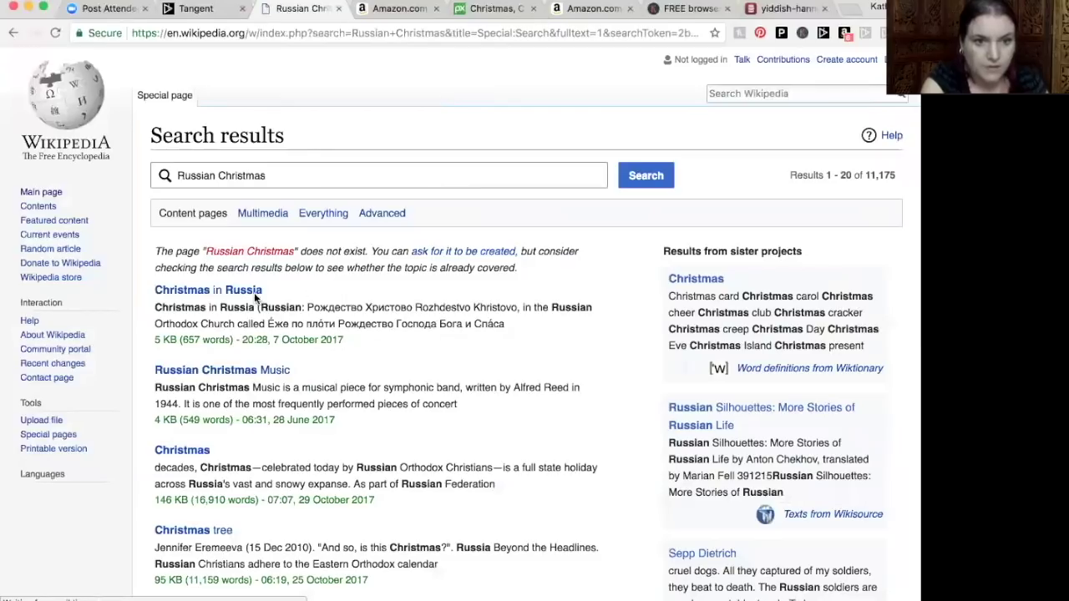
{"action": "left_click", "coordinate": [255, 293]}
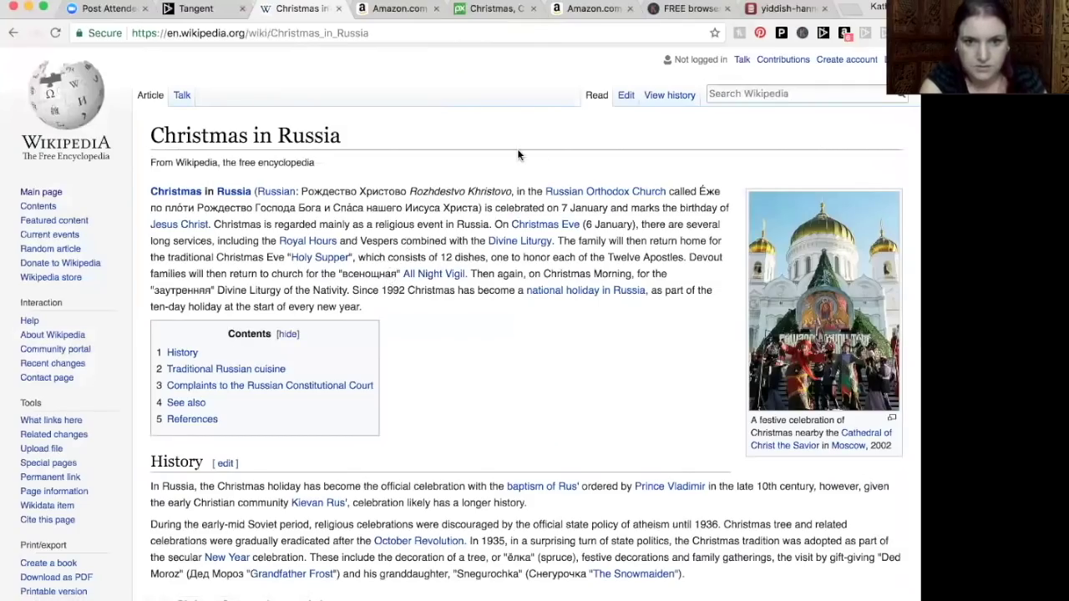
- Read the history and traditional cuisine sections of the "Christmas in Russia" article and open the linked "Angel wings" article
{"action": "scroll", "coordinate": [517, 154], "scroll_direction": "down", "scroll_amount": 5}
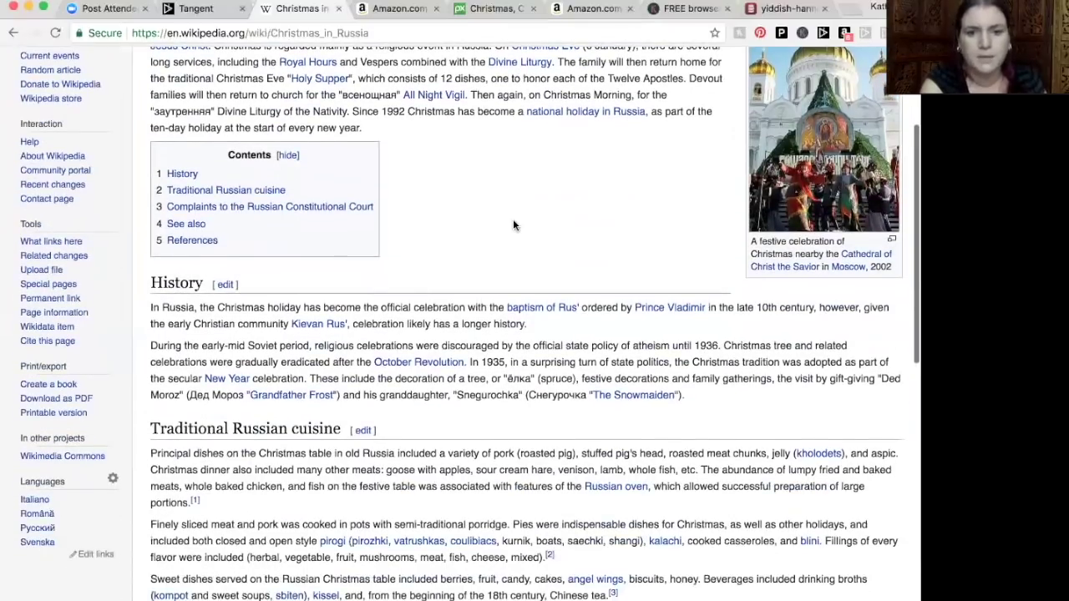
{"action": "scroll", "coordinate": [512, 219], "scroll_direction": "down", "scroll_amount": 2}
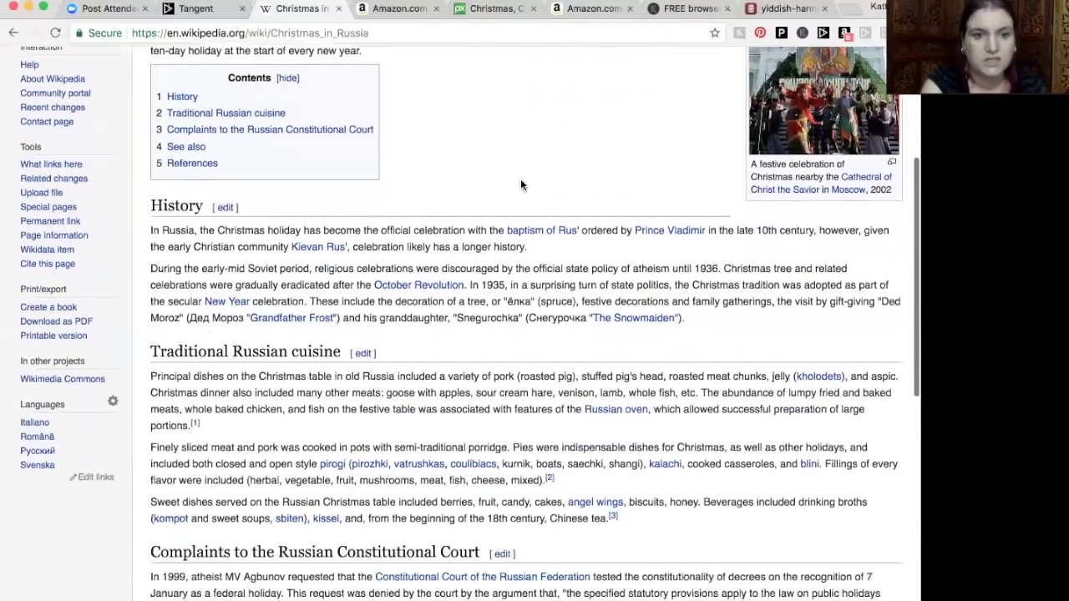
{"action": "scroll", "coordinate": [520, 179], "scroll_direction": "down", "scroll_amount": 4}
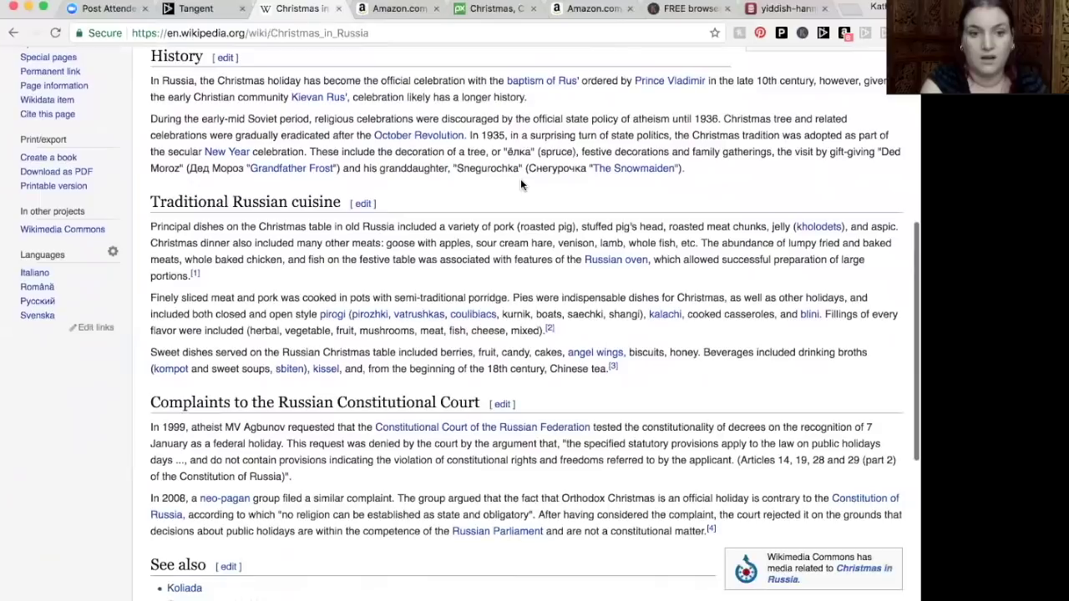
{"action": "scroll", "coordinate": [521, 179], "scroll_direction": "down", "scroll_amount": 5}
{"action": "scroll", "coordinate": [521, 179], "scroll_direction": "up", "scroll_amount": 7}
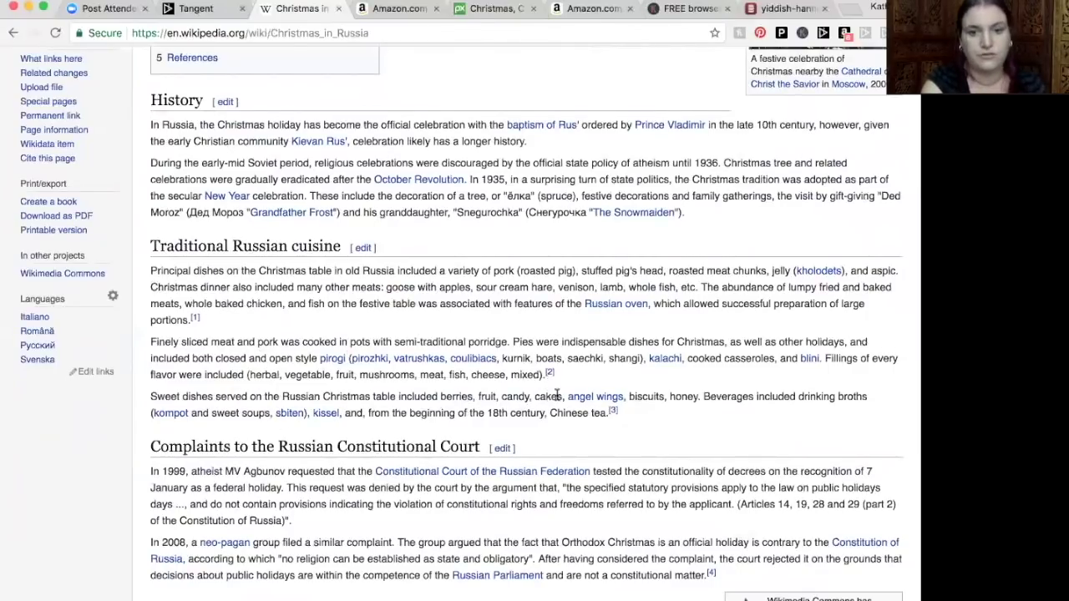
{"action": "left_click", "coordinate": [597, 398]}
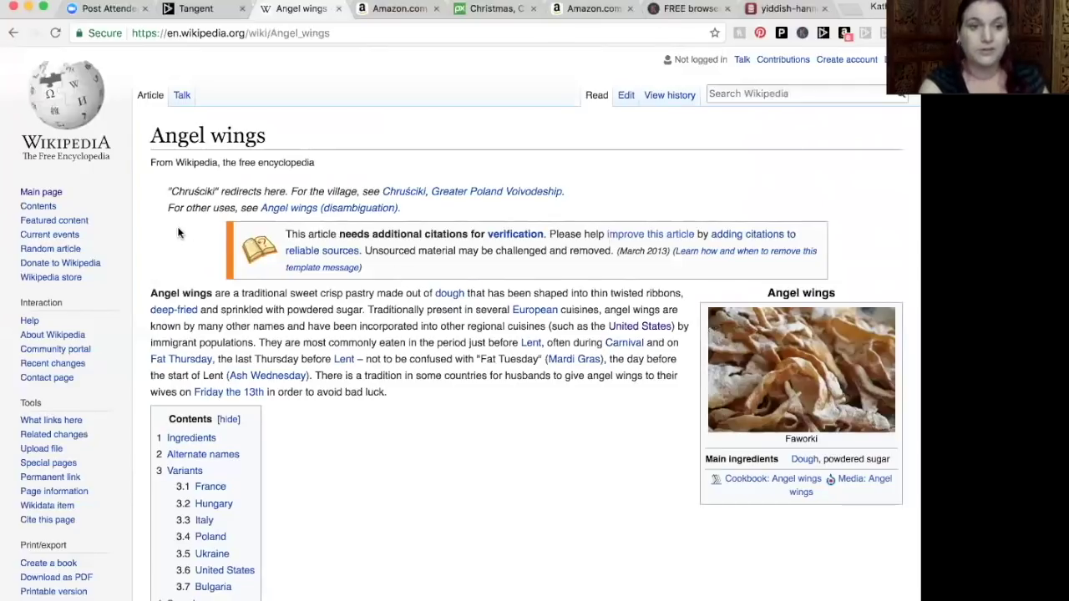
- Return to Tangent, replace the Russian Christmas research window with German Christmas, and launch its Google PD Vector search
{"action": "left_click", "coordinate": [210, 15]}
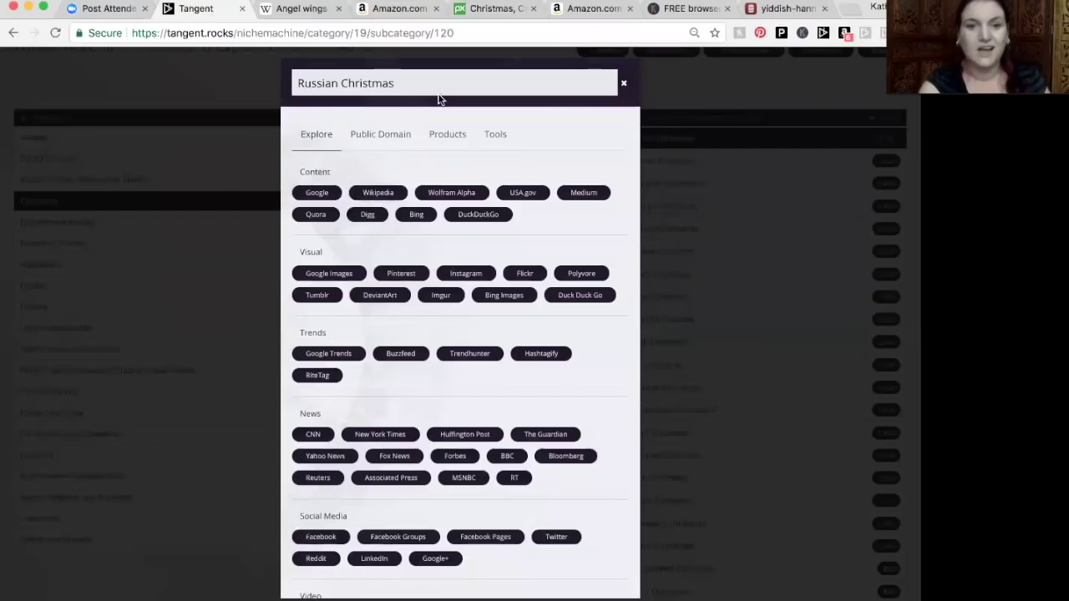
{"action": "left_click", "coordinate": [623, 83]}
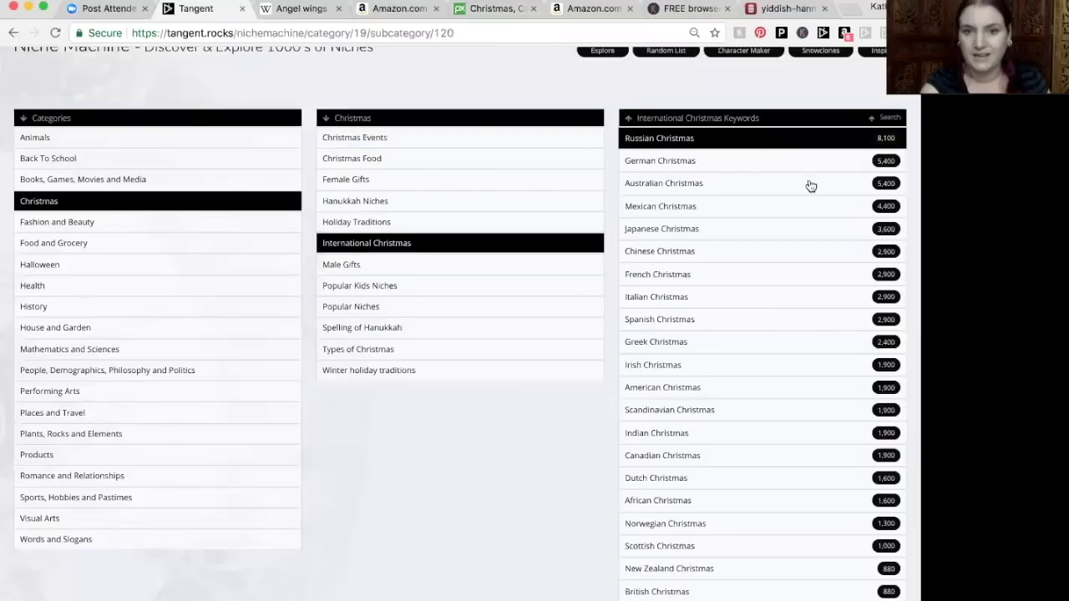
{"action": "left_click", "coordinate": [760, 162]}
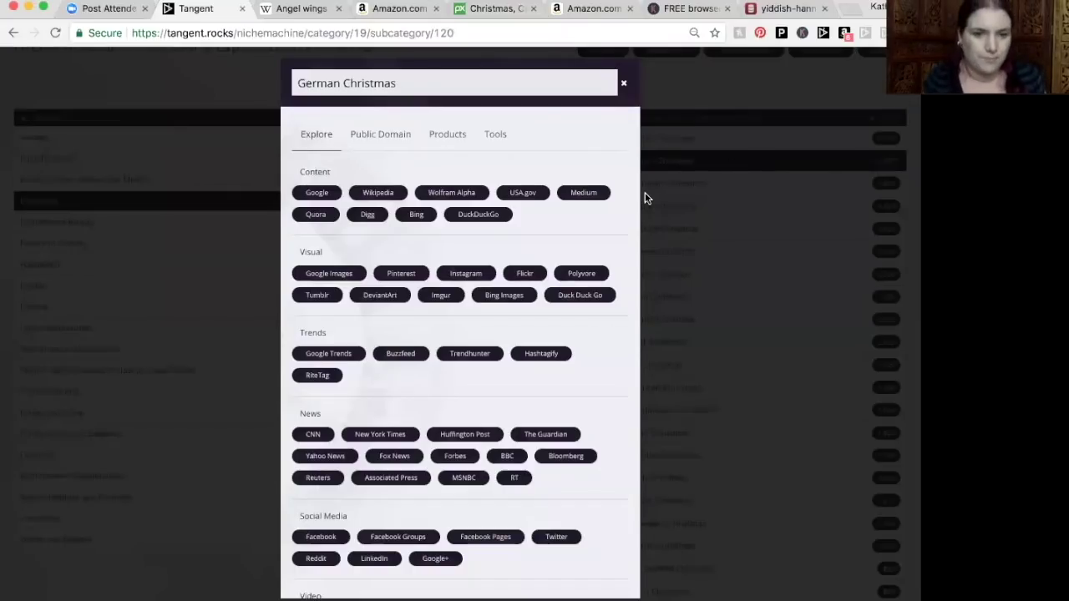
{"action": "left_click", "coordinate": [384, 136]}
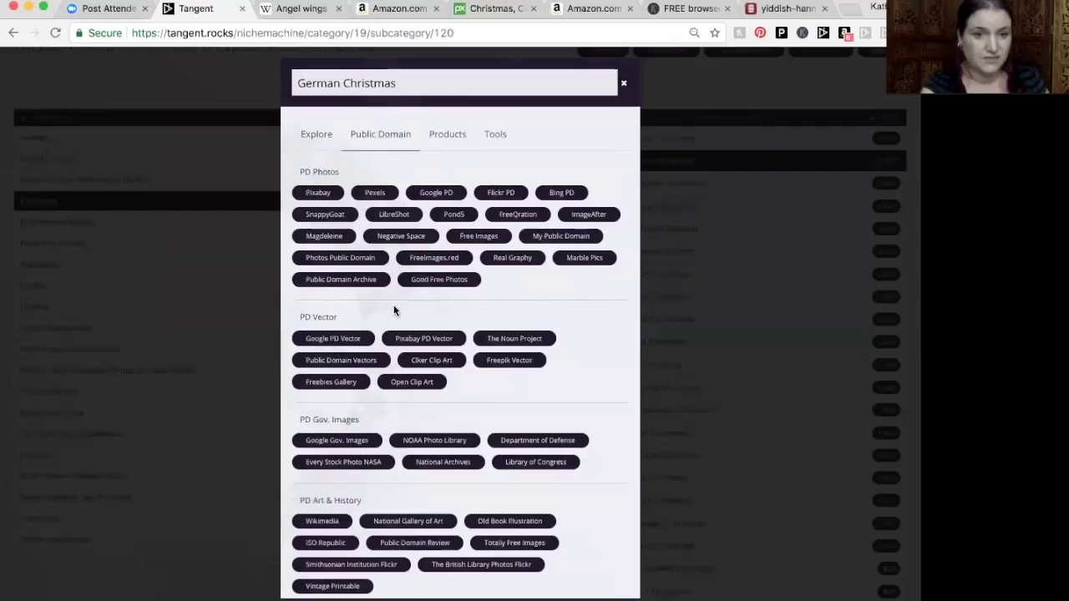
{"action": "left_click", "coordinate": [339, 341]}
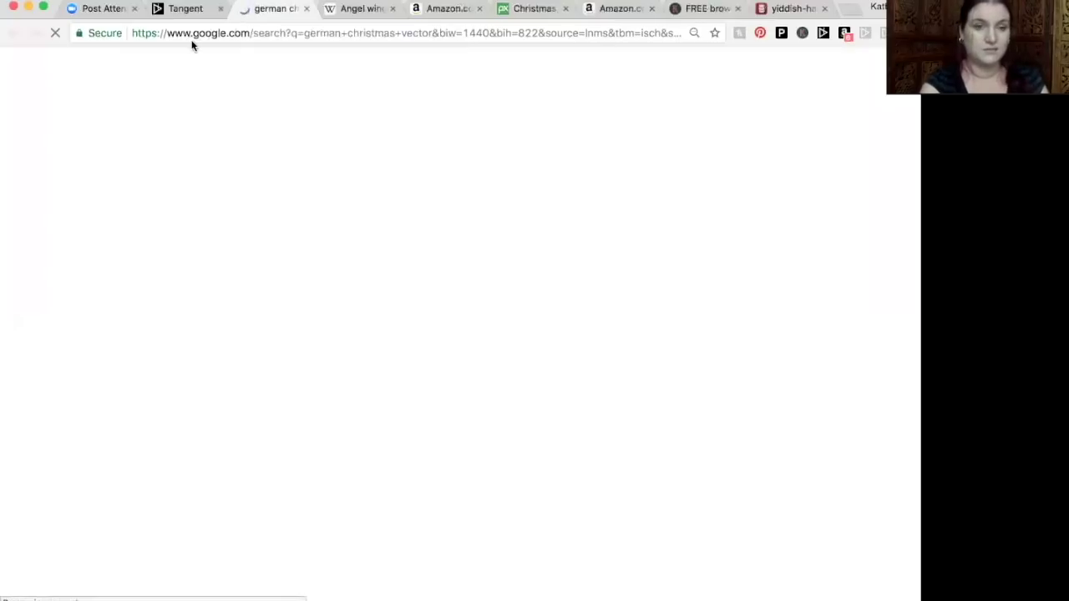
{"action": "left_click", "coordinate": [191, 9]}
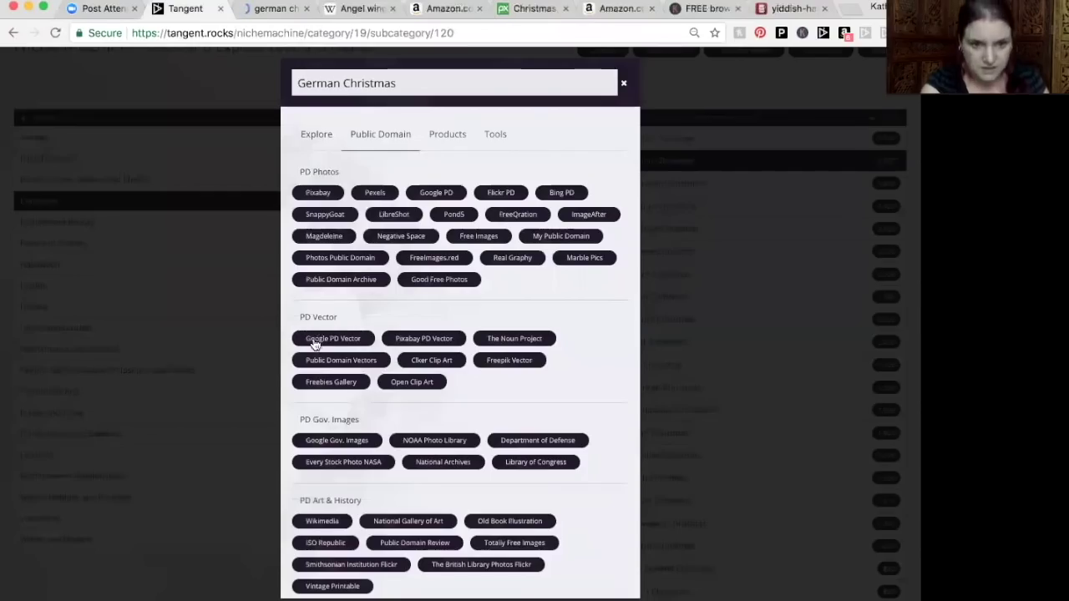
- Look through the Google image results for "german christmas vector" for usable public domain artwork
{"action": "left_click", "coordinate": [281, 11]}
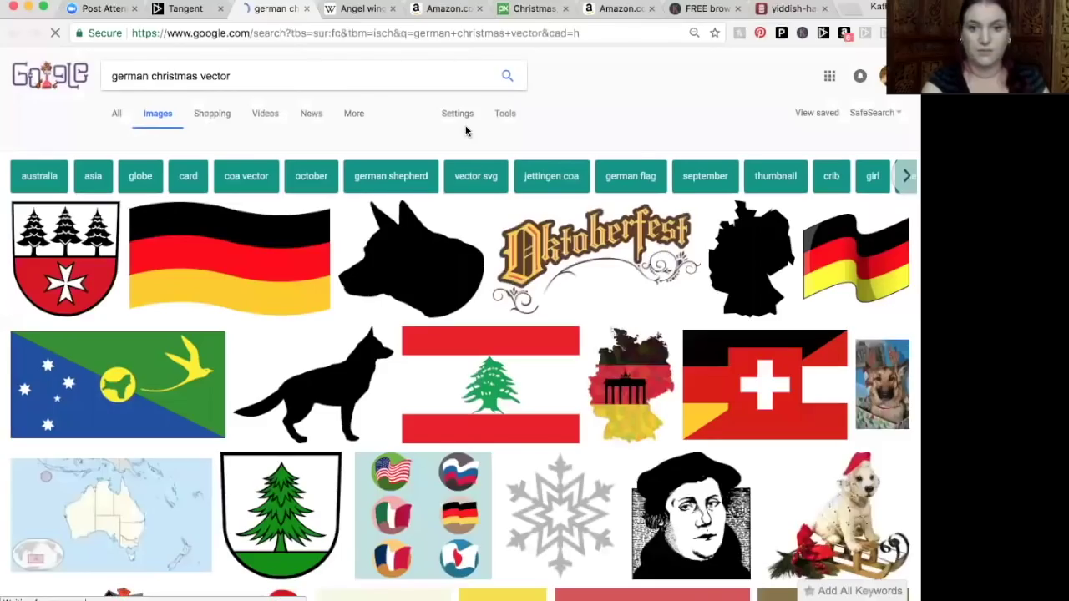
{"action": "scroll", "coordinate": [466, 206], "scroll_direction": "down", "scroll_amount": 3}
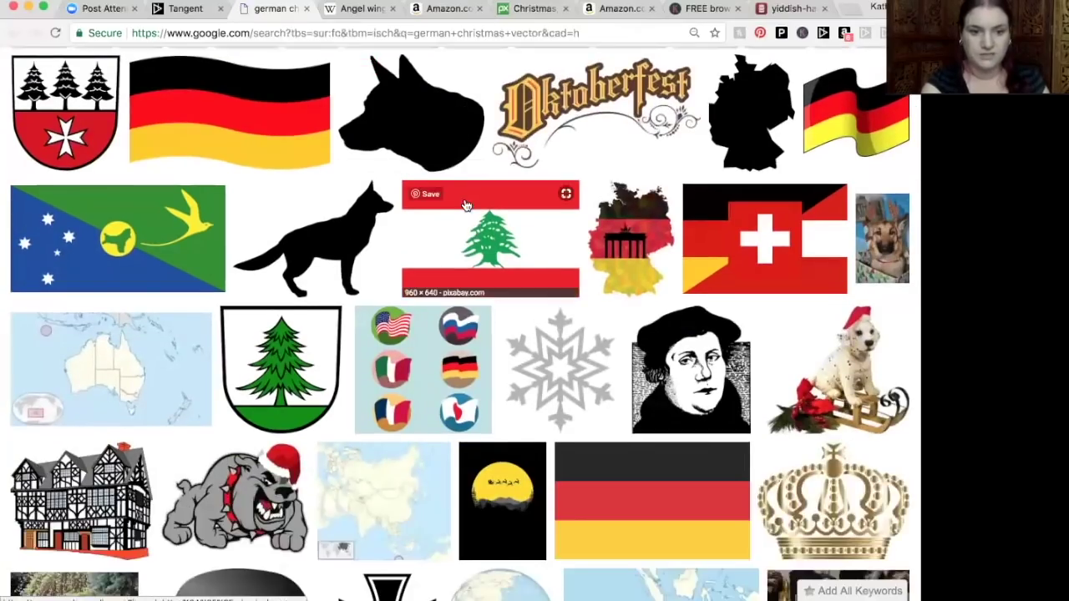
{"action": "scroll", "coordinate": [466, 205], "scroll_direction": "down", "scroll_amount": 7}
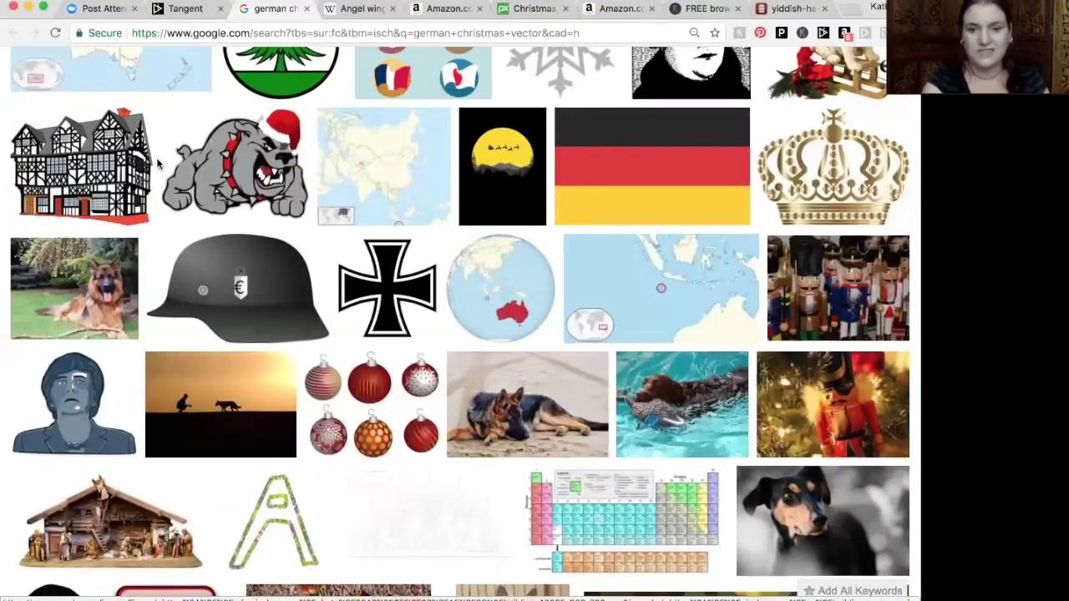
{"action": "scroll", "coordinate": [157, 163], "scroll_direction": "down", "scroll_amount": 7}
{"action": "scroll", "coordinate": [157, 164], "scroll_direction": "down", "scroll_amount": 8}
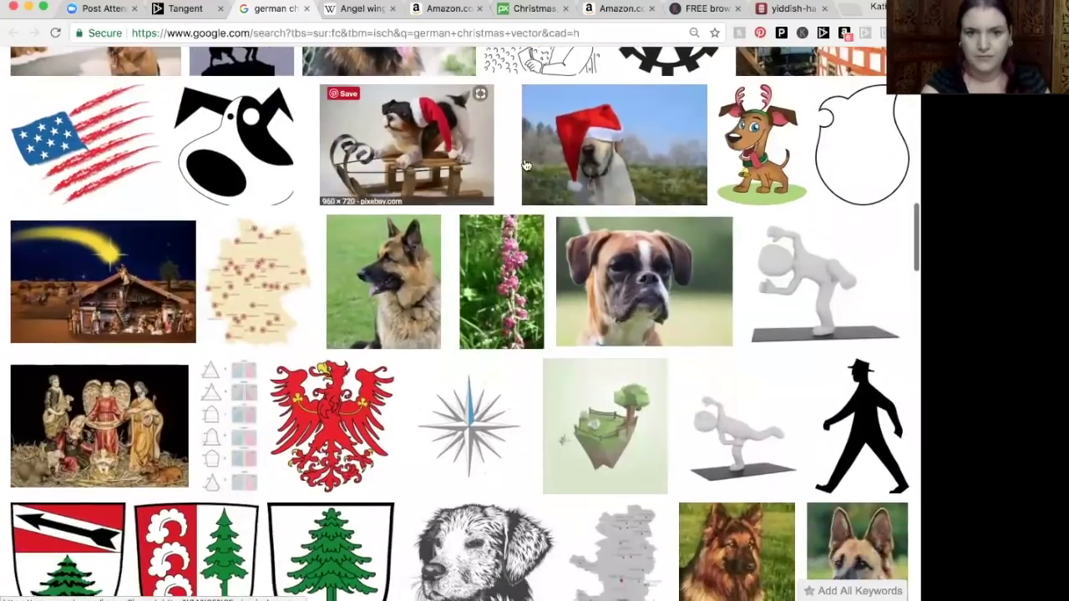
{"action": "scroll", "coordinate": [596, 161], "scroll_direction": "down", "scroll_amount": 3}
{"action": "scroll", "coordinate": [596, 160], "scroll_direction": "down", "scroll_amount": 10}
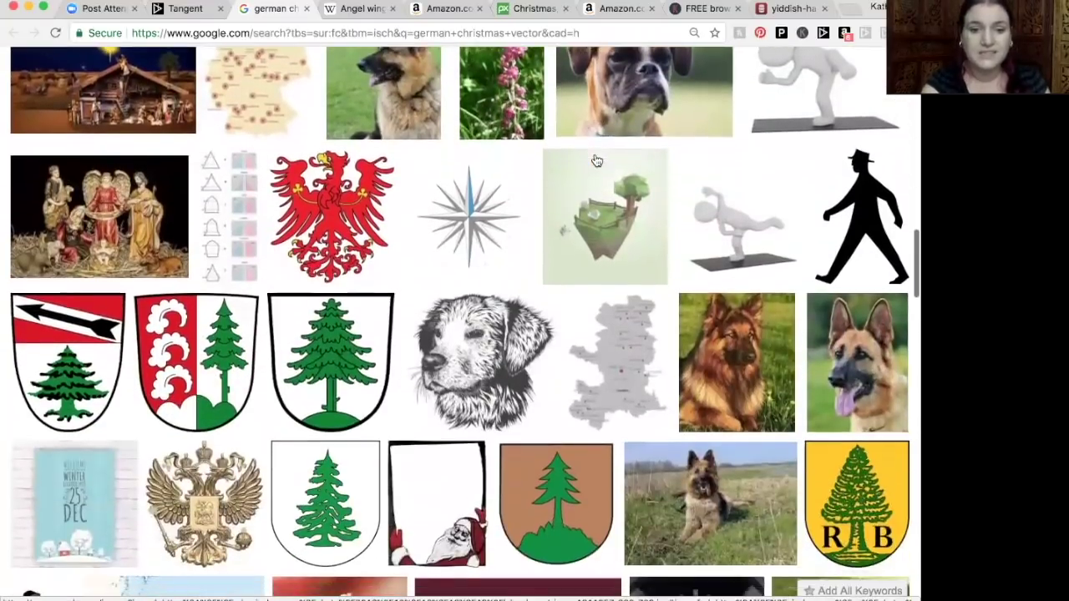
{"action": "scroll", "coordinate": [596, 161], "scroll_direction": "down", "scroll_amount": 2}
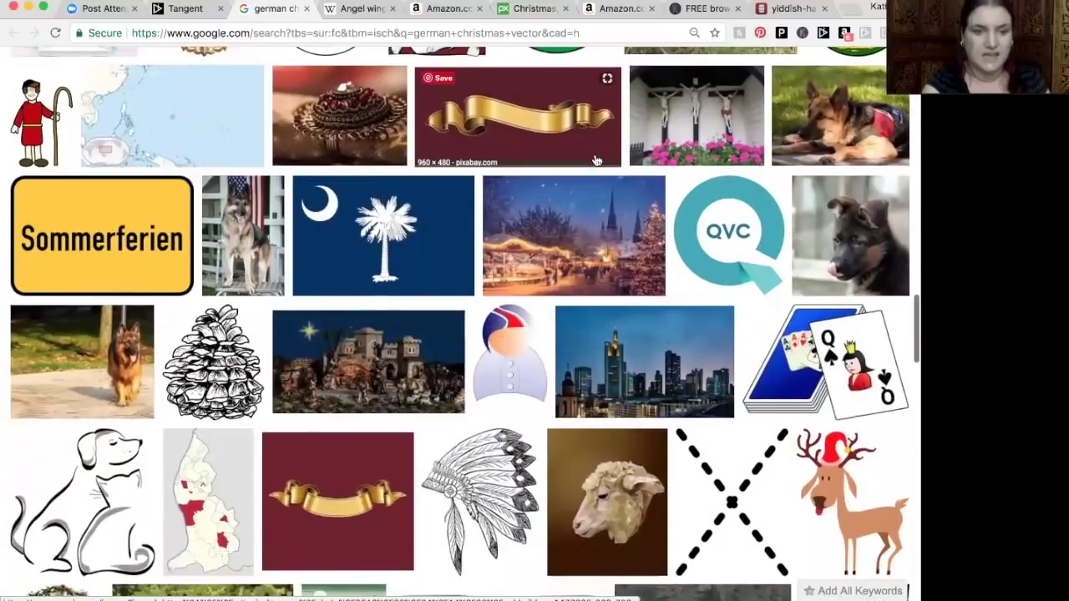
- Return to Tangent, close the German Christmas research window, and look through the Types of Christmas subcategory's full keyword list
{"action": "left_click", "coordinate": [198, 10]}
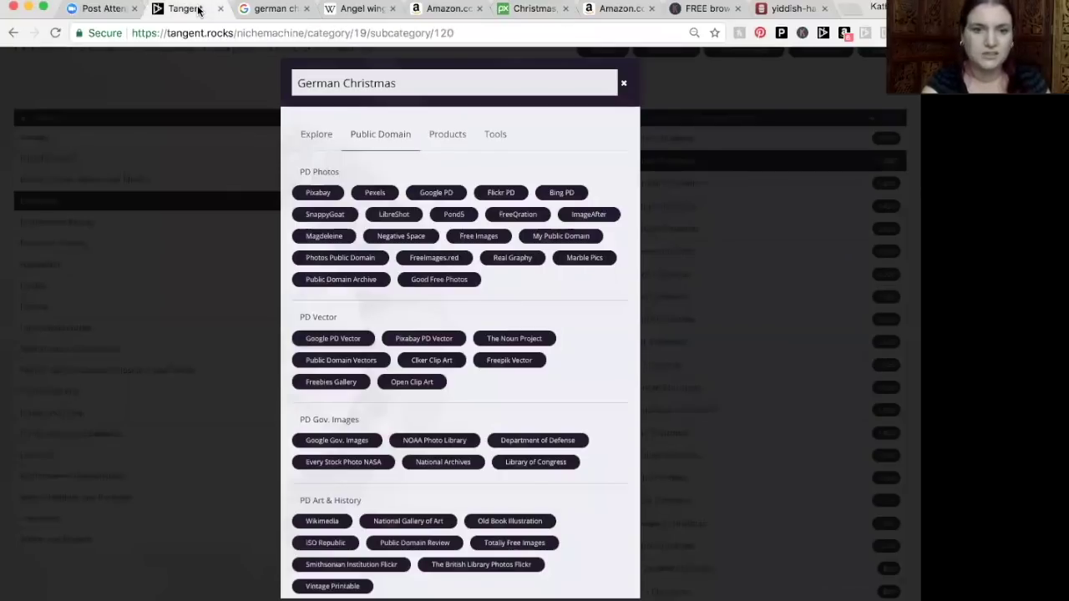
{"action": "left_click", "coordinate": [625, 86]}
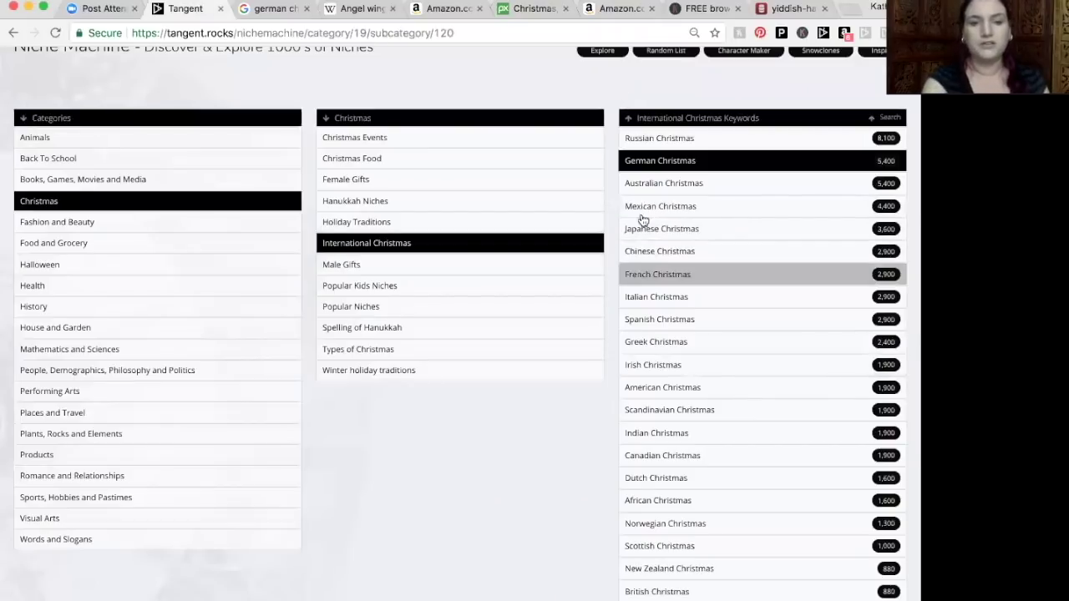
{"action": "left_click", "coordinate": [442, 352]}
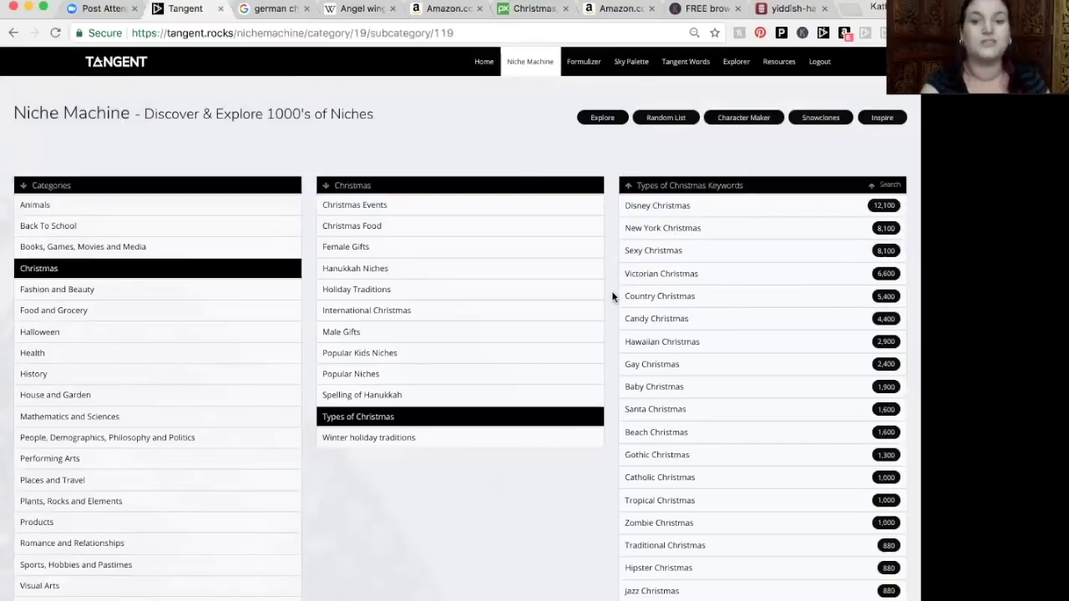
{"action": "scroll", "coordinate": [613, 292], "scroll_direction": "down", "scroll_amount": 1}
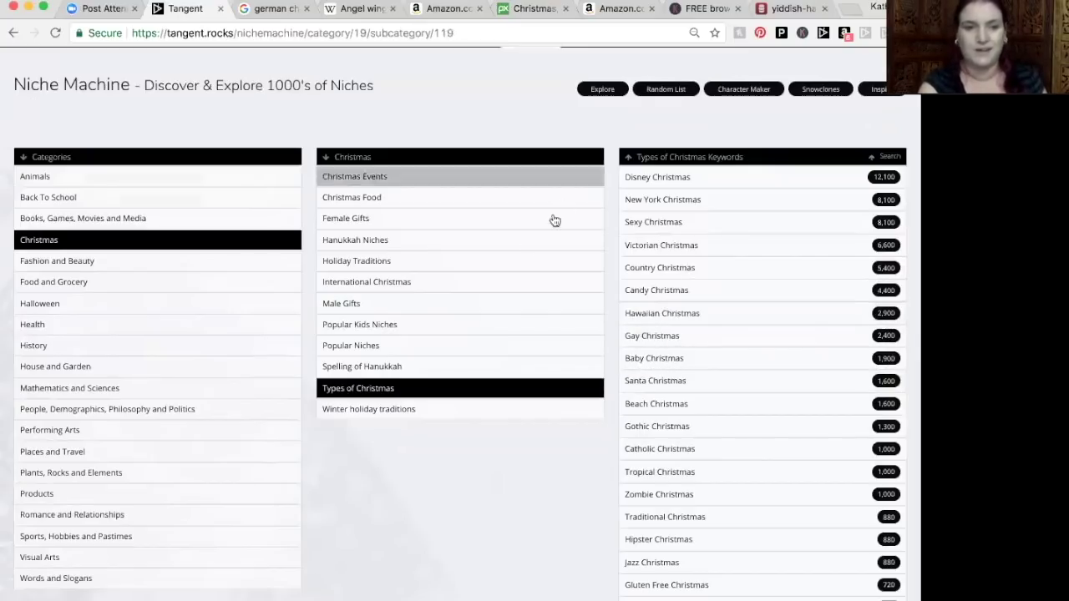
{"action": "scroll", "coordinate": [304, 106], "scroll_direction": "down", "scroll_amount": 1}
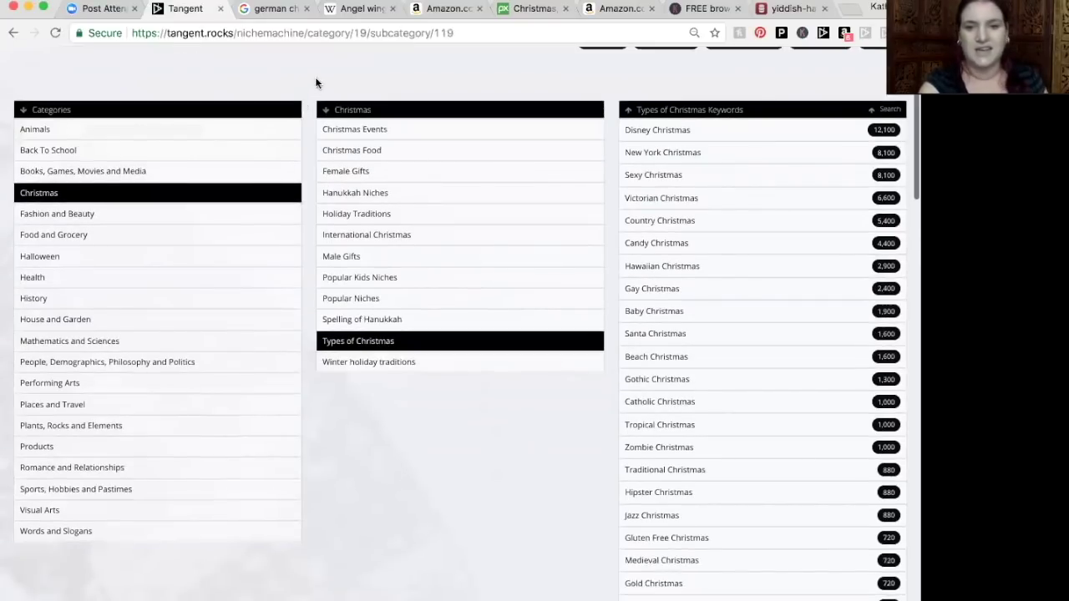
{"action": "scroll", "coordinate": [660, 246], "scroll_direction": "down", "scroll_amount": 15}
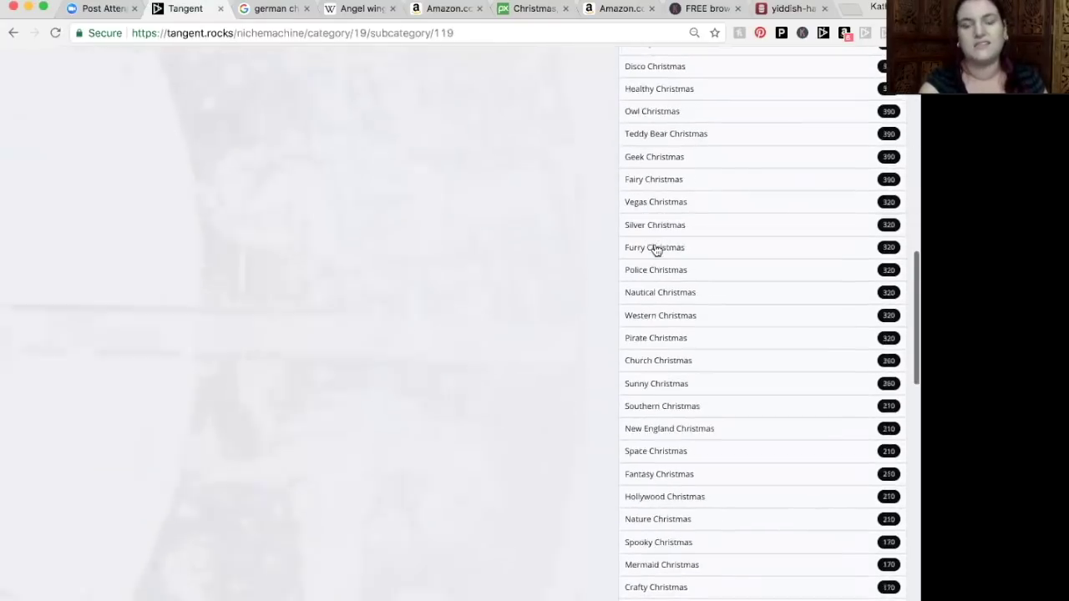
{"action": "scroll", "coordinate": [676, 108], "scroll_direction": "down", "scroll_amount": 6}
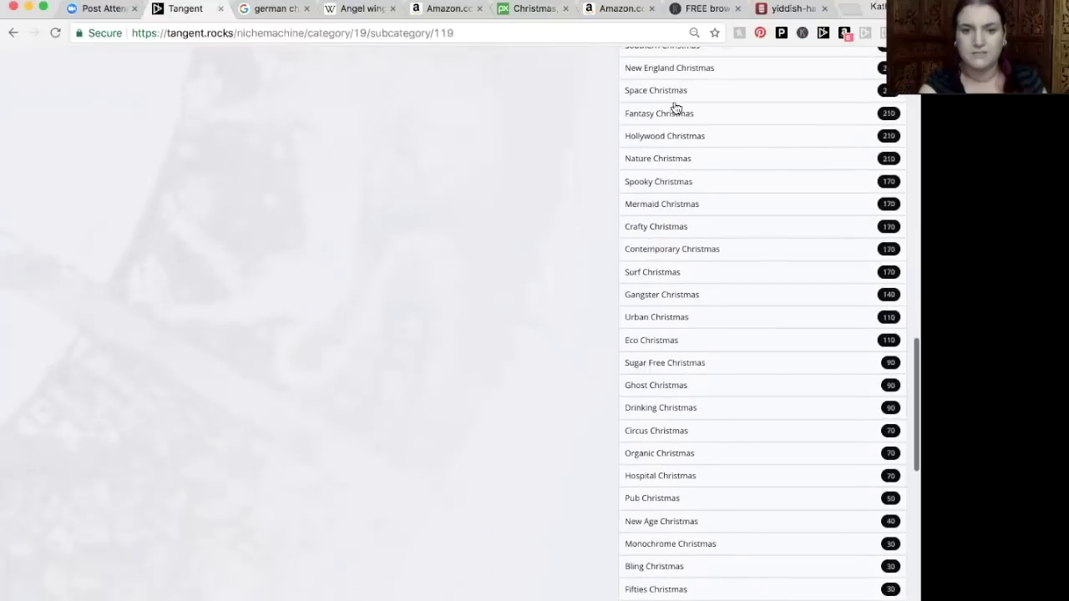
{"action": "scroll", "coordinate": [676, 108], "scroll_direction": "down", "scroll_amount": 5}
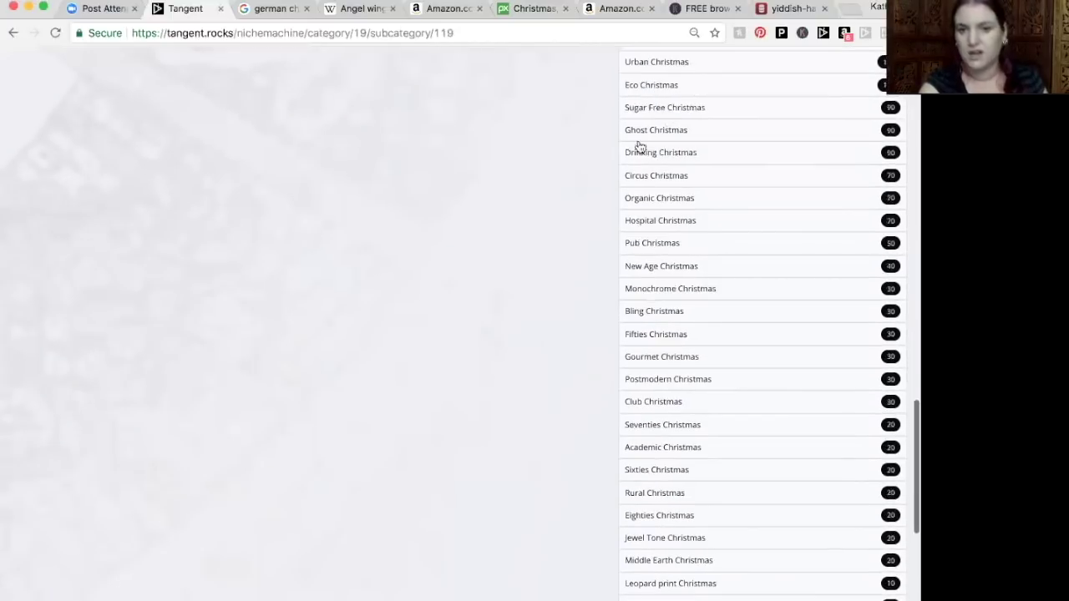
{"action": "scroll", "coordinate": [601, 179], "scroll_direction": "down", "scroll_amount": 10}
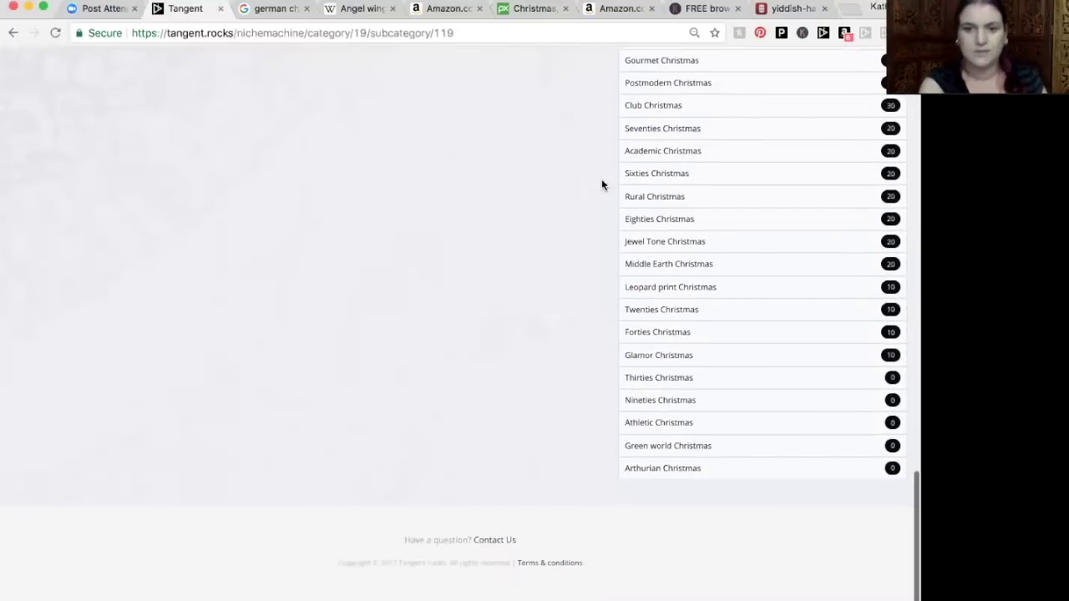
{"action": "scroll", "coordinate": [601, 179], "scroll_direction": "up", "scroll_amount": 20}
{"action": "scroll", "coordinate": [601, 178], "scroll_direction": "up", "scroll_amount": 4}
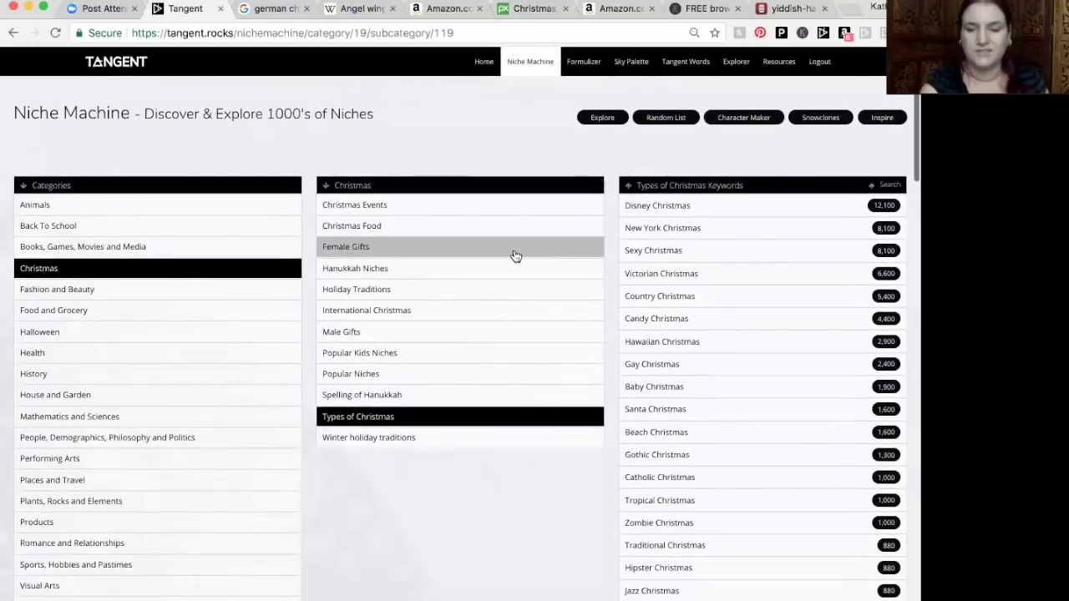
- List the Holiday Traditions subcategory's keywords and open the research window for "Krampus"
{"action": "left_click", "coordinate": [429, 293]}
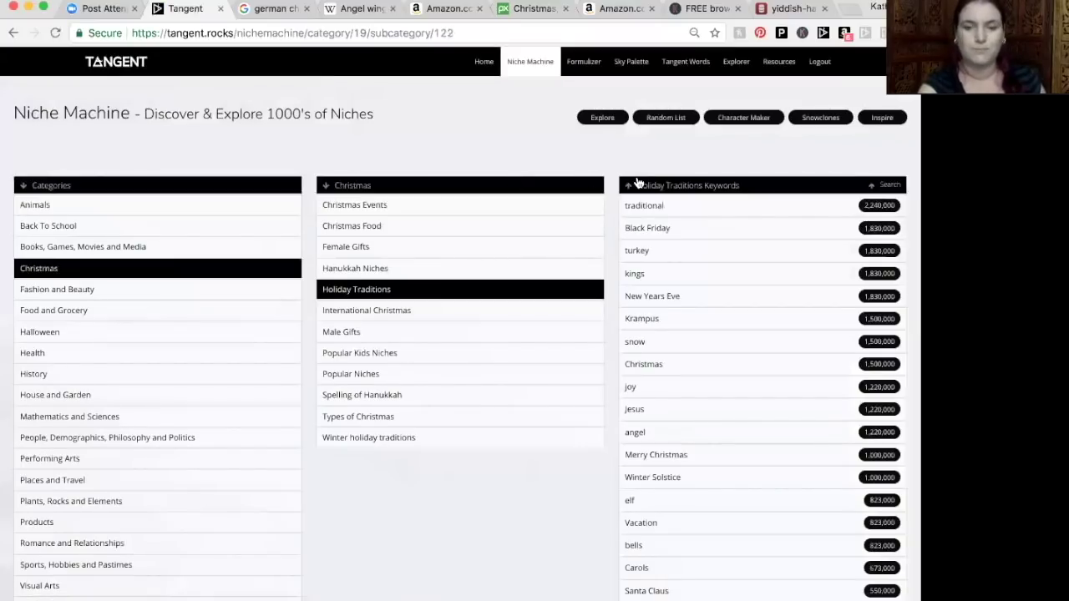
{"action": "scroll", "coordinate": [599, 172], "scroll_direction": "down", "scroll_amount": 1}
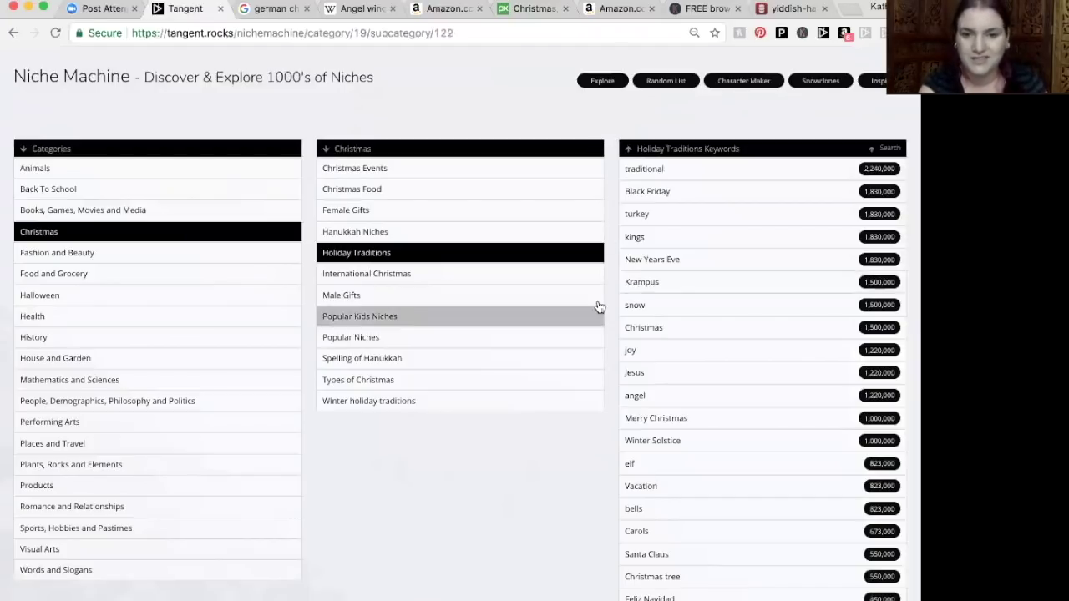
{"action": "left_click", "coordinate": [634, 281]}
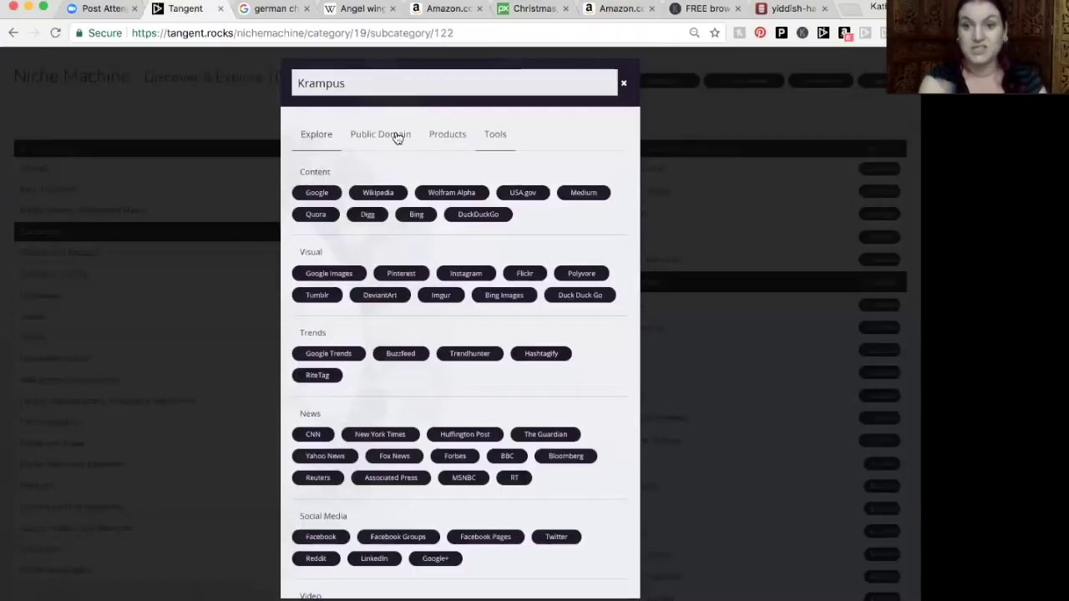
- Run Tangent's Pun Generator tool on "Krampus" and read through the resulting puns
{"action": "left_click", "coordinate": [504, 133]}
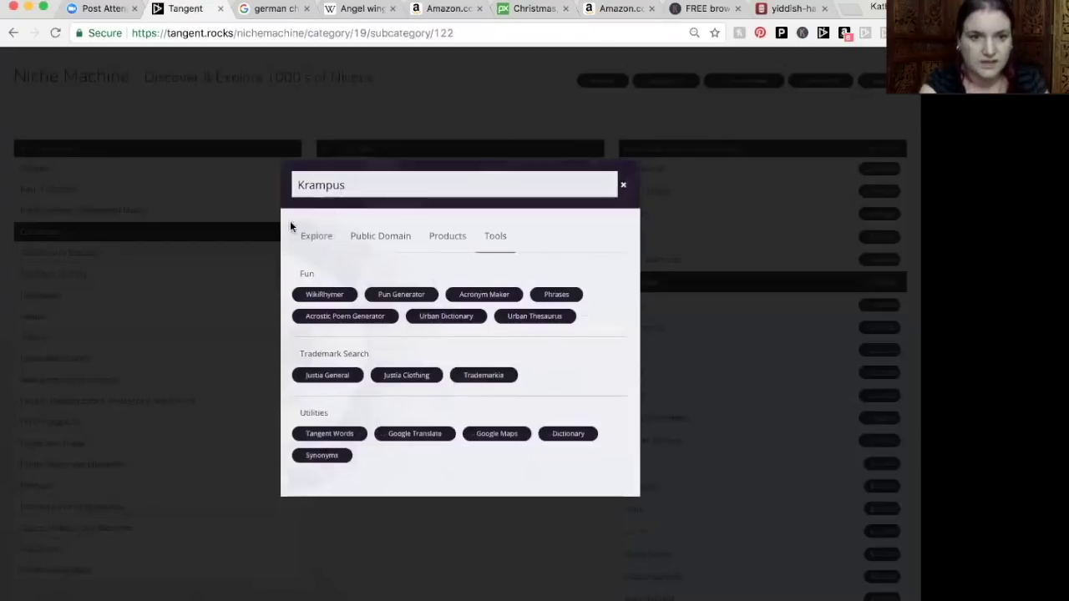
{"action": "left_click", "coordinate": [398, 297]}
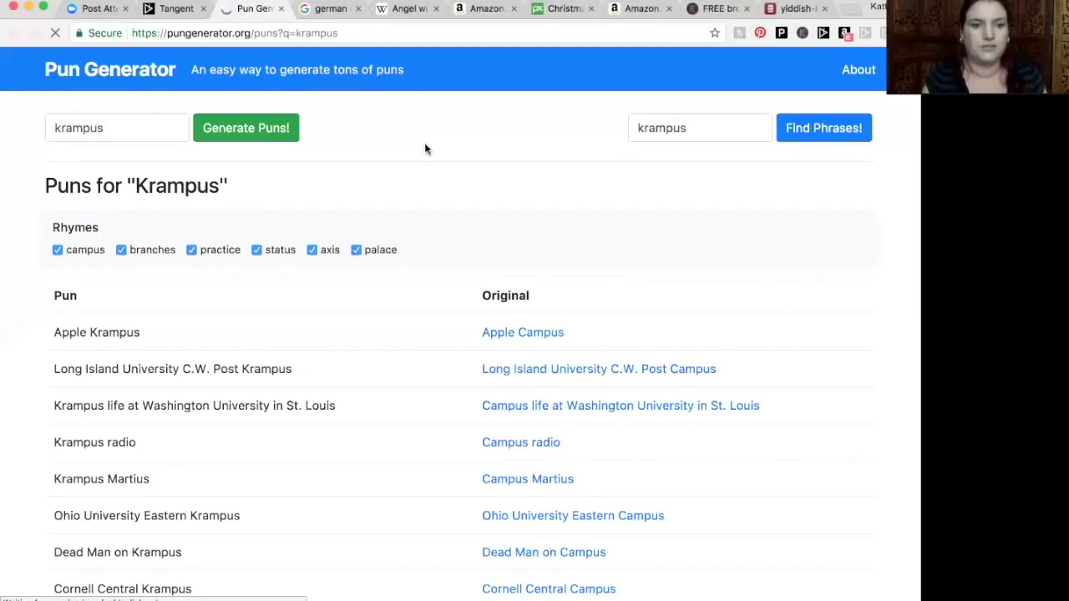
{"action": "scroll", "coordinate": [425, 148], "scroll_direction": "down", "scroll_amount": 2}
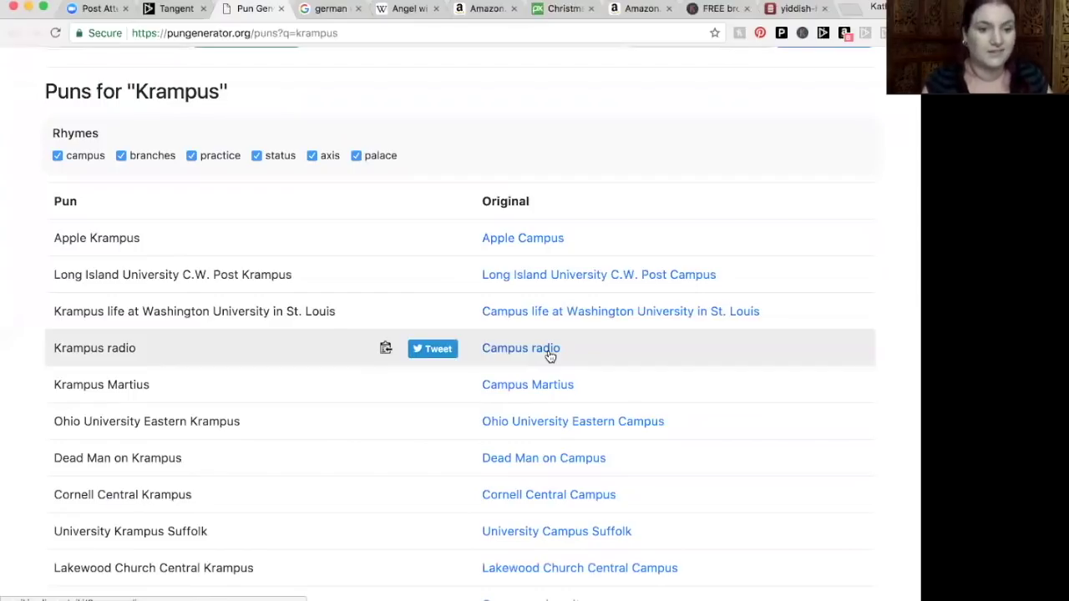
{"action": "scroll", "coordinate": [601, 131], "scroll_direction": "down", "scroll_amount": 3}
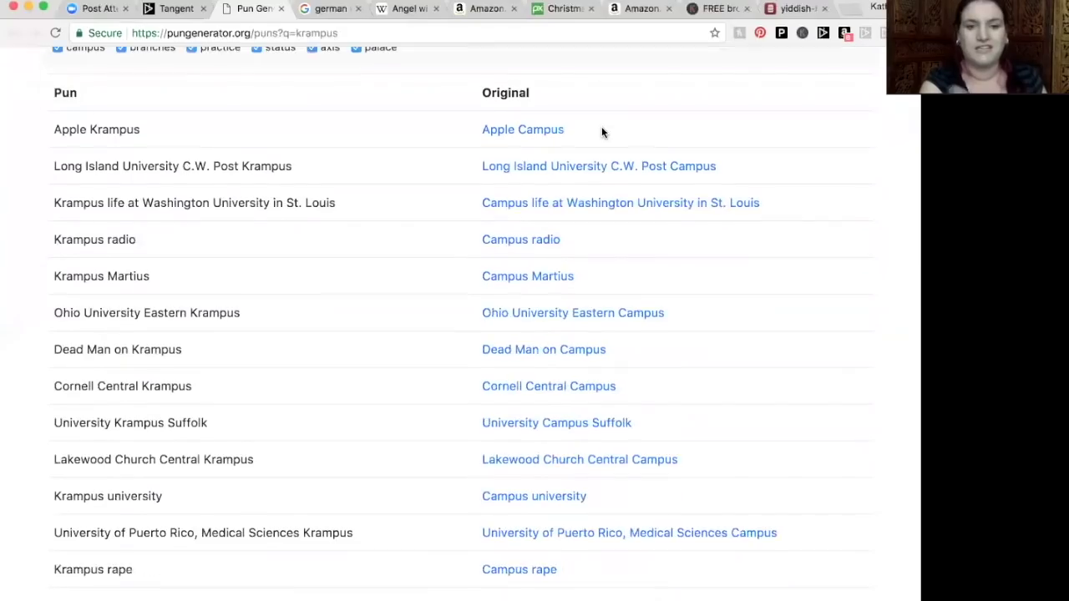
{"action": "scroll", "coordinate": [373, 294], "scroll_direction": "down", "scroll_amount": 15}
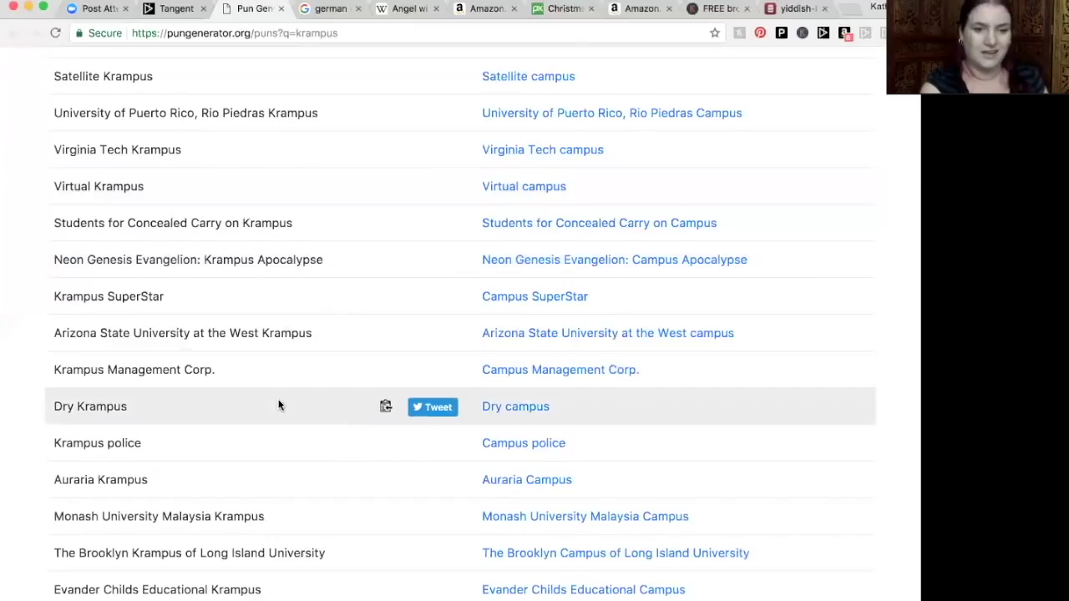
{"action": "scroll", "coordinate": [209, 384], "scroll_direction": "down", "scroll_amount": 2}
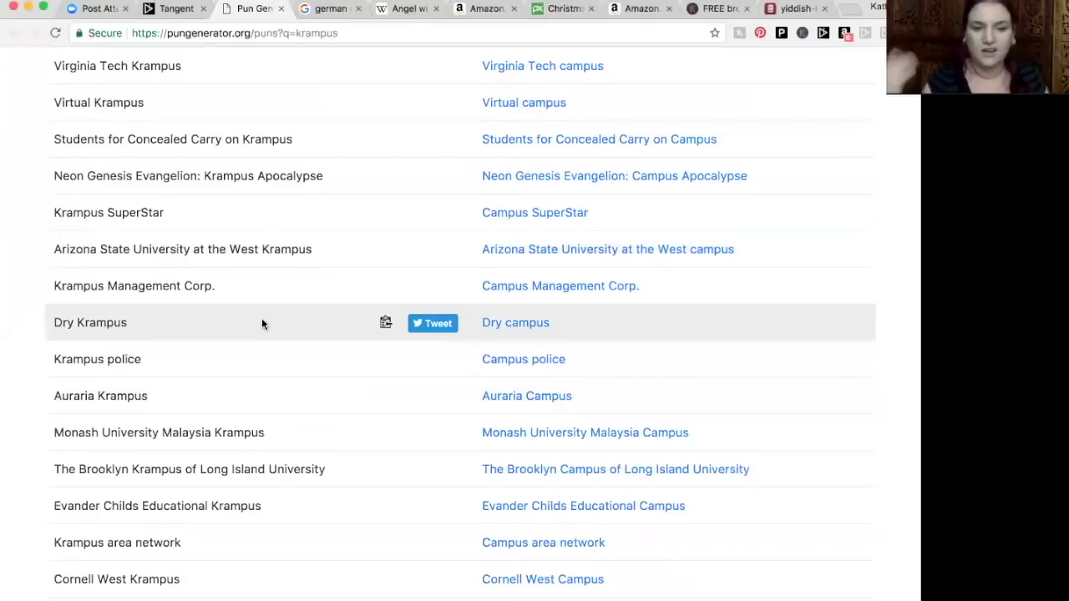
- Return to Tangent, close the Krampus research window, and bring up random keyword lists in Niche Machine several times
{"action": "left_click", "coordinate": [174, 12]}
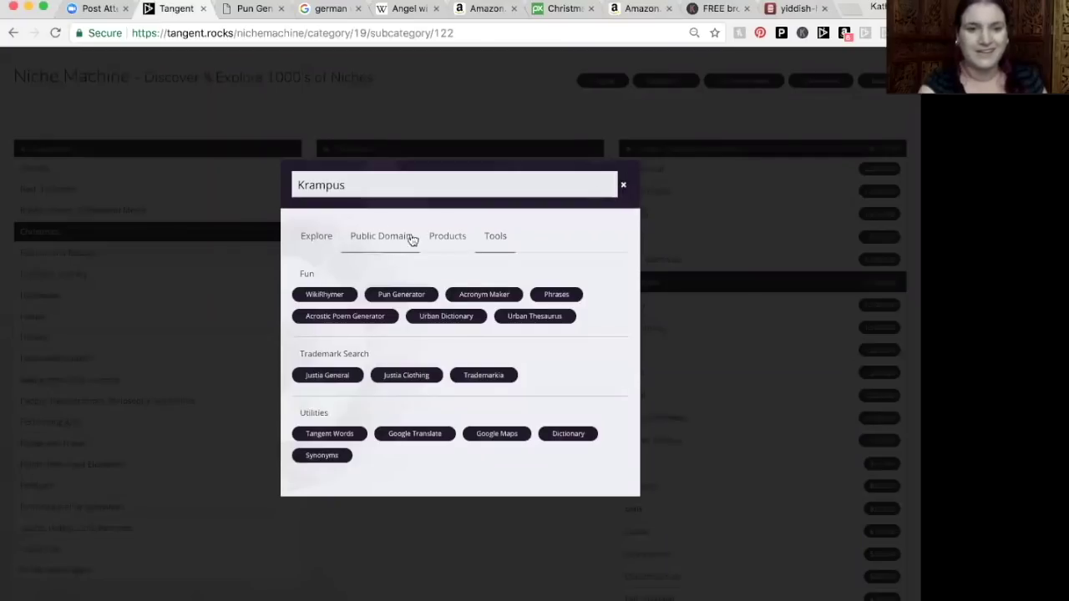
{"action": "left_click", "coordinate": [624, 187]}
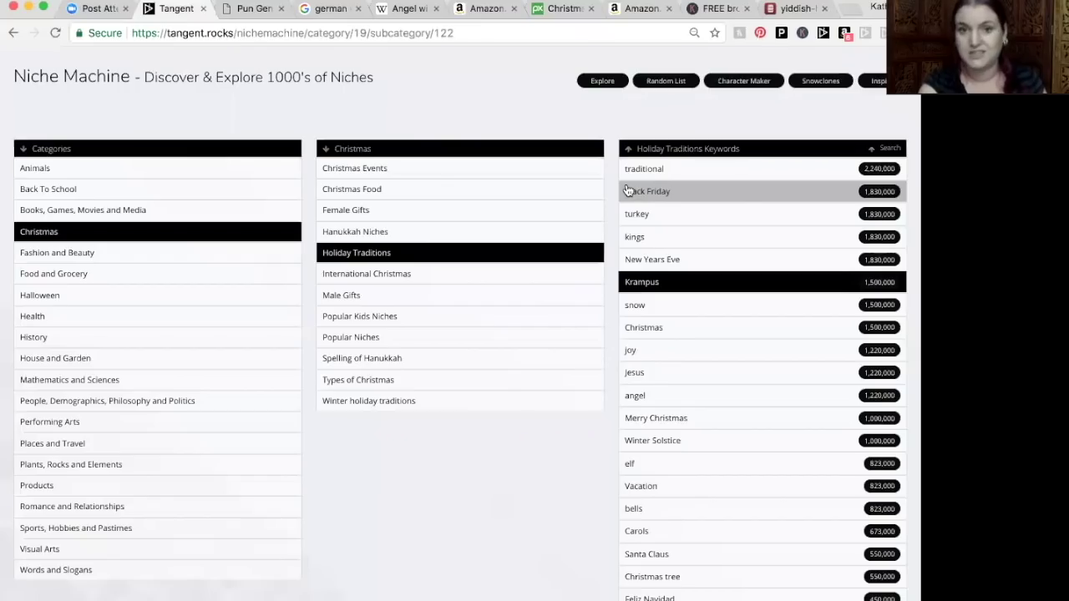
{"action": "scroll", "coordinate": [629, 191], "scroll_direction": "up", "scroll_amount": 1}
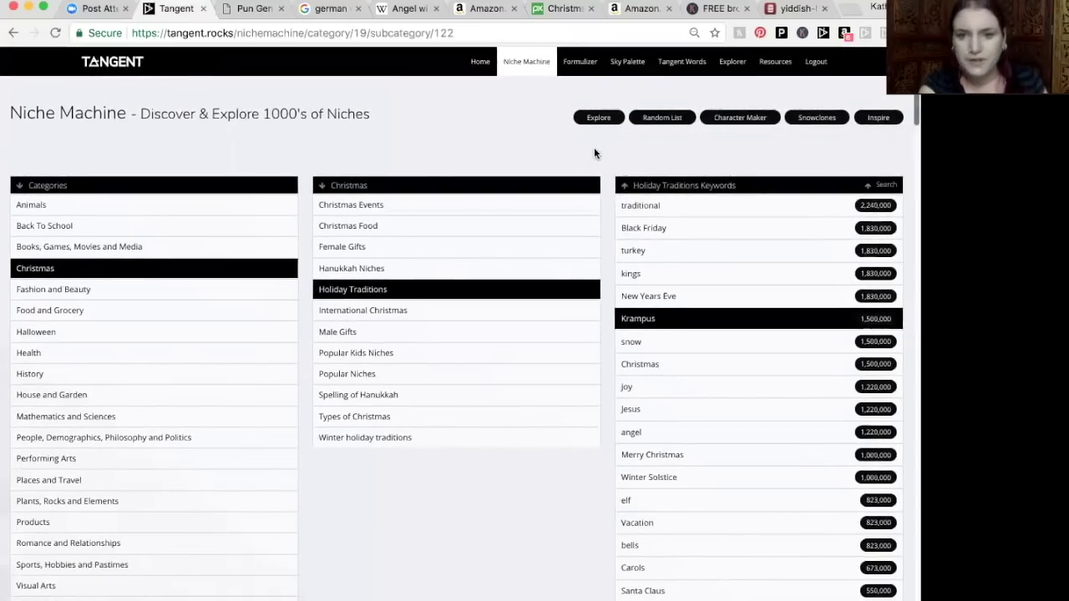
{"action": "left_click", "coordinate": [662, 120]}
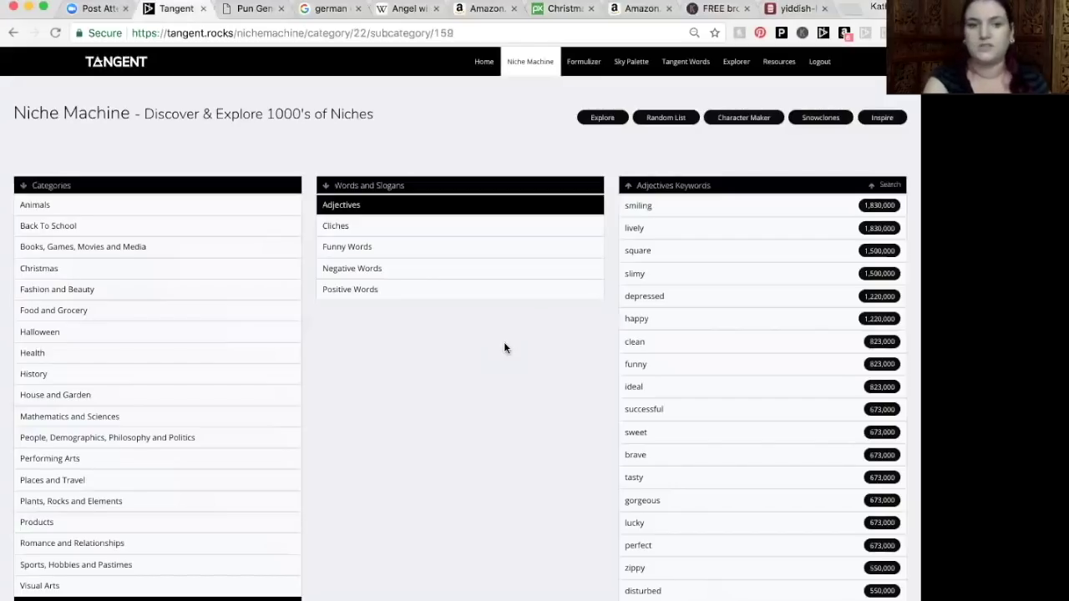
{"action": "left_click", "coordinate": [653, 116]}
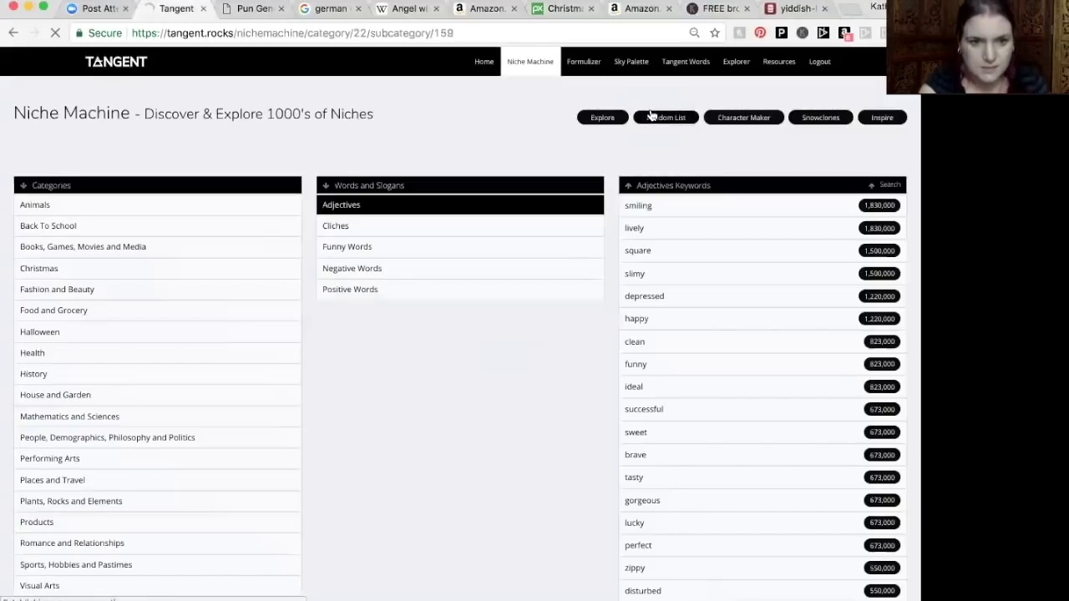
{"action": "left_click", "coordinate": [657, 118]}
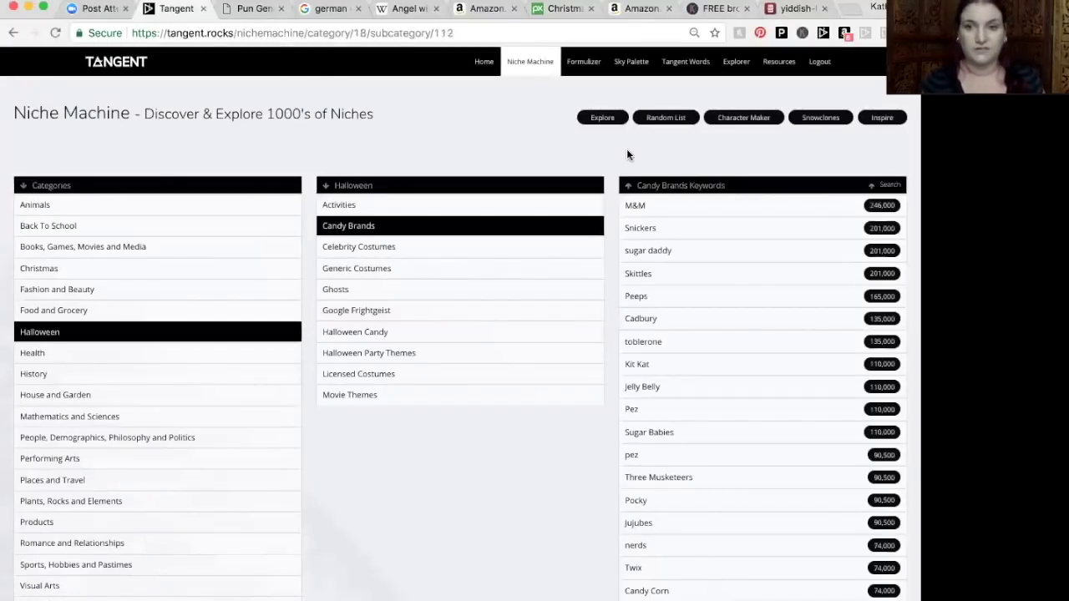
- List the Adjectives keywords in the Words and Slogans category and look through them
{"action": "scroll", "coordinate": [232, 305], "scroll_direction": "down", "scroll_amount": 3}
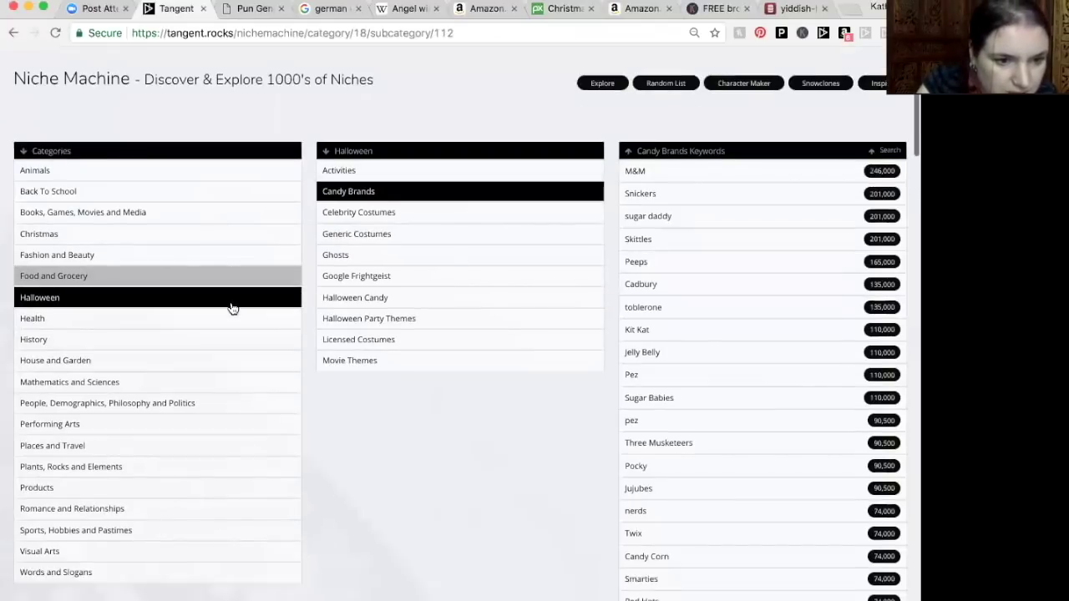
{"action": "left_click", "coordinate": [88, 460]}
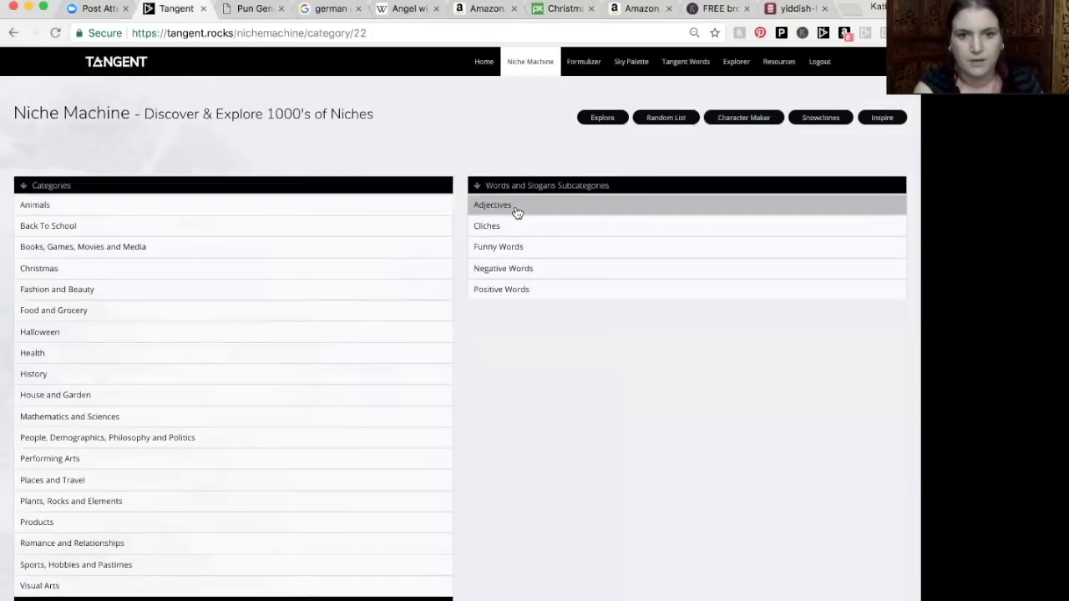
{"action": "left_click", "coordinate": [517, 212]}
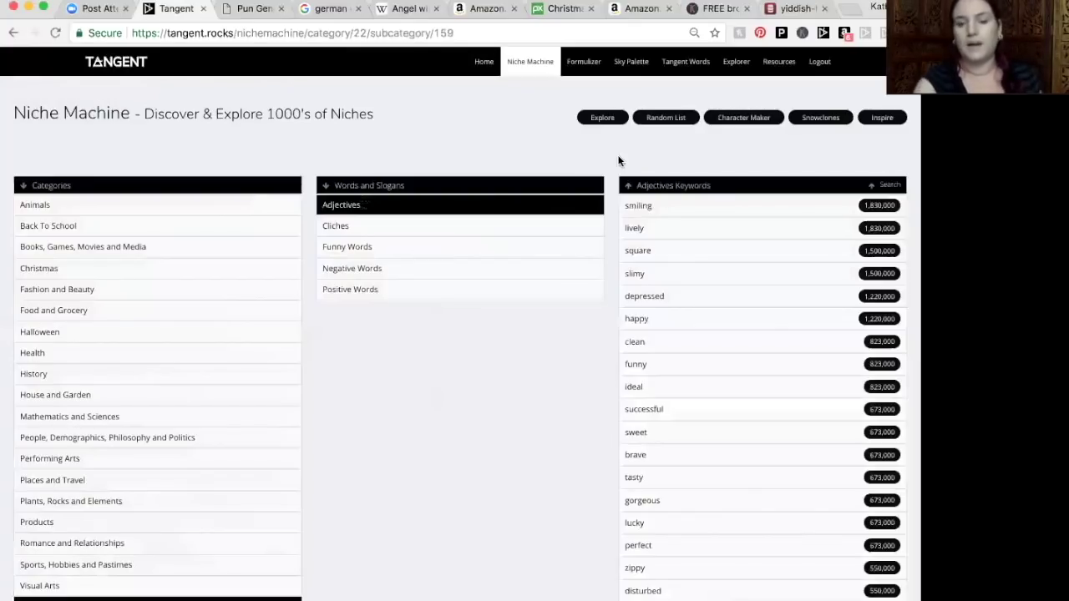
{"action": "scroll", "coordinate": [607, 267], "scroll_direction": "down", "scroll_amount": 5}
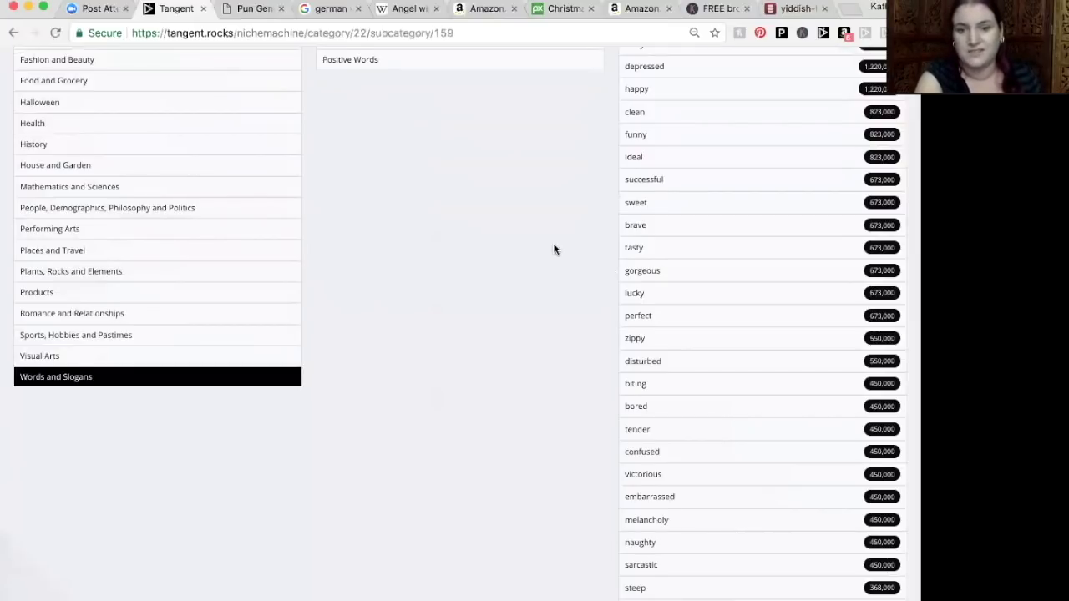
- Look further down the Adjectives keyword list and compare the words' search volumes
{"action": "scroll", "coordinate": [554, 248], "scroll_direction": "down", "scroll_amount": 1}
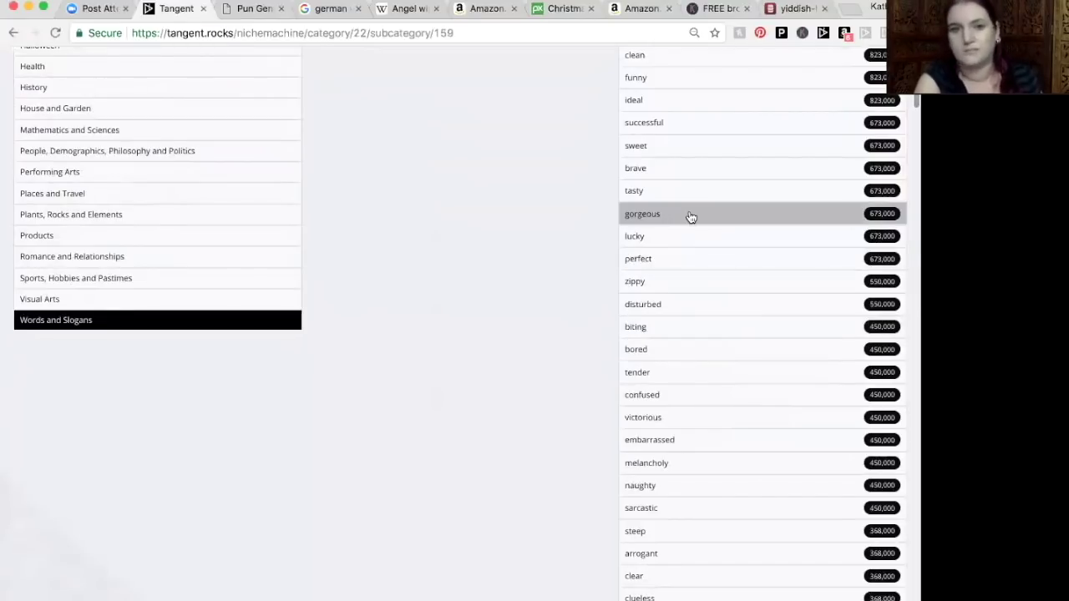
{"action": "scroll", "coordinate": [685, 146], "scroll_direction": "down", "scroll_amount": 7}
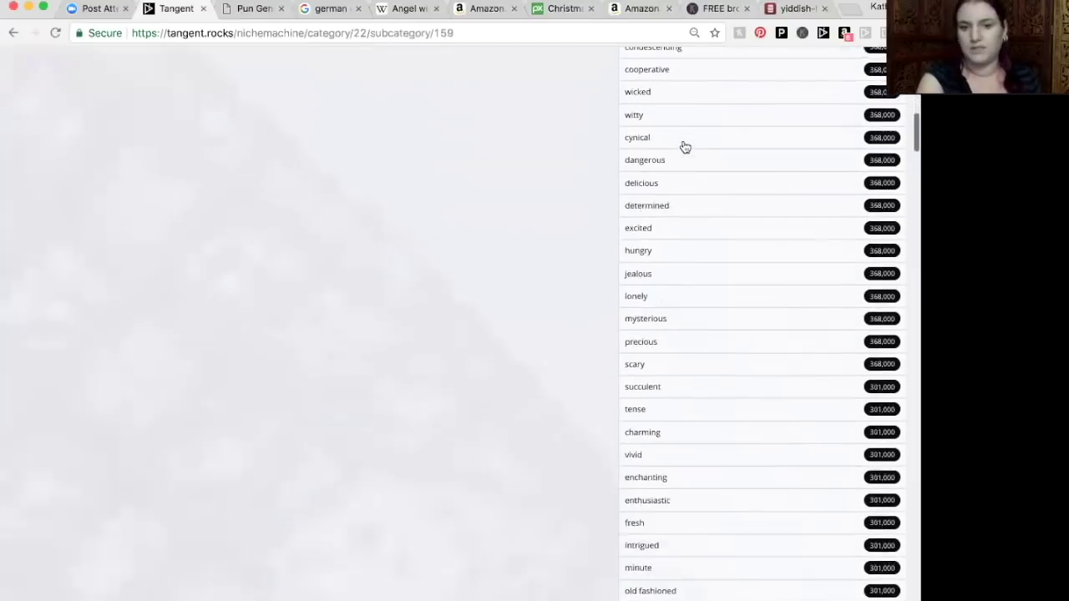
{"action": "scroll", "coordinate": [685, 147], "scroll_direction": "down", "scroll_amount": 3}
{"action": "scroll", "coordinate": [685, 145], "scroll_direction": "up", "scroll_amount": 10}
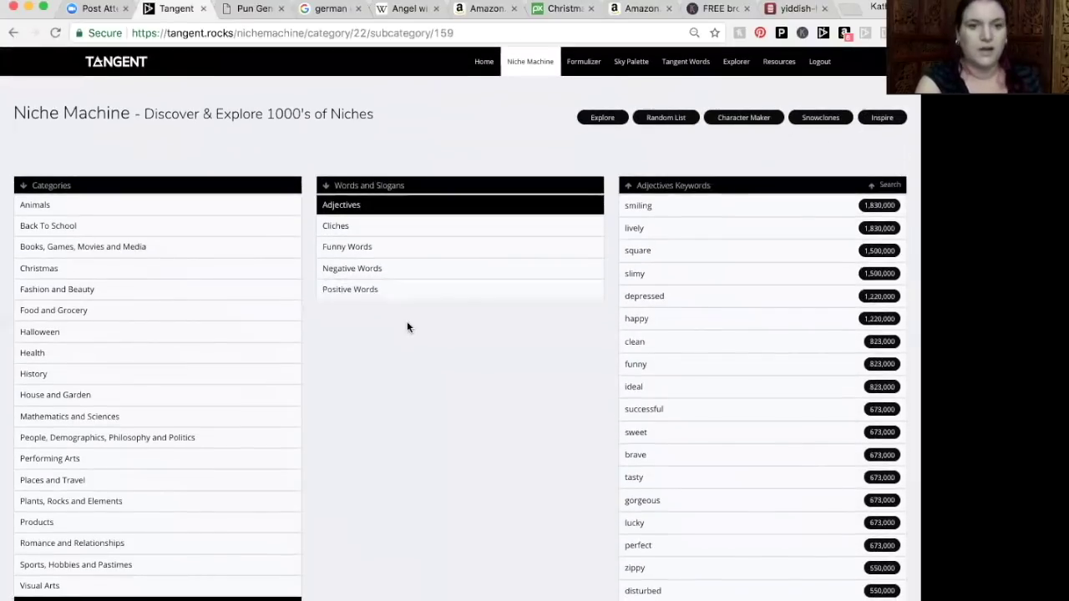
- List the Positive Words keywords in the Words and Slogans category and look through them
{"action": "left_click", "coordinate": [366, 297]}
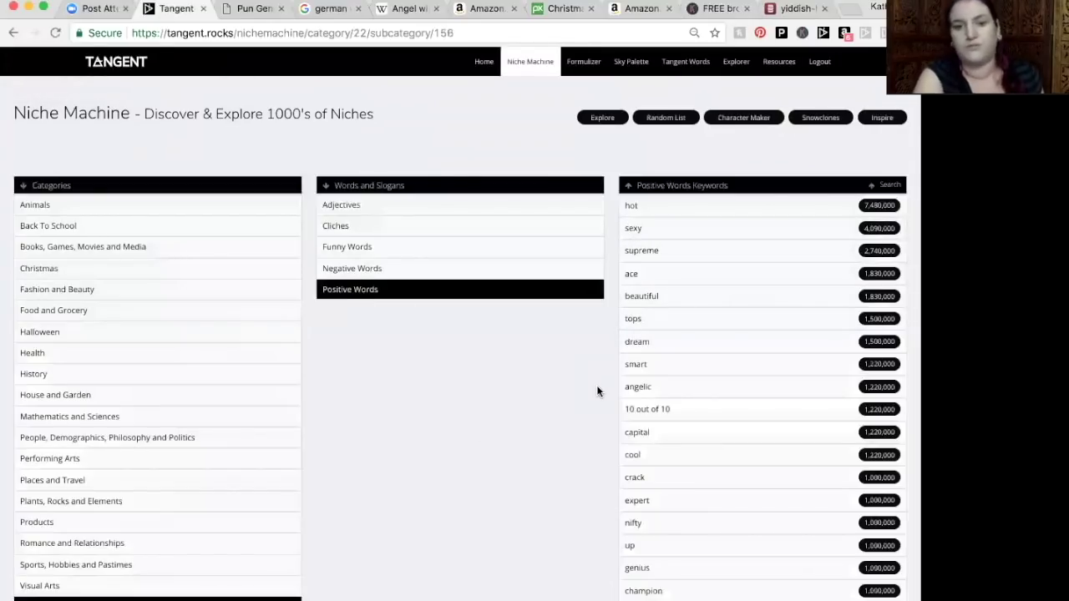
{"action": "scroll", "coordinate": [562, 407], "scroll_direction": "down", "scroll_amount": 1}
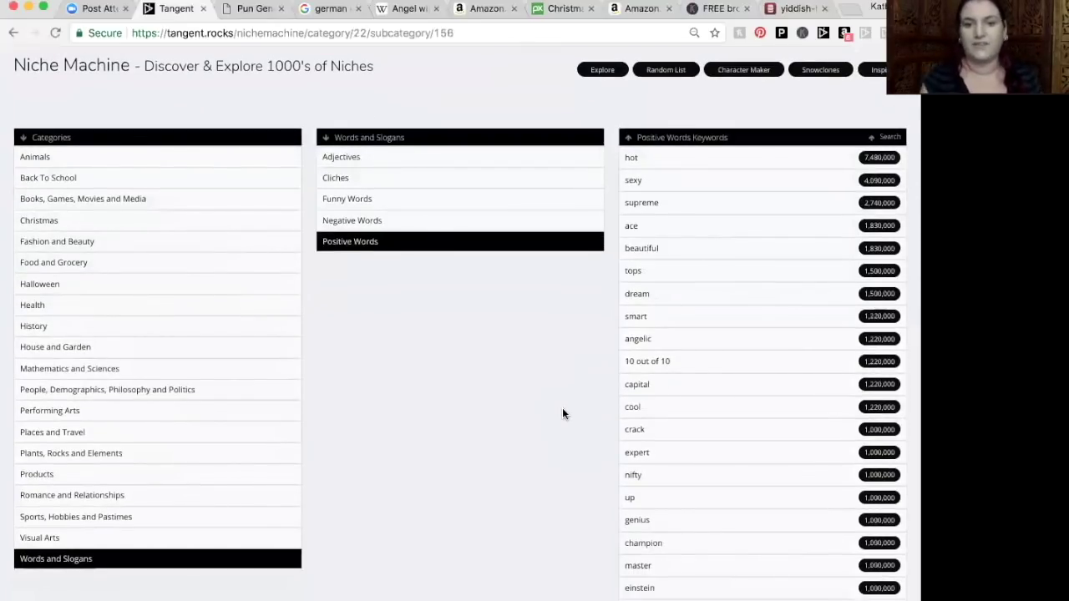
{"action": "scroll", "coordinate": [562, 409], "scroll_direction": "down", "scroll_amount": 5}
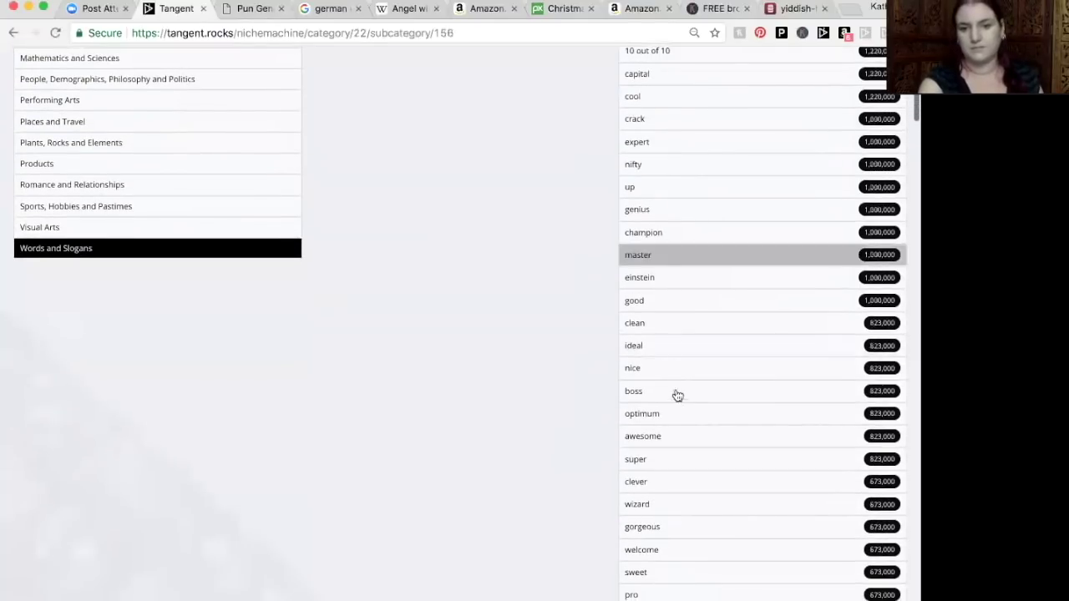
{"action": "scroll", "coordinate": [564, 389], "scroll_direction": "down", "scroll_amount": 5}
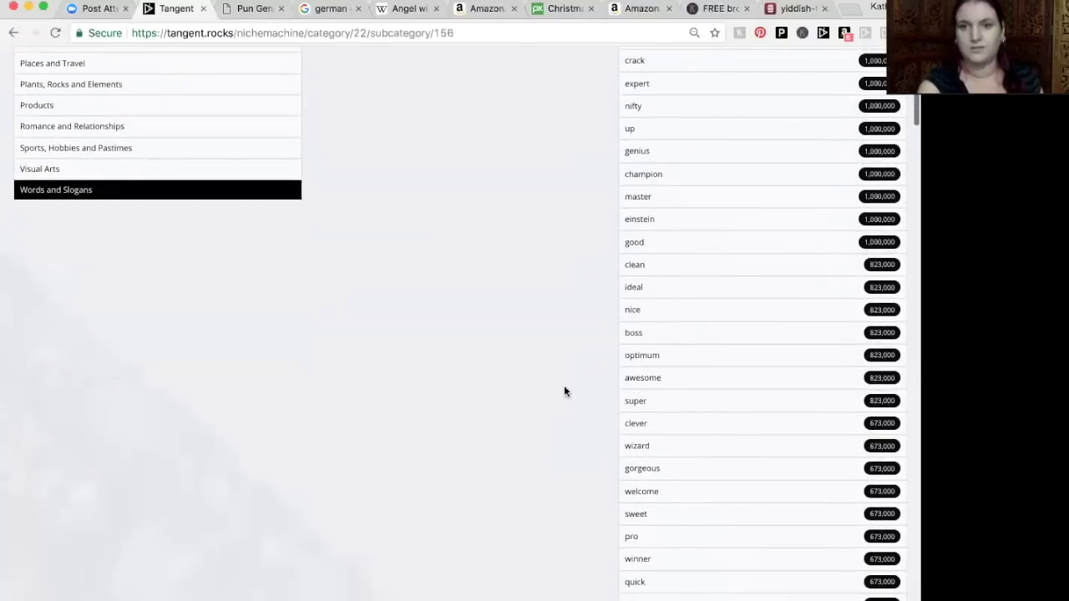
{"action": "scroll", "coordinate": [564, 391], "scroll_direction": "up", "scroll_amount": 10}
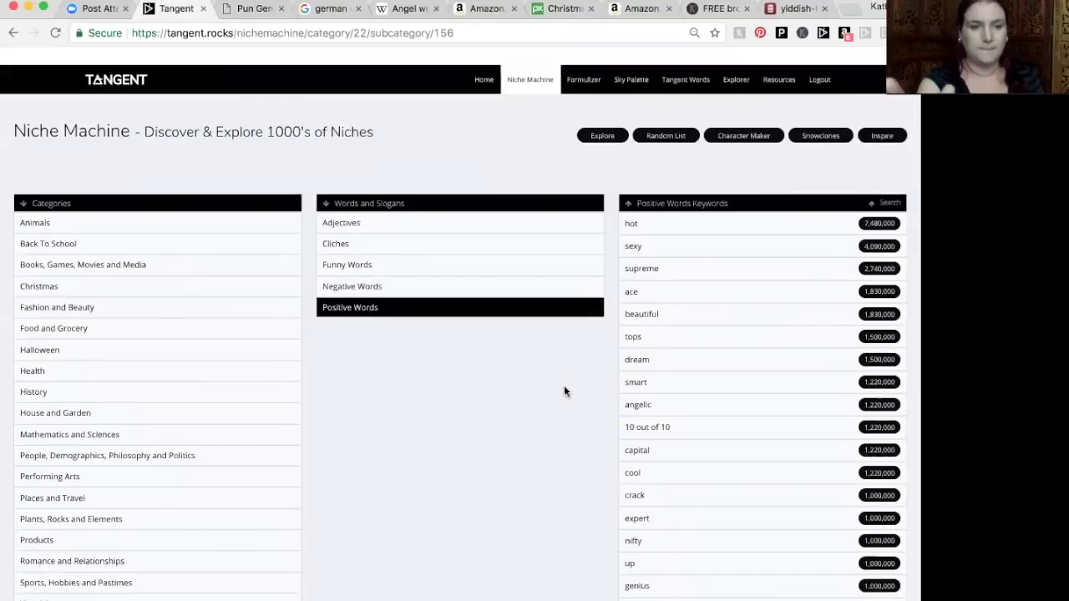
- Bring up a random keyword list in Niche Machine and open the research window for "Bombay"
{"action": "left_click", "coordinate": [665, 118]}
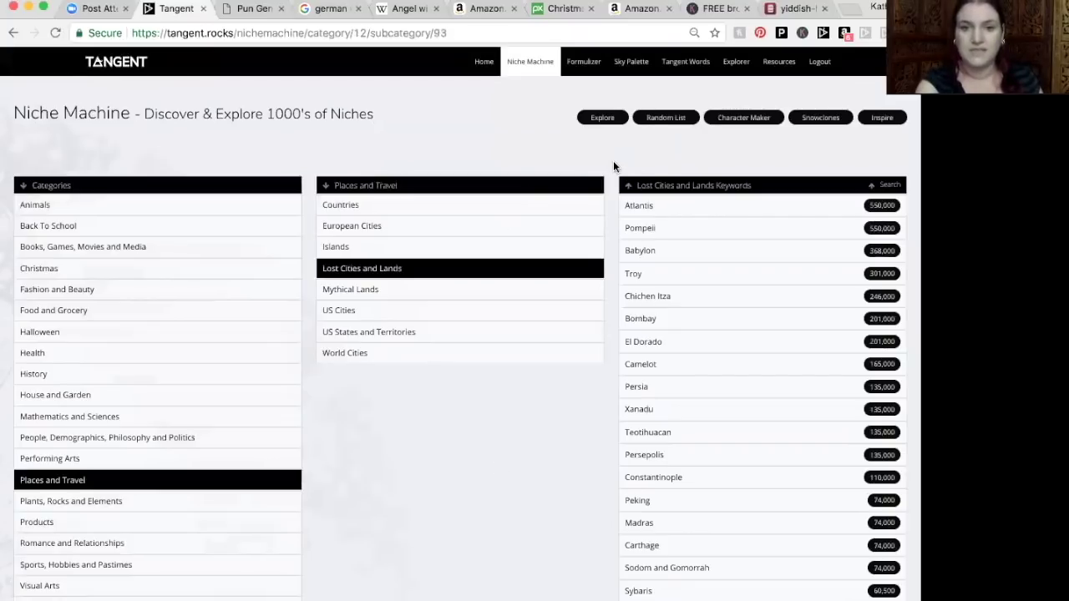
{"action": "scroll", "coordinate": [614, 166], "scroll_direction": "down", "scroll_amount": 3}
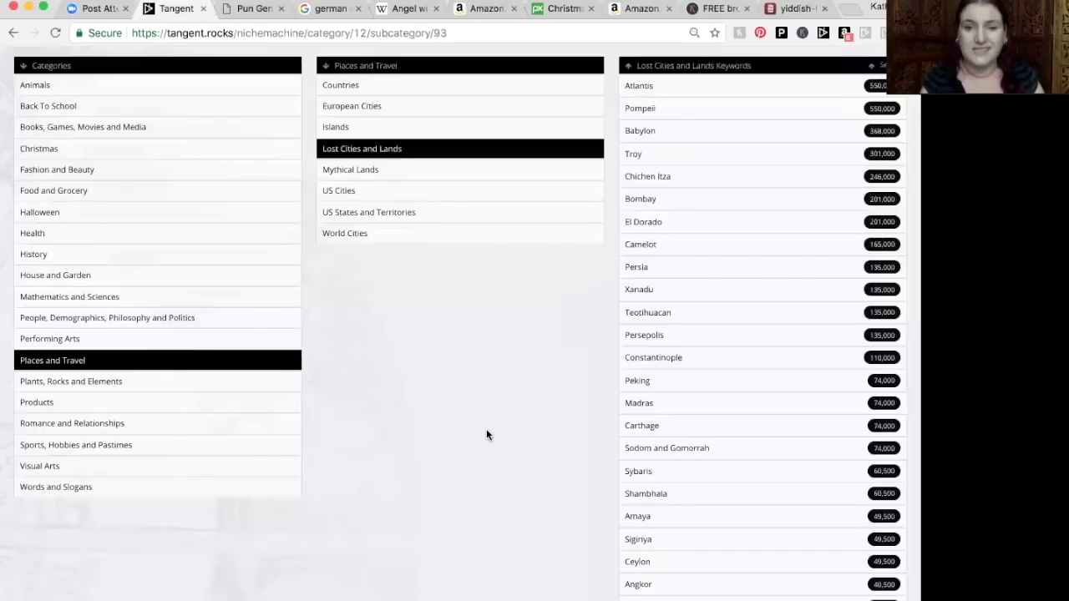
{"action": "left_click", "coordinate": [640, 199]}
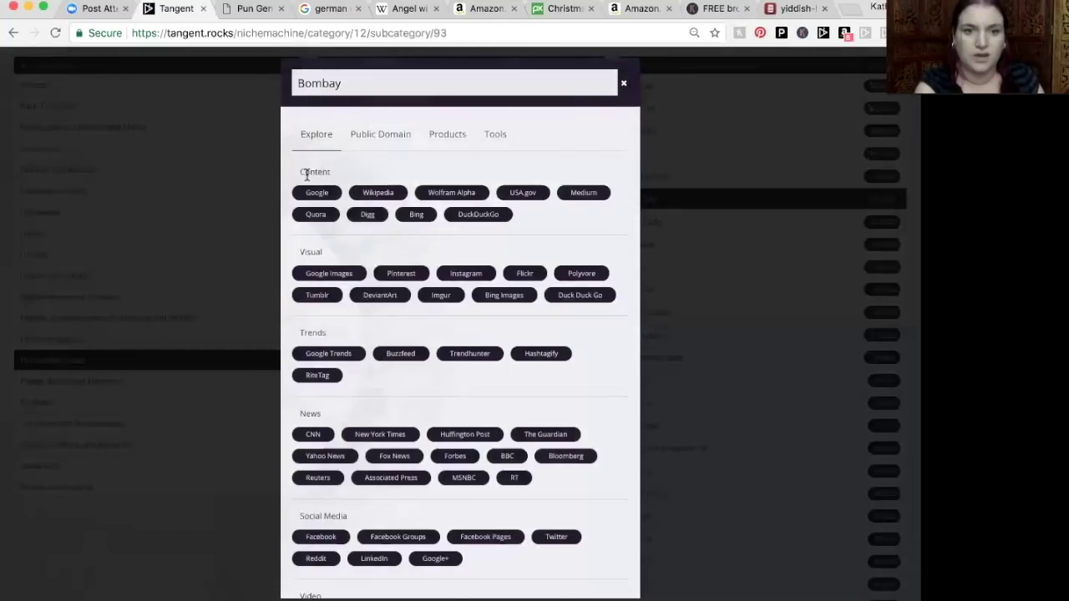
- Look over the public domain sources for "Bombay", search its Google PD photos and browse the images
{"action": "left_click", "coordinate": [368, 135]}
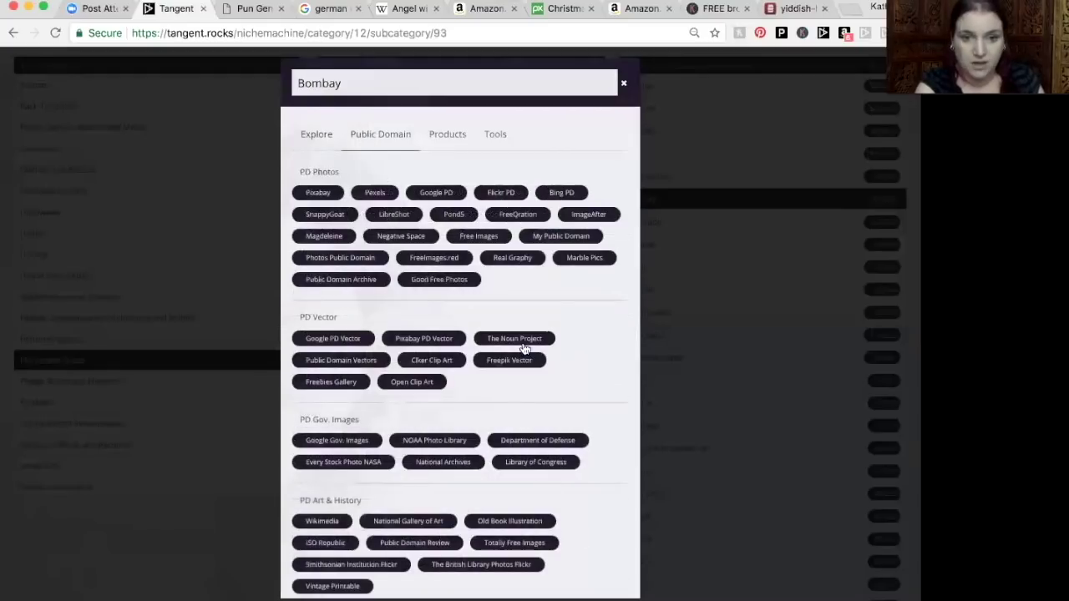
{"action": "scroll", "coordinate": [501, 365], "scroll_direction": "down", "scroll_amount": 2}
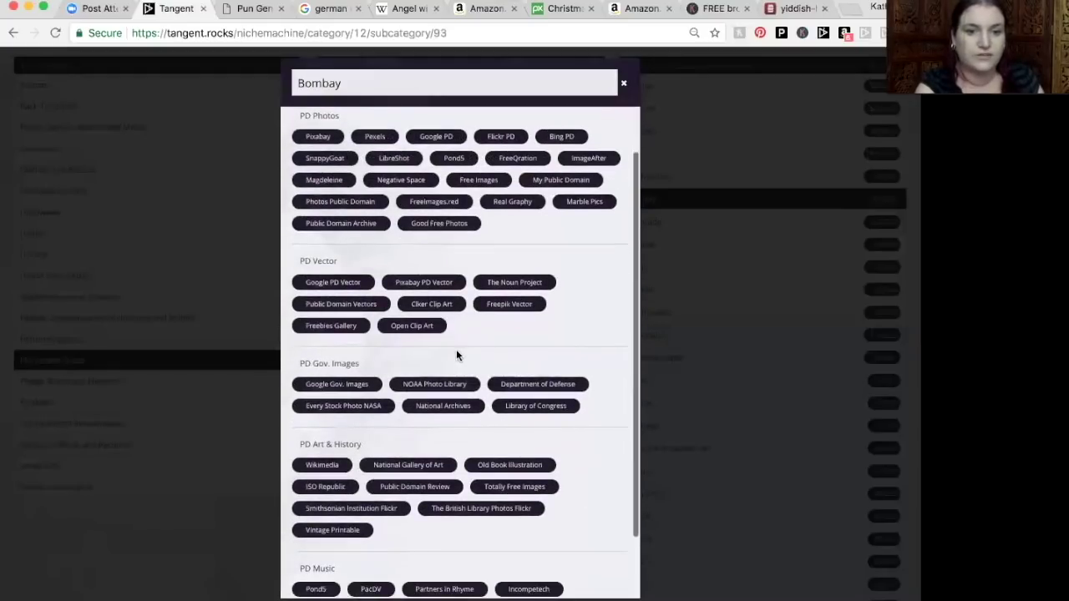
{"action": "scroll", "coordinate": [356, 193], "scroll_direction": "up", "scroll_amount": 2}
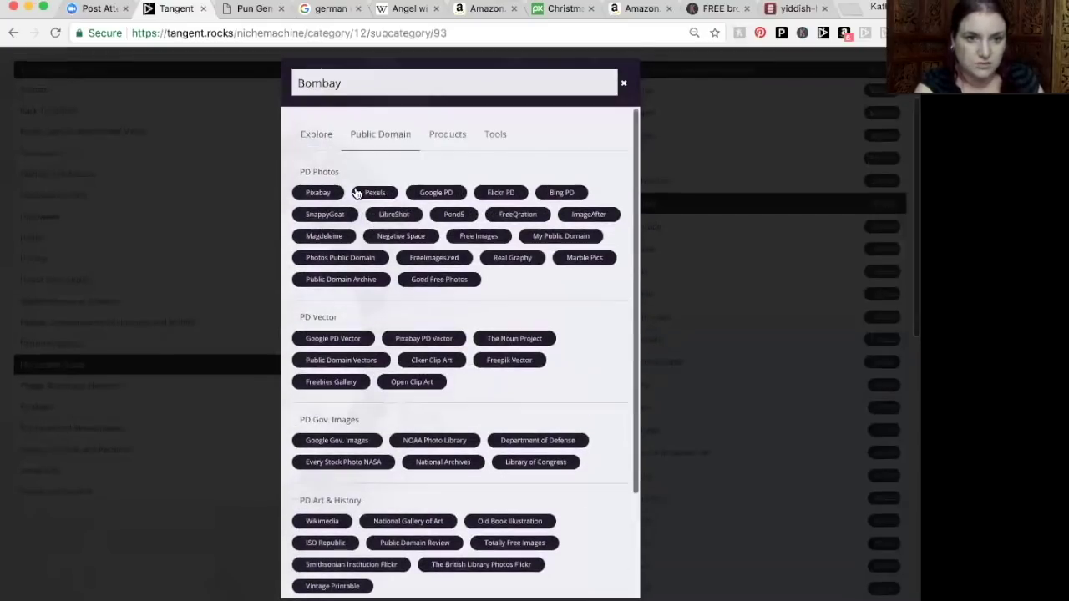
{"action": "left_click", "coordinate": [434, 192]}
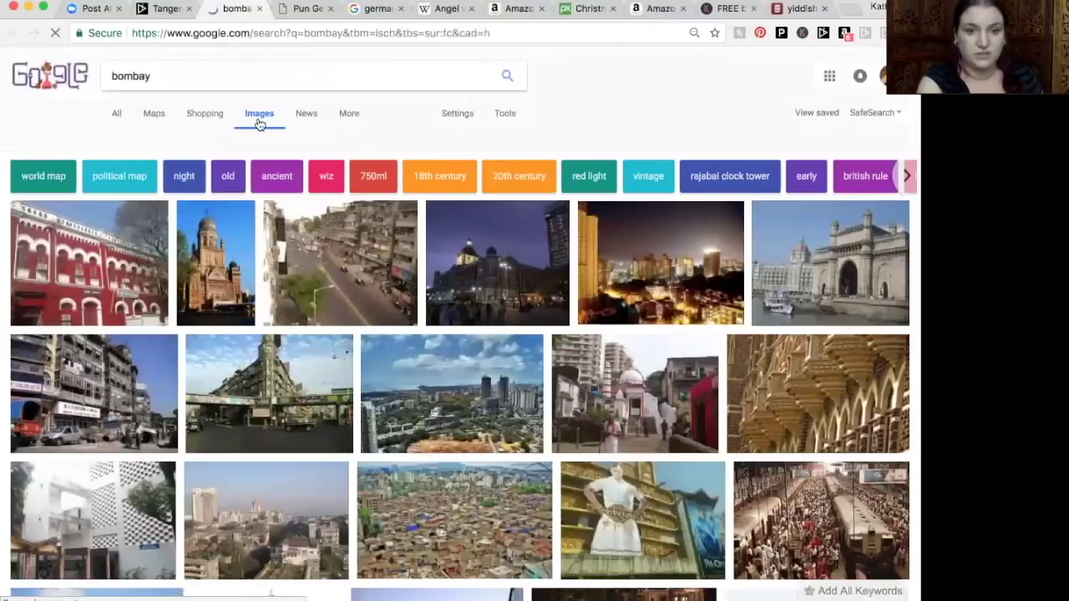
{"action": "scroll", "coordinate": [258, 123], "scroll_direction": "down", "scroll_amount": 10}
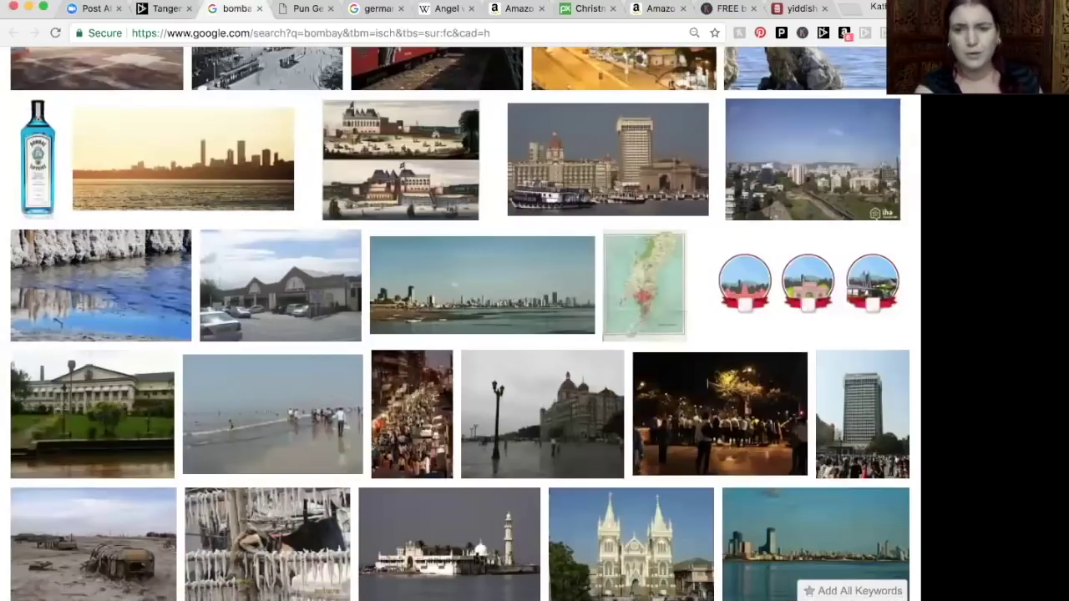
- Return to Tangent and close the Bombay research window
{"action": "left_click", "coordinate": [155, 4]}
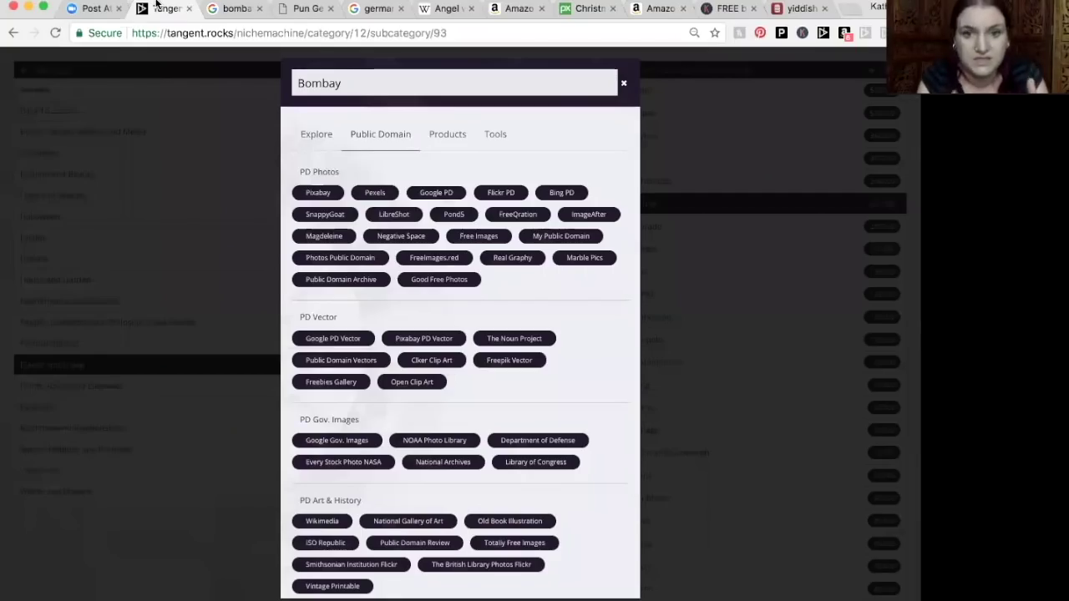
{"action": "left_click", "coordinate": [623, 84]}
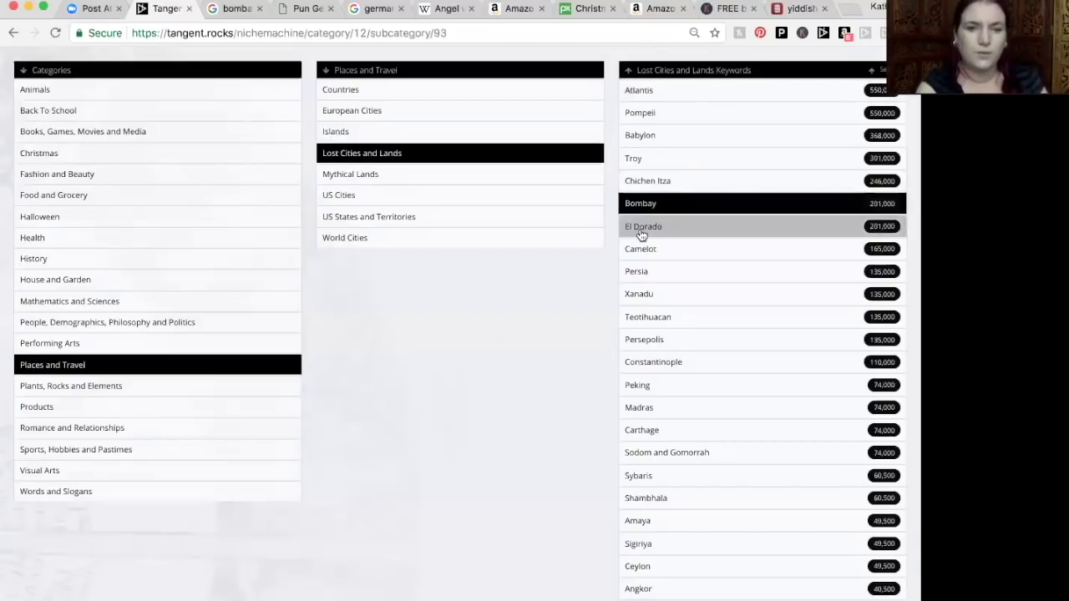
{"action": "scroll", "coordinate": [504, 393], "scroll_direction": "up", "scroll_amount": 1}
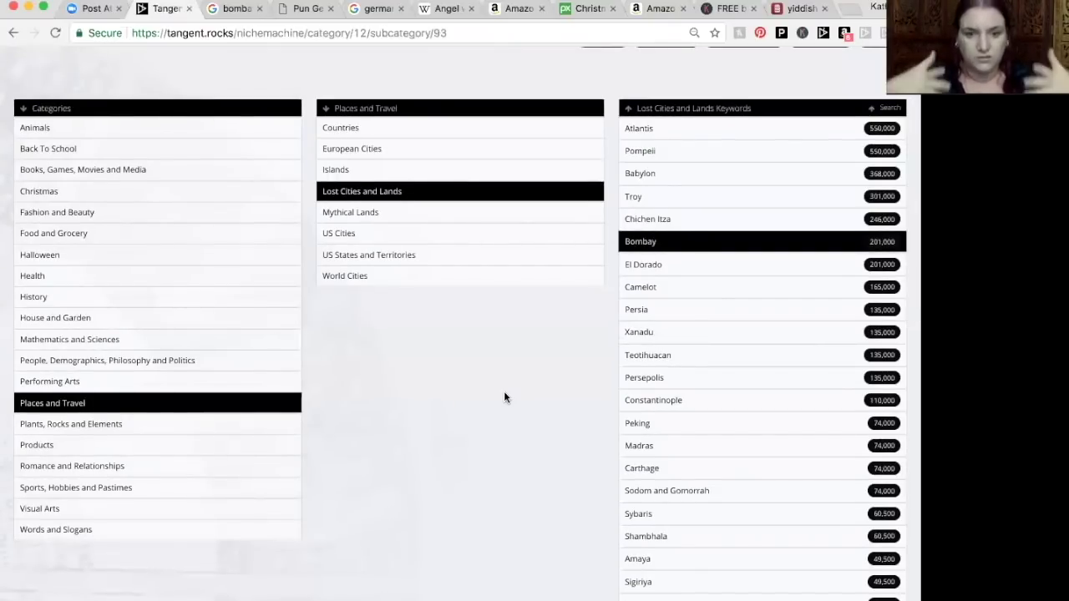
{"action": "scroll", "coordinate": [503, 391], "scroll_direction": "up", "scroll_amount": 2}
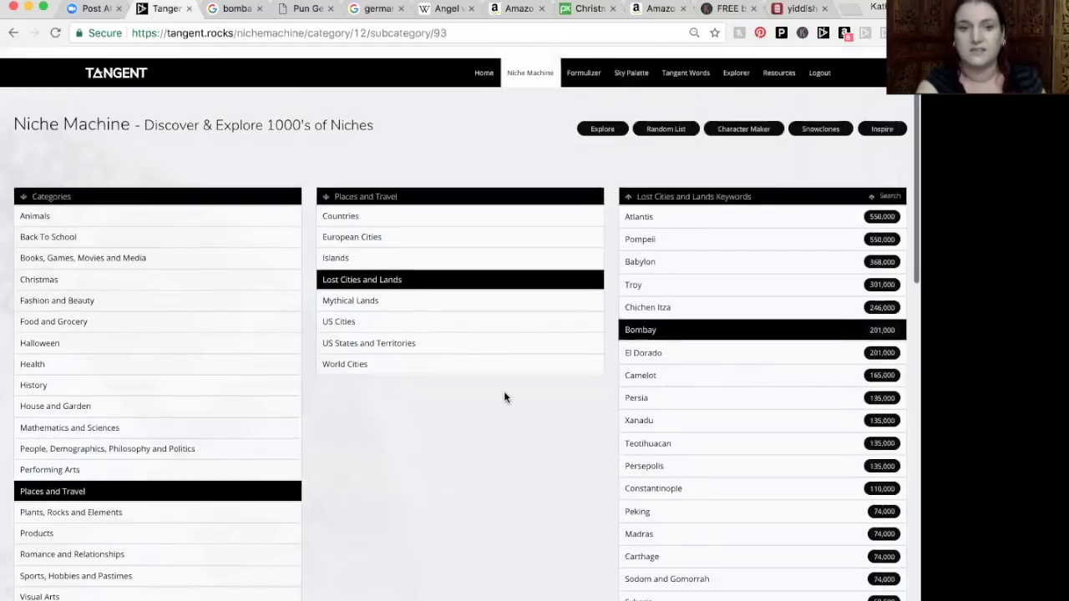
- Generate a character from all categories with Character Maker and read through its search volumes and attributes
{"action": "left_click", "coordinate": [747, 122]}
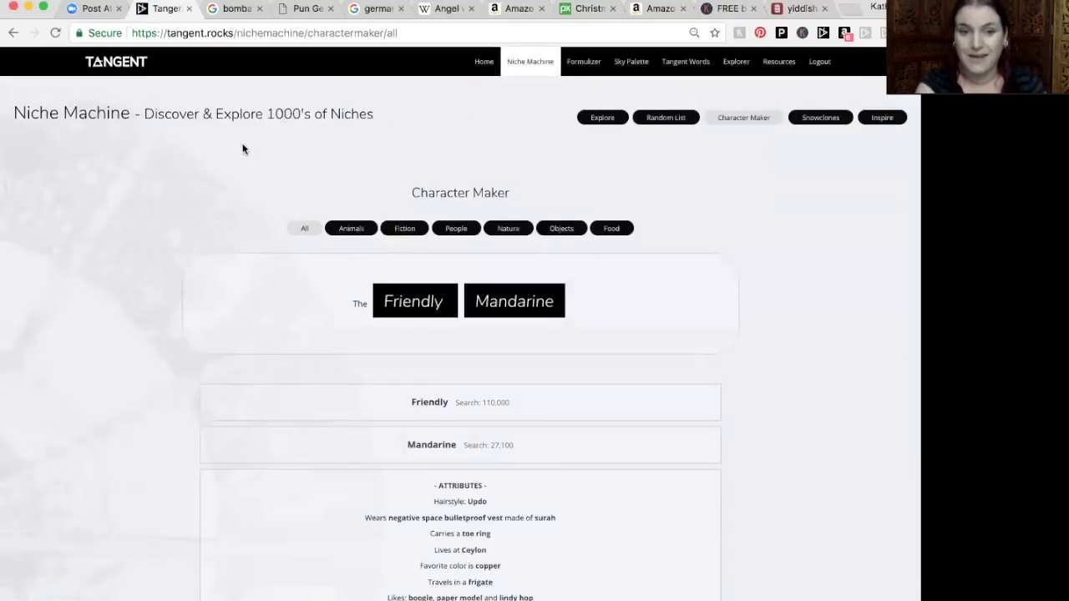
{"action": "scroll", "coordinate": [142, 164], "scroll_direction": "down", "scroll_amount": 1}
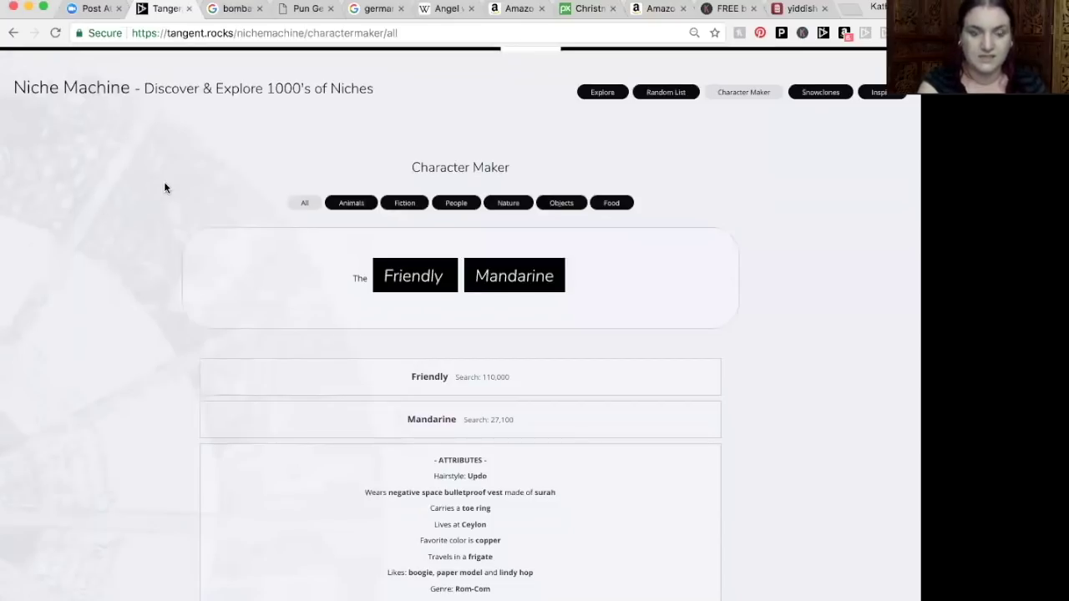
{"action": "scroll", "coordinate": [123, 190], "scroll_direction": "down", "scroll_amount": 2}
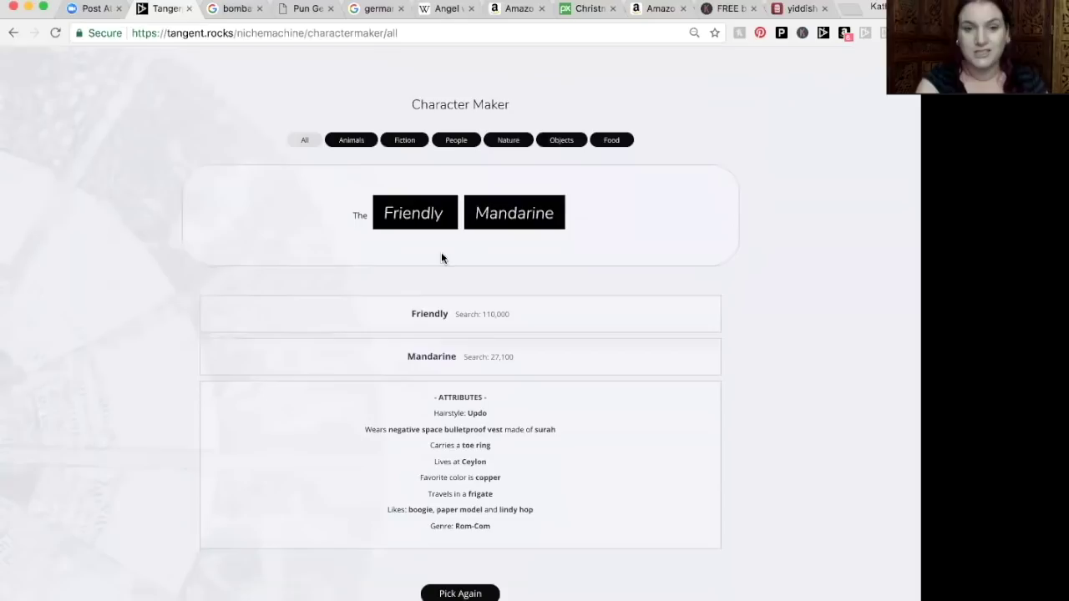
{"action": "scroll", "coordinate": [156, 283], "scroll_direction": "down", "scroll_amount": 3}
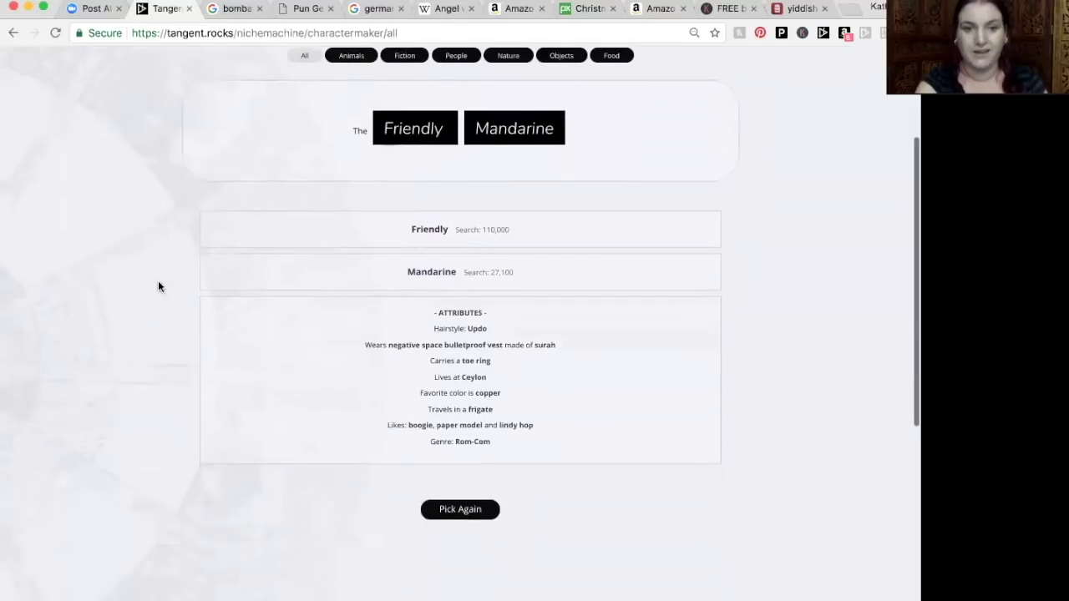
{"action": "scroll", "coordinate": [366, 303], "scroll_direction": "down", "scroll_amount": 1}
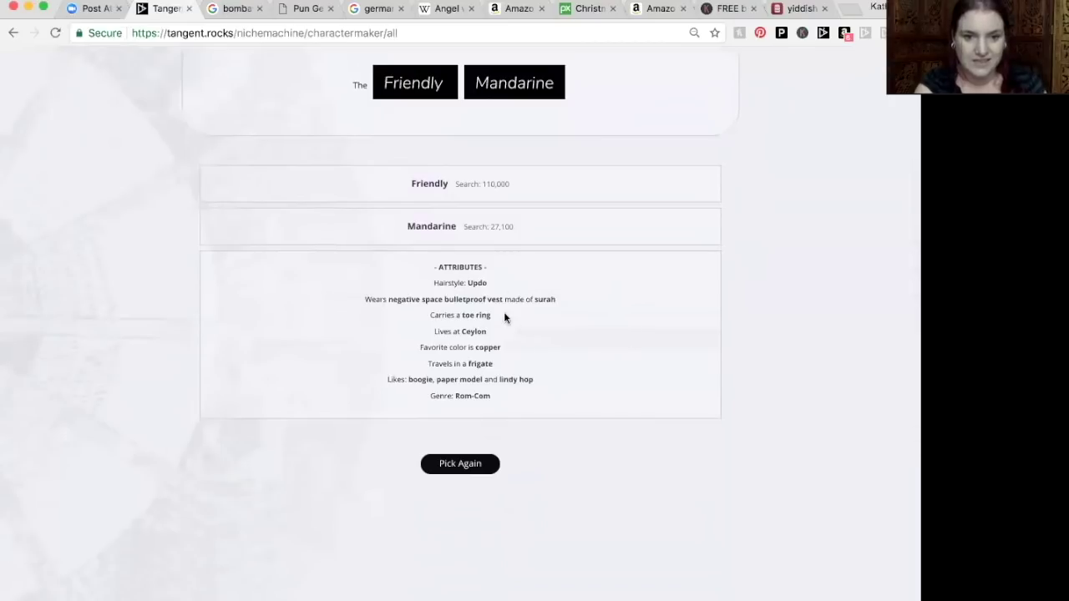
{"action": "scroll", "coordinate": [530, 333], "scroll_direction": "down", "scroll_amount": 1}
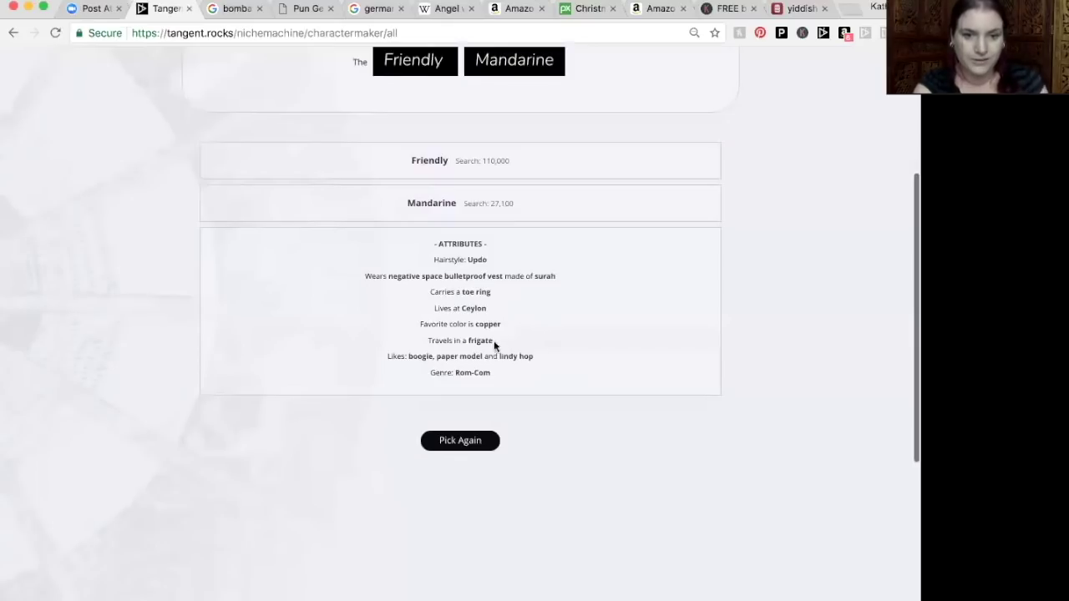
{"action": "scroll", "coordinate": [583, 332], "scroll_direction": "up", "scroll_amount": 5}
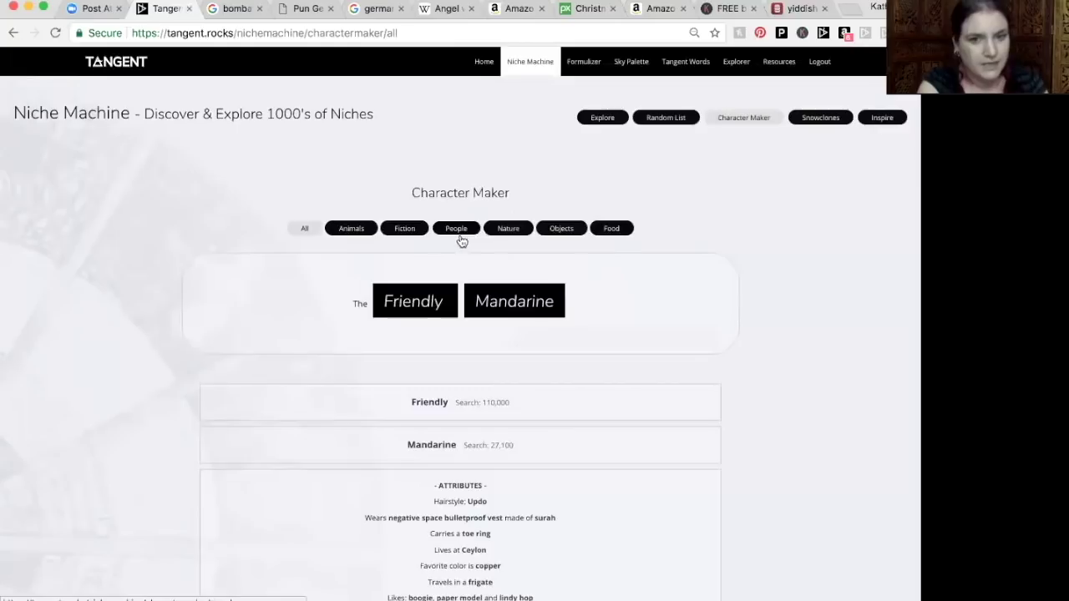
- Generate a Food character in Character Maker and read its attributes
{"action": "left_click", "coordinate": [615, 230]}
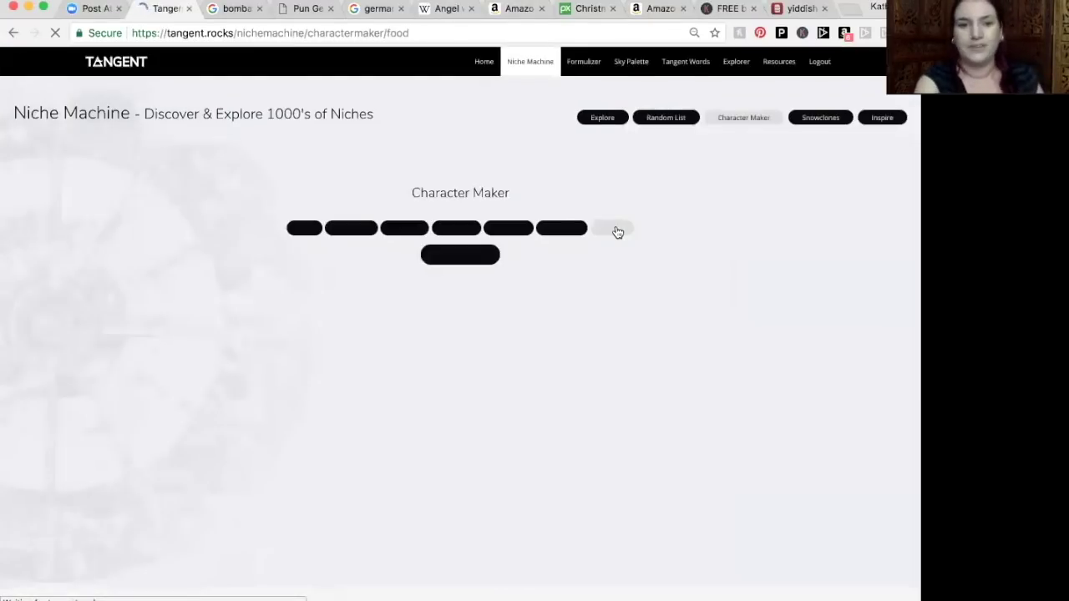
{"action": "scroll", "coordinate": [670, 252], "scroll_direction": "down", "scroll_amount": 1}
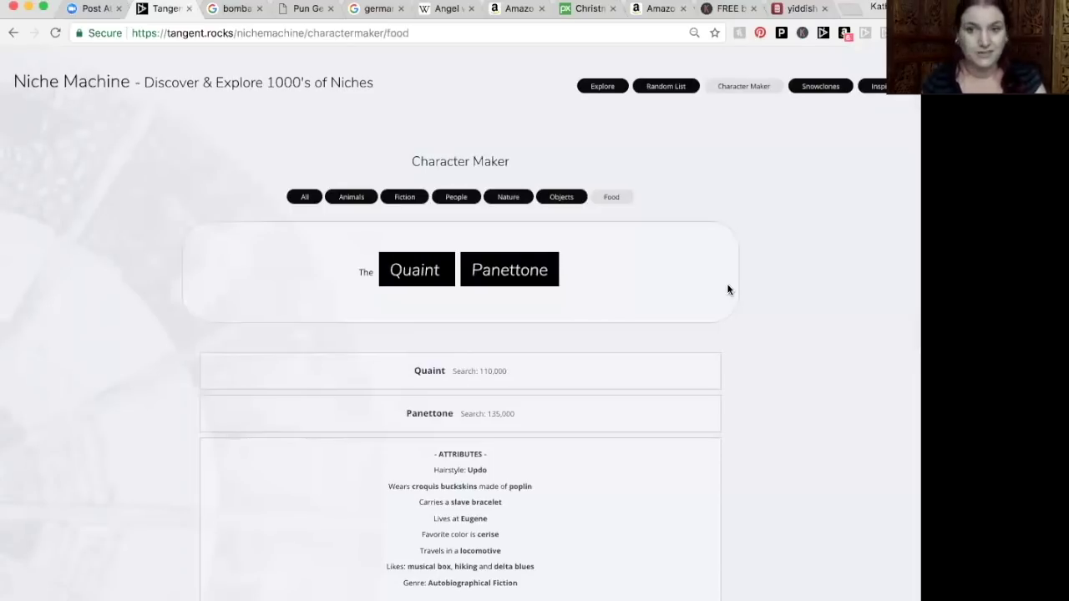
{"action": "scroll", "coordinate": [727, 289], "scroll_direction": "down", "scroll_amount": 2}
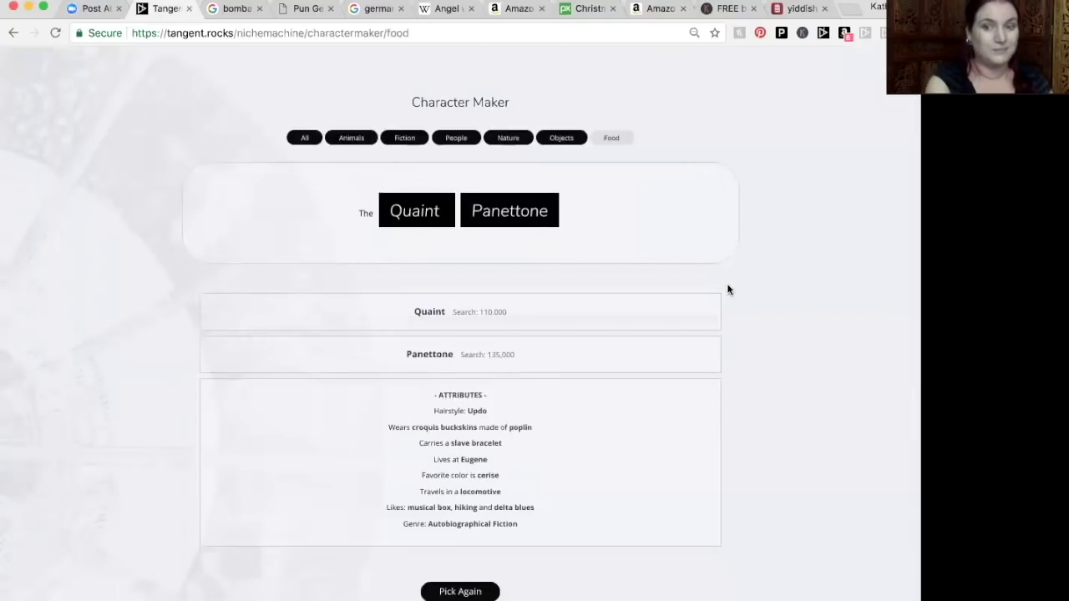
{"action": "scroll", "coordinate": [761, 375], "scroll_direction": "down", "scroll_amount": 1}
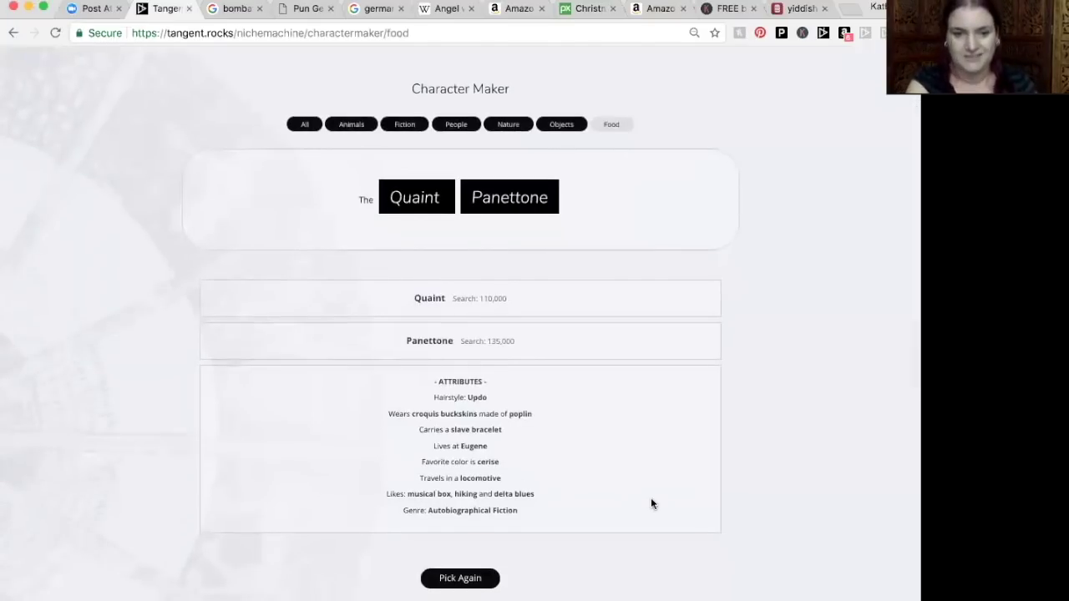
- Generate a People character in Character Maker and review its keywords and attributes
{"action": "left_click", "coordinate": [455, 125]}
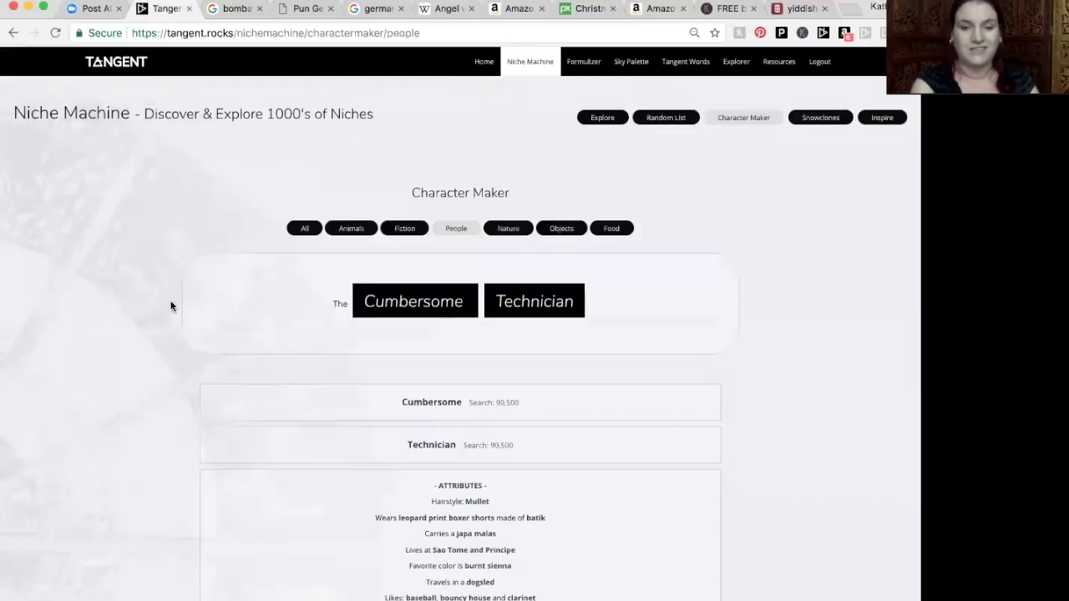
{"action": "scroll", "coordinate": [170, 307], "scroll_direction": "down", "scroll_amount": 1}
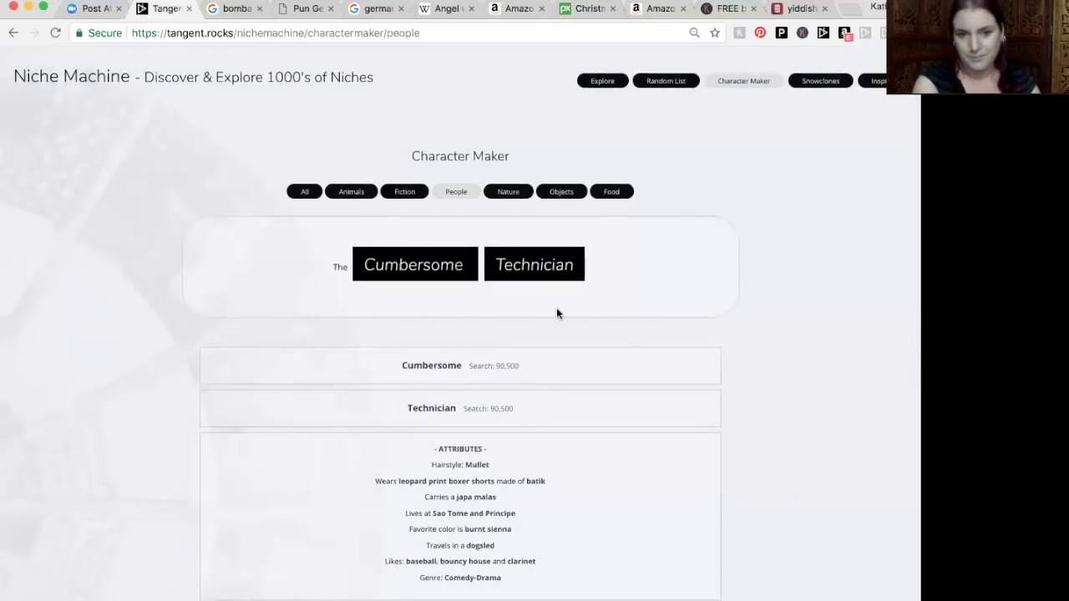
{"action": "scroll", "coordinate": [680, 290], "scroll_direction": "down", "scroll_amount": 1}
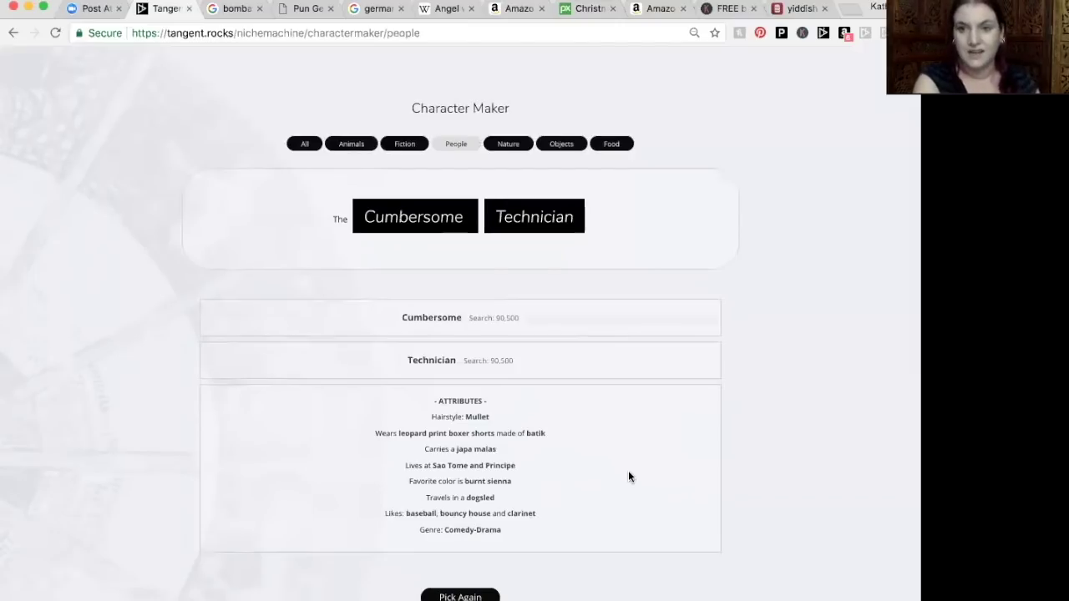
{"action": "scroll", "coordinate": [628, 472], "scroll_direction": "up", "scroll_amount": 1}
{"action": "scroll", "coordinate": [629, 476], "scroll_direction": "down", "scroll_amount": 5}
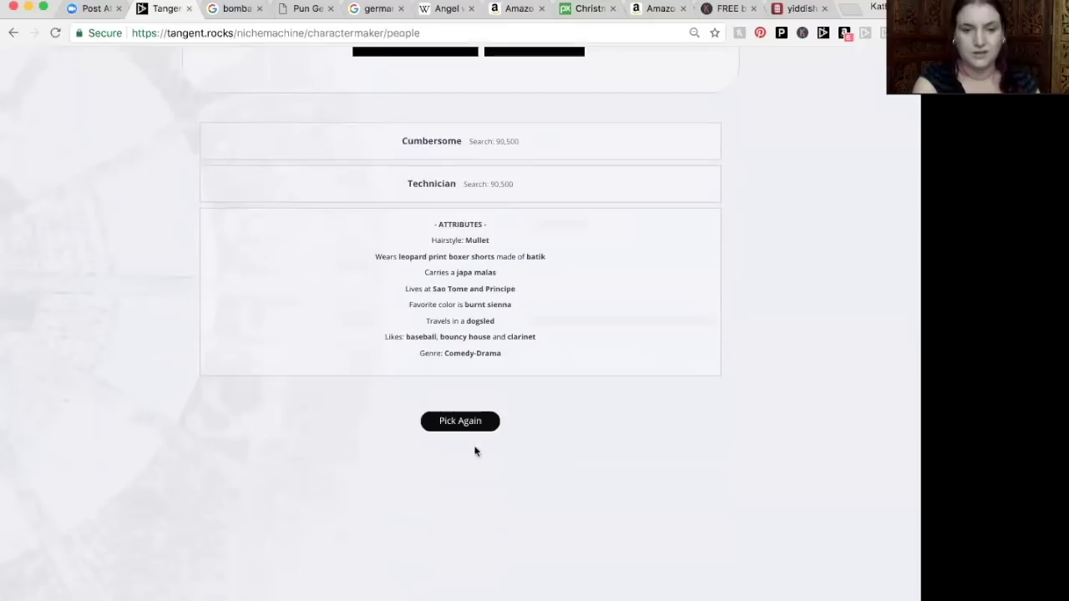
- Generate another People character in Character Maker and read its search volumes and attributes
{"action": "left_click", "coordinate": [465, 423]}
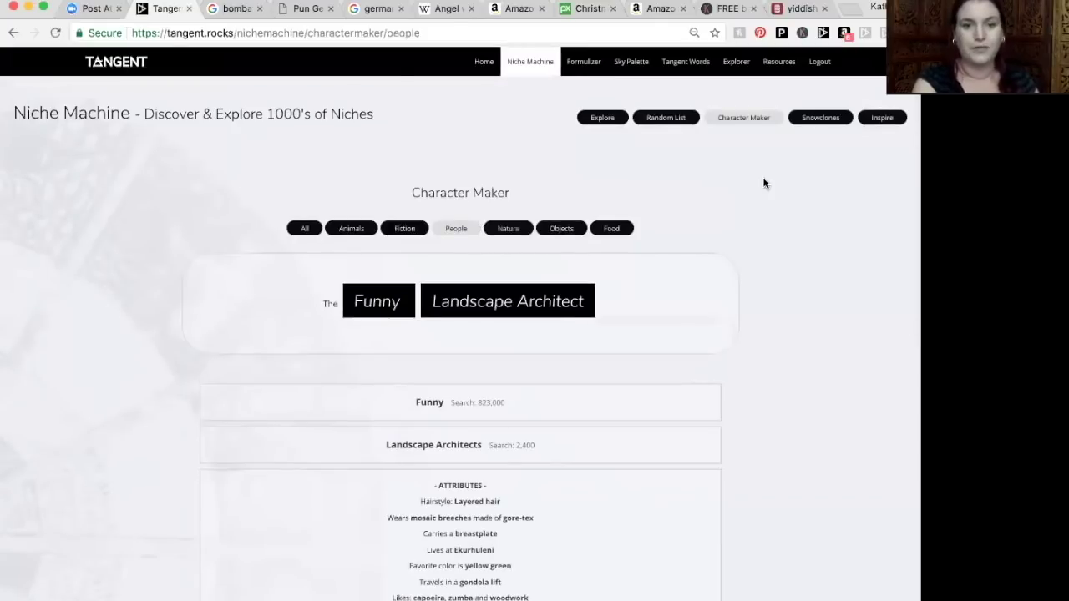
{"action": "scroll", "coordinate": [763, 177], "scroll_direction": "down", "scroll_amount": 1}
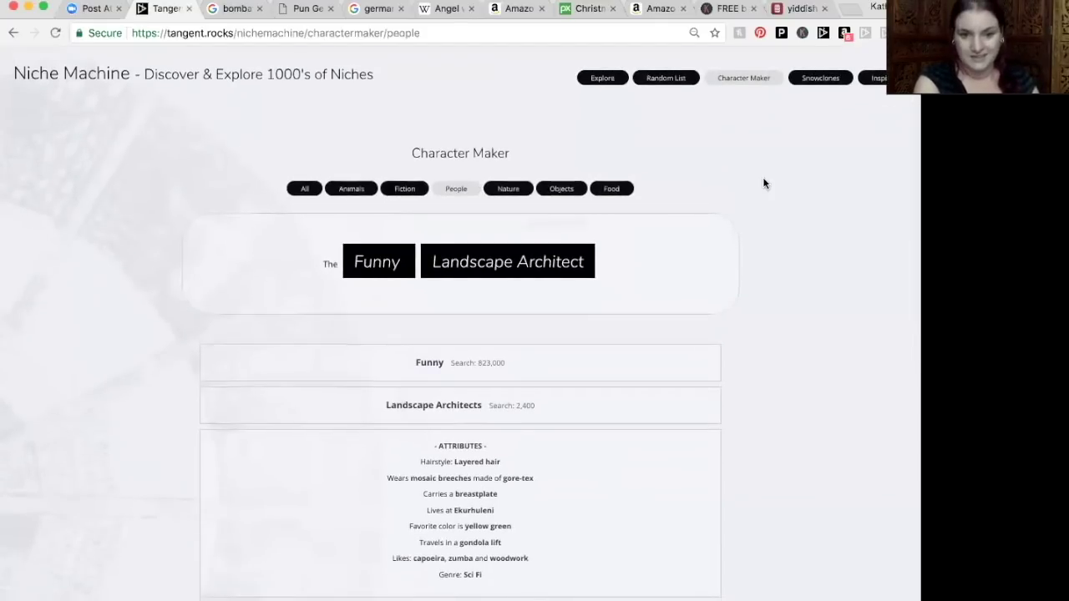
{"action": "scroll", "coordinate": [763, 177], "scroll_direction": "down", "scroll_amount": 1}
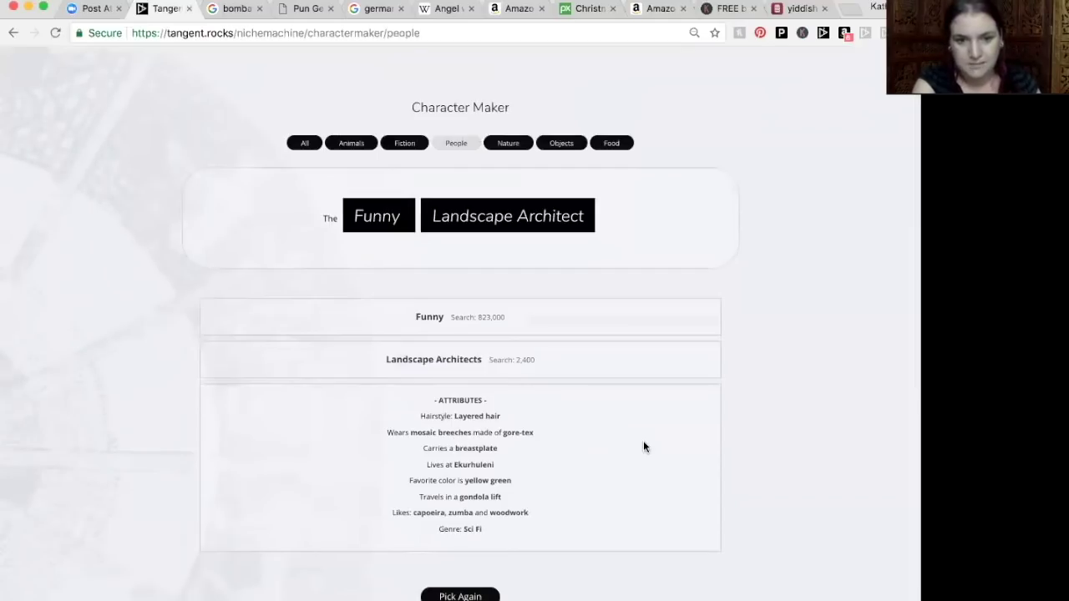
{"action": "scroll", "coordinate": [643, 441], "scroll_direction": "up", "scroll_amount": 2}
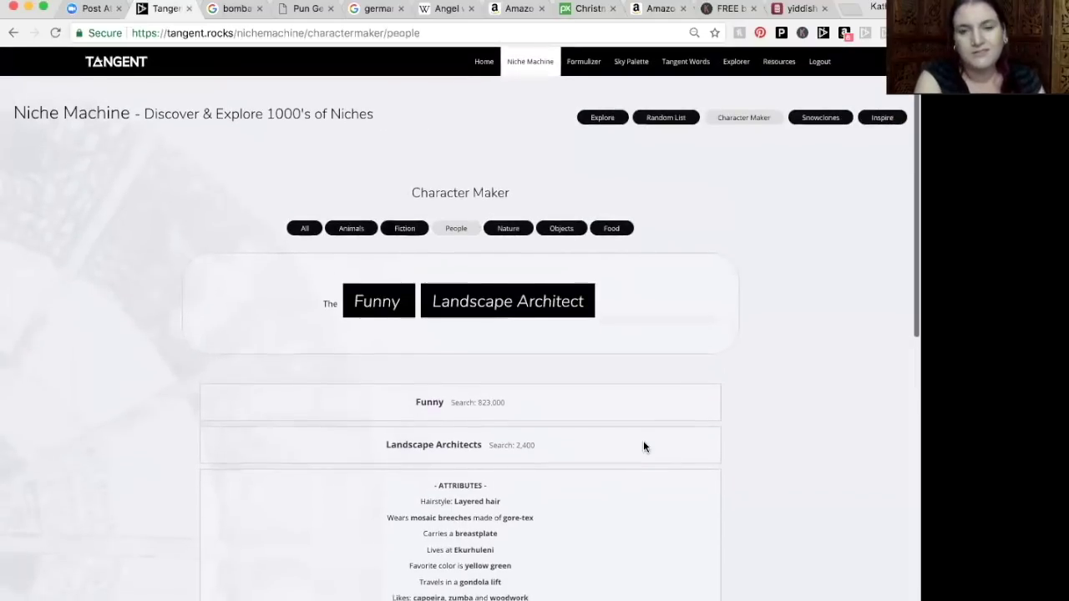
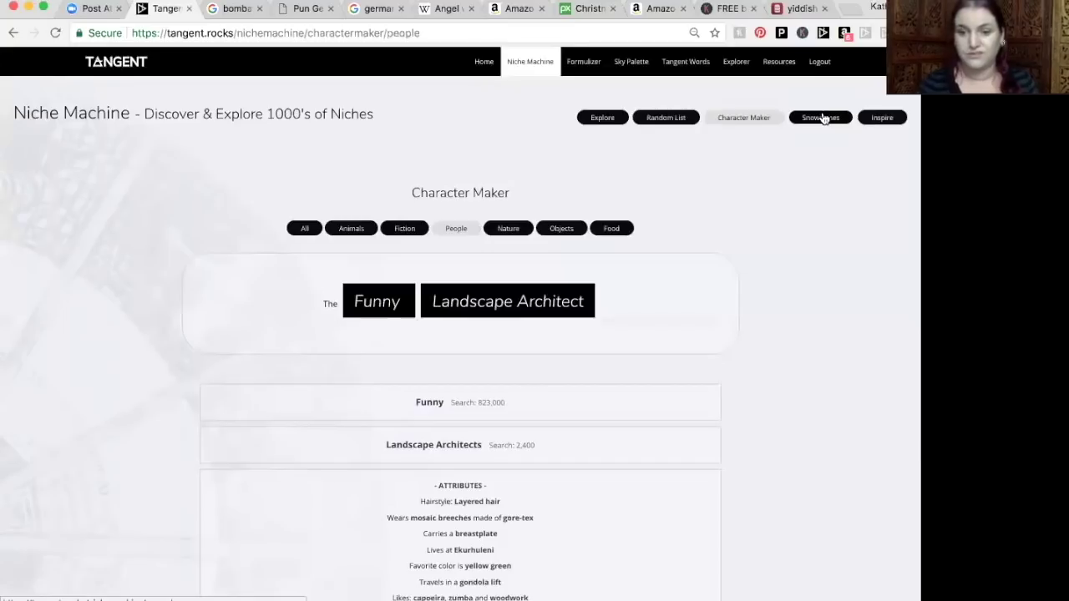
- Open the Snowclones tool, load three random words and generate snowclones from them
{"action": "left_click", "coordinate": [818, 118]}
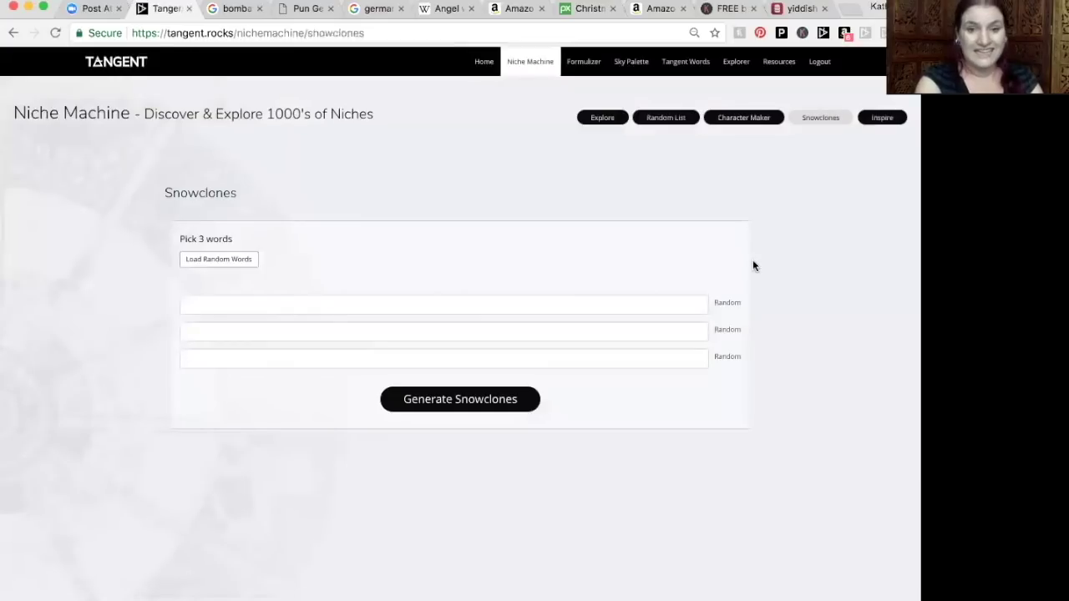
{"action": "left_click", "coordinate": [244, 264]}
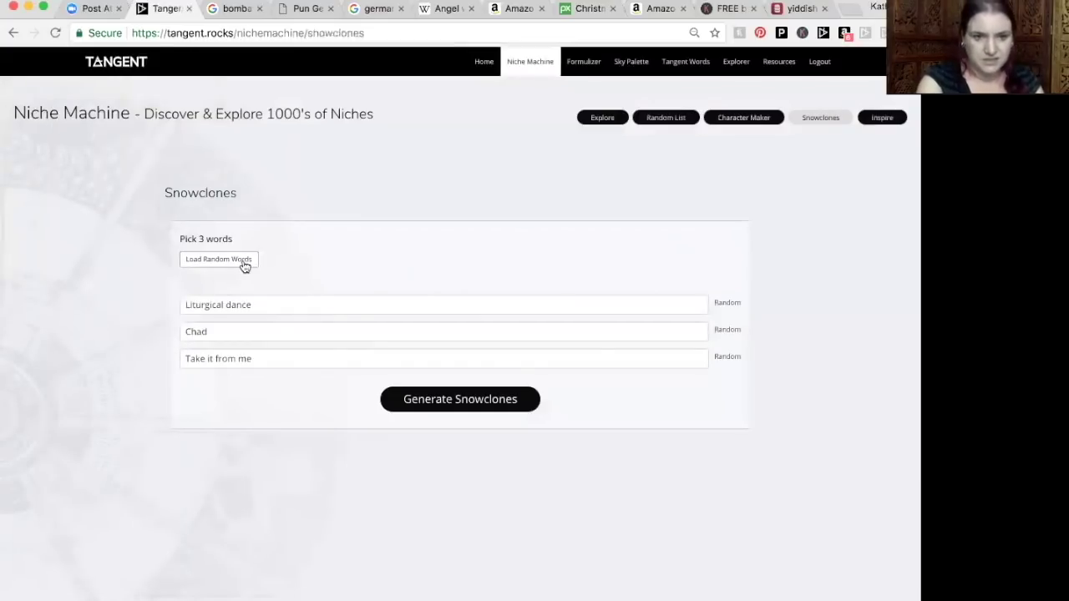
{"action": "left_click", "coordinate": [437, 402]}
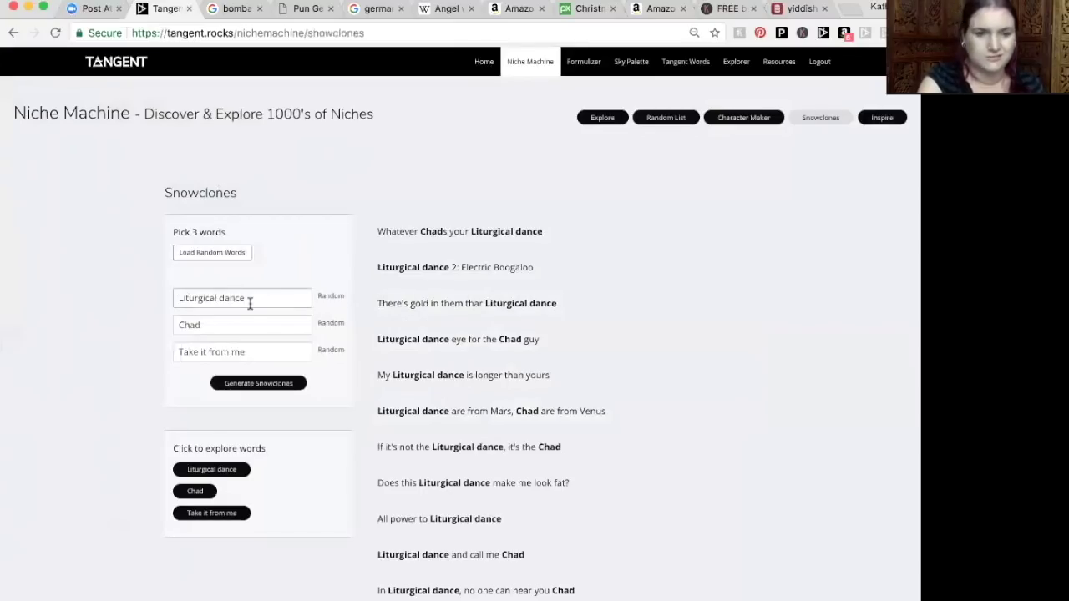
- Replace the first snowclone word with beer and regenerate the phrases
{"action": "left_click_drag", "start_coordinate": [250, 303], "coordinate": [197, 284]}
{"action": "type", "text": "beer"}
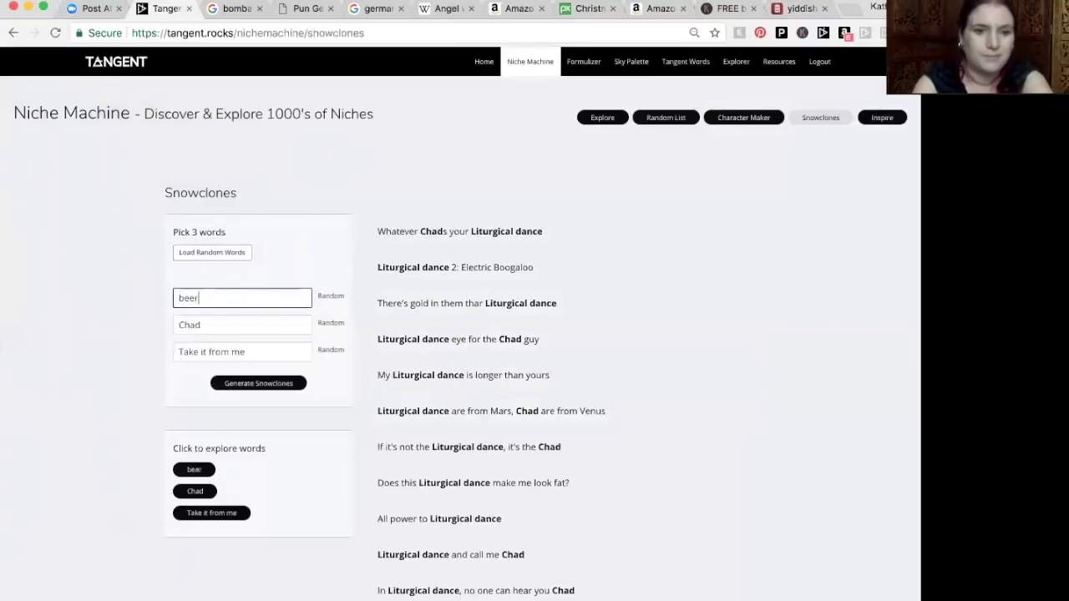
{"action": "left_click", "coordinate": [273, 386]}
- Set the second and third snowclone words to cupcakes and cigarettes, and regenerate the phrases
{"action": "left_click", "coordinate": [213, 325]}
{"action": "double_click", "coordinate": [212, 326]}
{"action": "type", "text": "cupcakes"}
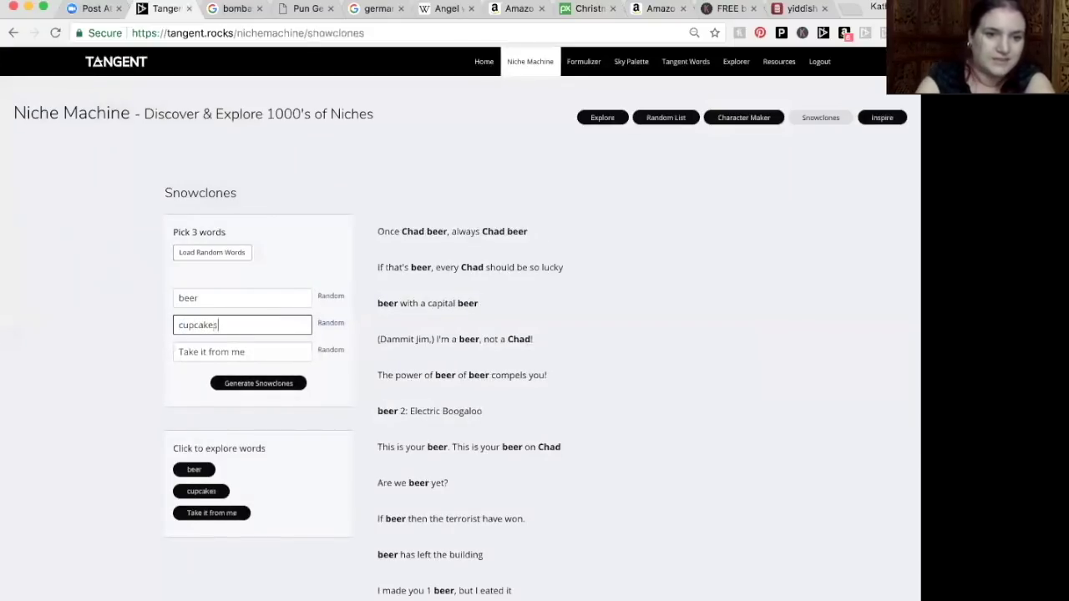
{"action": "key", "text": "Tab"}
{"action": "type", "text": "cigarettes"}
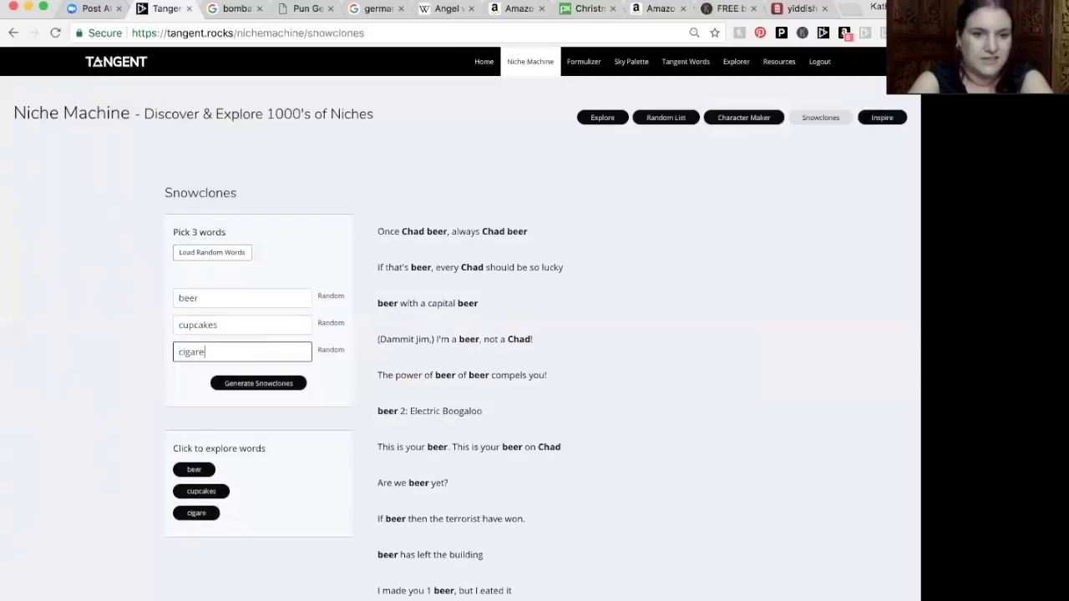
{"action": "left_click", "coordinate": [275, 384]}
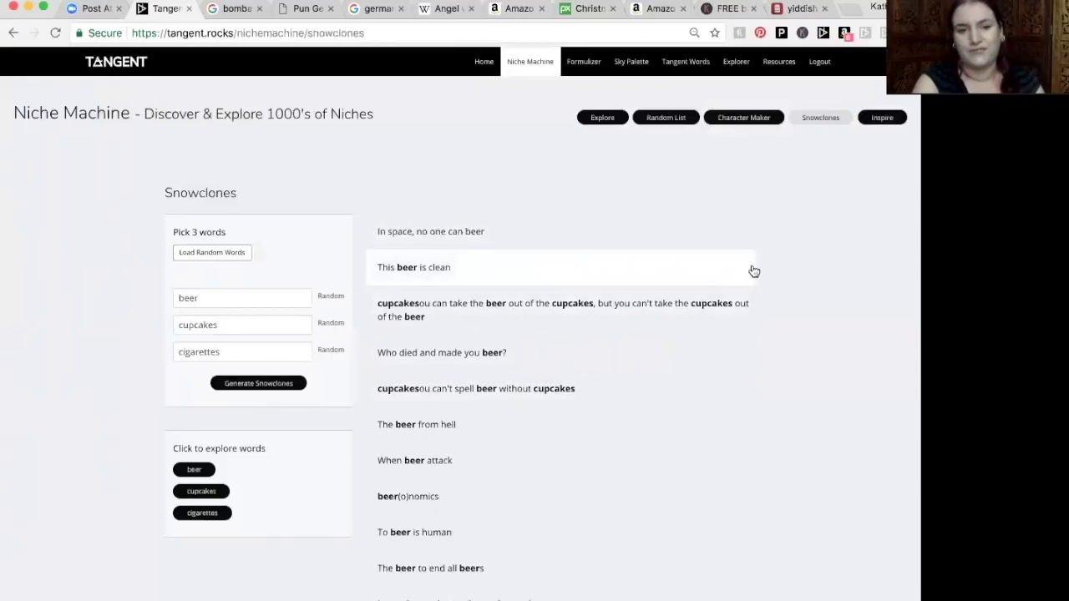
- Read through the snowclone phrases generated for beer, cupcakes and cigarettes
{"action": "scroll", "coordinate": [716, 406], "scroll_direction": "down", "scroll_amount": 1}
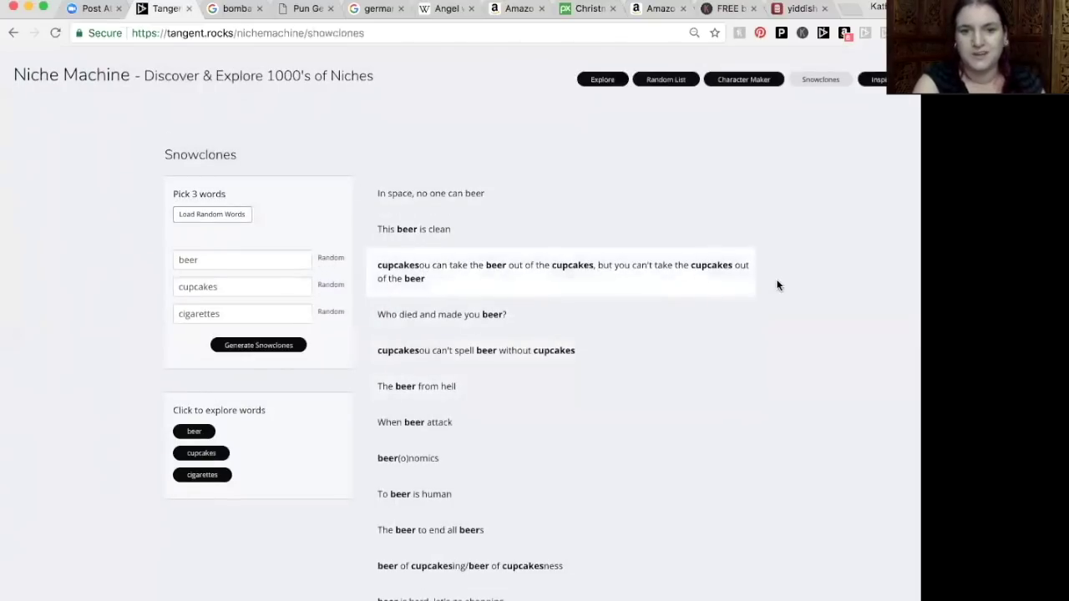
{"action": "scroll", "coordinate": [627, 354], "scroll_direction": "down", "scroll_amount": 2}
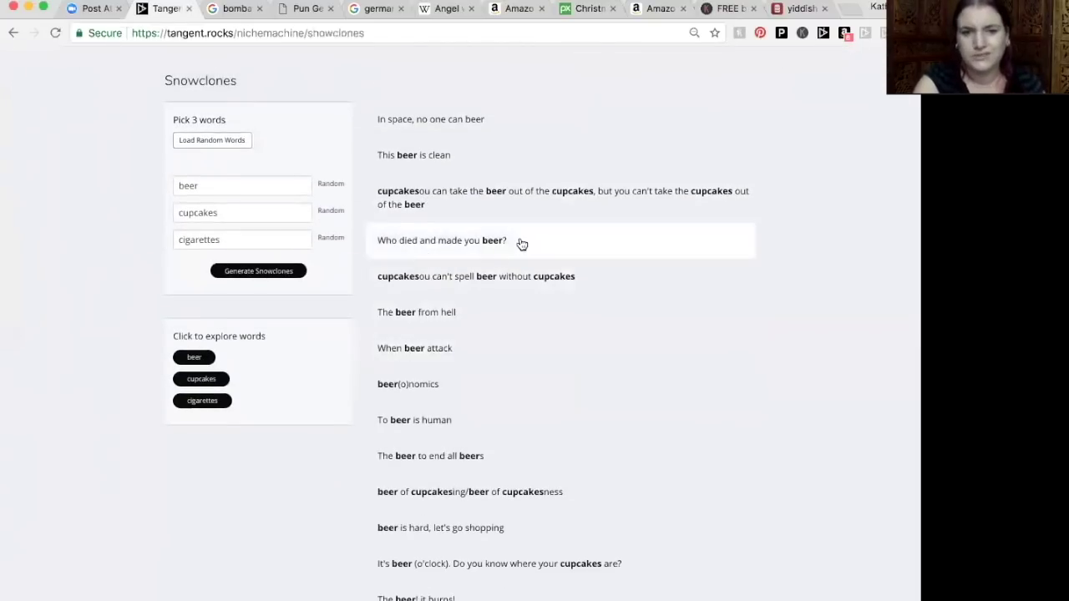
{"action": "scroll", "coordinate": [611, 298], "scroll_direction": "down", "scroll_amount": 8}
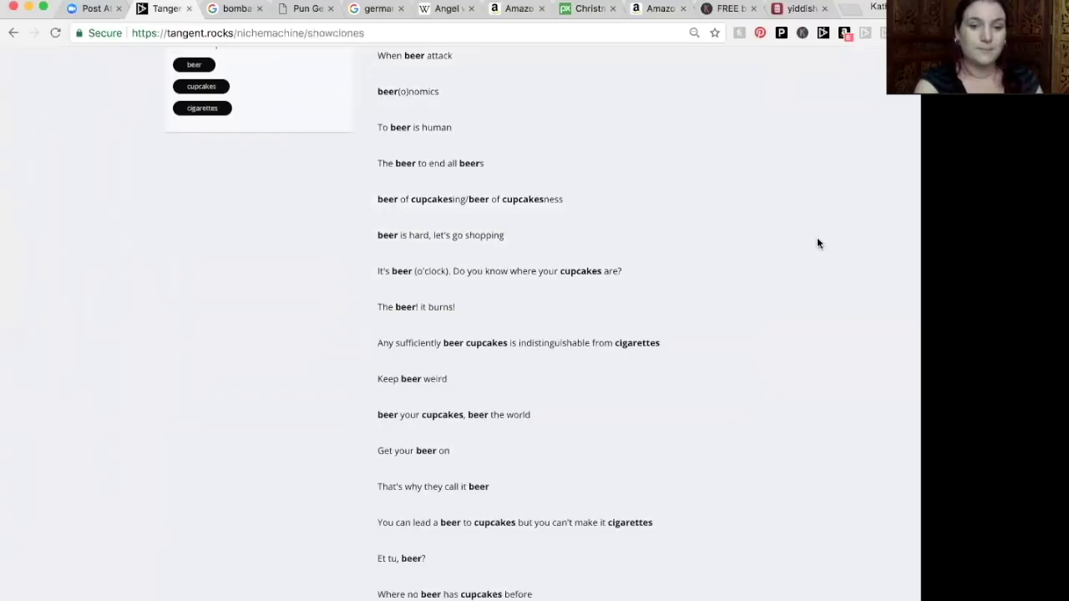
{"action": "scroll", "coordinate": [817, 242], "scroll_direction": "down", "scroll_amount": 5}
{"action": "scroll", "coordinate": [817, 242], "scroll_direction": "up", "scroll_amount": 8}
{"action": "scroll", "coordinate": [817, 243], "scroll_direction": "up", "scroll_amount": 3}
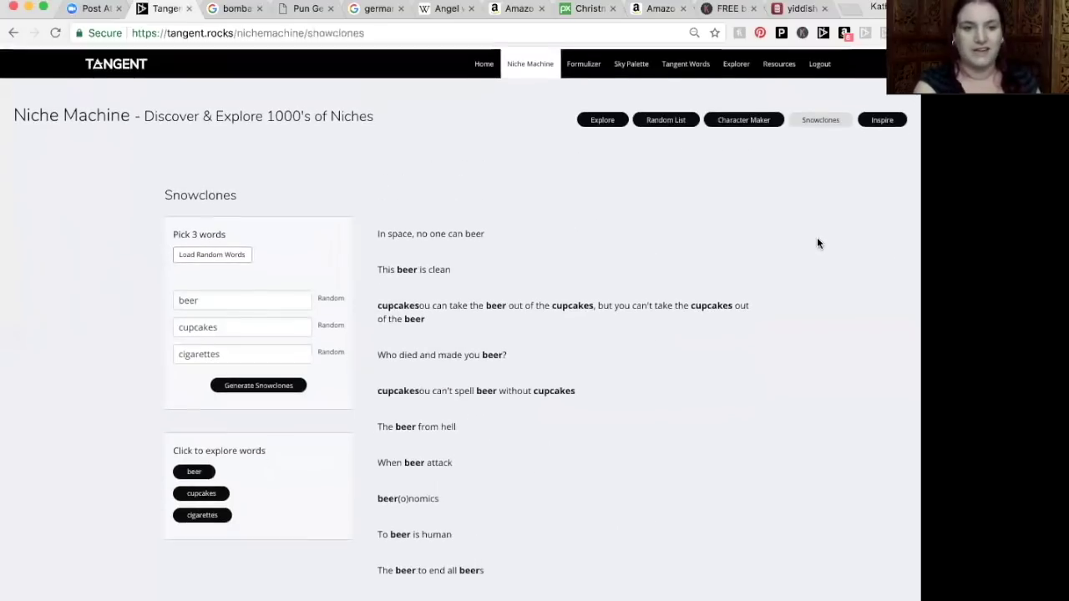
{"action": "scroll", "coordinate": [751, 254], "scroll_direction": "down", "scroll_amount": 6}
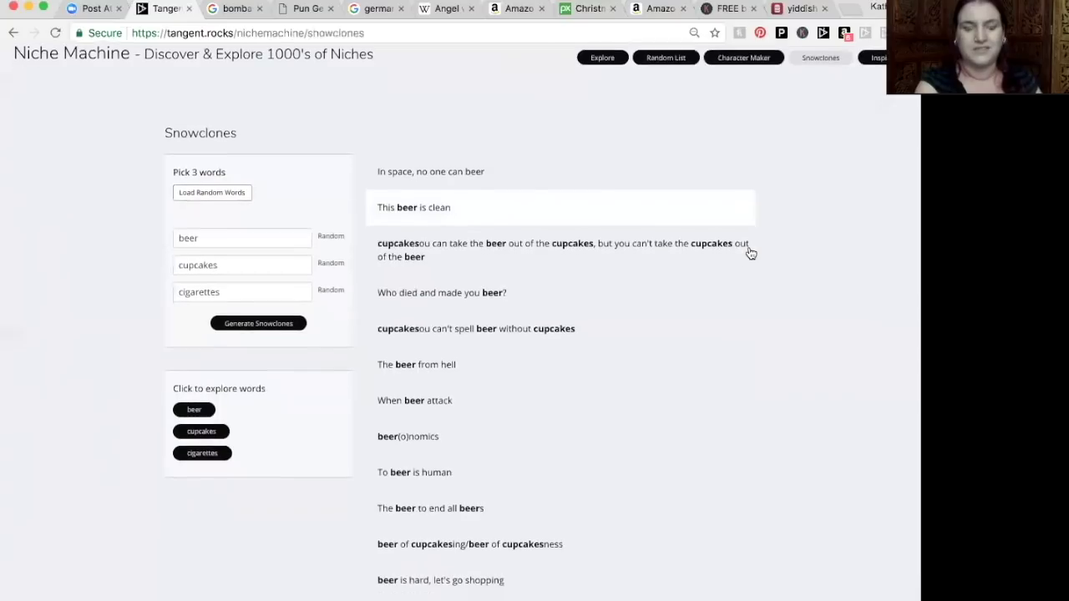
{"action": "scroll", "coordinate": [751, 253], "scroll_direction": "down", "scroll_amount": 2}
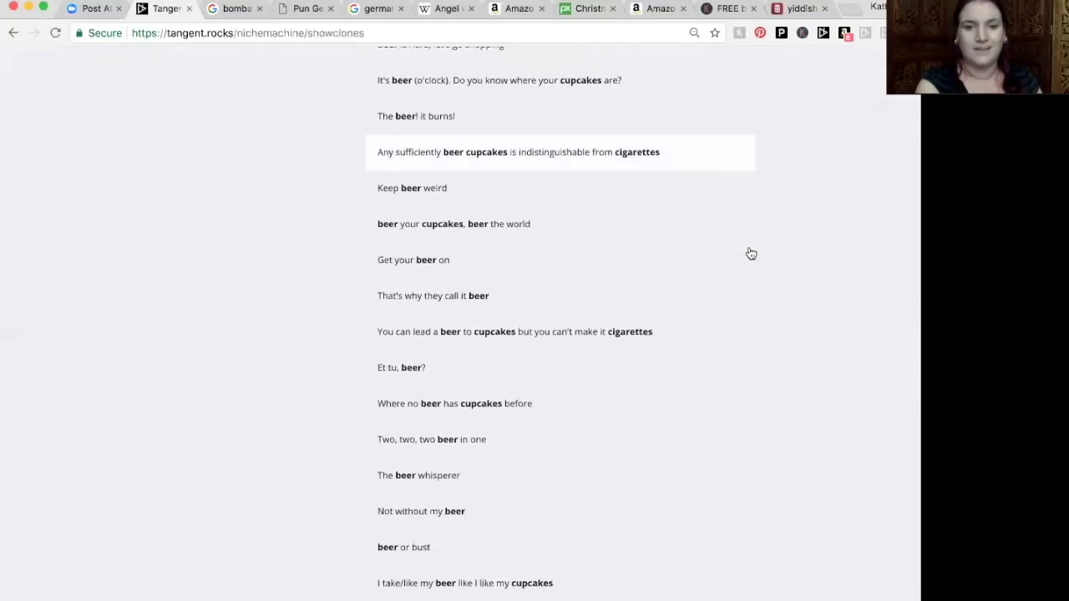
{"action": "scroll", "coordinate": [751, 253], "scroll_direction": "up", "scroll_amount": 3}
{"action": "scroll", "coordinate": [751, 254], "scroll_direction": "up", "scroll_amount": 6}
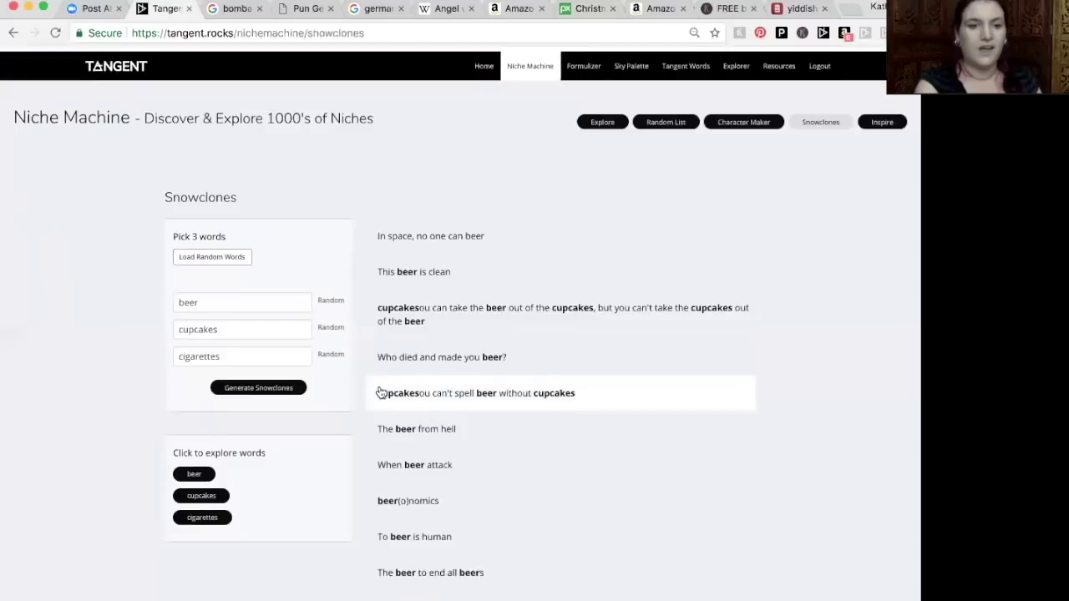
- Load three new random words, generate snowclones from them and read through the phrases
{"action": "left_click", "coordinate": [210, 258]}
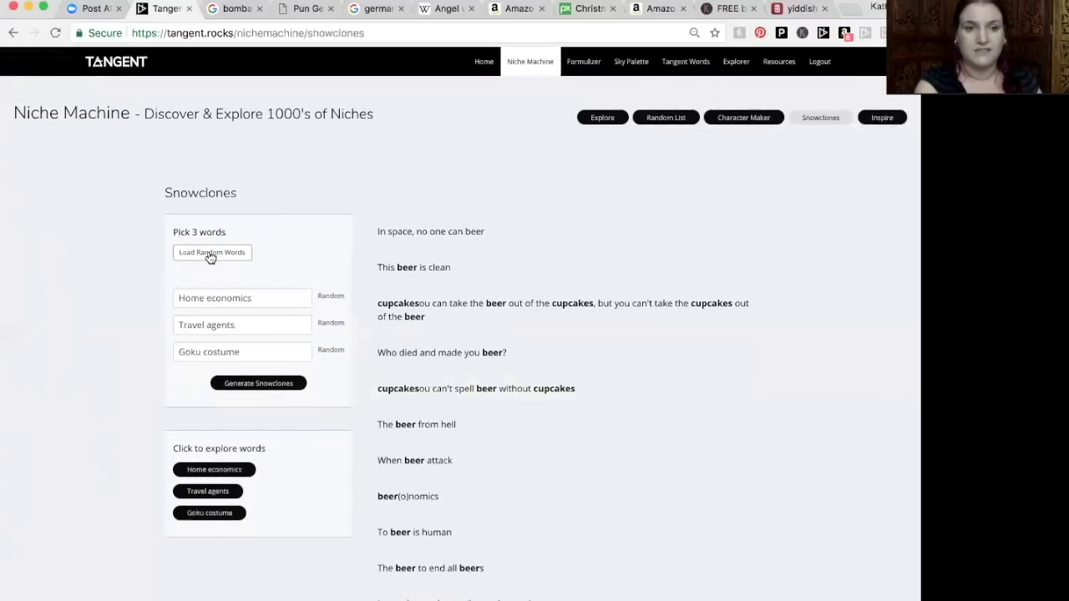
{"action": "left_click", "coordinate": [277, 393]}
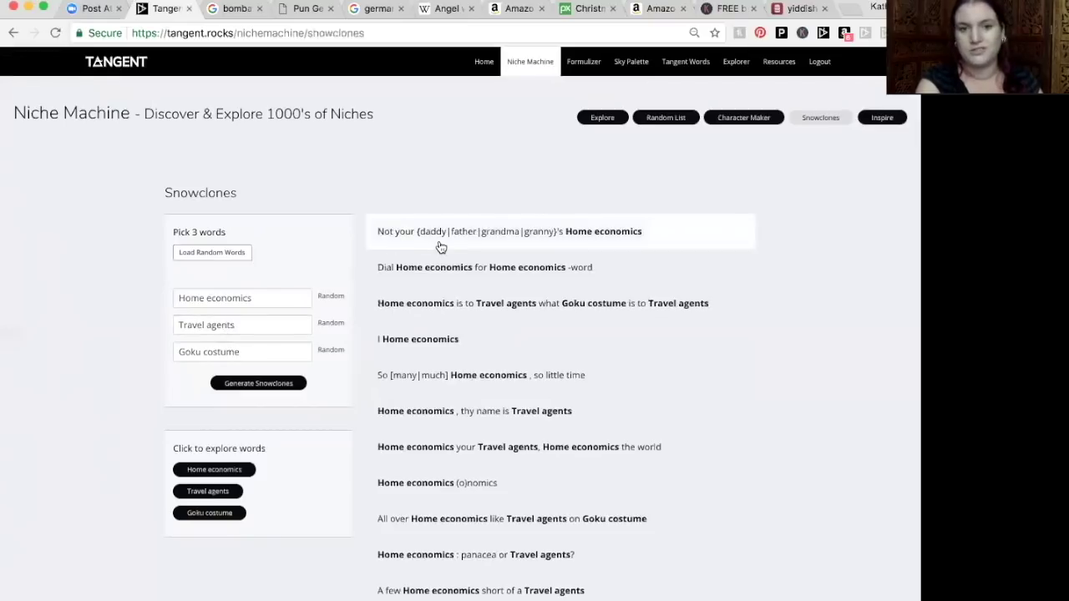
{"action": "scroll", "coordinate": [534, 267], "scroll_direction": "down", "scroll_amount": 5}
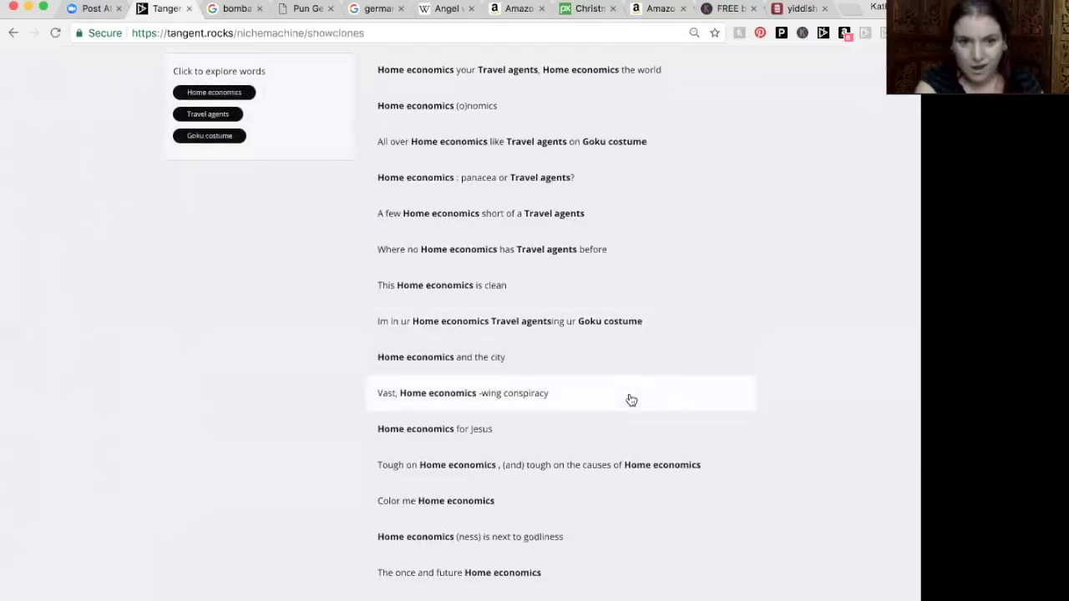
{"action": "scroll", "coordinate": [568, 372], "scroll_direction": "down", "scroll_amount": 2}
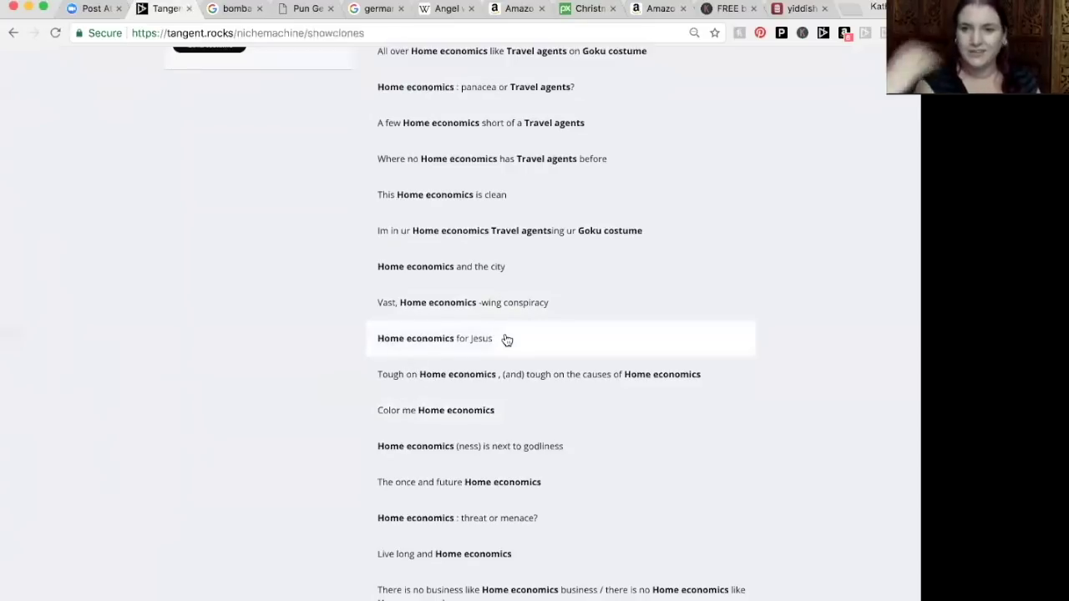
{"action": "scroll", "coordinate": [506, 339], "scroll_direction": "up", "scroll_amount": 6}
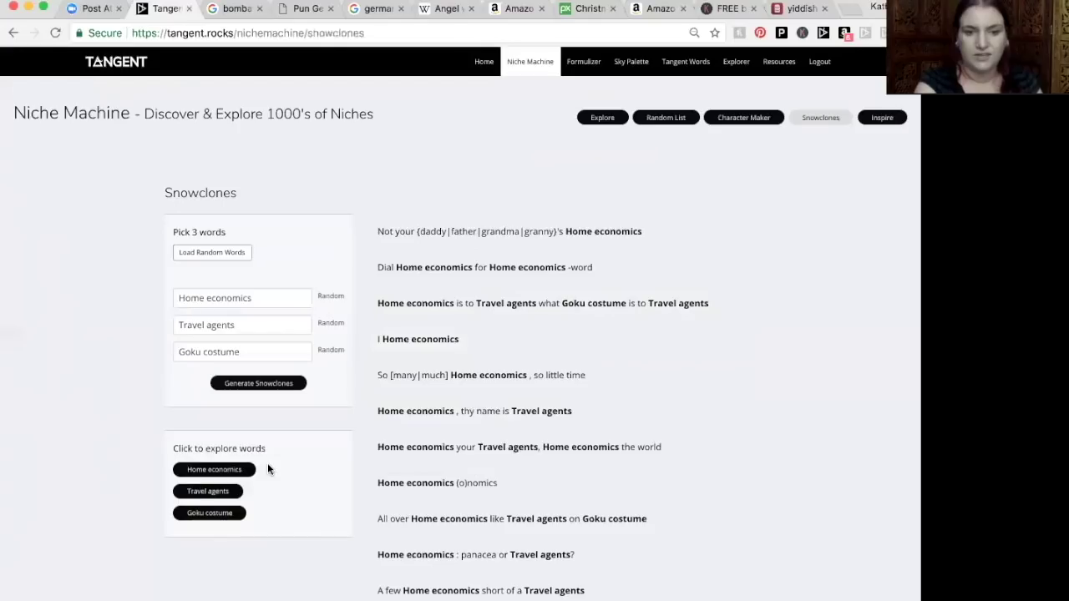
- Explore the word Home economics by searching Amazon CreateSpace books, and look through the listings
{"action": "left_click", "coordinate": [234, 471]}
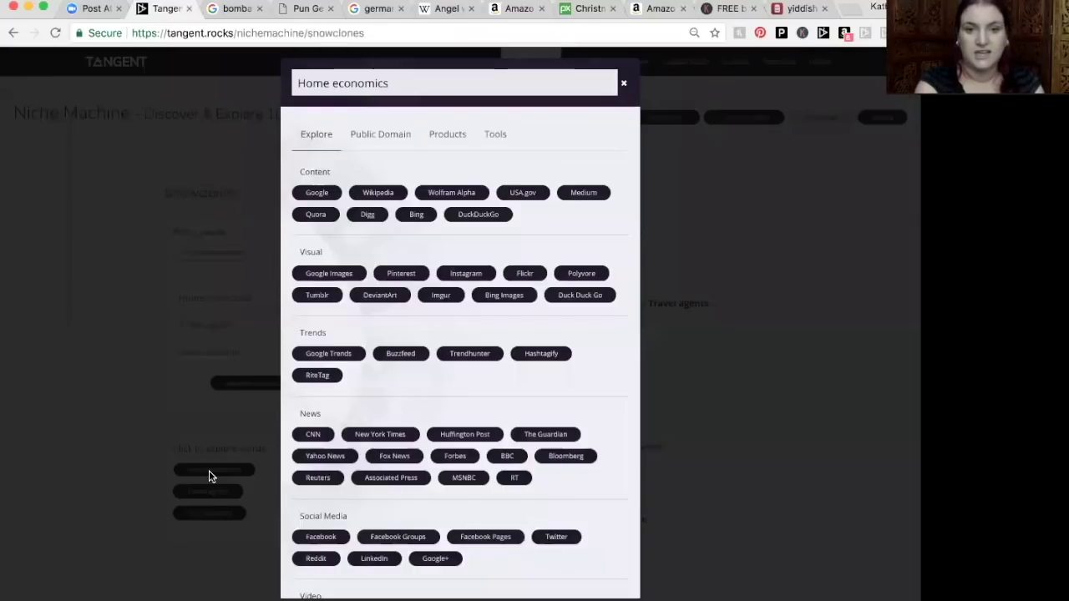
{"action": "left_click", "coordinate": [446, 134]}
{"action": "scroll", "coordinate": [466, 176], "scroll_direction": "down", "scroll_amount": 1}
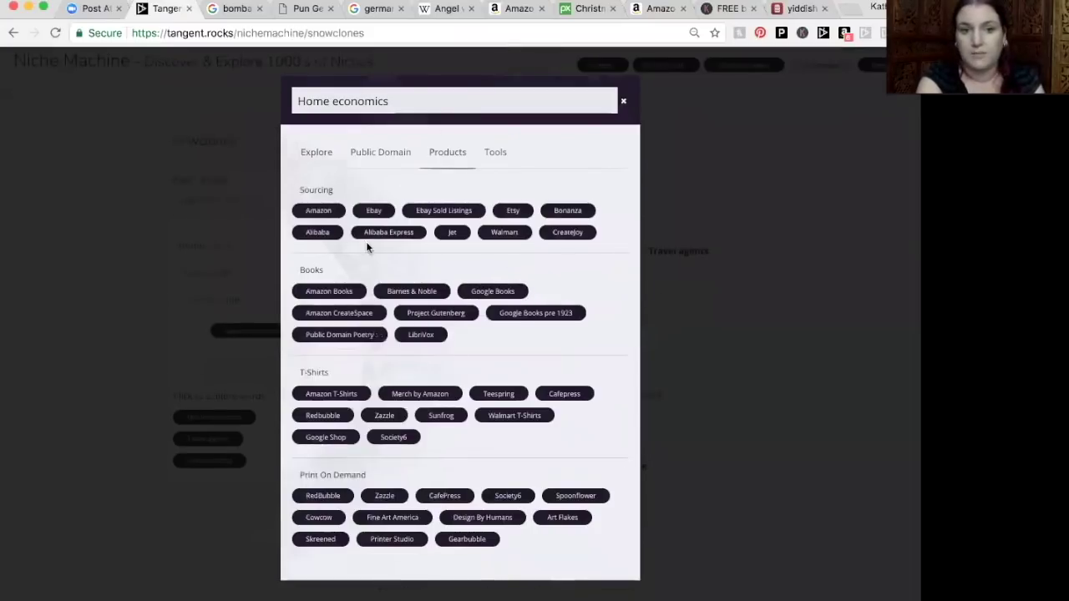
{"action": "left_click", "coordinate": [350, 311]}
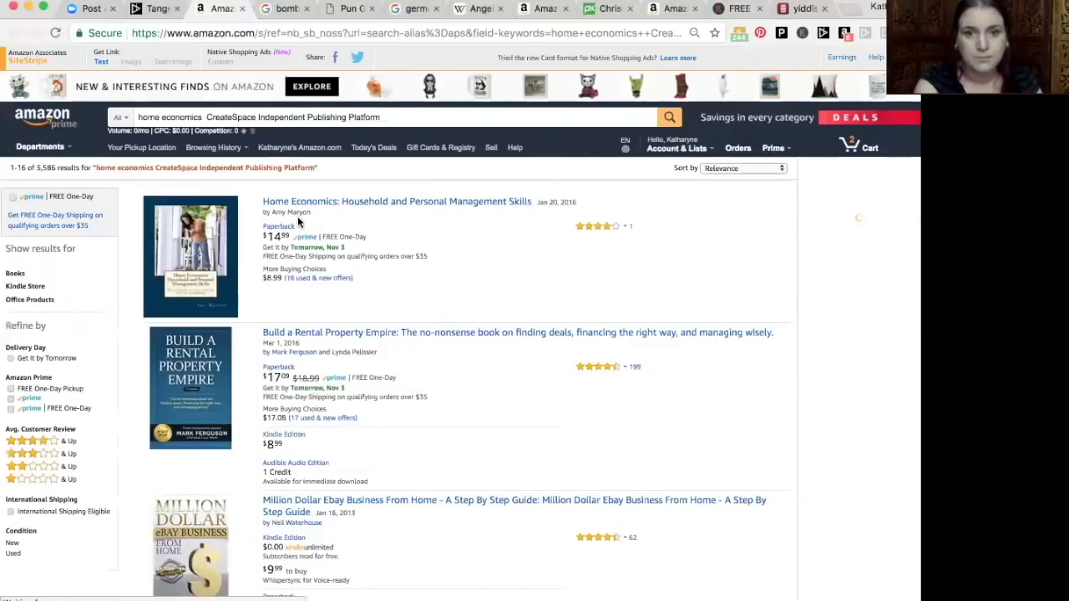
{"action": "scroll", "coordinate": [495, 232], "scroll_direction": "down", "scroll_amount": 3}
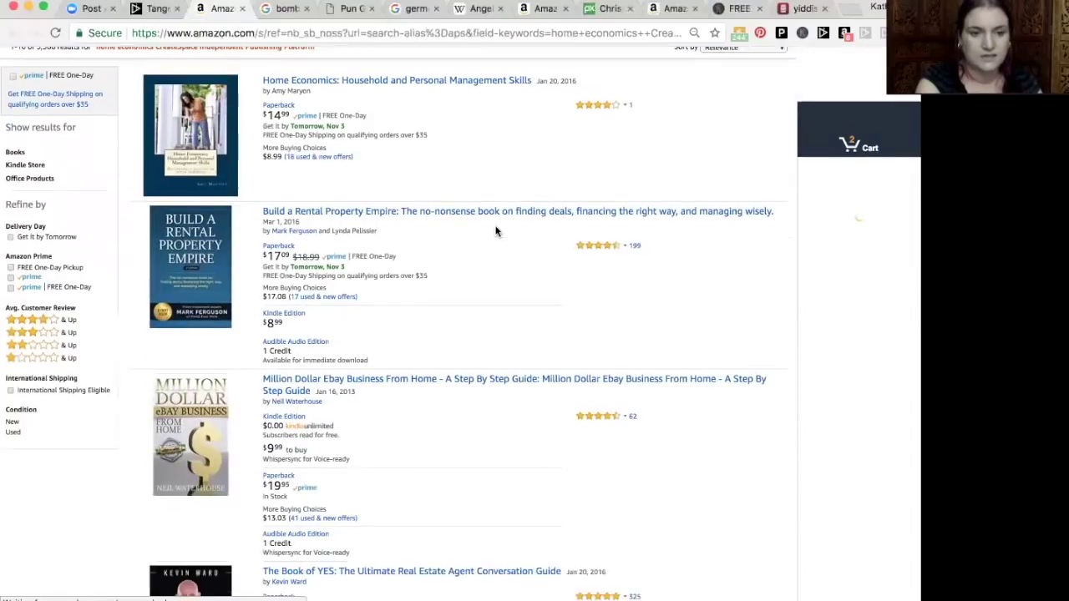
{"action": "scroll", "coordinate": [495, 231], "scroll_direction": "down", "scroll_amount": 10}
{"action": "scroll", "coordinate": [496, 231], "scroll_direction": "up", "scroll_amount": 14}
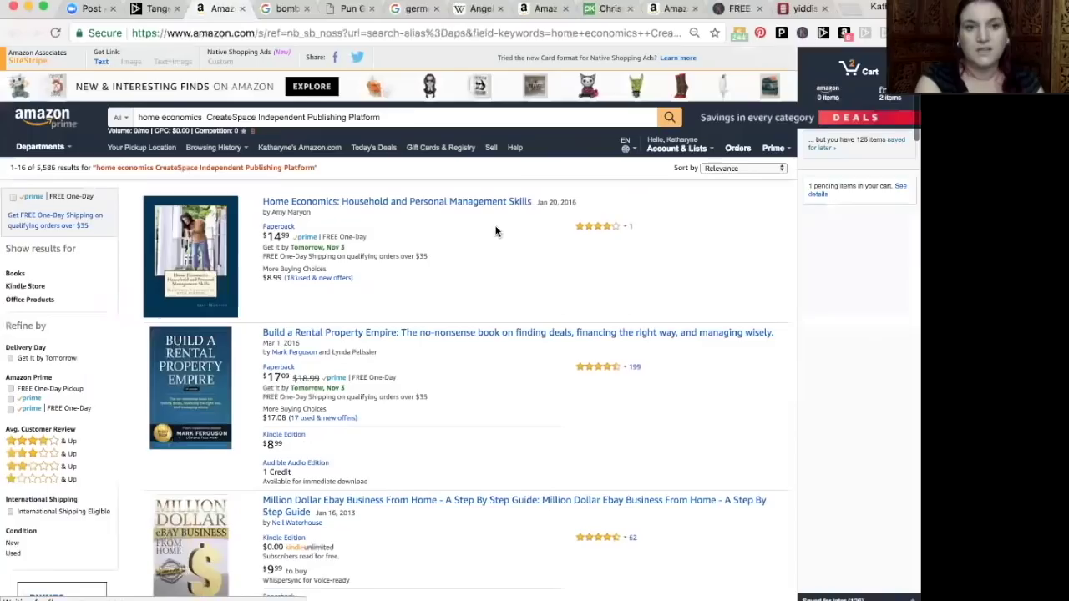
- Return to Tangent and close the Home economics research window
{"action": "left_click", "coordinate": [156, 11]}
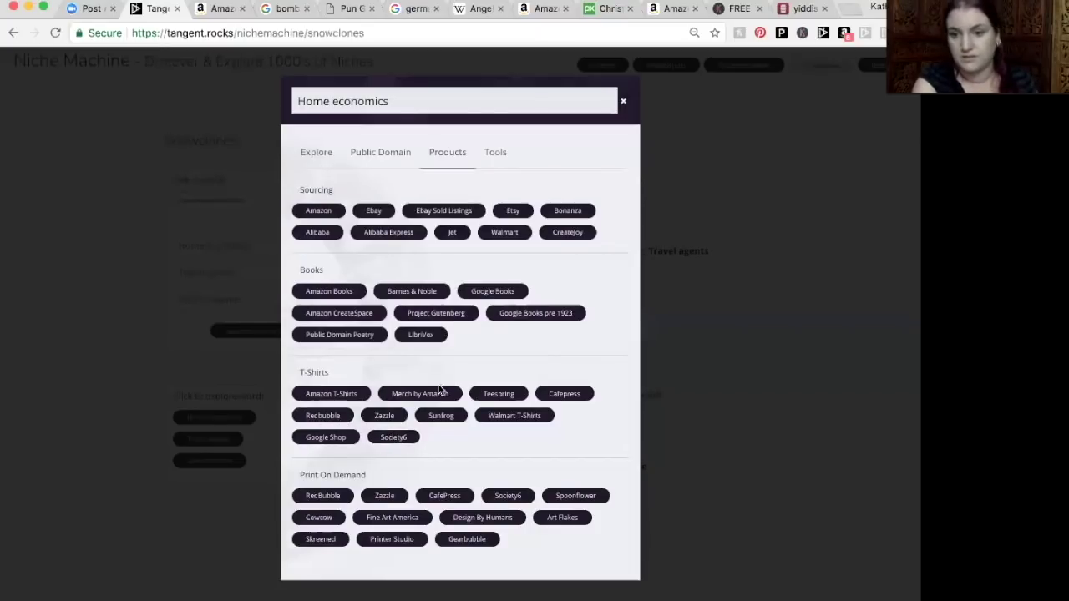
{"action": "left_click", "coordinate": [623, 103]}
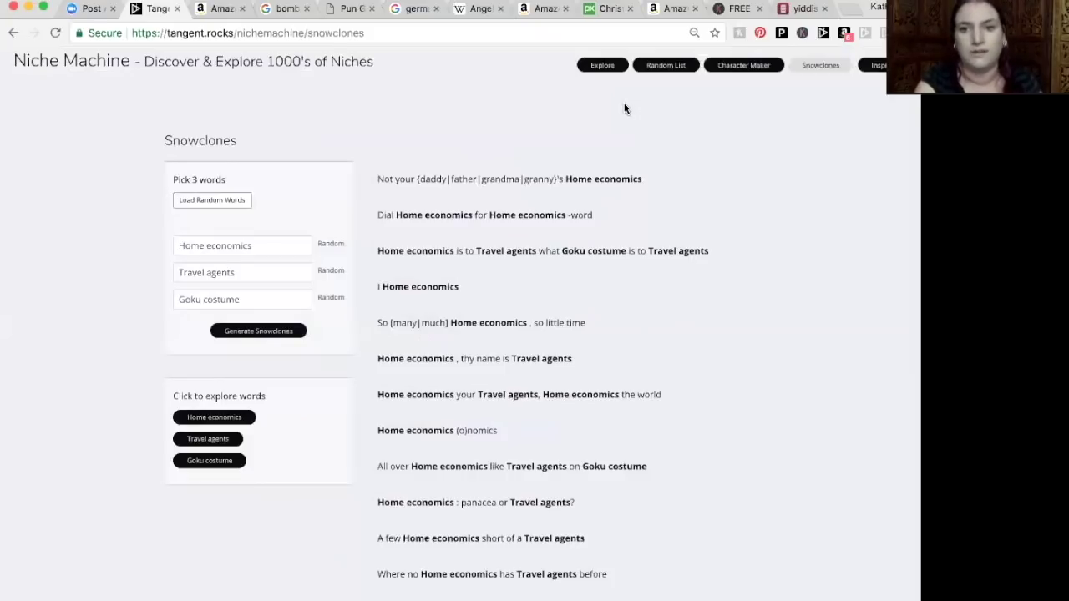
{"action": "scroll", "coordinate": [625, 109], "scroll_direction": "up", "scroll_amount": 2}
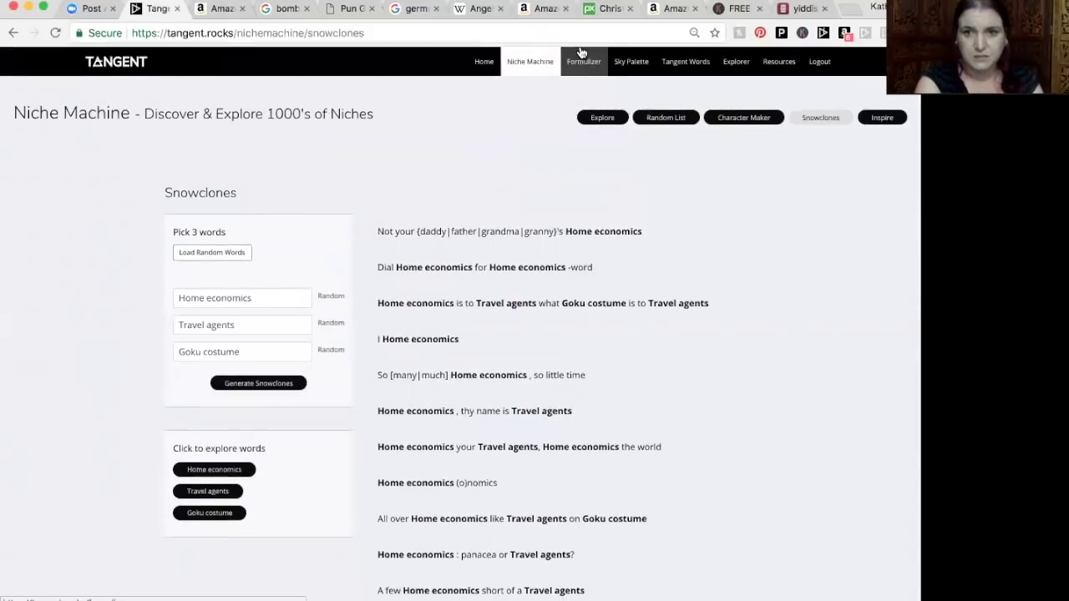
- Open the Inspire section of Niche Machine and load a fresh pair of random niches to intersect
{"action": "left_click", "coordinate": [880, 124]}
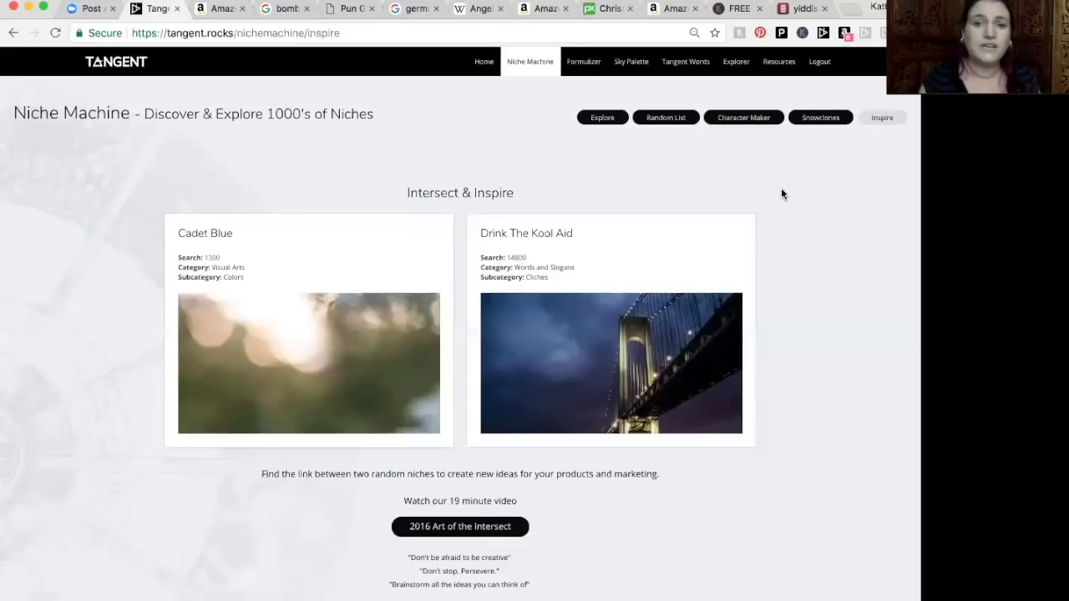
{"action": "left_click", "coordinate": [873, 119]}
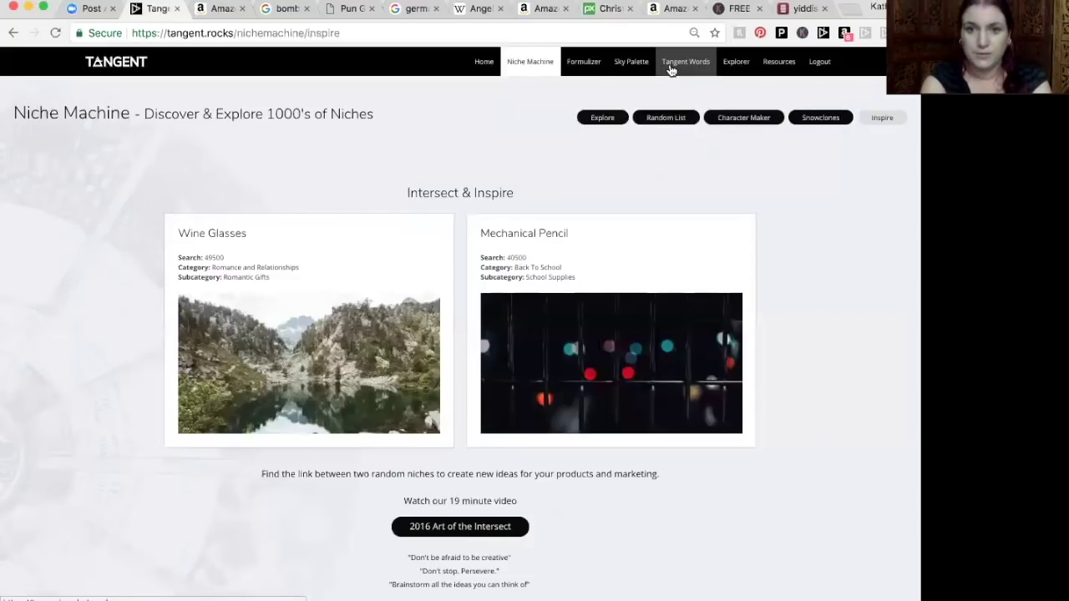
- Open the Tangent Explorer page
{"action": "left_click", "coordinate": [738, 70]}
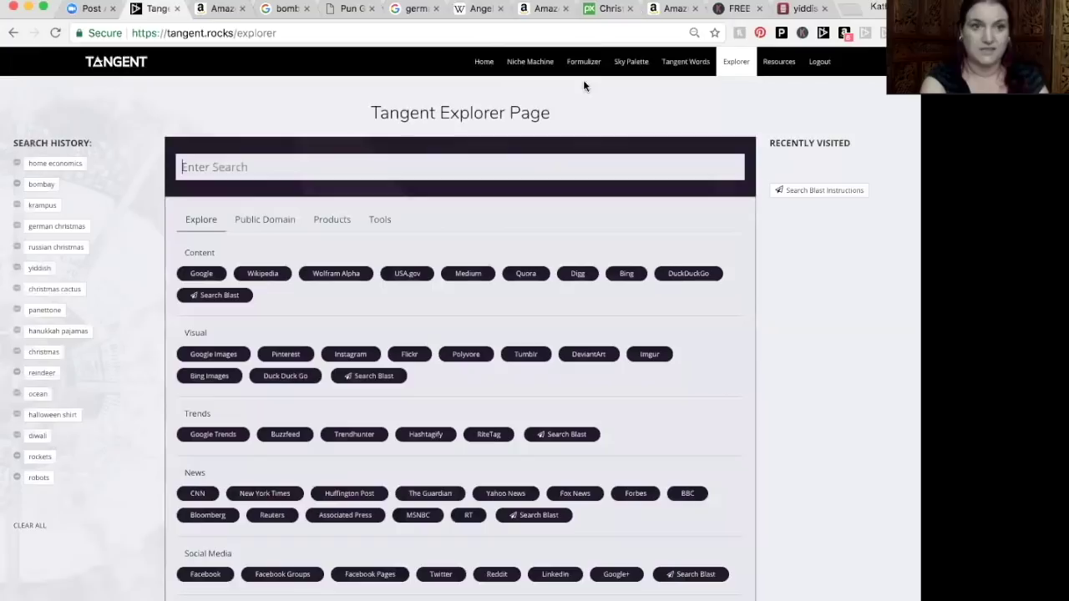
- Separate the Tangent Explorer tab into its own browser window and reposition that window
{"action": "left_click_drag", "start_coordinate": [157, 10], "coordinate": [125, 98]}
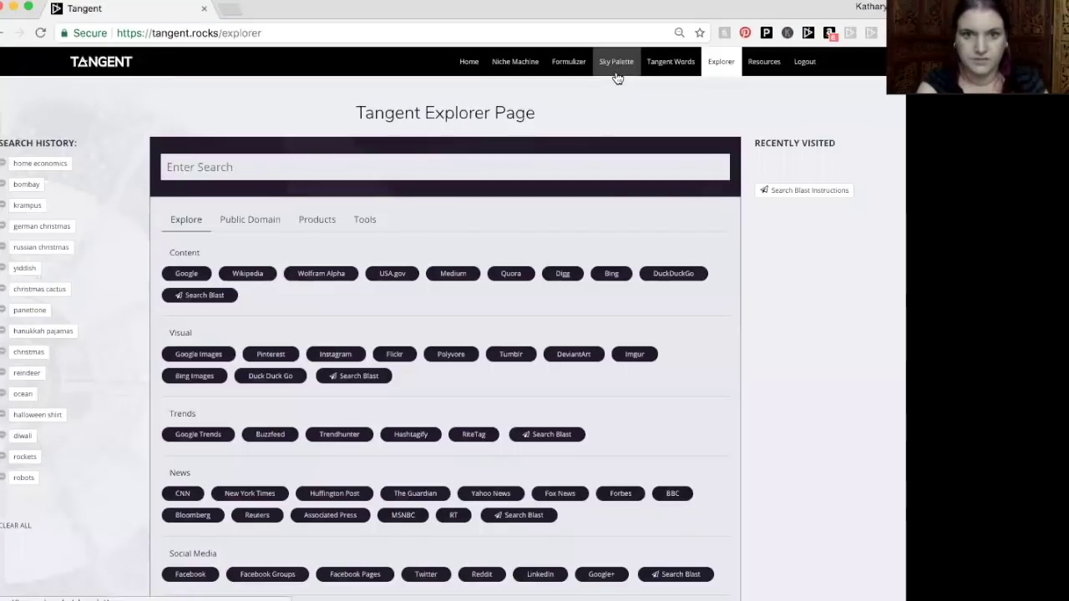
{"action": "left_click_drag", "start_coordinate": [815, 13], "coordinate": [818, 14]}
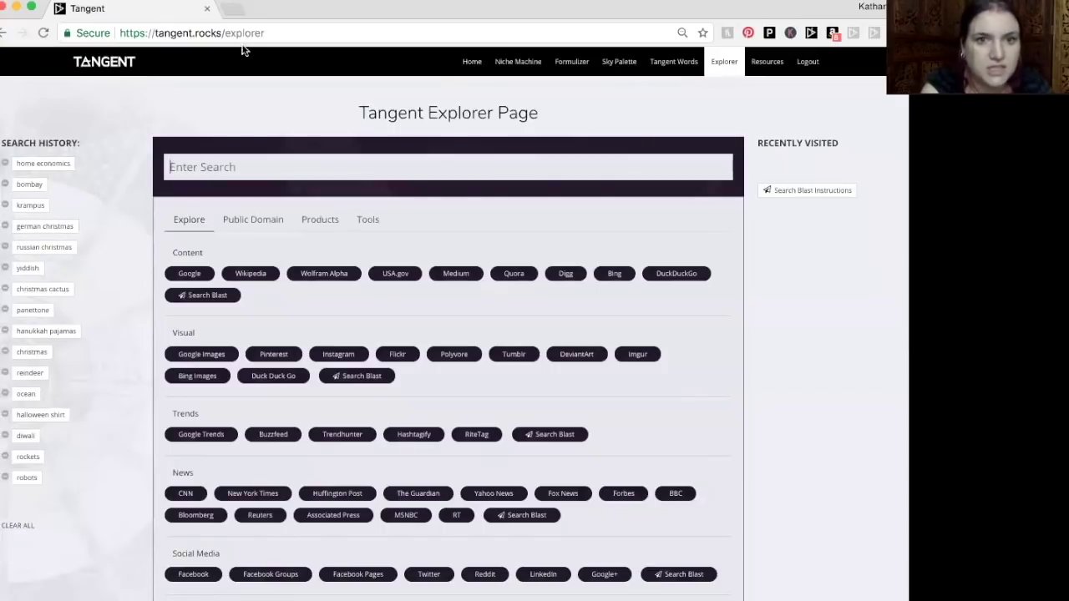
{"action": "left_click_drag", "start_coordinate": [291, 7], "coordinate": [303, 7]}
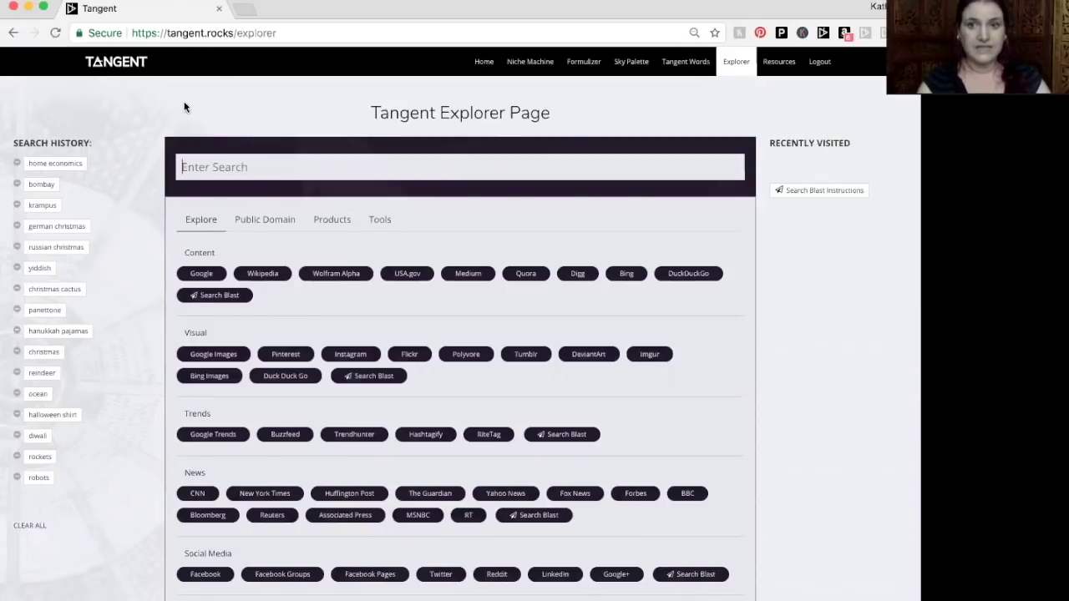
- Run a Search Blast for "christmas" across the PD Gov. Images sites in the Public Domain category
{"action": "type", "text": "christmas"}
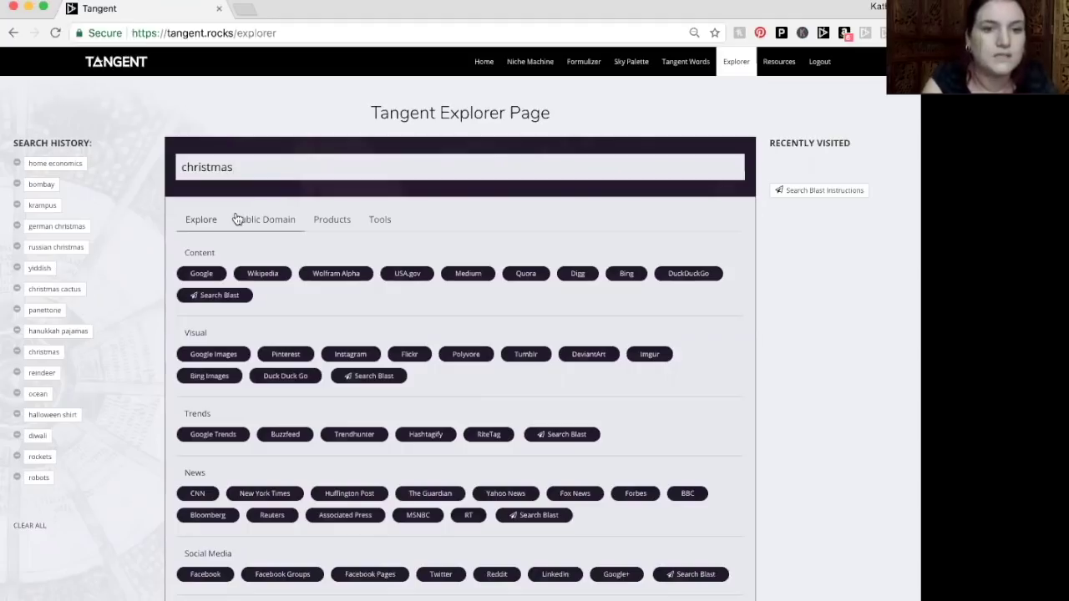
{"action": "left_click", "coordinate": [263, 227]}
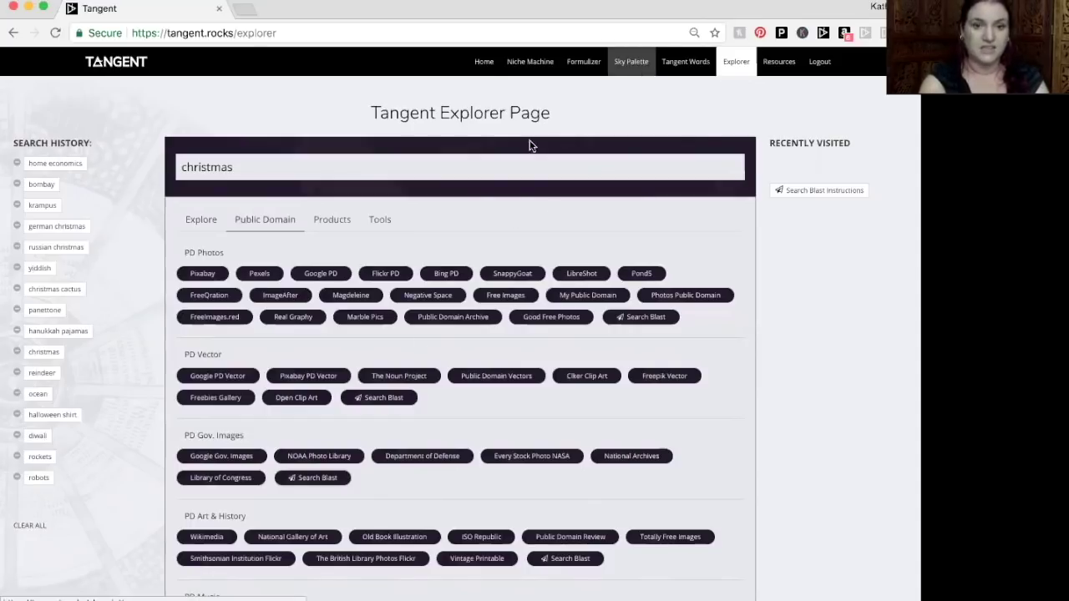
{"action": "left_click", "coordinate": [316, 480]}
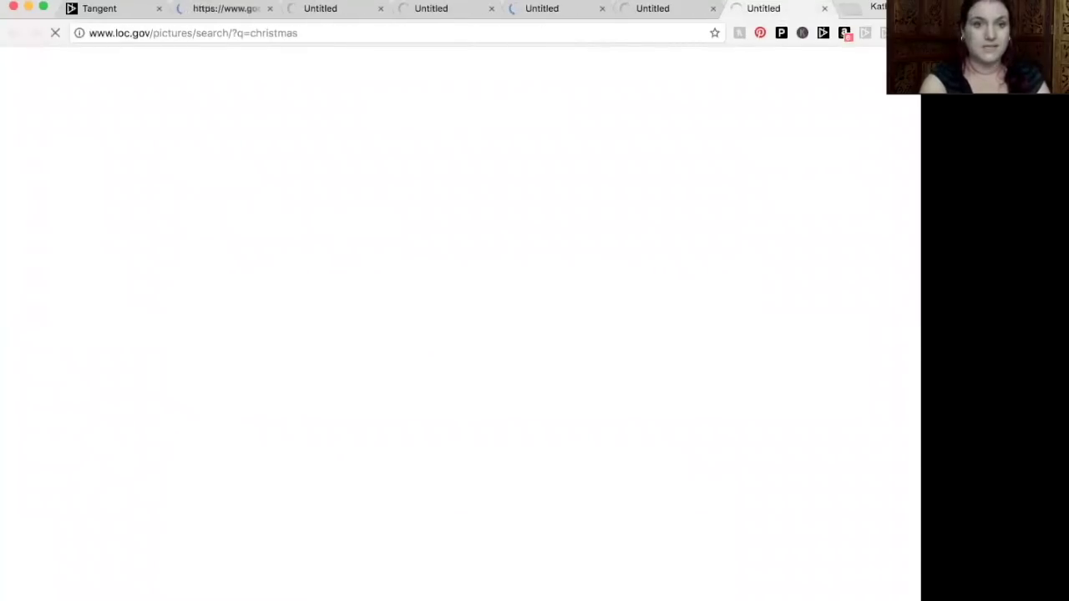
- Return to Tangent Explorer and look through the public domain source groups down to PD Music
{"action": "left_click", "coordinate": [82, 10]}
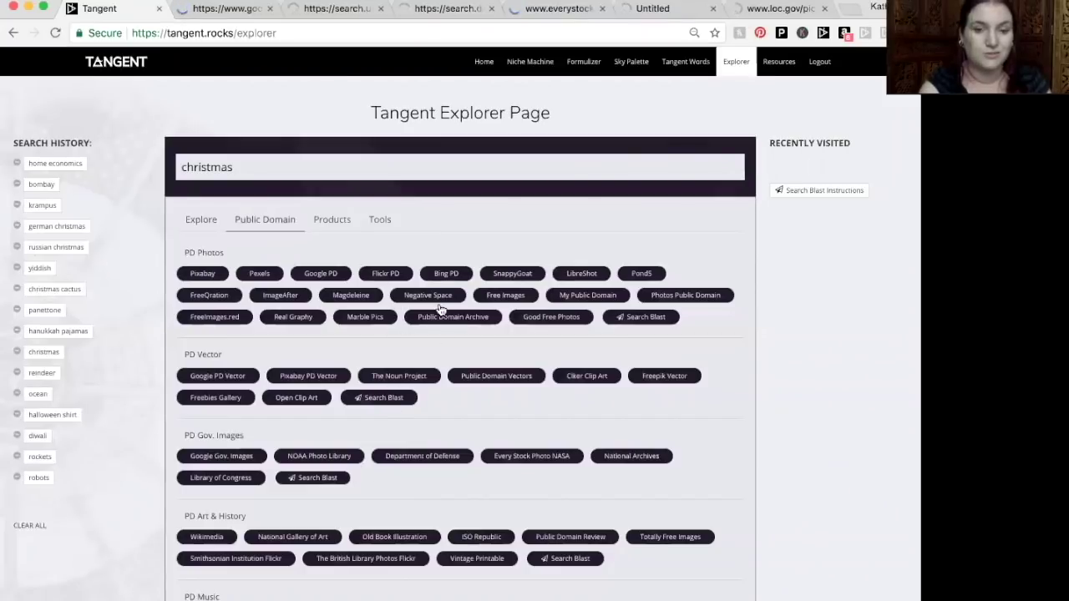
{"action": "scroll", "coordinate": [444, 334], "scroll_direction": "down", "scroll_amount": 3}
{"action": "scroll", "coordinate": [467, 359], "scroll_direction": "down", "scroll_amount": 1}
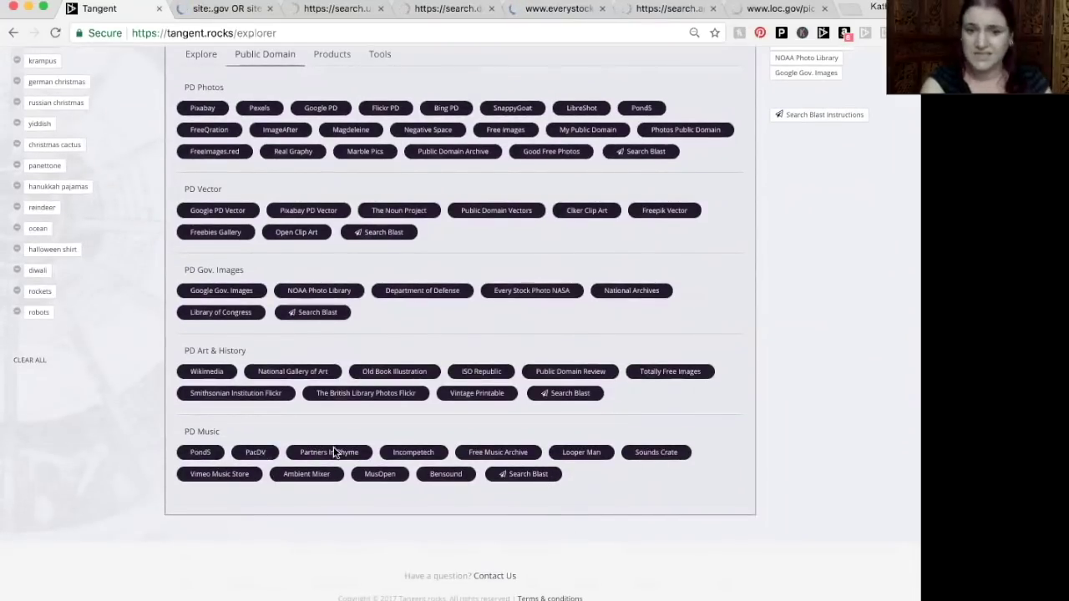
{"action": "scroll", "coordinate": [325, 372], "scroll_direction": "up", "scroll_amount": 4}
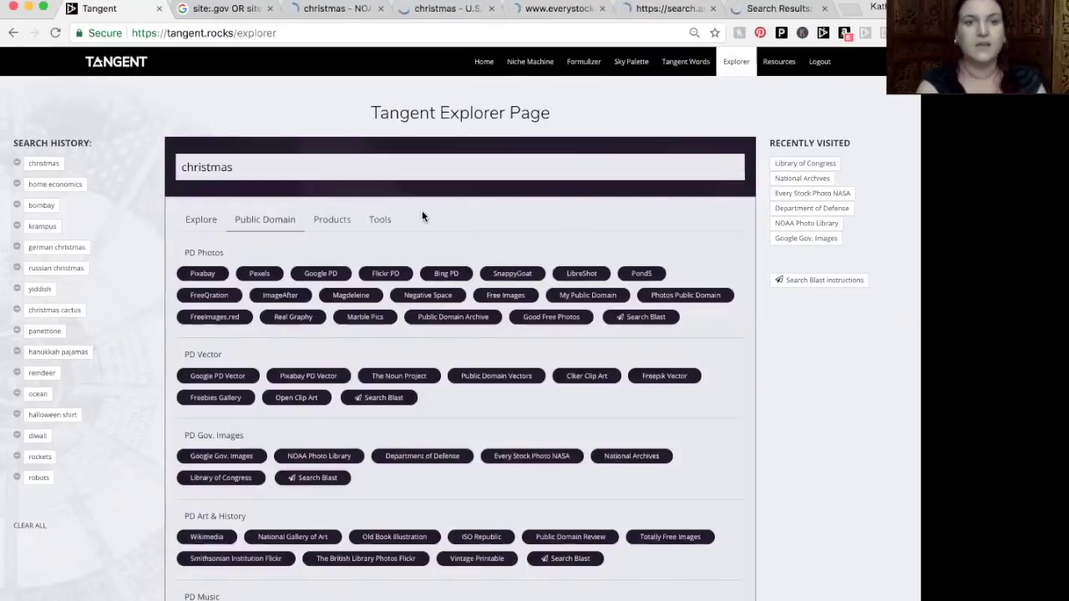
- Review the Google image results for christmas on .gov and .mil sites
{"action": "left_click", "coordinate": [235, 10]}
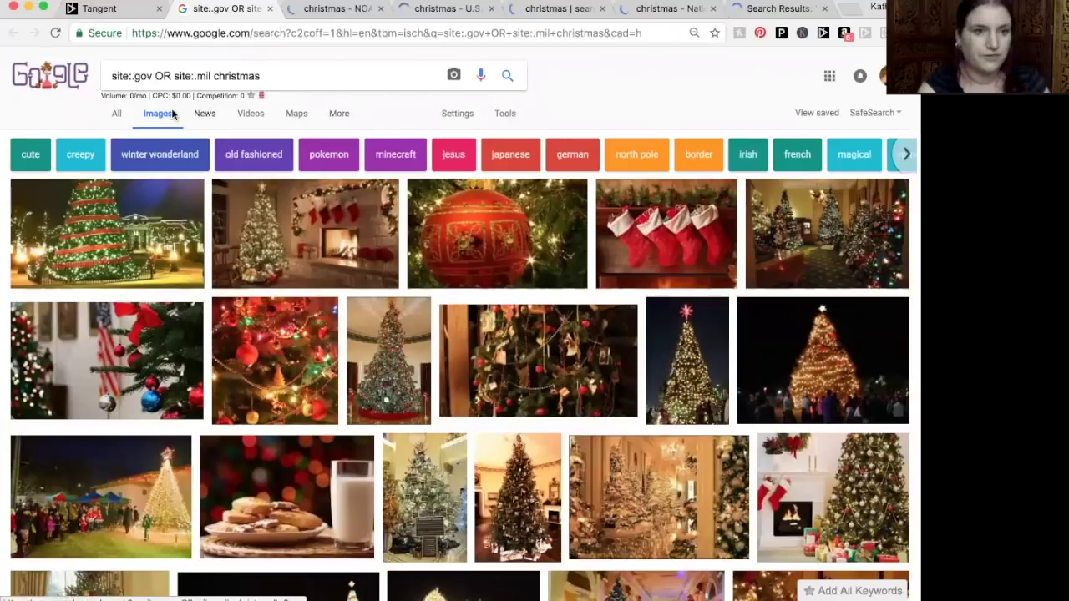
{"action": "mouse_move", "coordinate": [264, 206]}
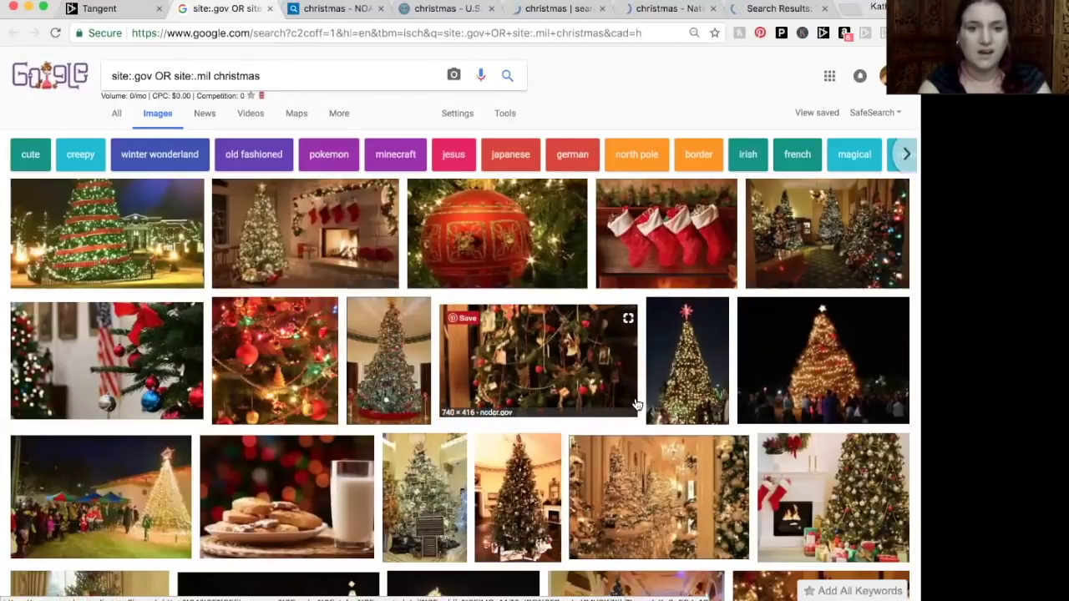
{"action": "mouse_move", "coordinate": [637, 442]}
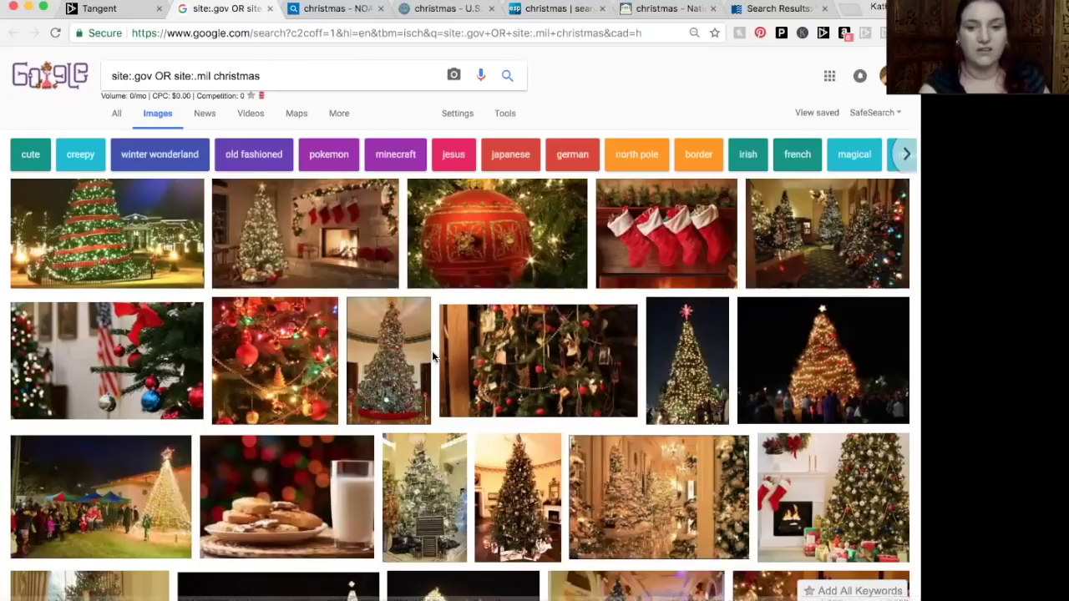
{"action": "scroll", "coordinate": [377, 403], "scroll_direction": "down", "scroll_amount": 4}
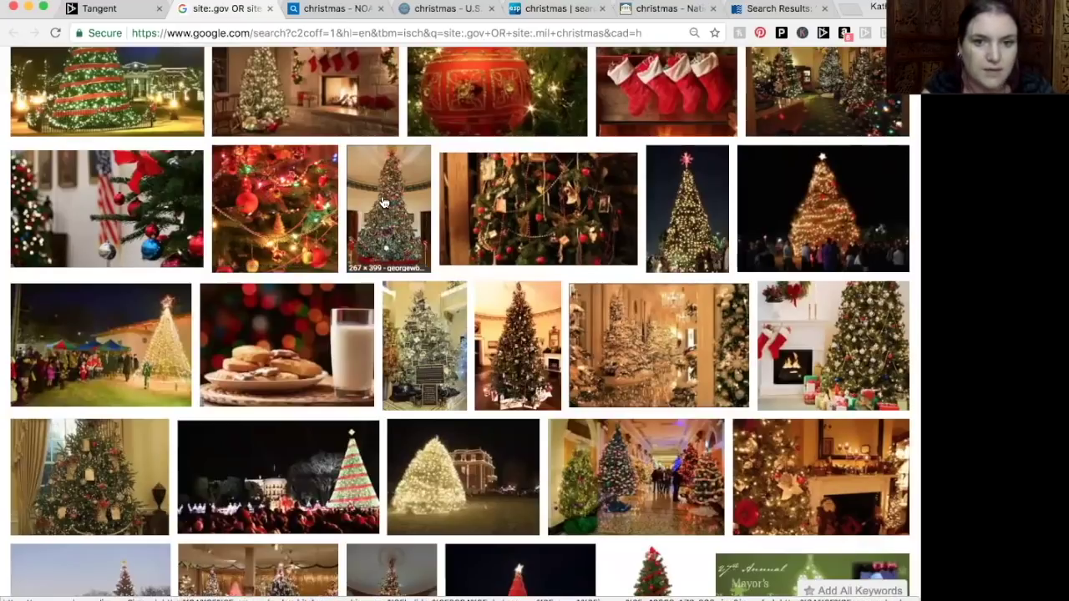
- Check the source page of the cookies-and-milk image, close it, and browse further government image results
{"action": "left_click", "coordinate": [296, 358]}
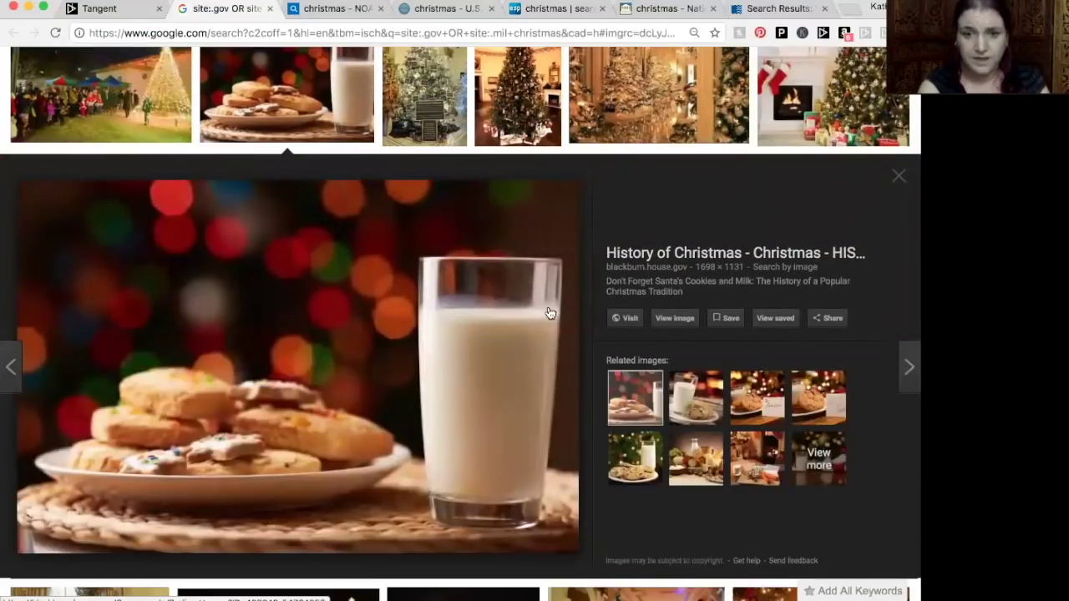
{"action": "left_click", "coordinate": [625, 319]}
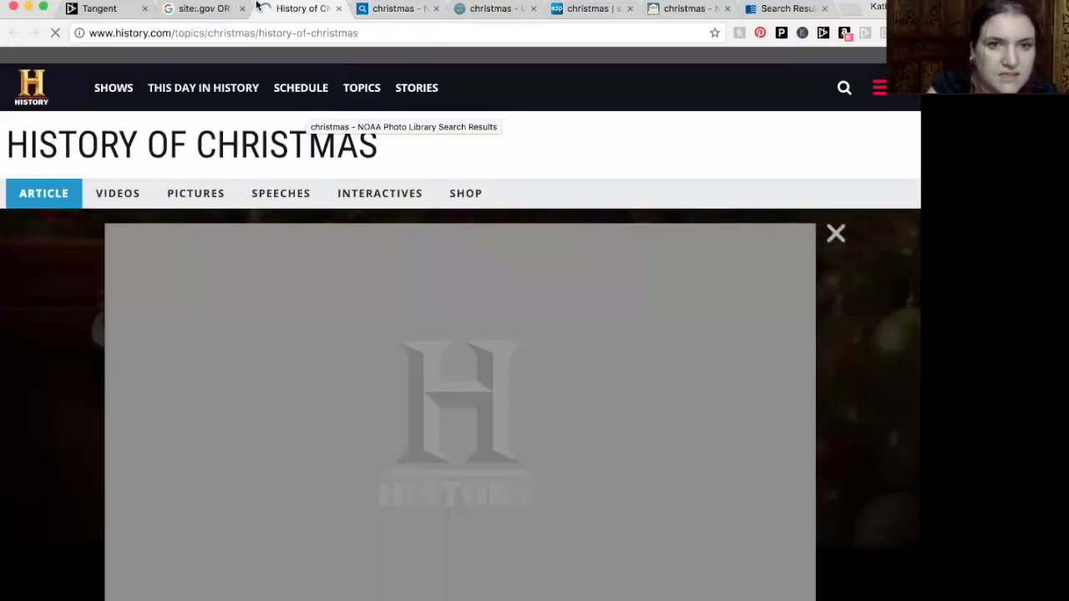
{"action": "left_click", "coordinate": [338, 9]}
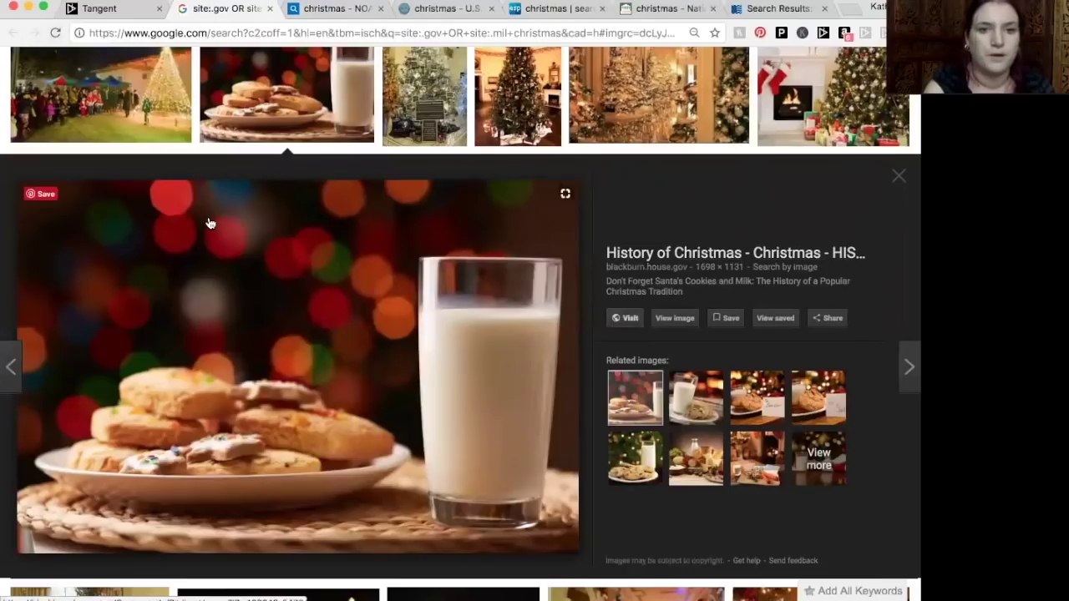
{"action": "scroll", "coordinate": [208, 222], "scroll_direction": "down", "scroll_amount": 5}
{"action": "scroll", "coordinate": [468, 464], "scroll_direction": "up", "scroll_amount": 2}
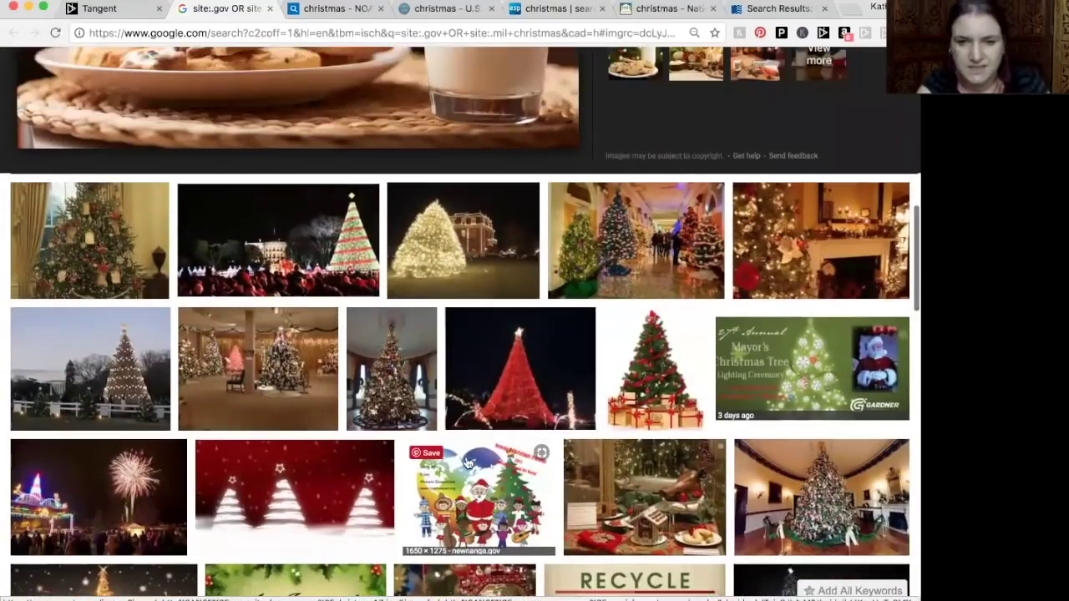
- View two Christmas tree worm photos from the NOAA Photo Library results on Flickr
{"action": "left_click", "coordinate": [333, 10]}
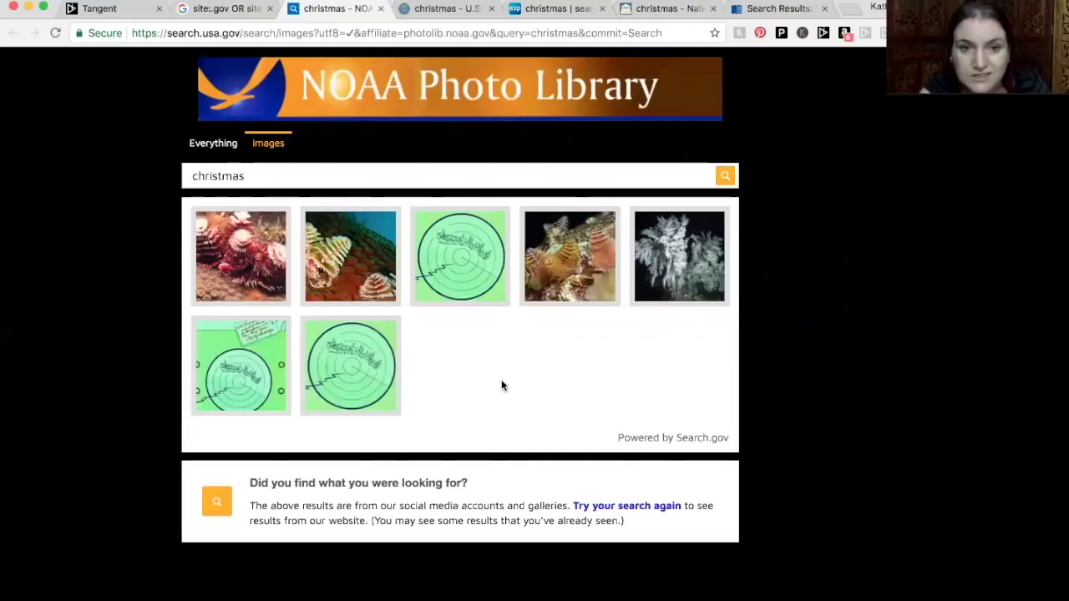
{"action": "left_click", "coordinate": [384, 282]}
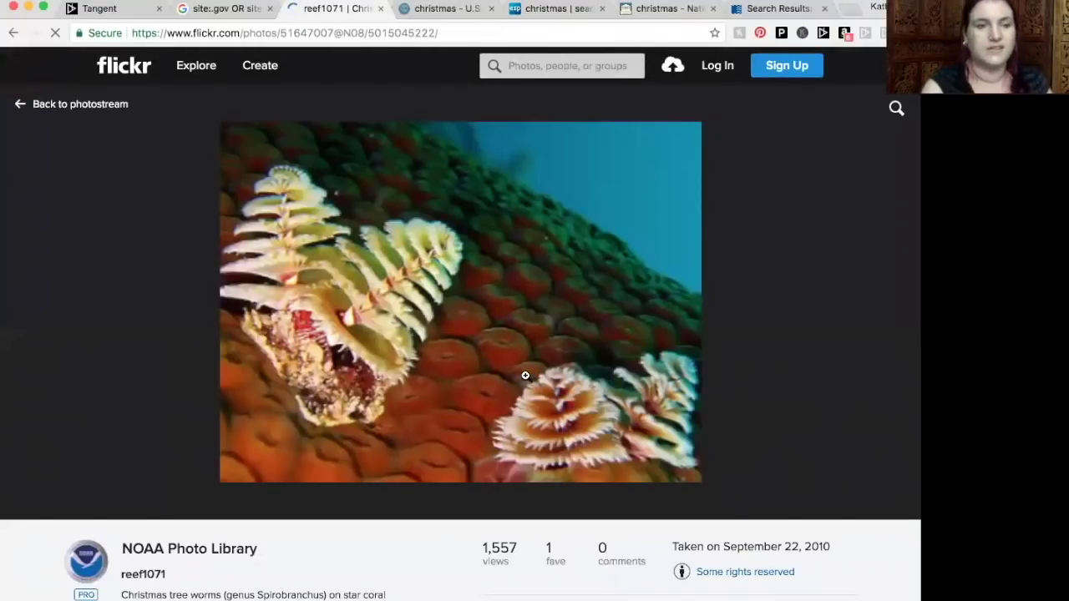
{"action": "left_click", "coordinate": [14, 33]}
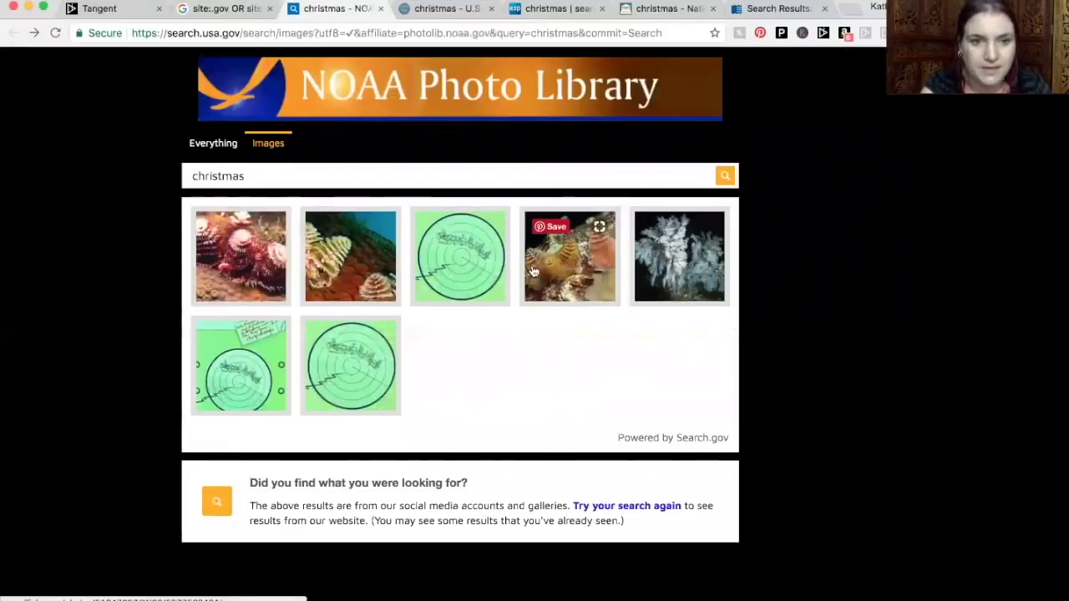
{"action": "left_click", "coordinate": [240, 257]}
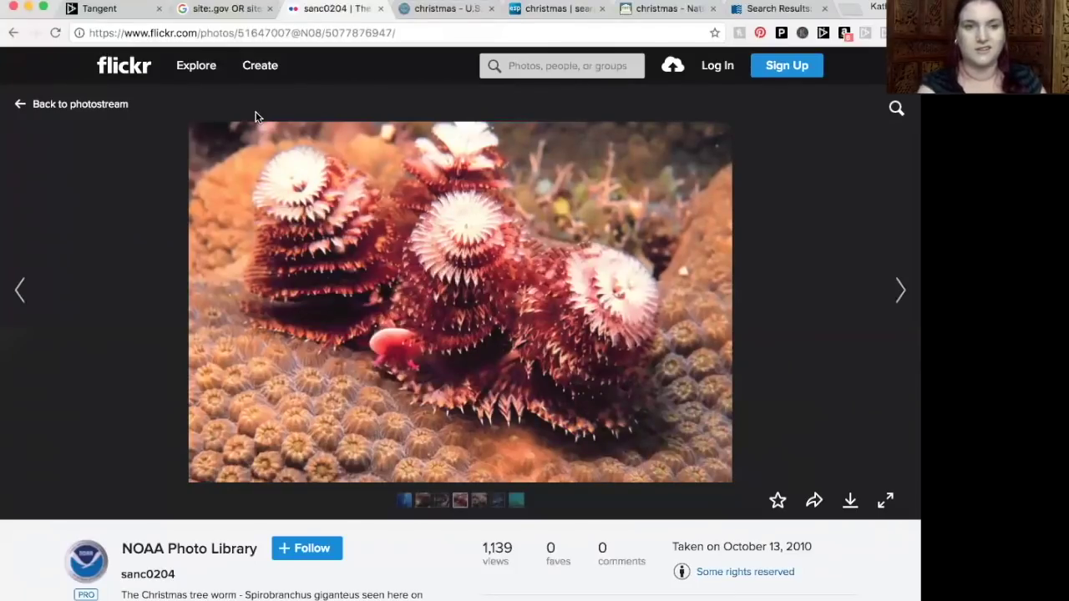
- Browse the U.S. Department of Defense christmas images and examine the Instagram post of Santa with praying service members
{"action": "left_click", "coordinate": [214, 7]}
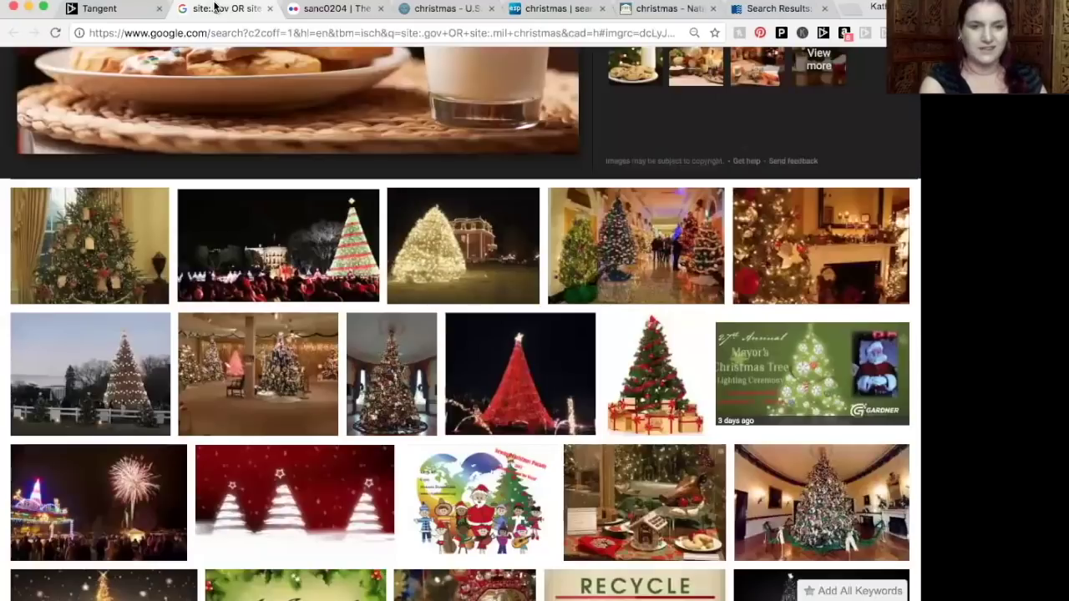
{"action": "left_click", "coordinate": [437, 10]}
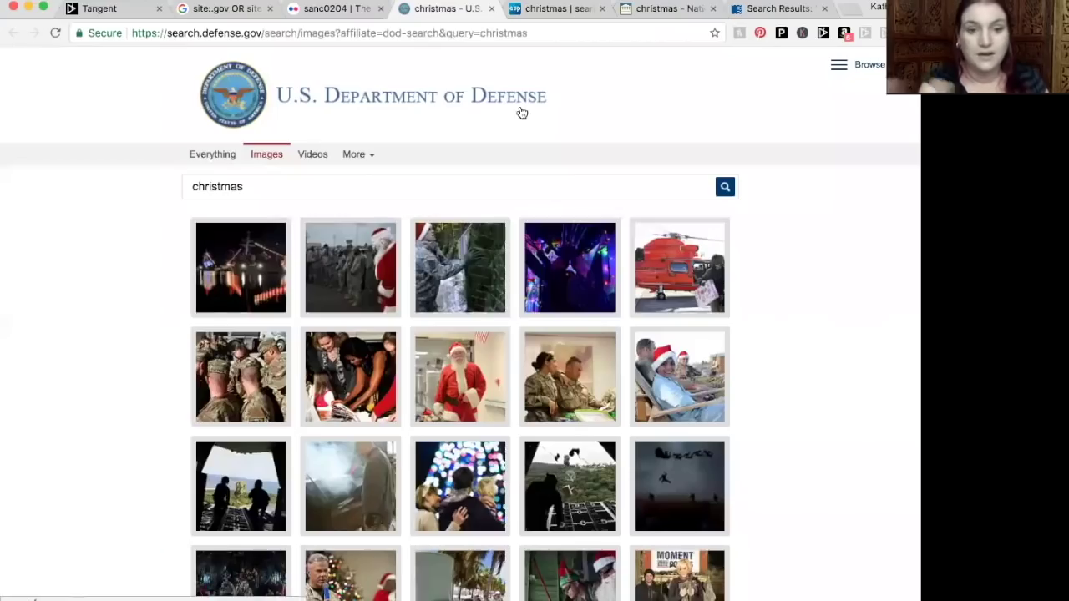
{"action": "scroll", "coordinate": [660, 121], "scroll_direction": "down", "scroll_amount": 1}
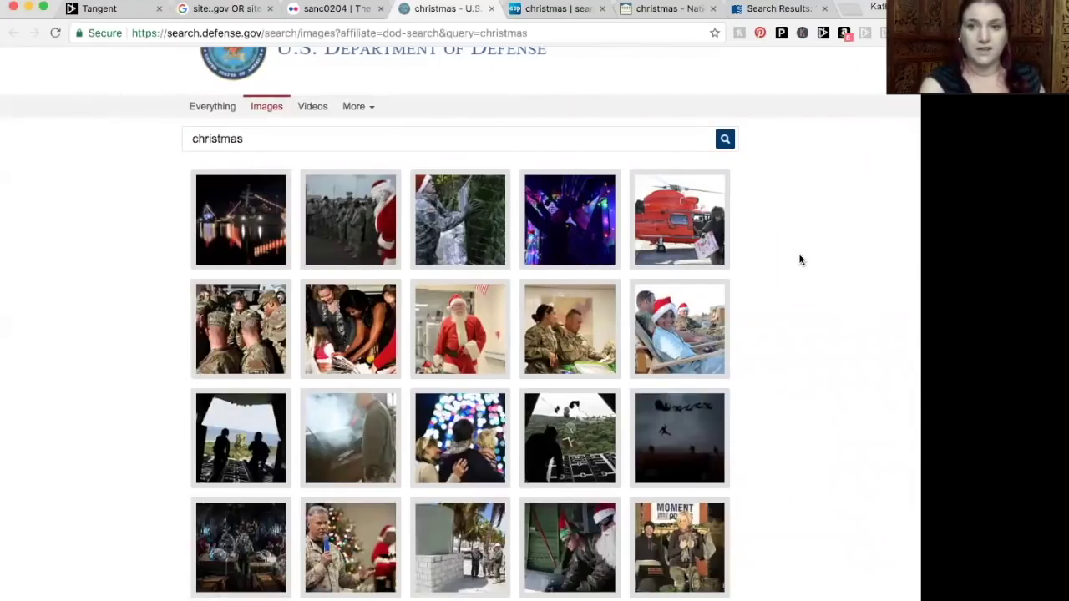
{"action": "left_click", "coordinate": [373, 224]}
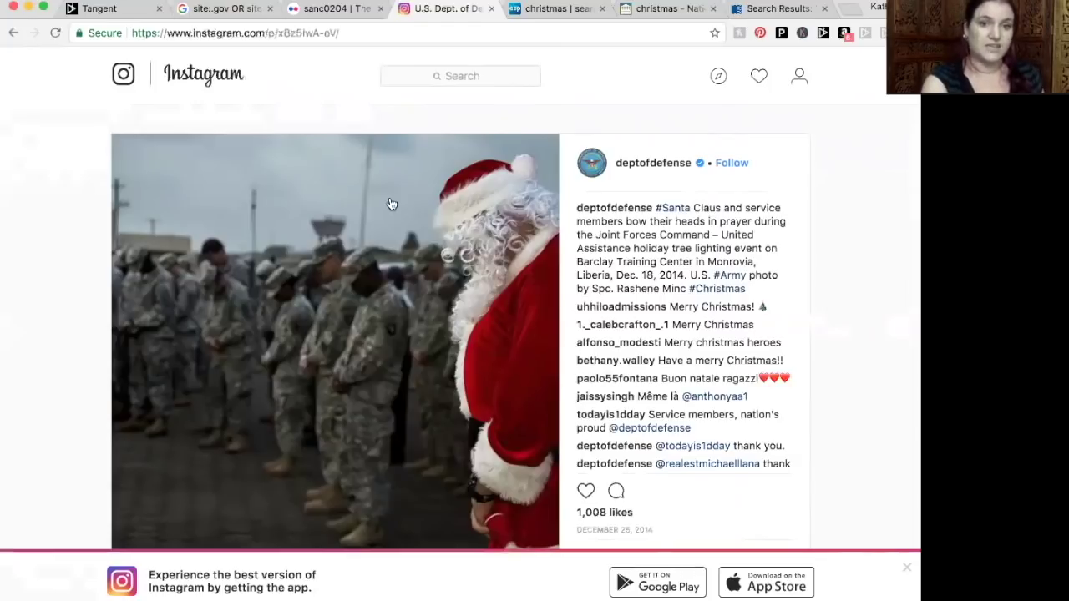
{"action": "scroll", "coordinate": [350, 218], "scroll_direction": "down", "scroll_amount": 2}
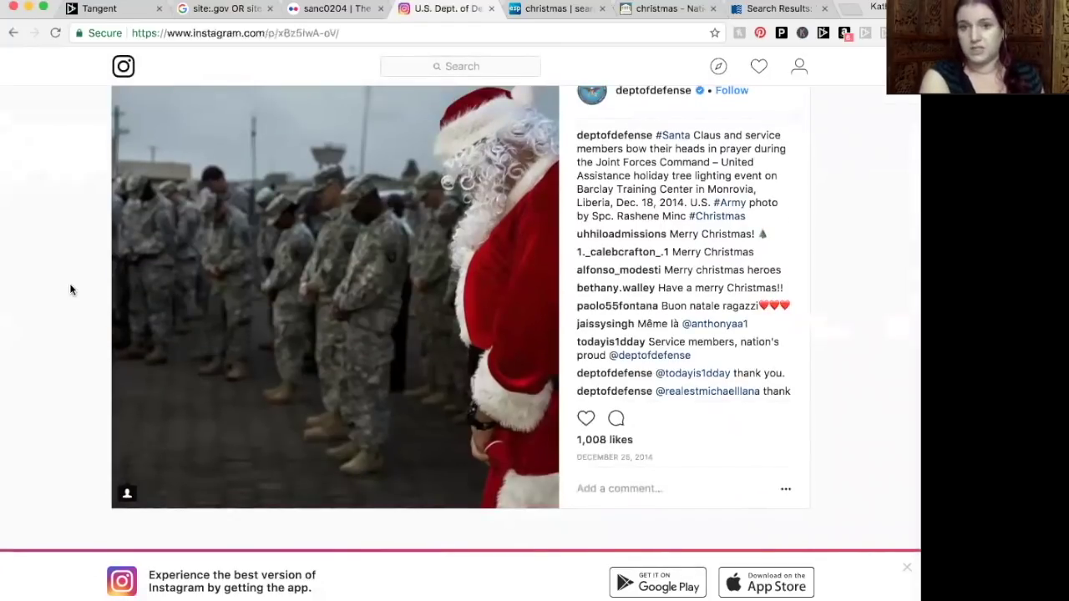
{"action": "scroll", "coordinate": [71, 288], "scroll_direction": "up", "scroll_amount": 1}
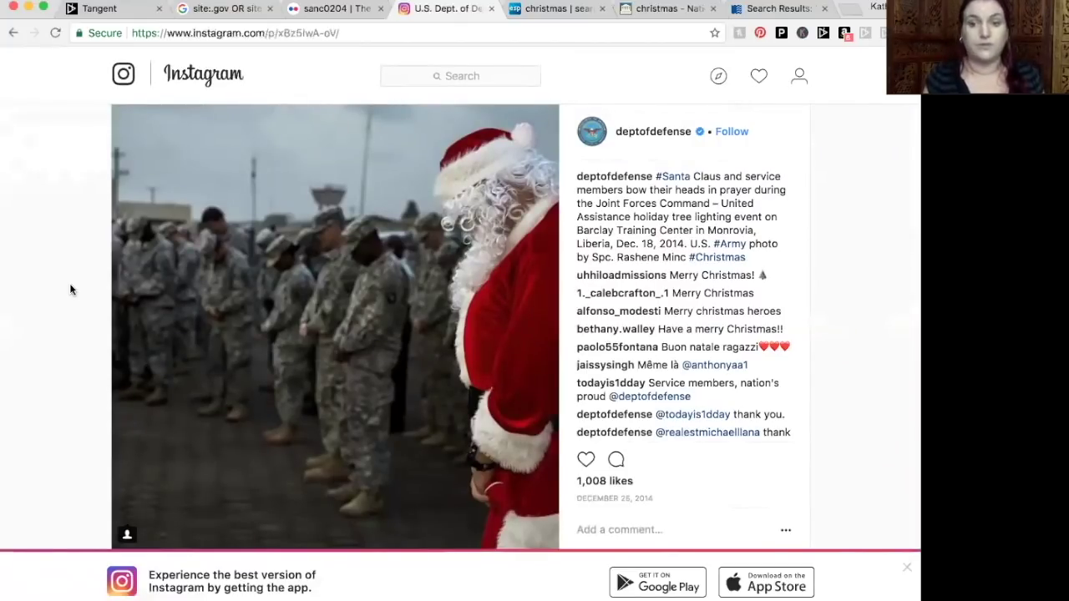
- Look through the everystockphoto NASA results for christmas
{"action": "left_click", "coordinate": [552, 9]}
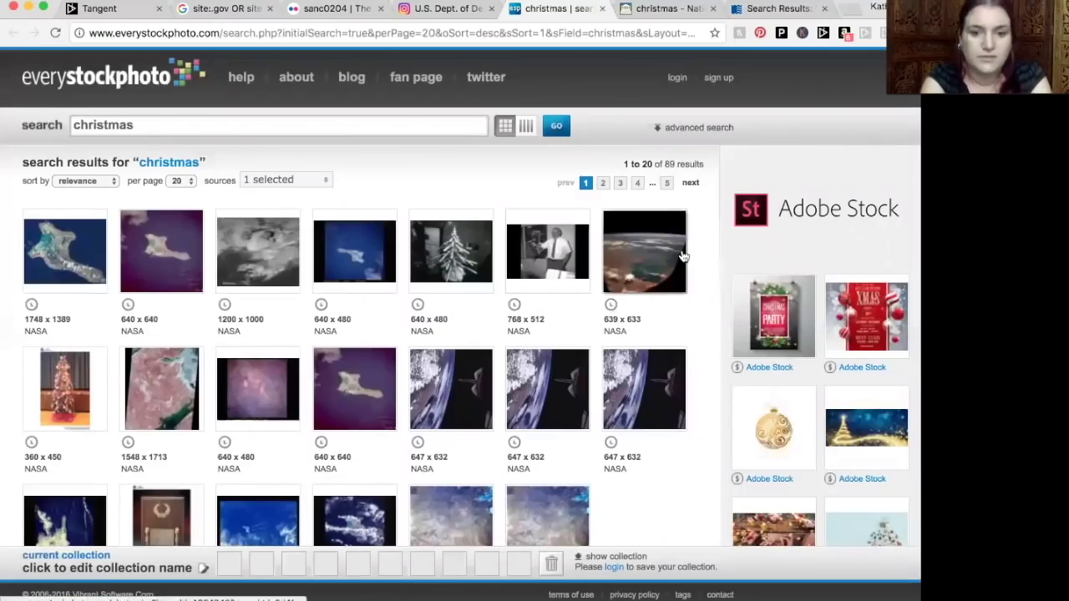
{"action": "scroll", "coordinate": [683, 242], "scroll_direction": "down", "scroll_amount": 3}
{"action": "scroll", "coordinate": [683, 255], "scroll_direction": "up", "scroll_amount": 3}
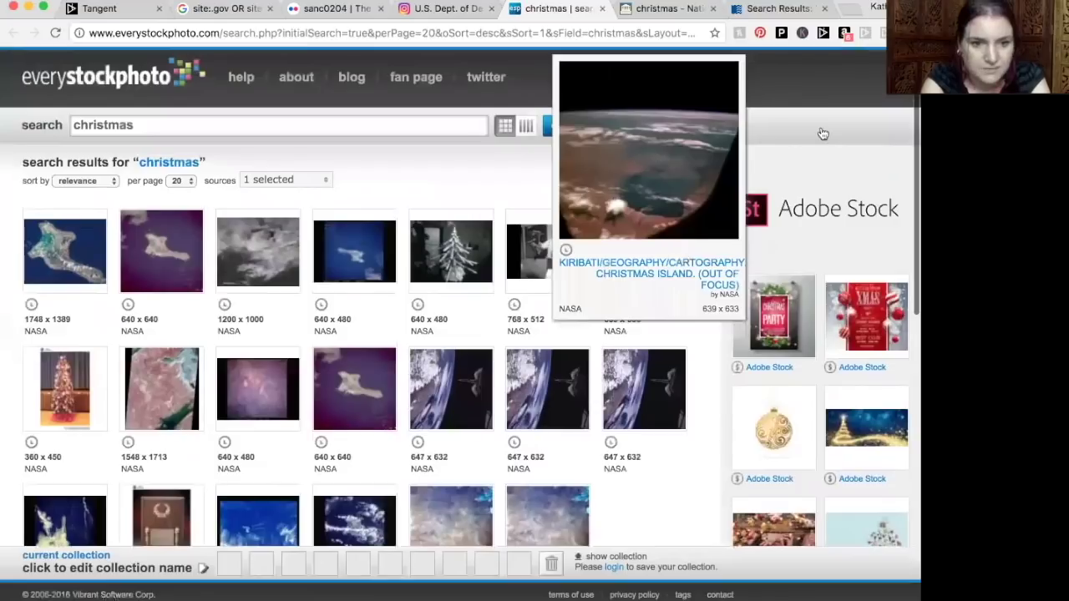
- Browse the National Archives christmas images and view the "Peace" and "And not in a hospital!" Santa posters on Flickr
{"action": "left_click", "coordinate": [664, 11]}
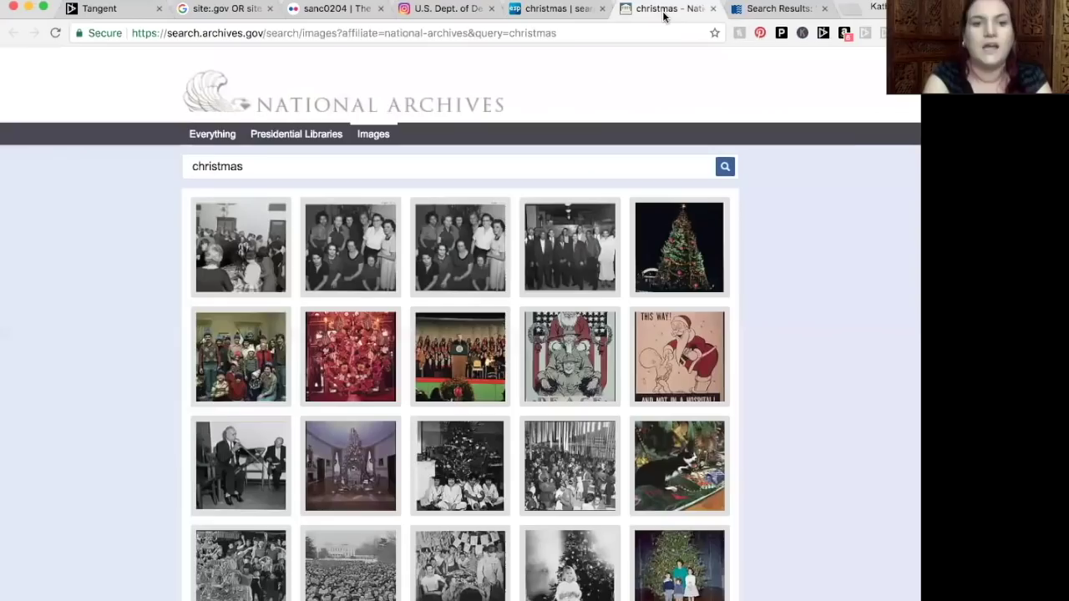
{"action": "scroll", "coordinate": [785, 195], "scroll_direction": "down", "scroll_amount": 3}
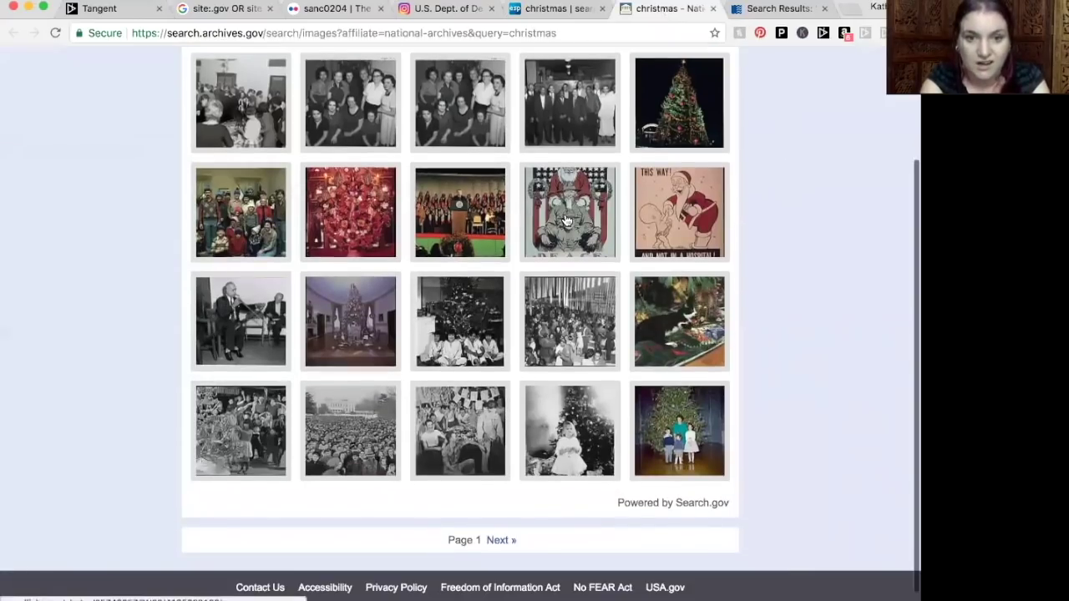
{"action": "left_click", "coordinate": [566, 219]}
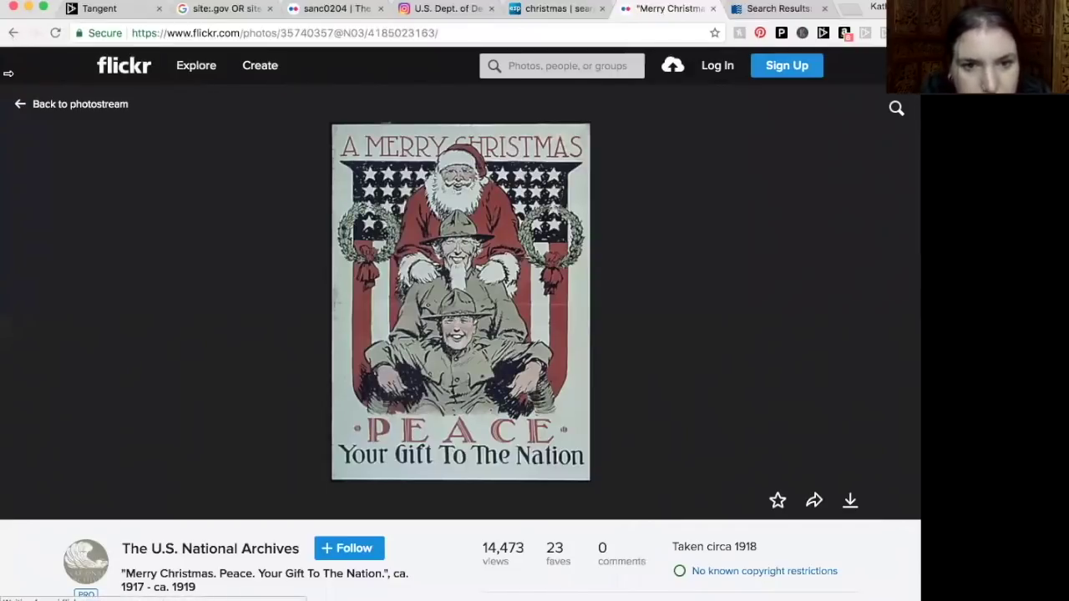
{"action": "left_click", "coordinate": [12, 32]}
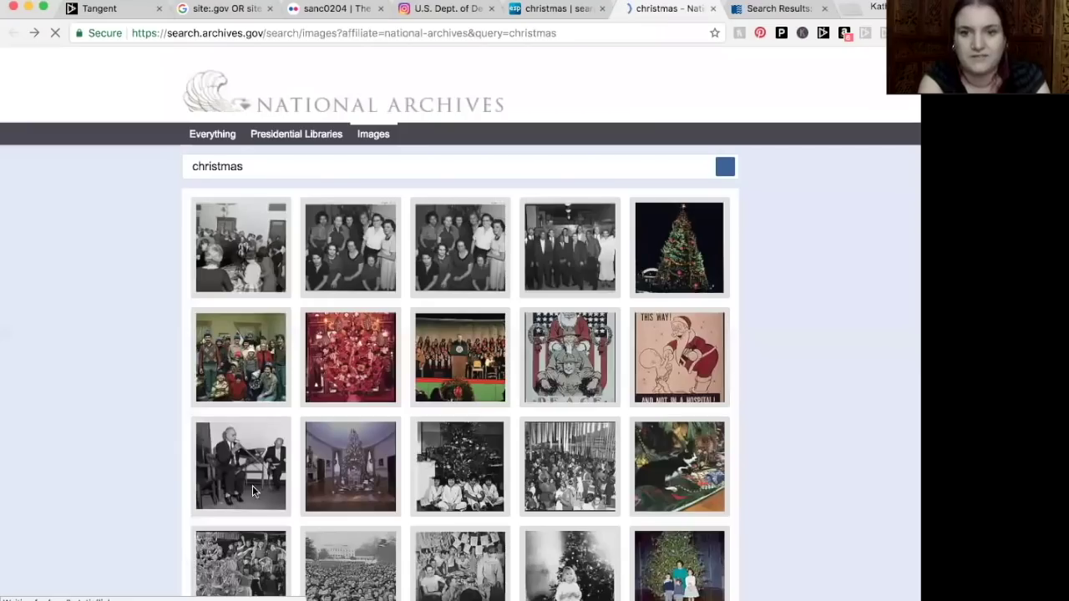
{"action": "left_click", "coordinate": [685, 359]}
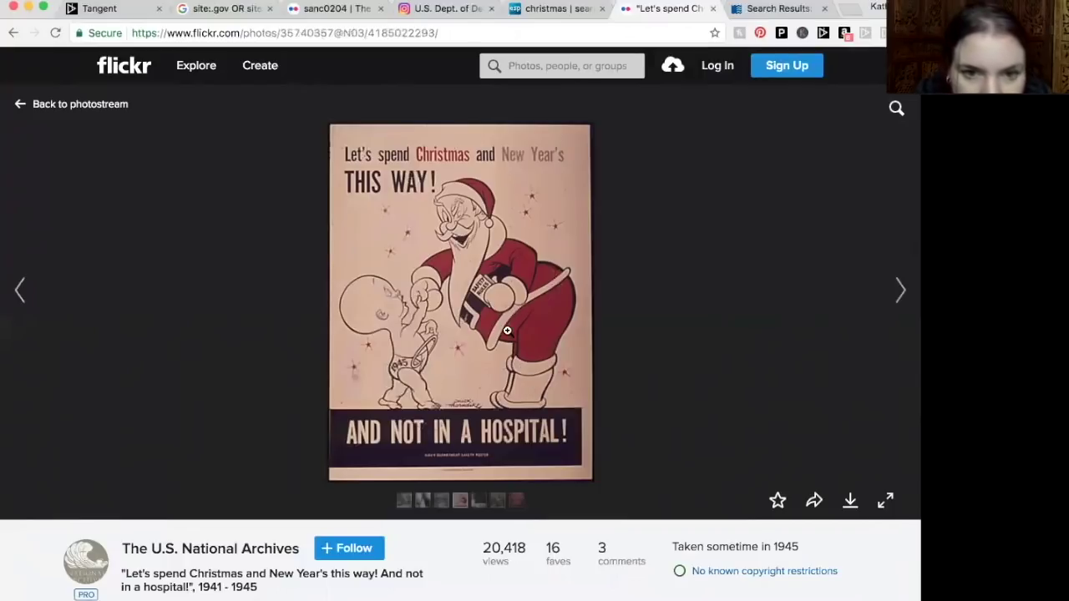
{"action": "scroll", "coordinate": [509, 331], "scroll_direction": "down", "scroll_amount": 1}
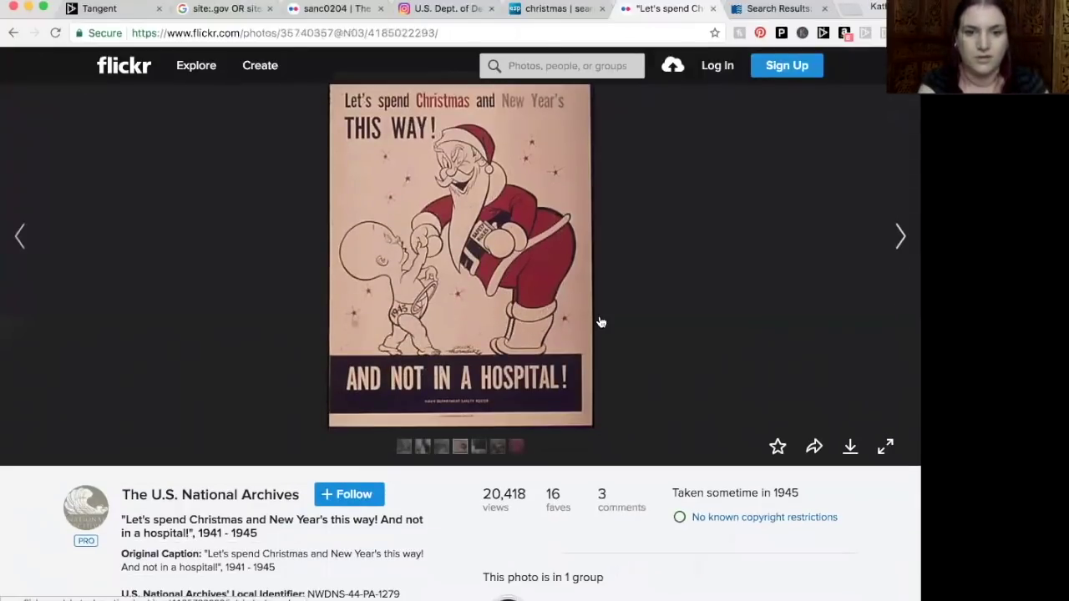
- Read the caption and usage restrictions of the "And not in a hospital!" poster on Flickr and view the Library of Congress christmas results
{"action": "scroll", "coordinate": [589, 322], "scroll_direction": "down", "scroll_amount": 1}
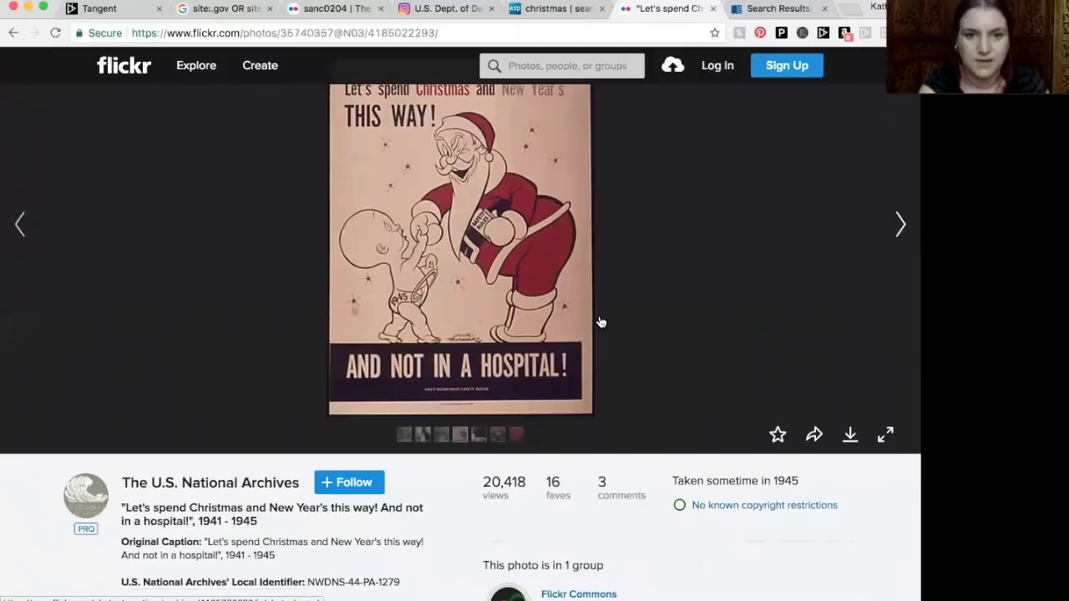
{"action": "scroll", "coordinate": [573, 234], "scroll_direction": "down", "scroll_amount": 5}
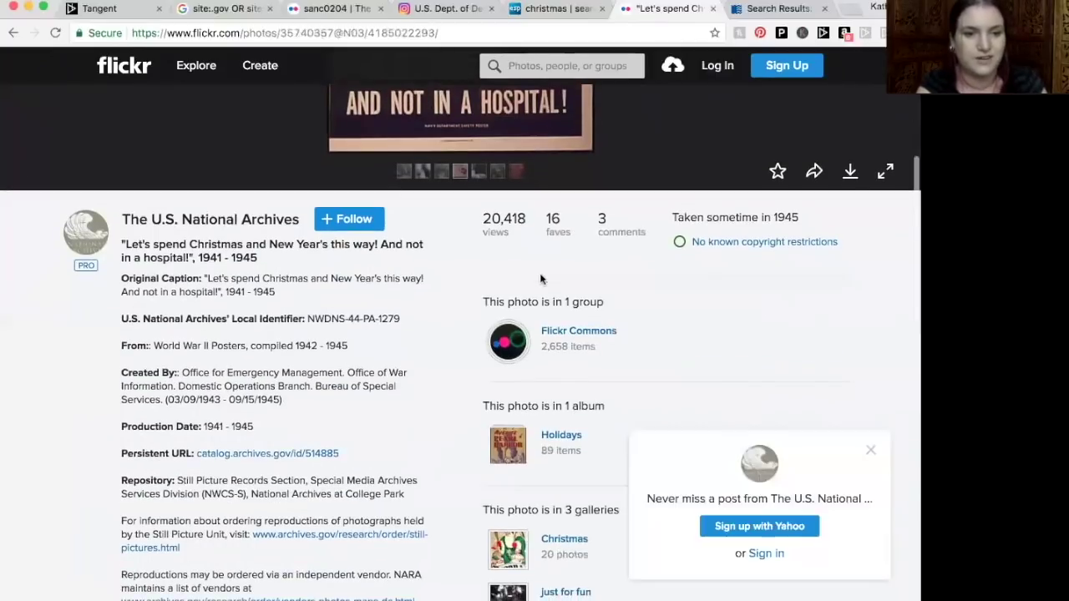
{"action": "scroll", "coordinate": [410, 316], "scroll_direction": "down", "scroll_amount": 4}
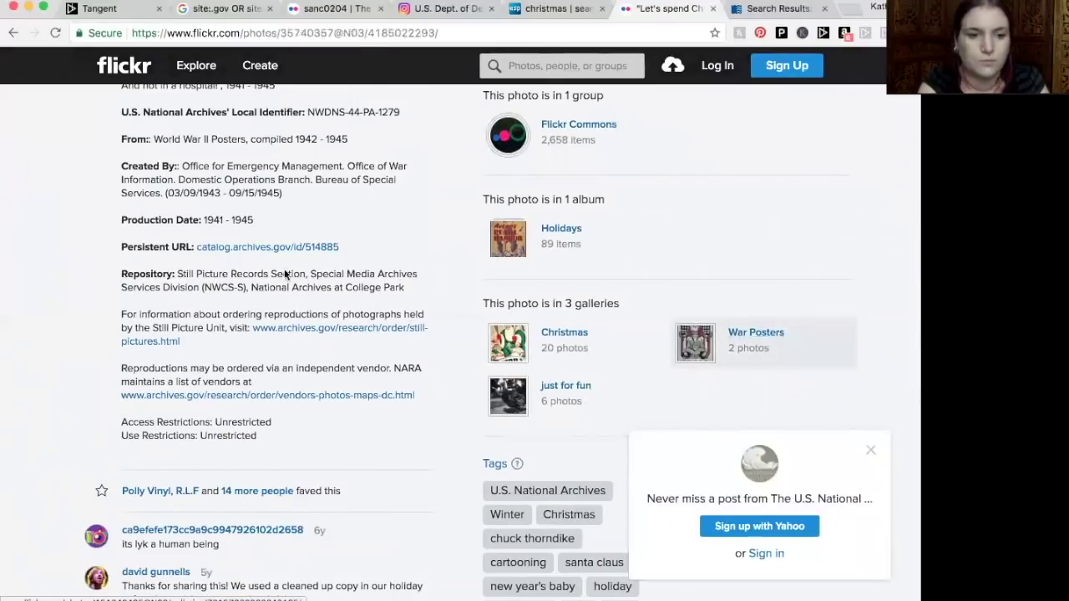
{"action": "scroll", "coordinate": [284, 271], "scroll_direction": "down", "scroll_amount": 3}
{"action": "scroll", "coordinate": [284, 271], "scroll_direction": "up", "scroll_amount": 15}
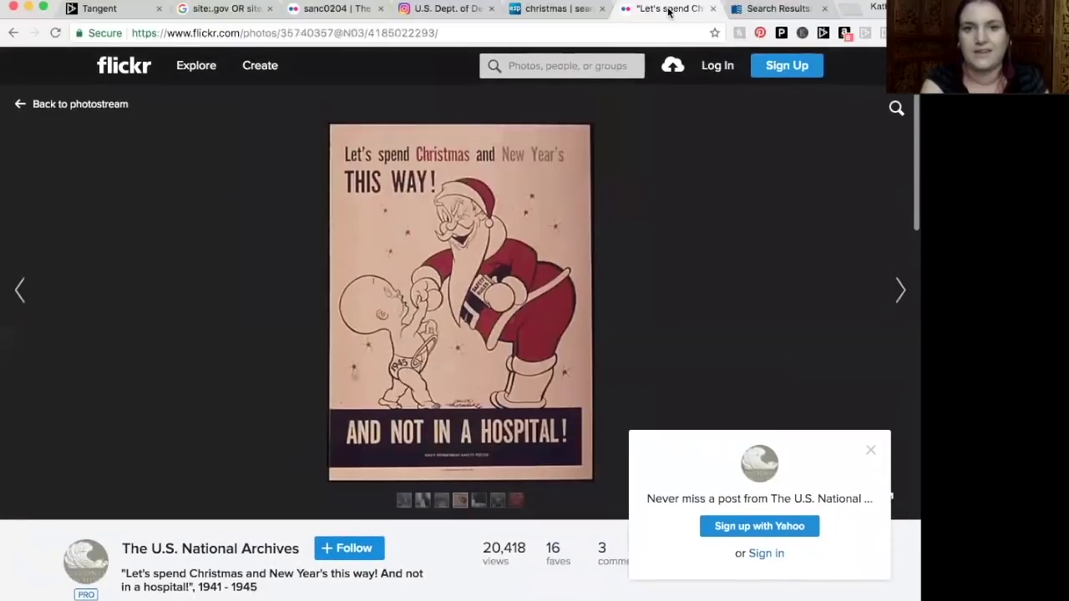
{"action": "left_click", "coordinate": [754, 10]}
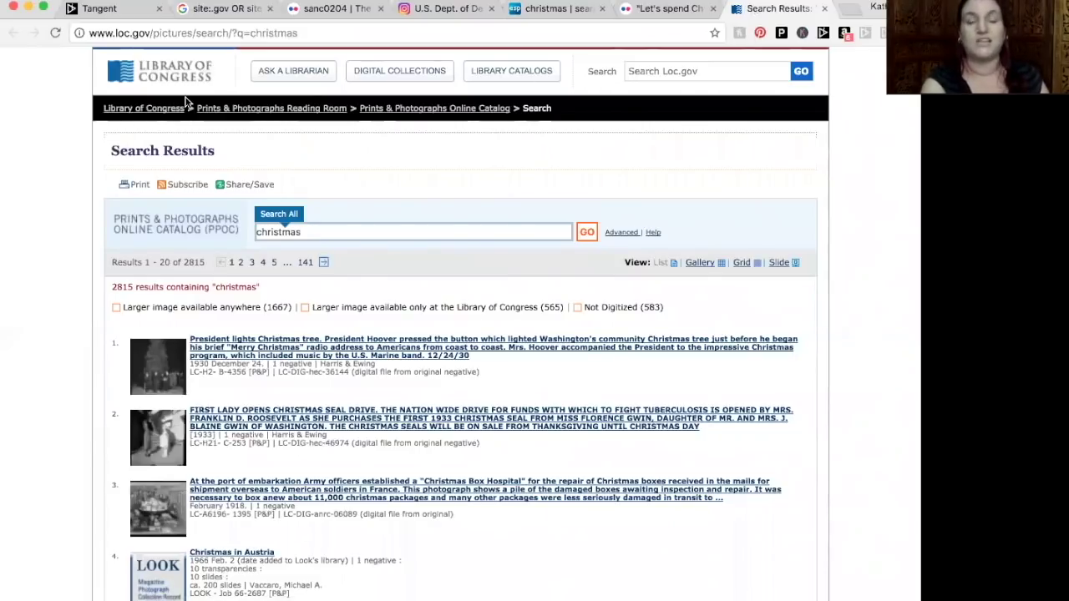
- Return to Tangent Explorer and run the PD Vector Search Blast for christmas
{"action": "left_click", "coordinate": [98, 8]}
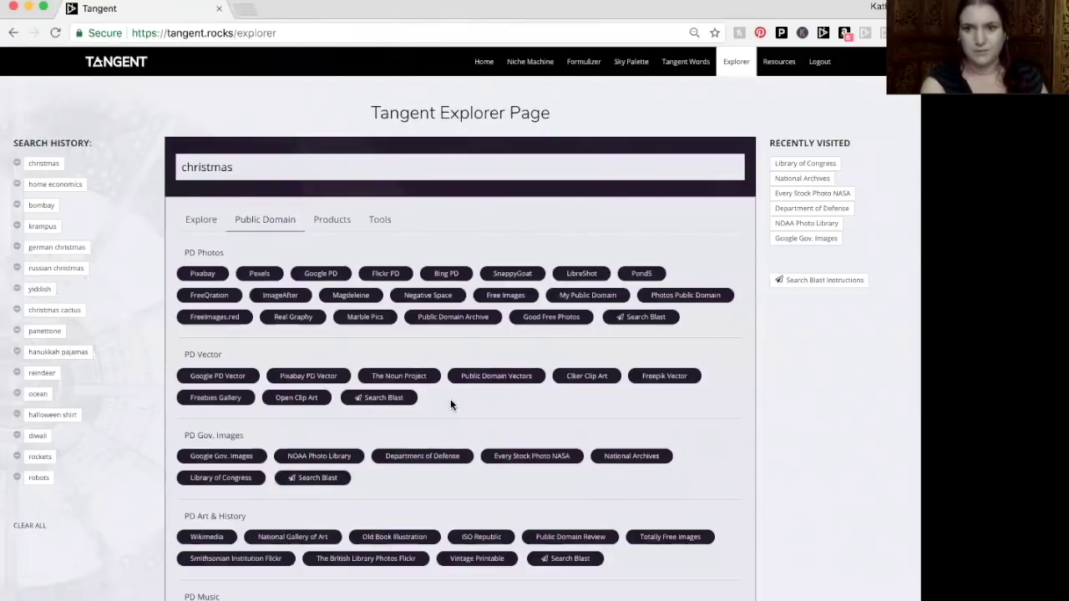
{"action": "left_click", "coordinate": [384, 399]}
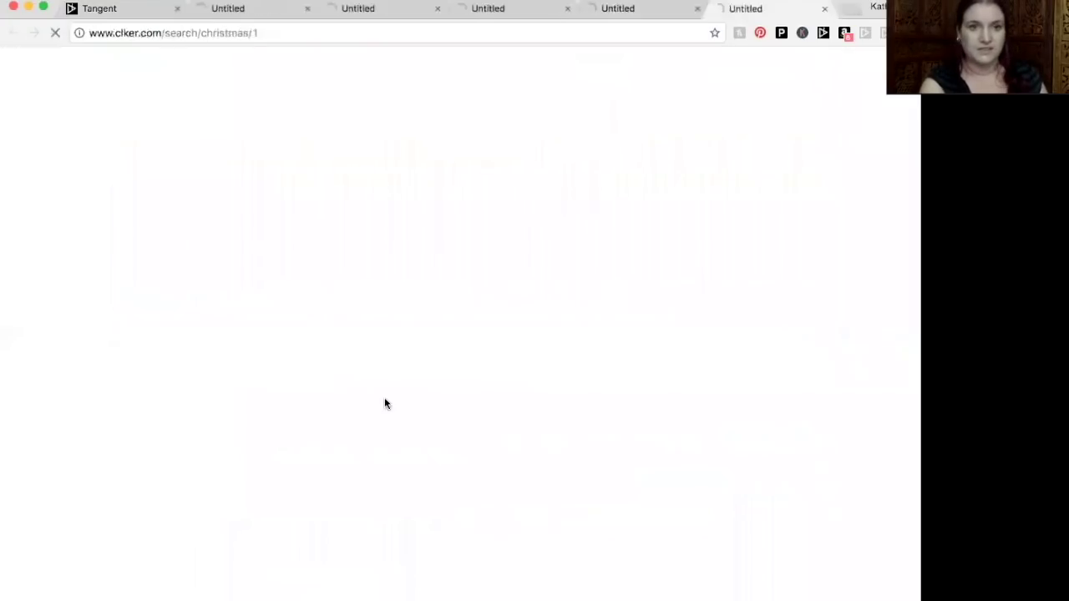
{"action": "left_click", "coordinate": [118, 8]}
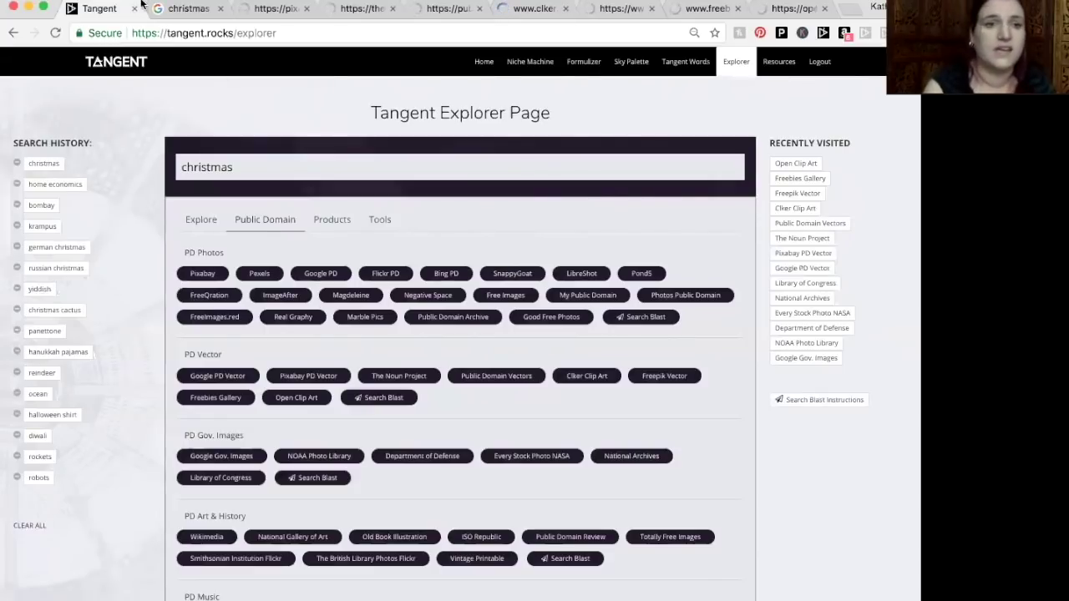
- Browse the Google image results for christmas vector that are labeled for reuse
{"action": "left_click", "coordinate": [187, 10]}
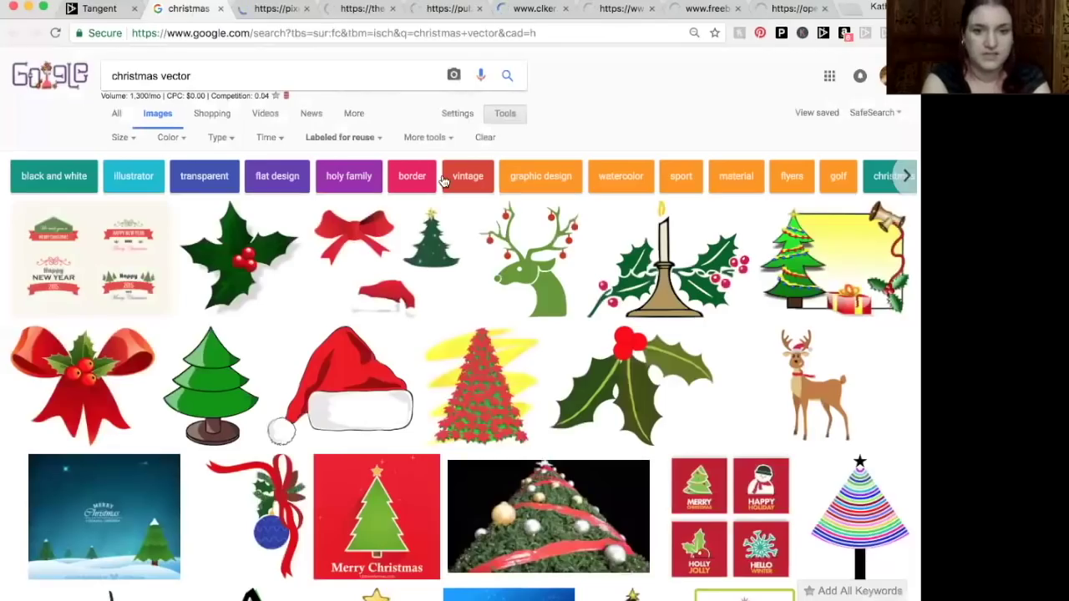
{"action": "scroll", "coordinate": [726, 257], "scroll_direction": "down", "scroll_amount": 6}
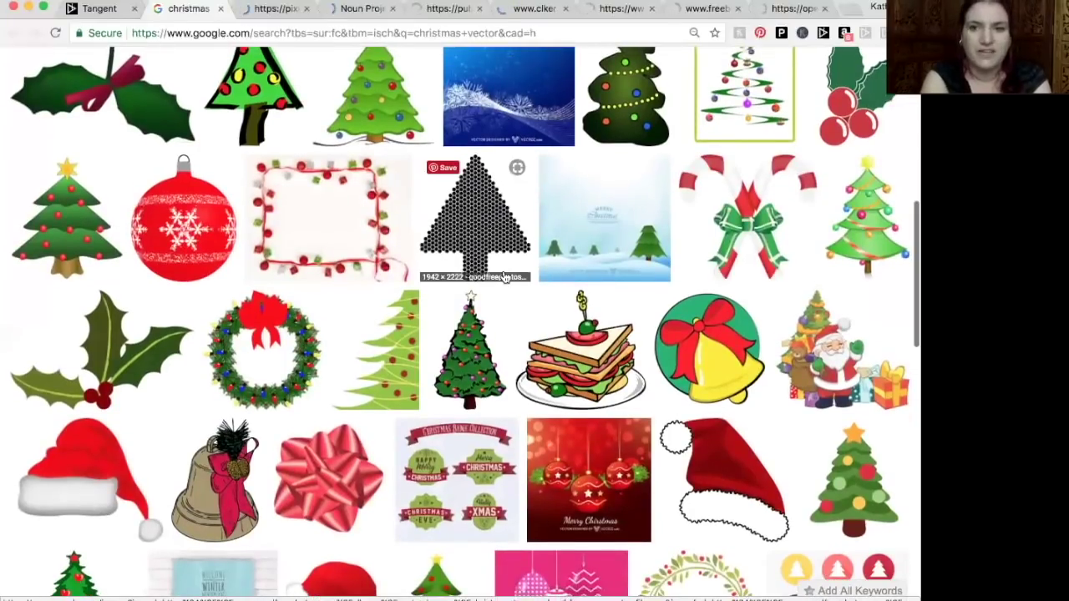
{"action": "scroll", "coordinate": [506, 277], "scroll_direction": "down", "scroll_amount": 1}
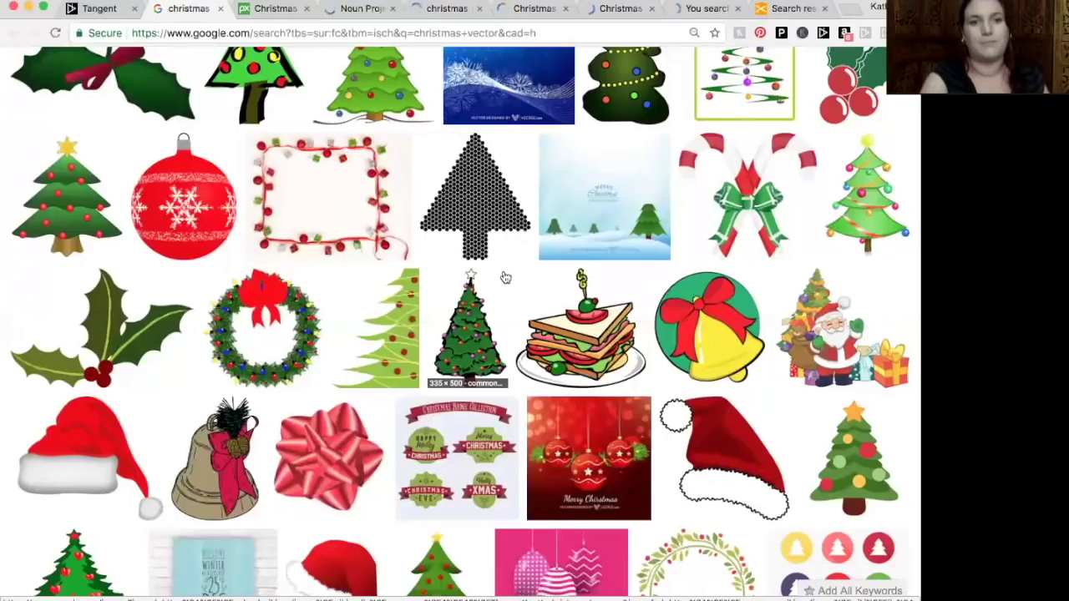
- Browse the Pixabay christmas vector graphics, including the snowflake pattern, holiday characters and silhouettes
{"action": "left_click", "coordinate": [275, 9]}
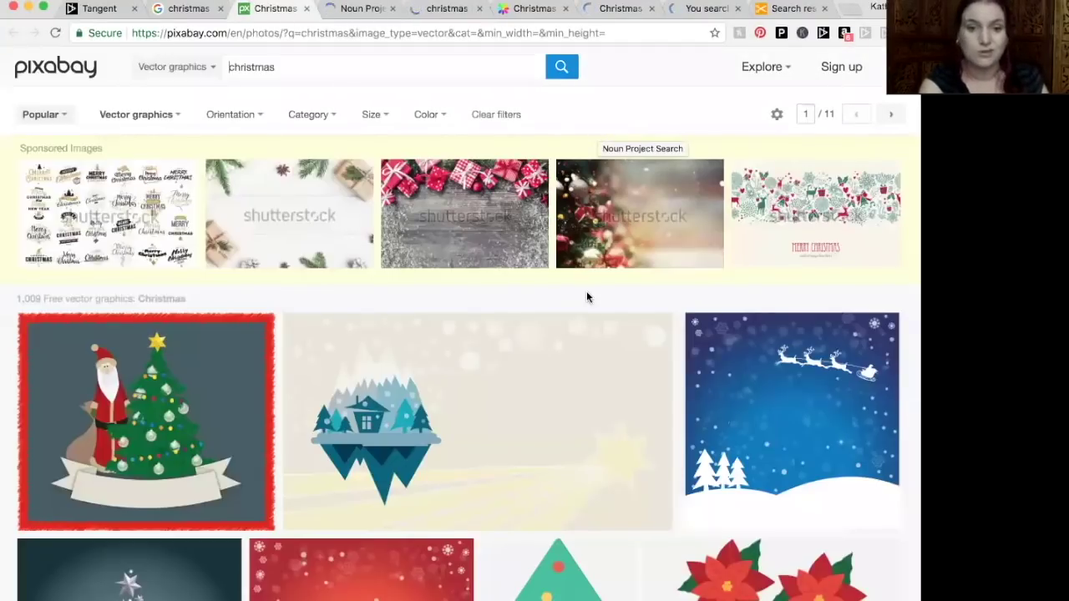
{"action": "scroll", "coordinate": [587, 297], "scroll_direction": "down", "scroll_amount": 5}
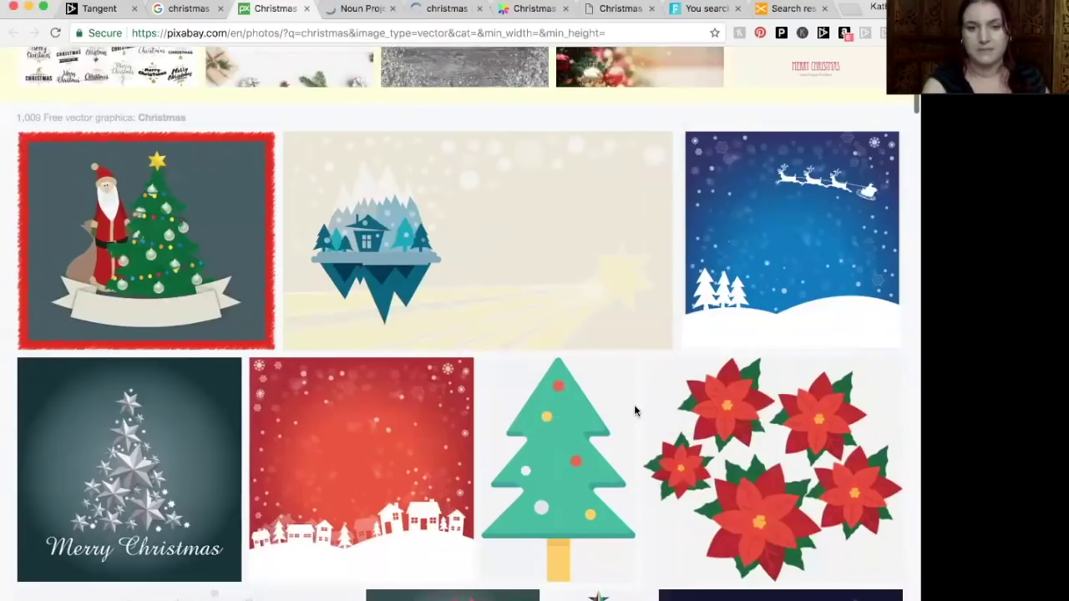
{"action": "scroll", "coordinate": [634, 411], "scroll_direction": "down", "scroll_amount": 5}
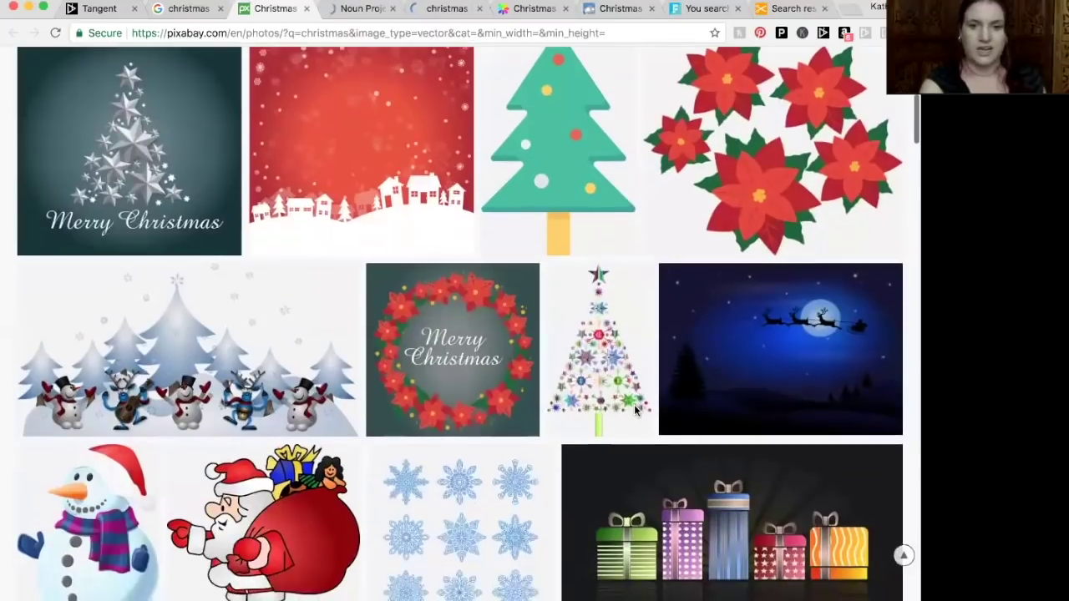
{"action": "scroll", "coordinate": [635, 410], "scroll_direction": "down", "scroll_amount": 3}
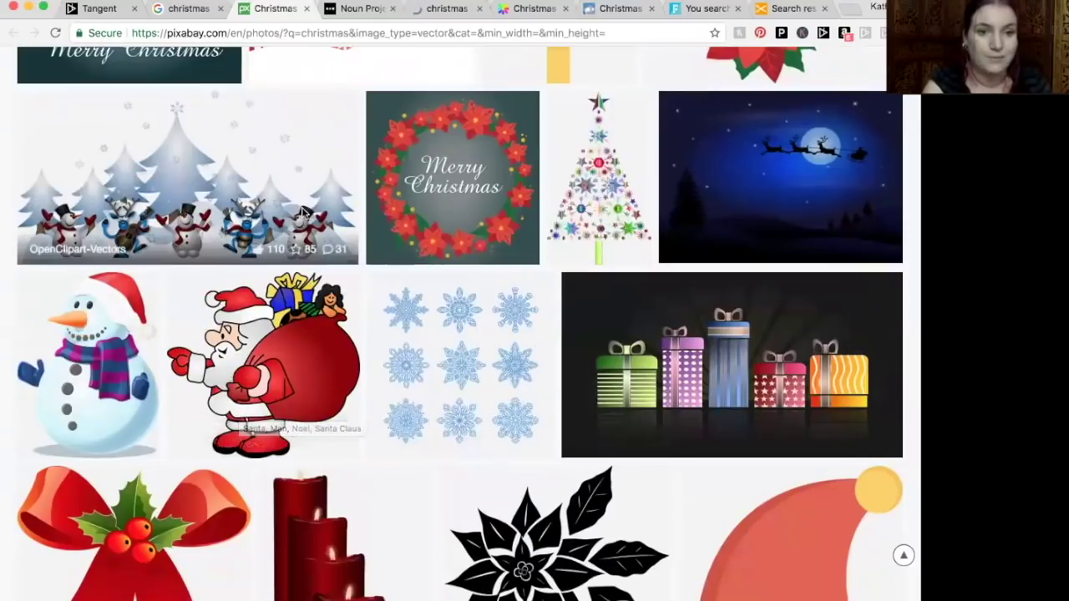
{"action": "scroll", "coordinate": [370, 294], "scroll_direction": "down", "scroll_amount": 4}
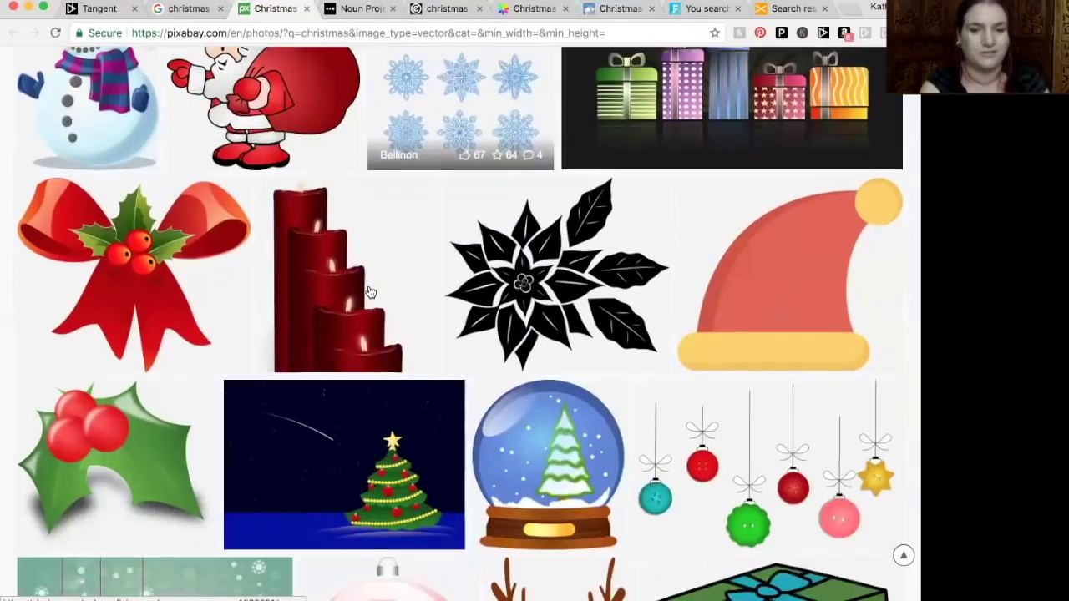
{"action": "scroll", "coordinate": [370, 292], "scroll_direction": "down", "scroll_amount": 10}
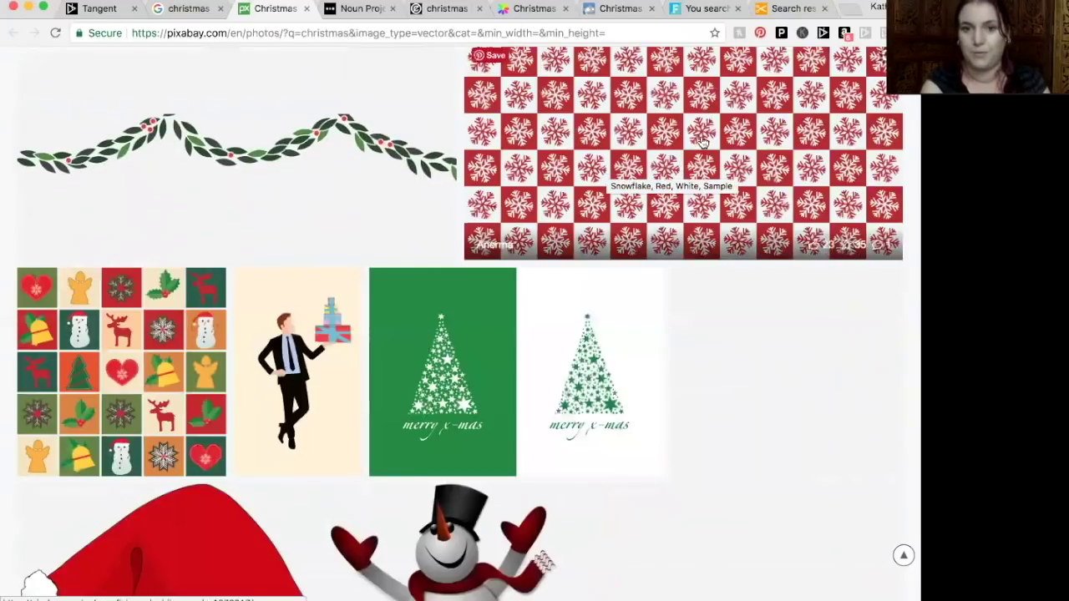
{"action": "scroll", "coordinate": [710, 151], "scroll_direction": "up", "scroll_amount": 3}
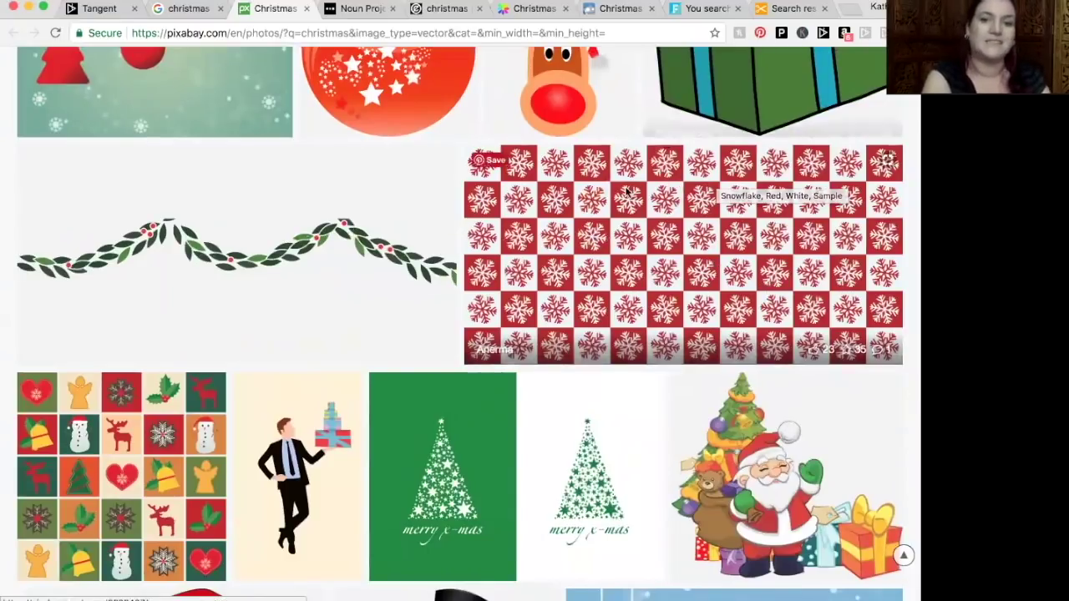
{"action": "scroll", "coordinate": [424, 294], "scroll_direction": "down", "scroll_amount": 1}
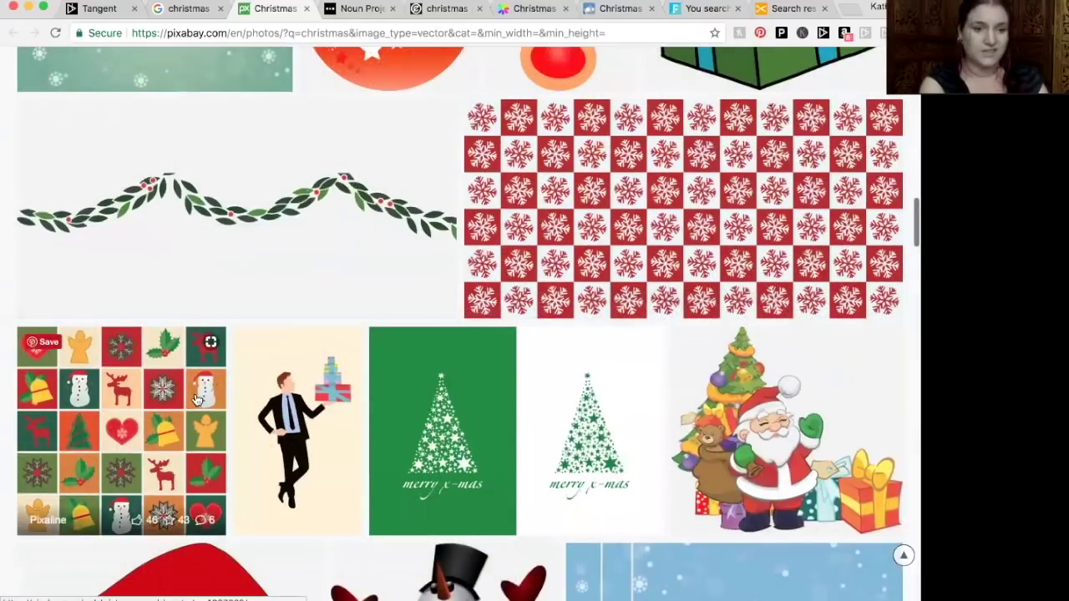
{"action": "scroll", "coordinate": [301, 309], "scroll_direction": "down", "scroll_amount": 10}
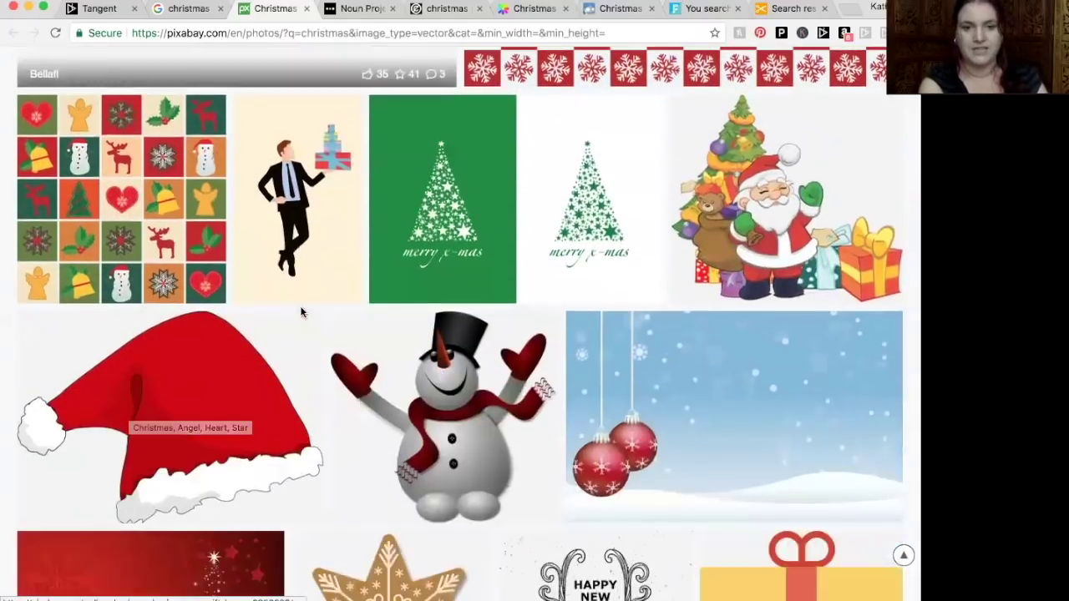
{"action": "scroll", "coordinate": [301, 313], "scroll_direction": "down", "scroll_amount": 2}
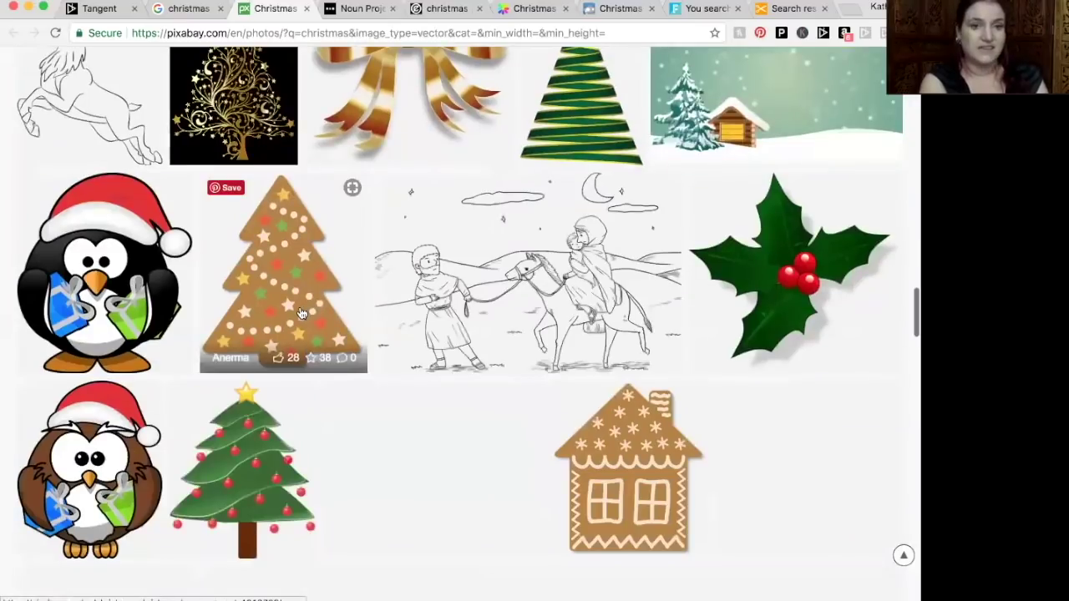
{"action": "scroll", "coordinate": [302, 314], "scroll_direction": "down", "scroll_amount": 1}
{"action": "scroll", "coordinate": [302, 313], "scroll_direction": "down", "scroll_amount": 6}
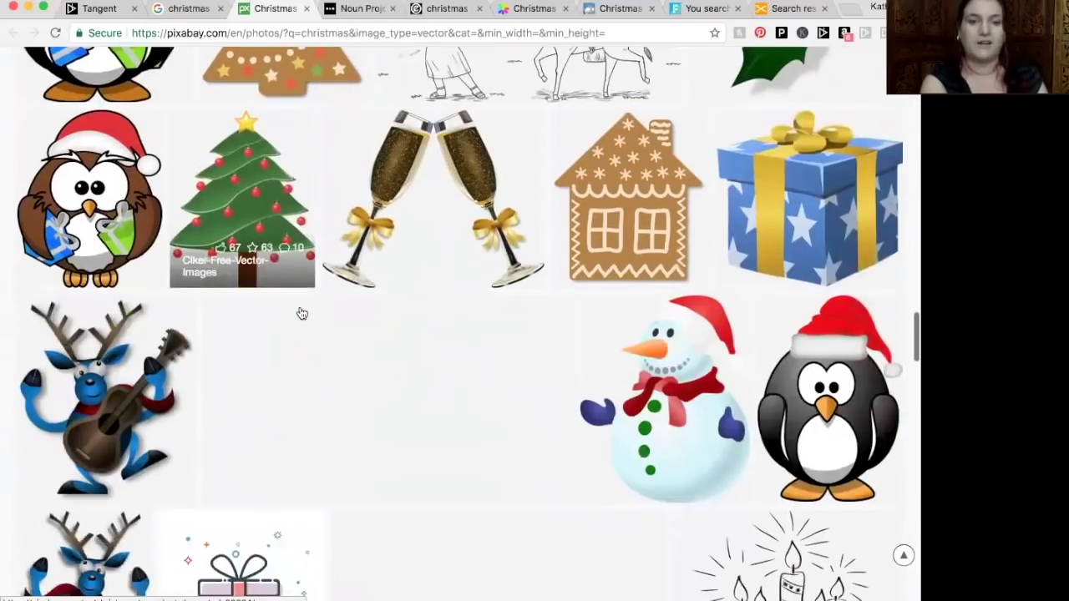
{"action": "scroll", "coordinate": [301, 313], "scroll_direction": "down", "scroll_amount": 3}
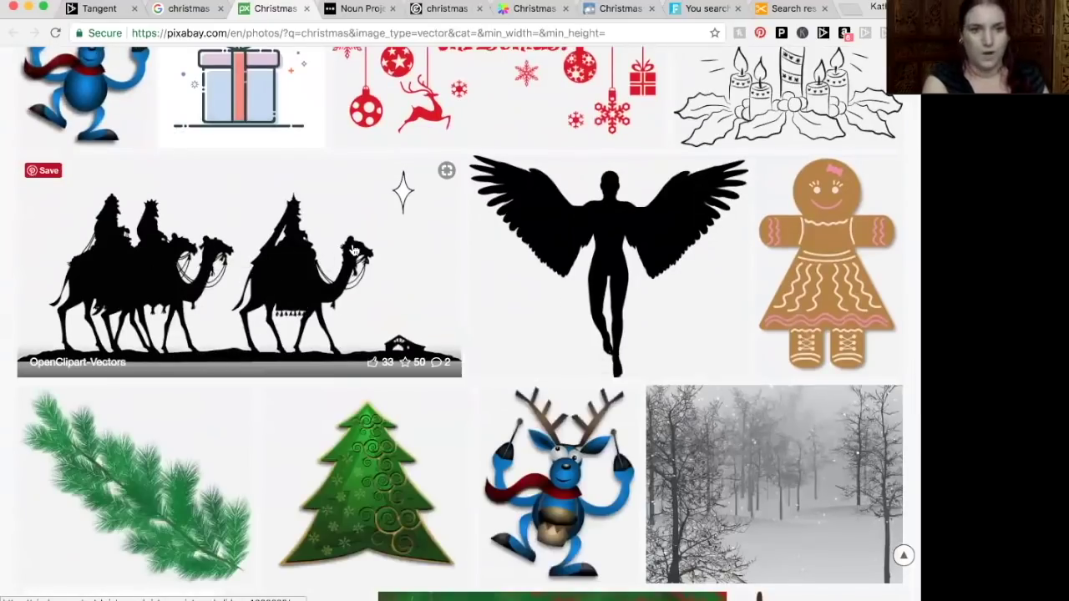
{"action": "scroll", "coordinate": [353, 249], "scroll_direction": "down", "scroll_amount": 15}
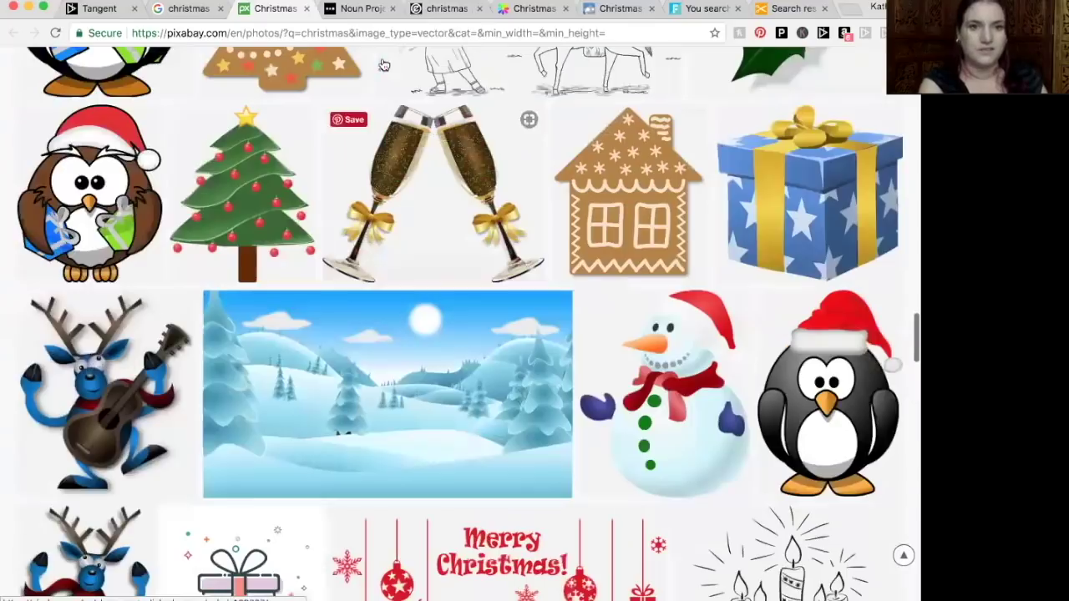
- Look through the Noun Project icons for christmas
{"action": "left_click", "coordinate": [352, 9]}
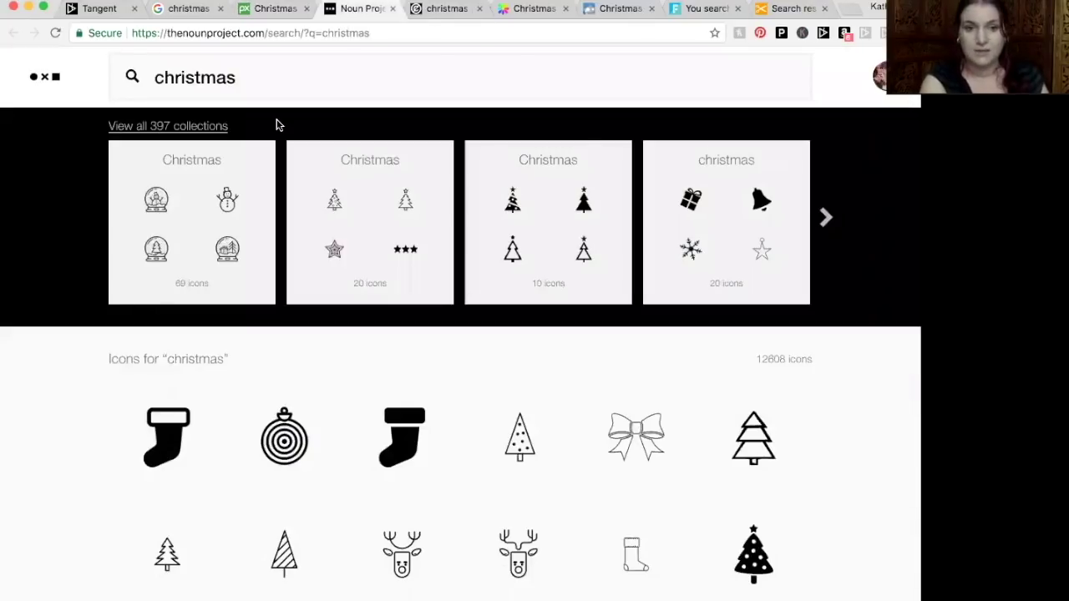
{"action": "scroll", "coordinate": [82, 266], "scroll_direction": "down", "scroll_amount": 2}
{"action": "scroll", "coordinate": [82, 267], "scroll_direction": "down", "scroll_amount": 3}
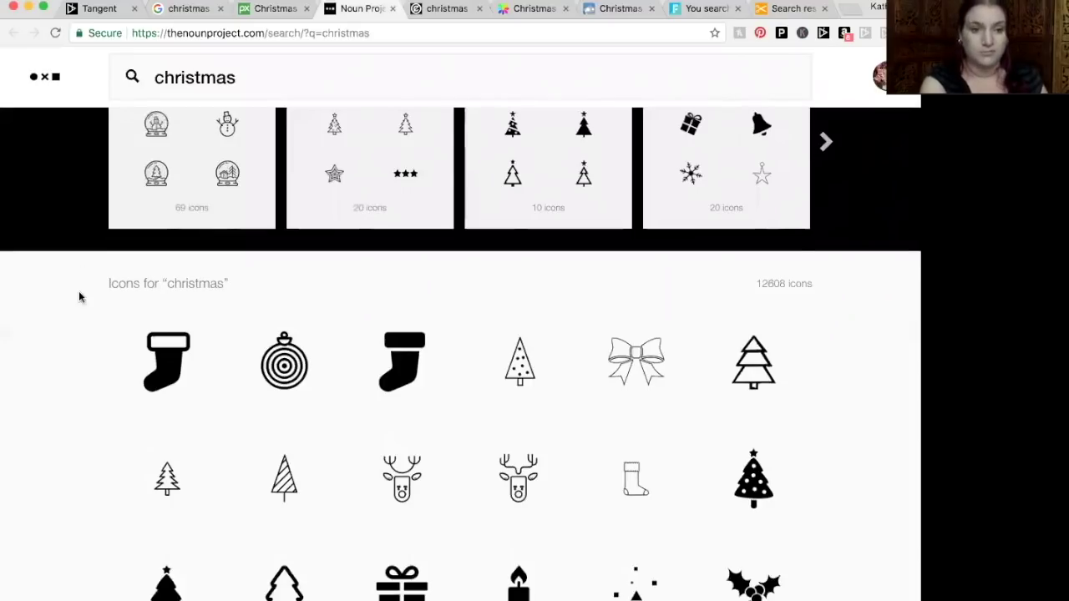
{"action": "scroll", "coordinate": [92, 437], "scroll_direction": "down", "scroll_amount": 7}
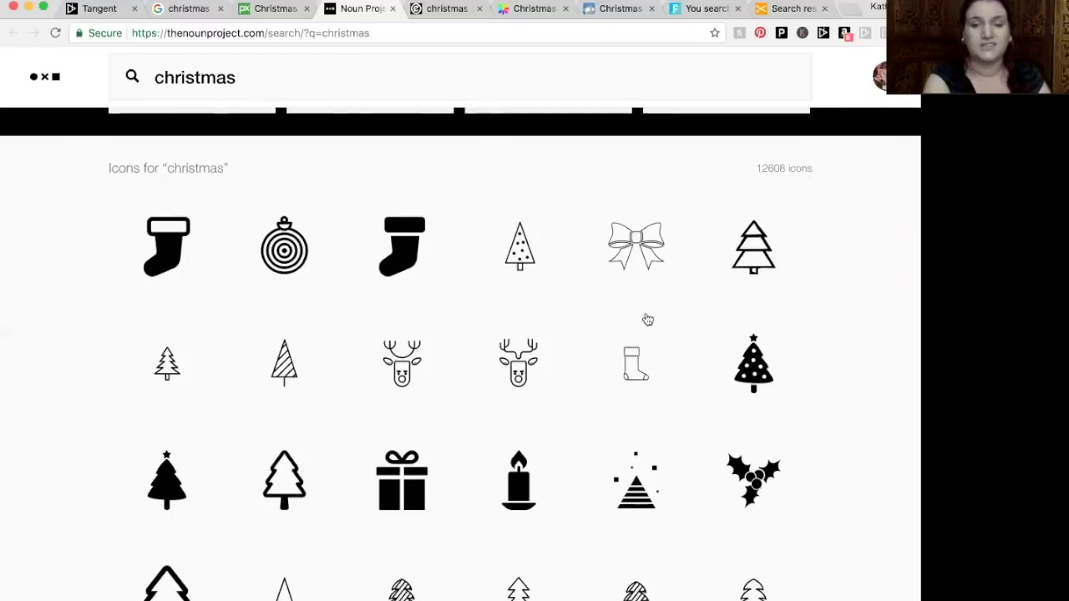
{"action": "scroll", "coordinate": [557, 311], "scroll_direction": "down", "scroll_amount": 3}
{"action": "scroll", "coordinate": [559, 311], "scroll_direction": "down", "scroll_amount": 15}
{"action": "scroll", "coordinate": [559, 312], "scroll_direction": "down", "scroll_amount": 5}
{"action": "scroll", "coordinate": [559, 312], "scroll_direction": "up", "scroll_amount": 20}
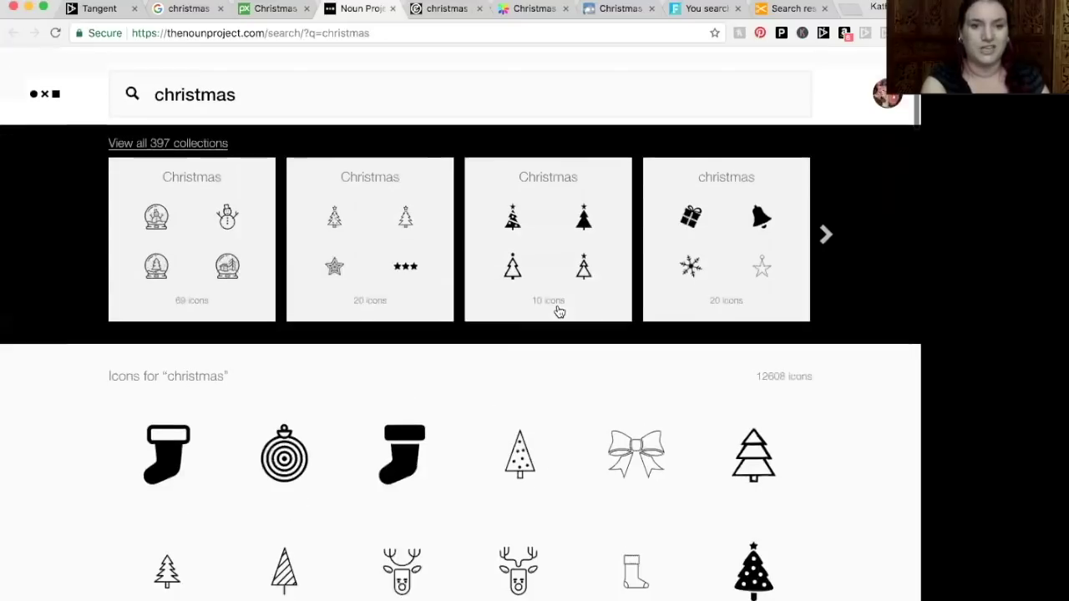
- Show more Noun Project christmas collections and view the 15-icon collection with the snowman, Santa, gingerbread man and reindeer
{"action": "left_click", "coordinate": [826, 218]}
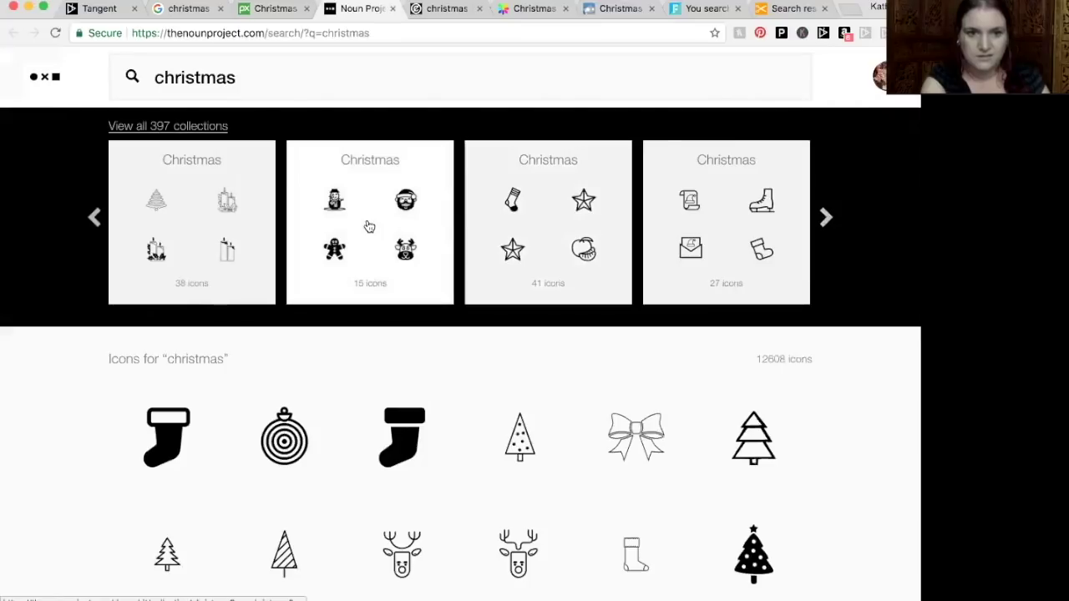
{"action": "left_click", "coordinate": [370, 226]}
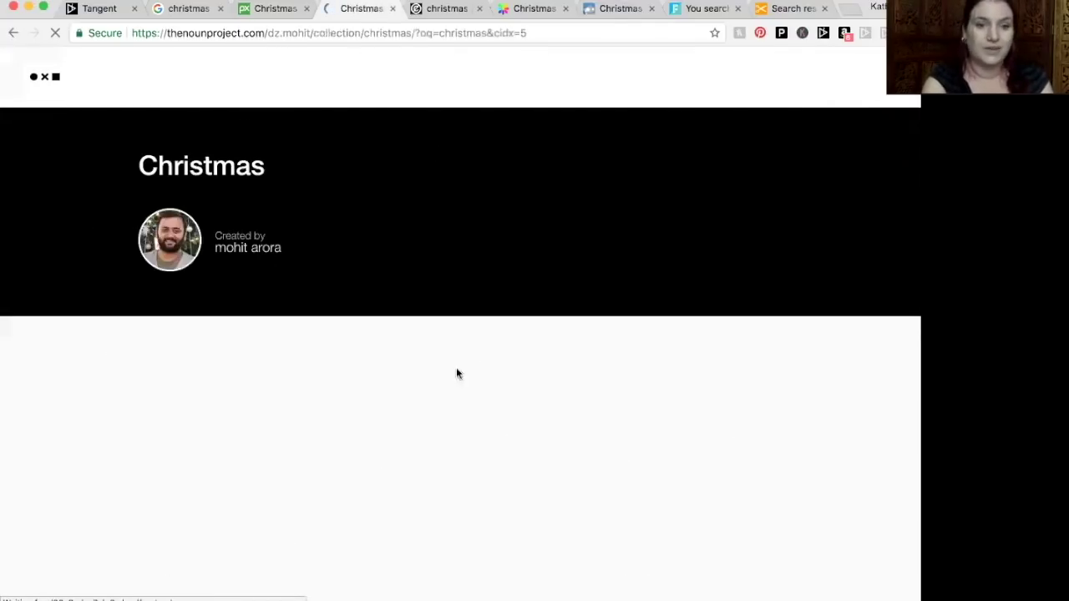
{"action": "scroll", "coordinate": [532, 299], "scroll_direction": "down", "scroll_amount": 1}
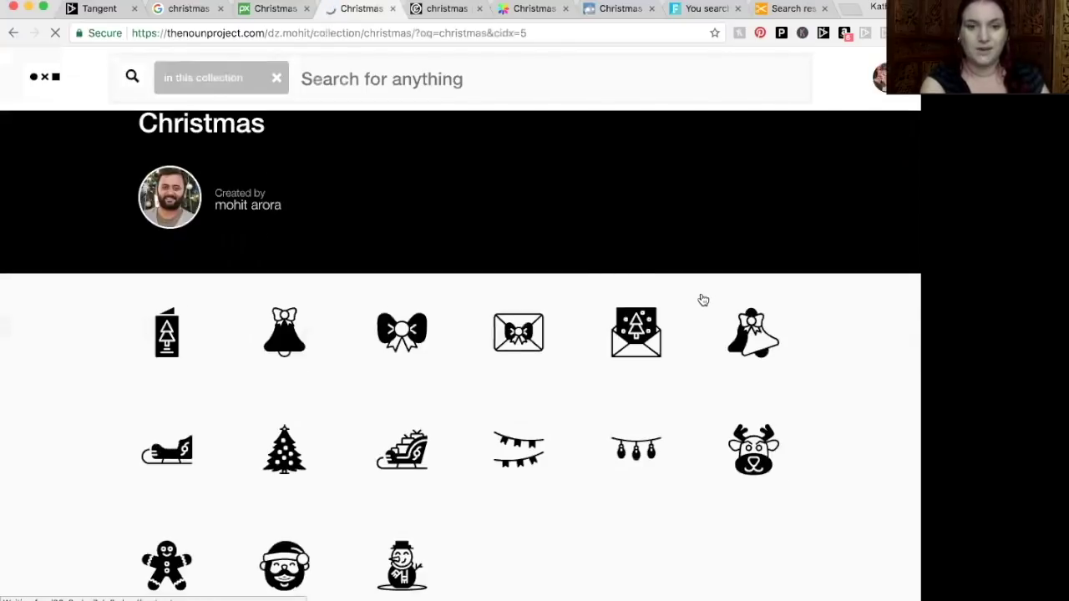
{"action": "scroll", "coordinate": [704, 300], "scroll_direction": "down", "scroll_amount": 1}
{"action": "scroll", "coordinate": [703, 300], "scroll_direction": "down", "scroll_amount": 2}
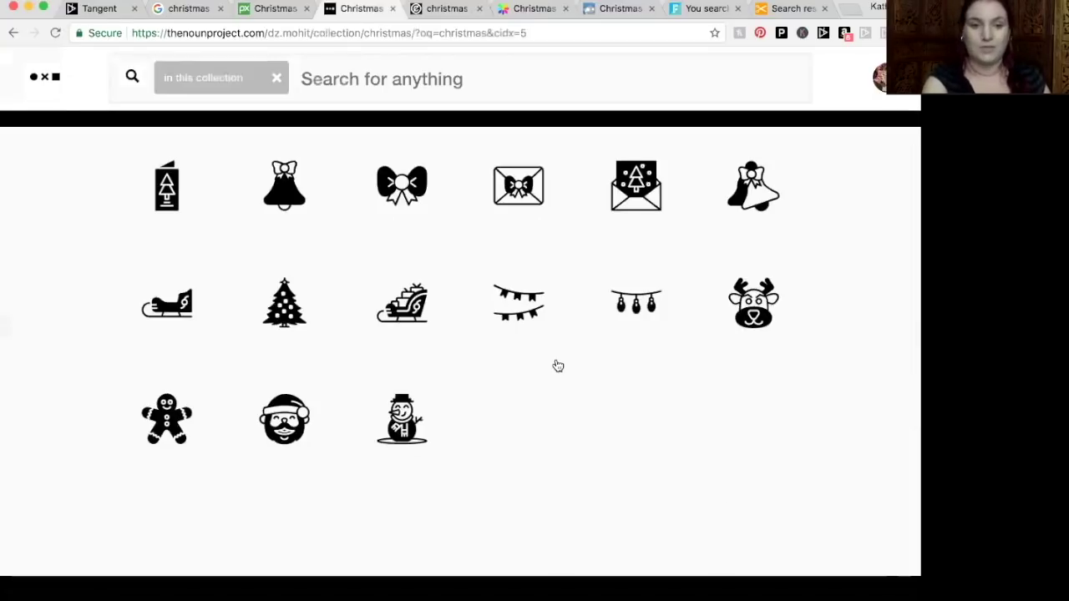
- Browse the Public Domain Vectors christmas results and bring up the Clker christmas clip art
{"action": "left_click", "coordinate": [438, 10]}
{"action": "scroll", "coordinate": [583, 239], "scroll_direction": "down", "scroll_amount": 10}
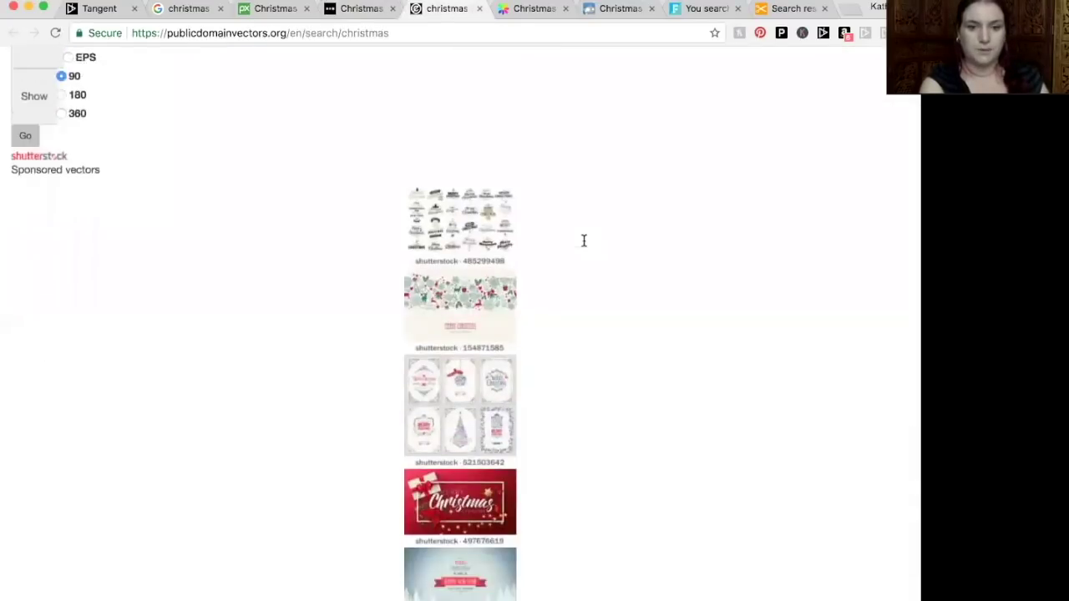
{"action": "scroll", "coordinate": [583, 239], "scroll_direction": "down", "scroll_amount": 3}
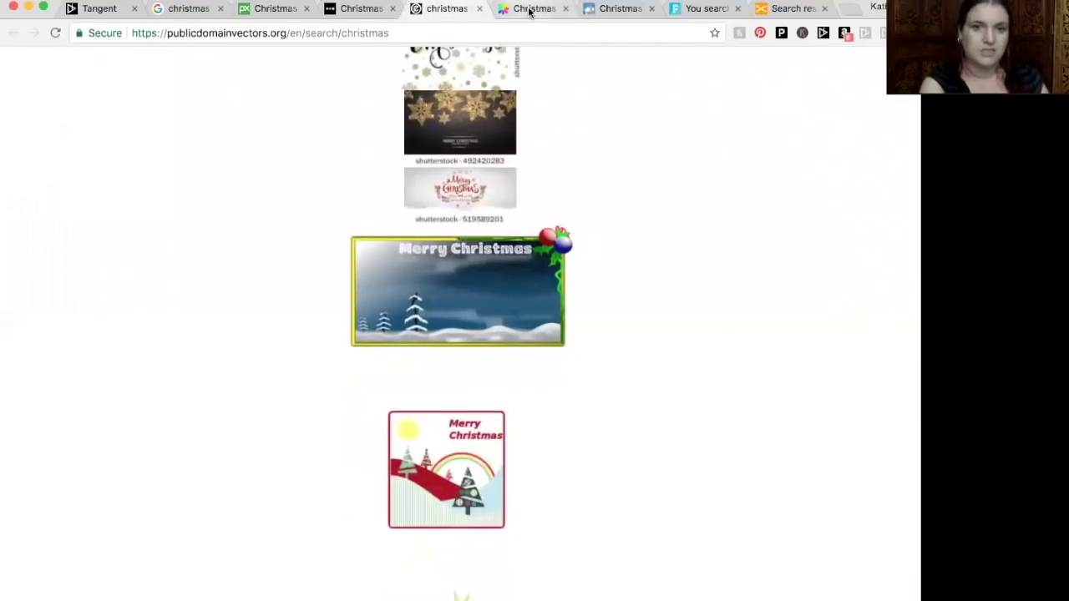
{"action": "left_click", "coordinate": [529, 10]}
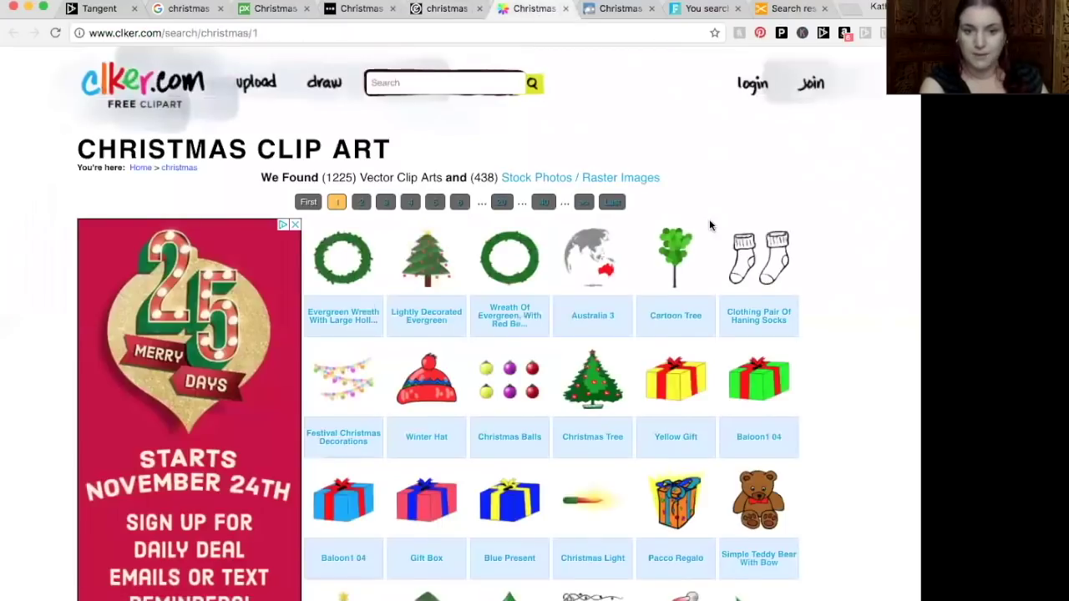
- Look through the christmas results on Clker, Freepik, Freebies Gallery and Open Clip Art
{"action": "scroll", "coordinate": [710, 221], "scroll_direction": "down", "scroll_amount": 5}
{"action": "scroll", "coordinate": [710, 224], "scroll_direction": "down", "scroll_amount": 2}
{"action": "scroll", "coordinate": [709, 224], "scroll_direction": "up", "scroll_amount": 5}
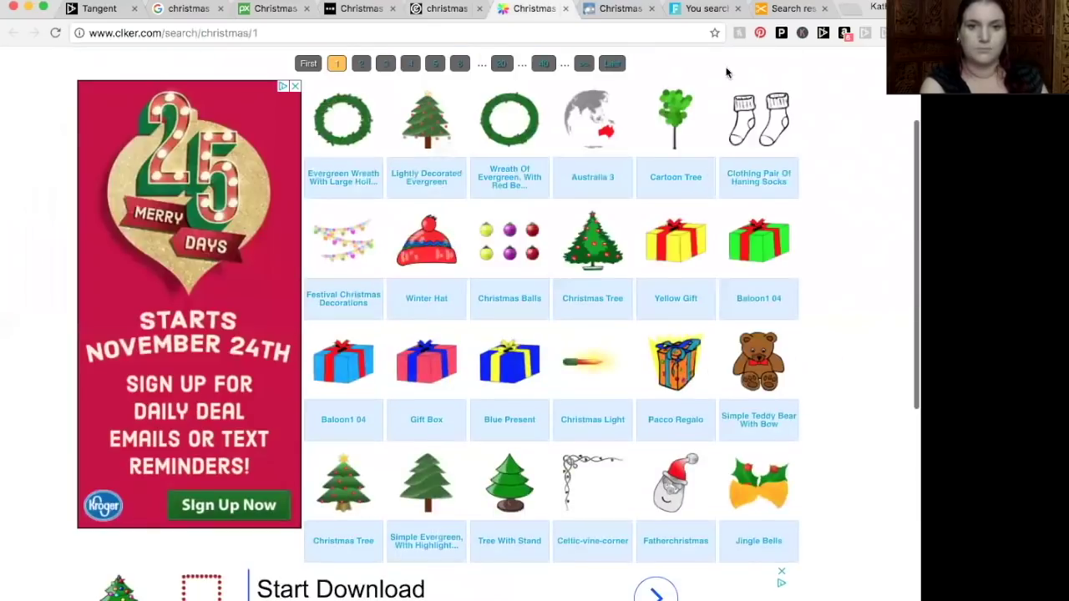
{"action": "left_click", "coordinate": [628, 12]}
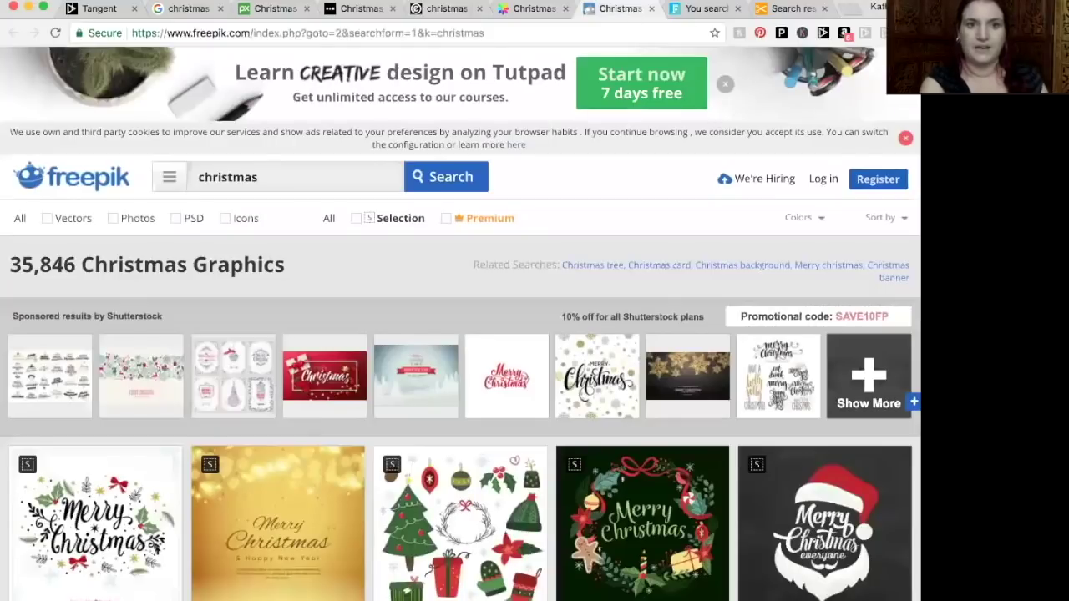
{"action": "left_click", "coordinate": [700, 10]}
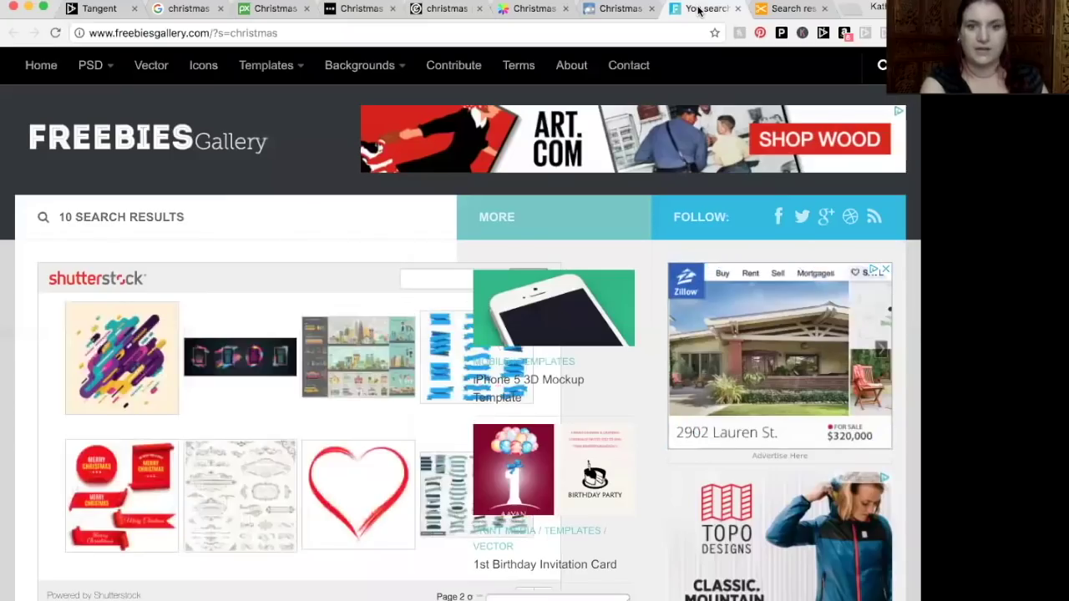
{"action": "left_click", "coordinate": [792, 10]}
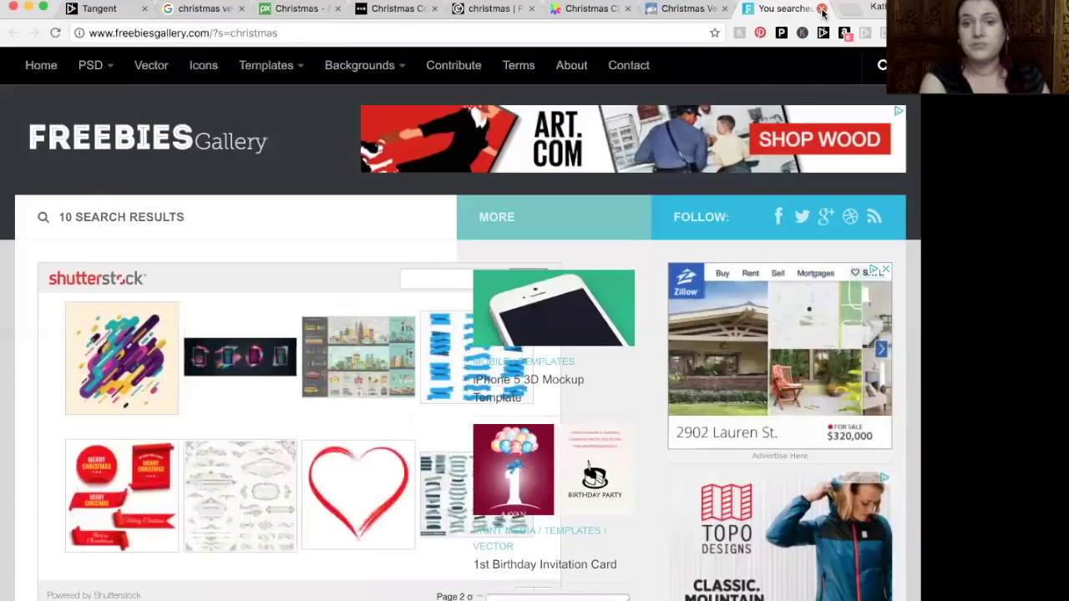
- Close the remaining christmas vector result pages and return to Tangent's Explorer page
{"action": "left_click", "coordinate": [824, 9]}
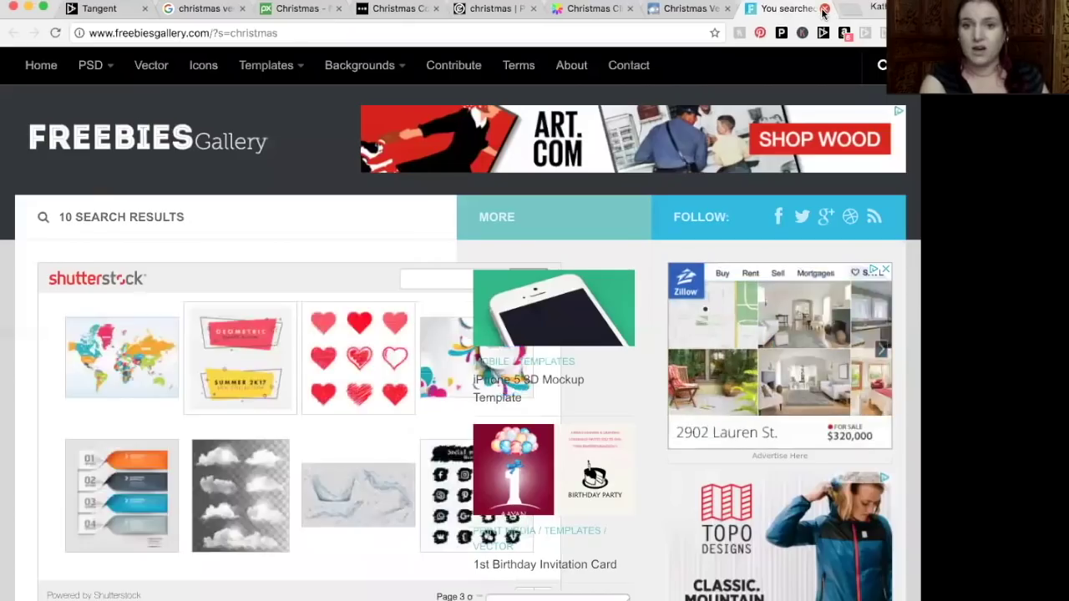
{"action": "left_click", "coordinate": [824, 9]}
{"action": "left_click", "coordinate": [824, 9]}
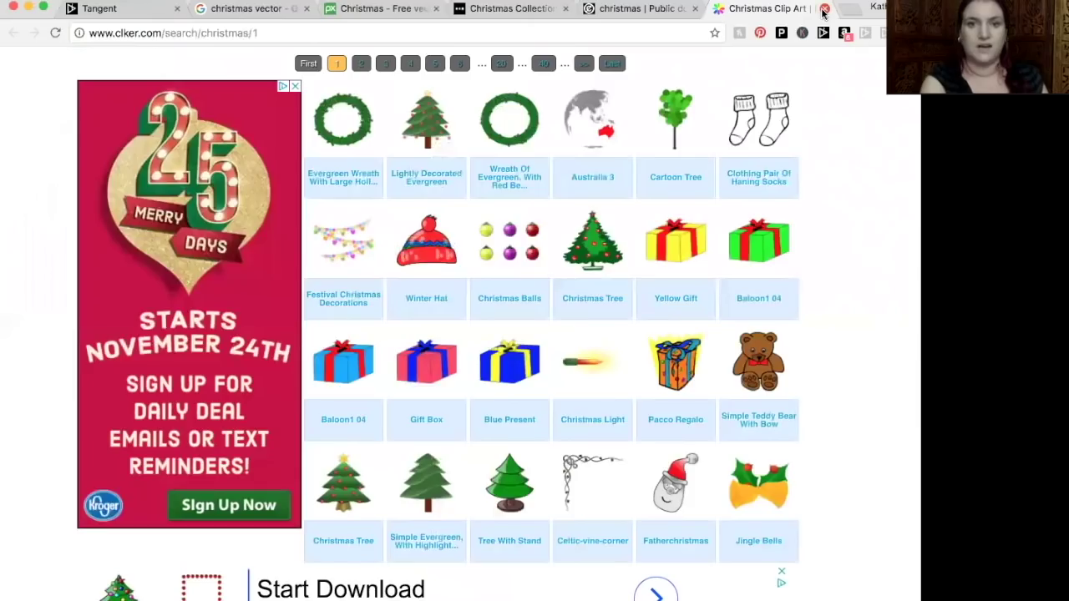
{"action": "left_click", "coordinate": [824, 9]}
{"action": "left_click", "coordinate": [824, 10]}
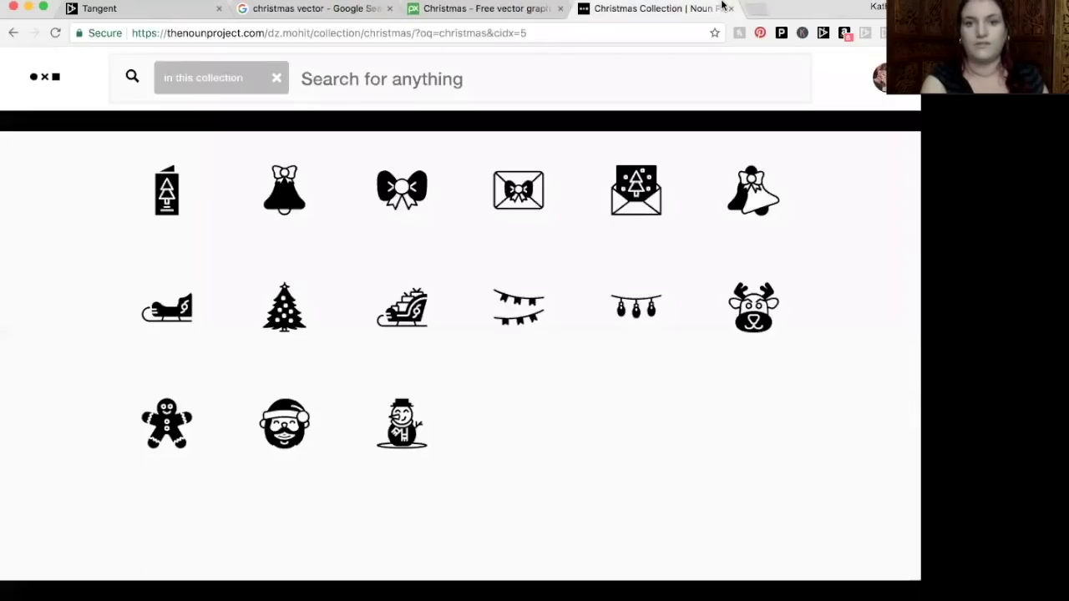
{"action": "left_click", "coordinate": [727, 8]}
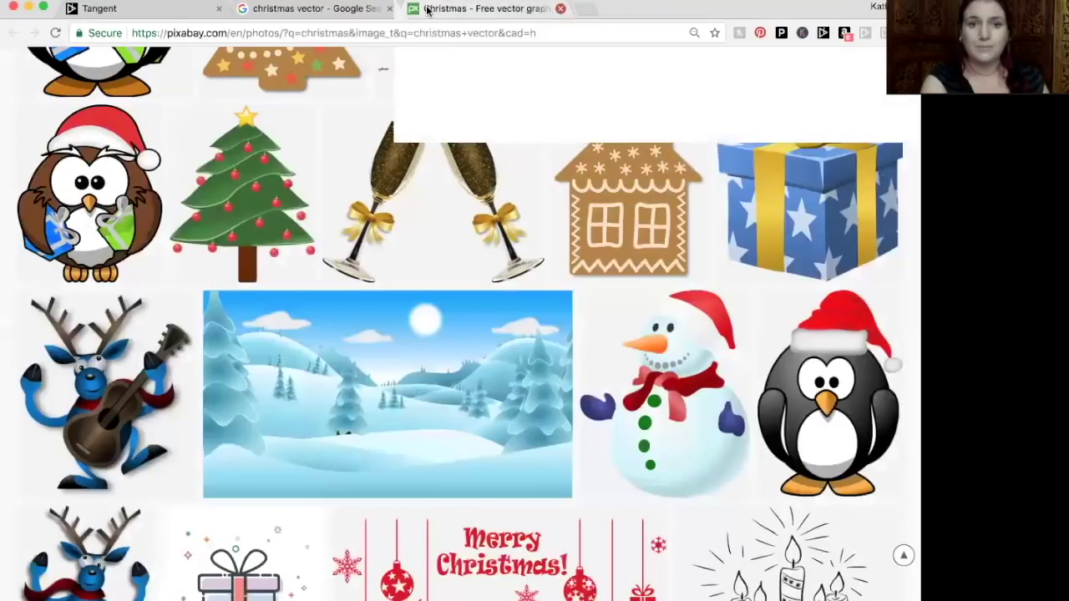
{"action": "left_click", "coordinate": [560, 8]}
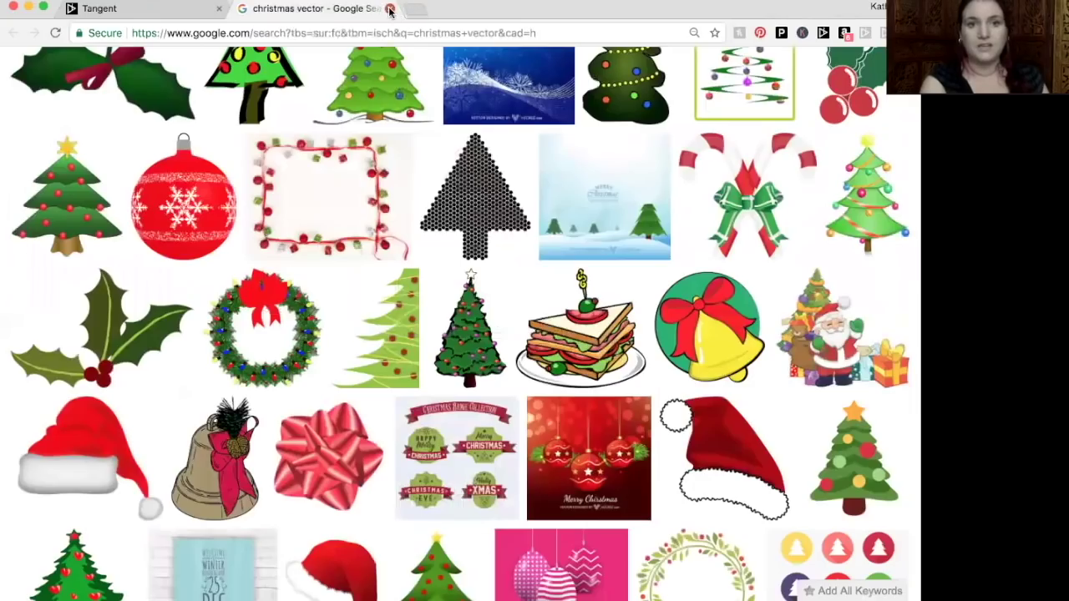
{"action": "left_click", "coordinate": [390, 9]}
- Run the PD Vector Search Blast for the keyword hawaii and bring up the Google image results
{"action": "type", "text": "hawaii"}
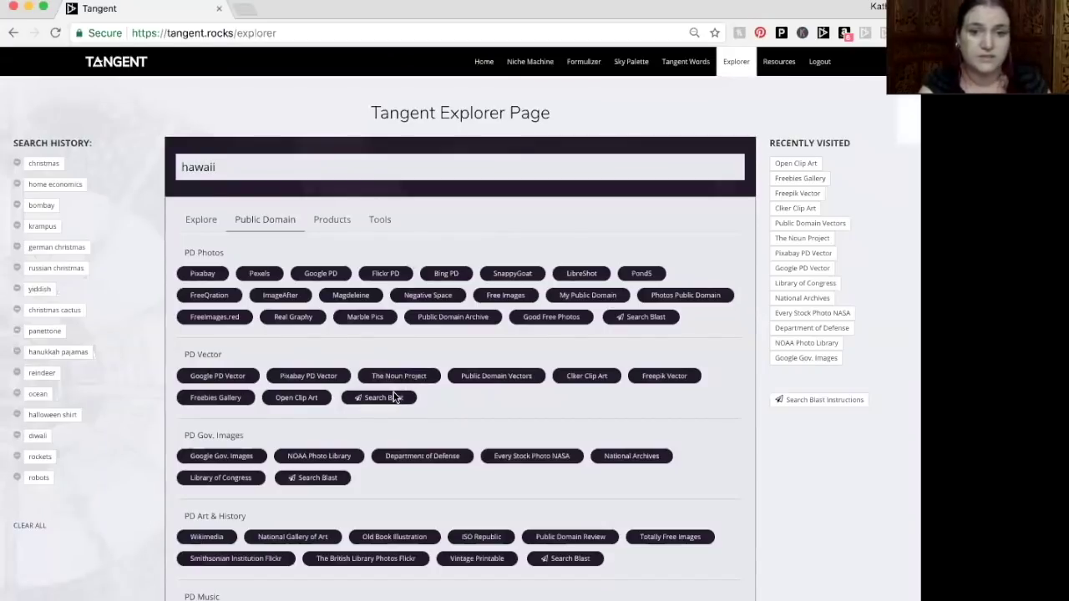
{"action": "left_click", "coordinate": [394, 398]}
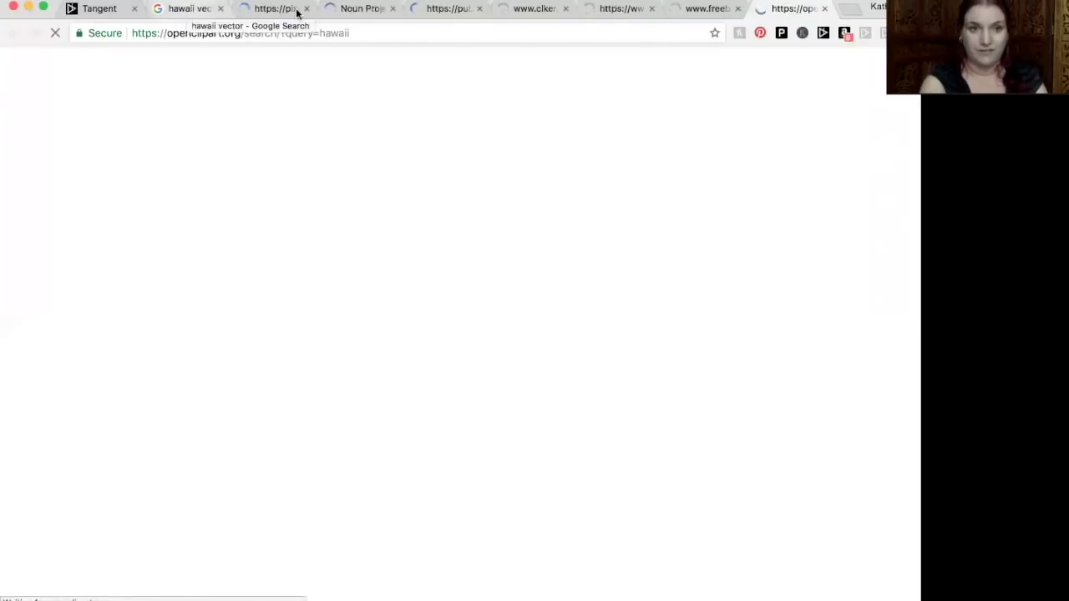
{"action": "left_click", "coordinate": [201, 10]}
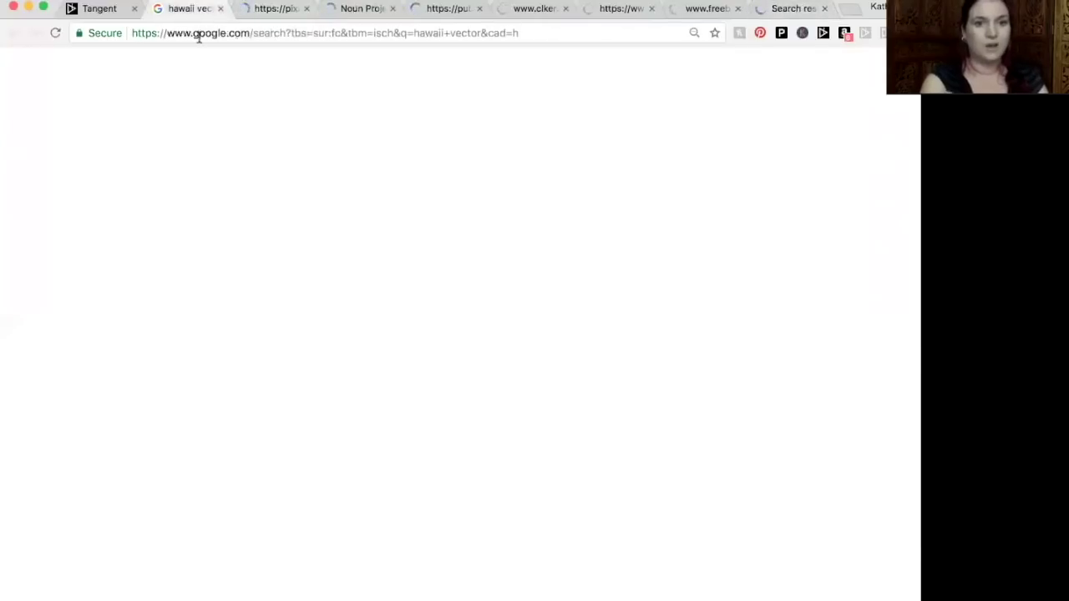
- Browse the hawaii vector images on Google, and bring up the Pixabay hawaii vector graphics
{"action": "scroll", "coordinate": [338, 177], "scroll_direction": "down", "scroll_amount": 1}
{"action": "scroll", "coordinate": [338, 177], "scroll_direction": "down", "scroll_amount": 5}
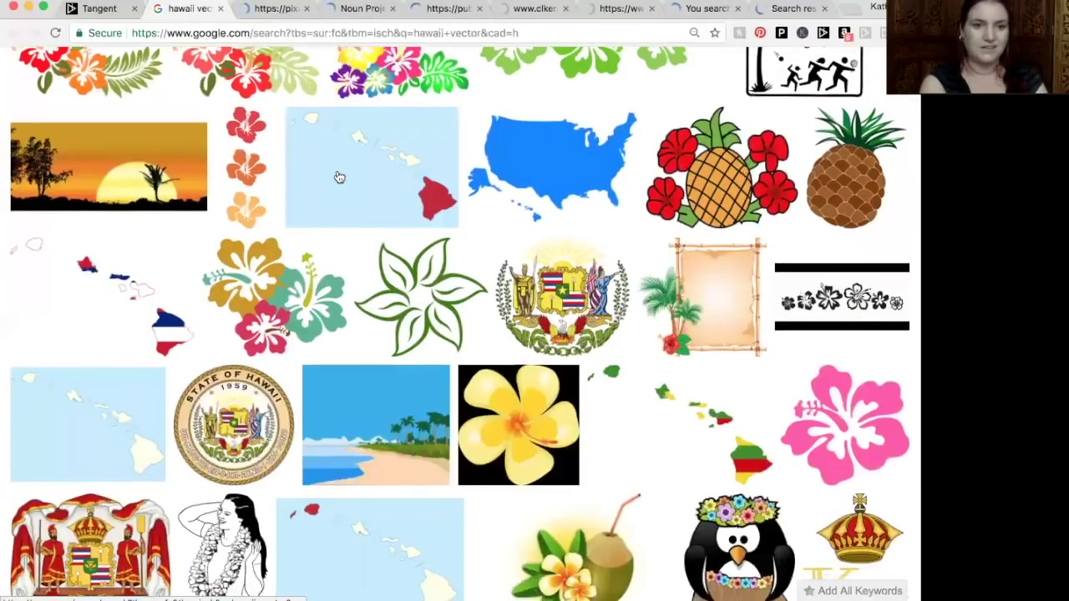
{"action": "scroll", "coordinate": [309, 326], "scroll_direction": "down", "scroll_amount": 1}
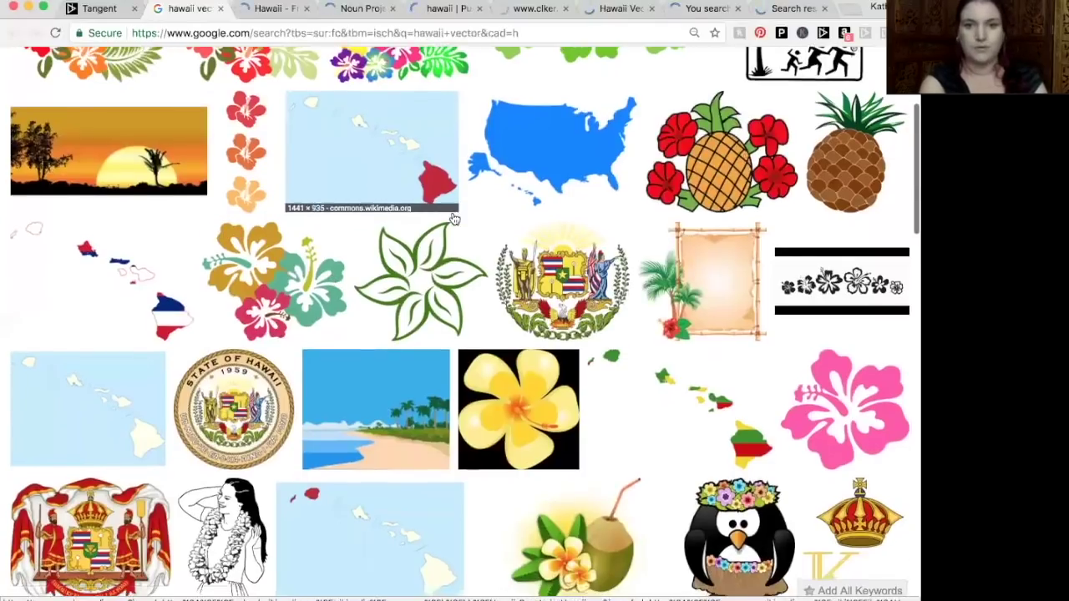
{"action": "scroll", "coordinate": [719, 142], "scroll_direction": "down", "scroll_amount": 2}
{"action": "scroll", "coordinate": [745, 140], "scroll_direction": "up", "scroll_amount": 1}
{"action": "scroll", "coordinate": [745, 141], "scroll_direction": "up", "scroll_amount": 1}
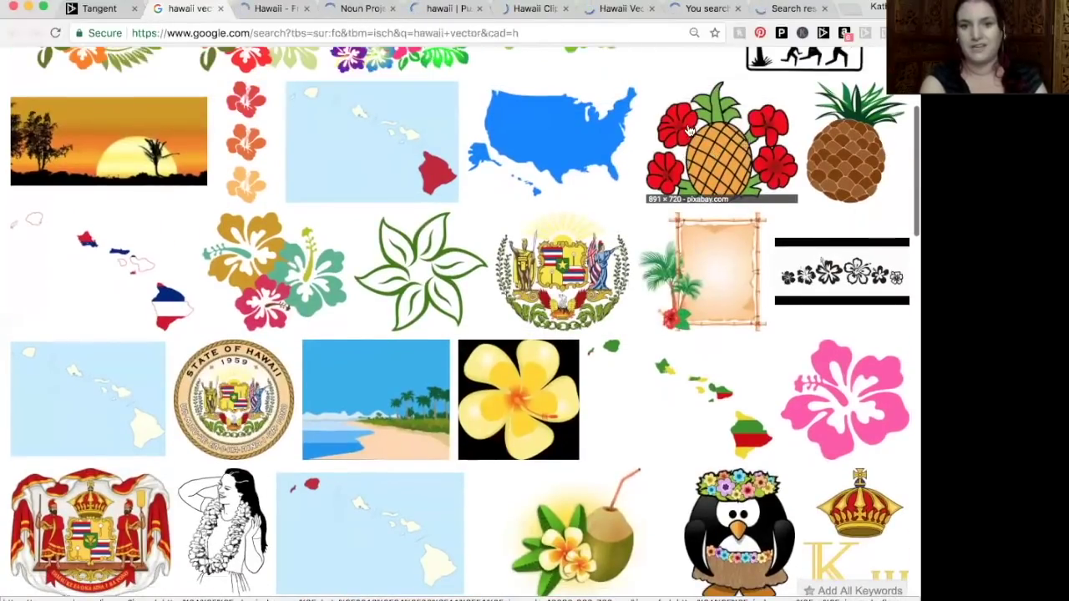
{"action": "scroll", "coordinate": [731, 171], "scroll_direction": "down", "scroll_amount": 2}
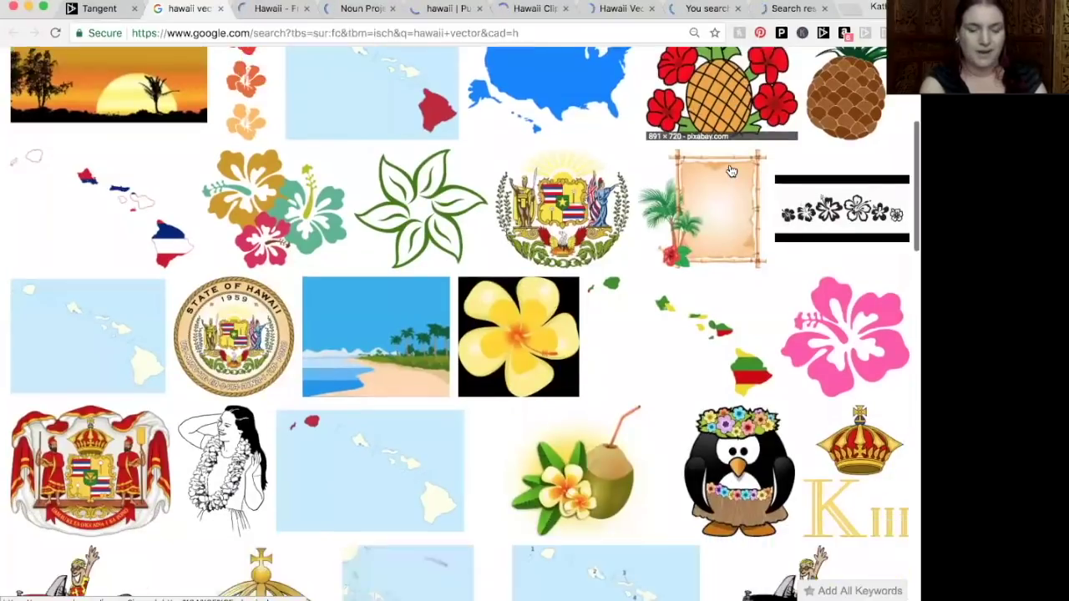
{"action": "left_click", "coordinate": [268, 8]}
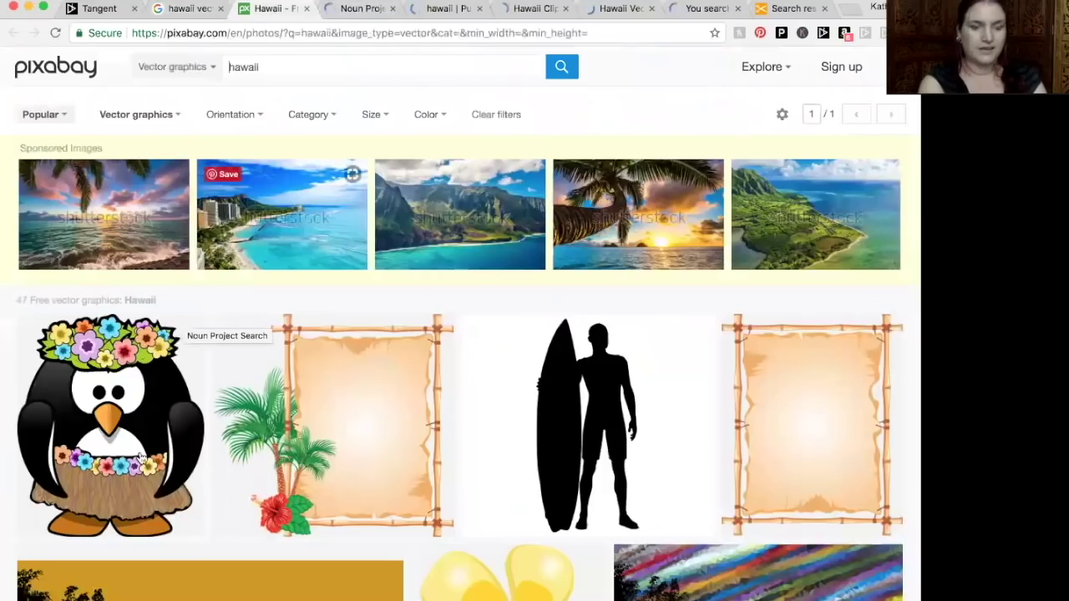
- Look through the Noun Project collections and icons for hawaii
{"action": "left_click", "coordinate": [370, 8]}
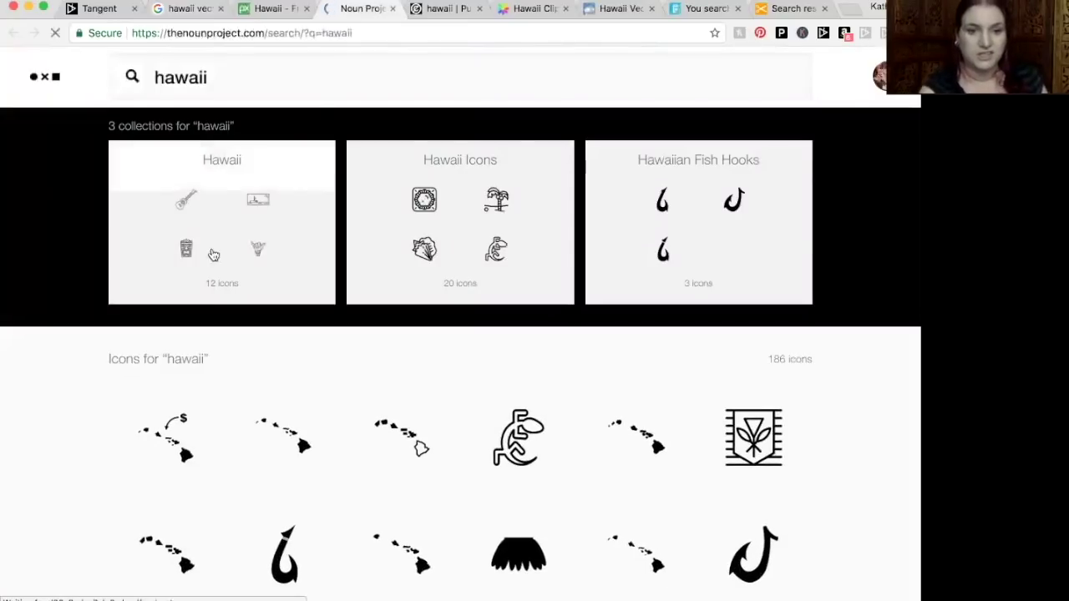
{"action": "scroll", "coordinate": [206, 257], "scroll_direction": "down", "scroll_amount": 5}
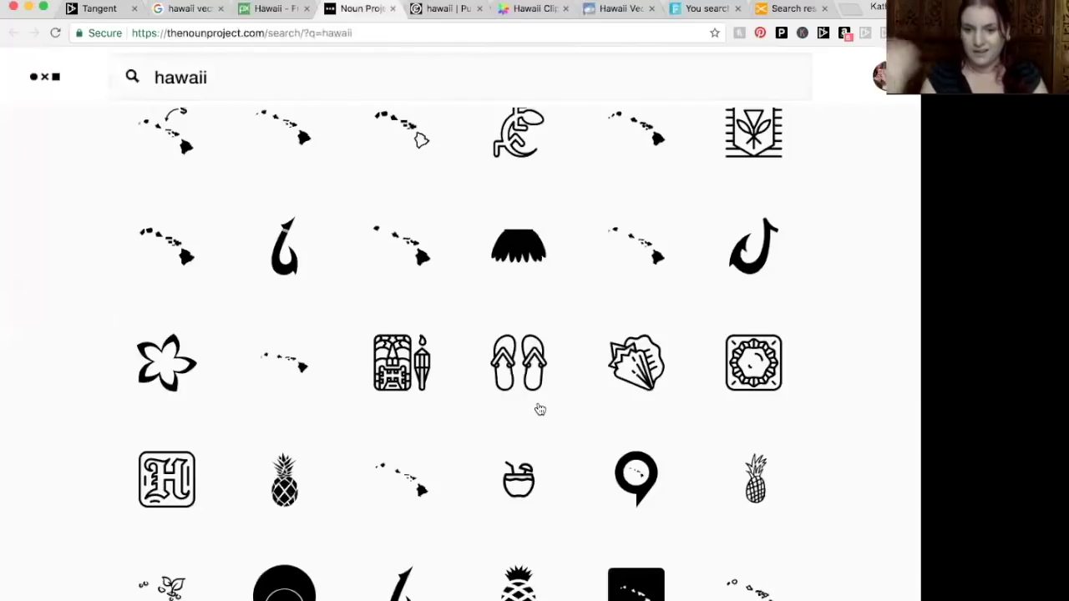
{"action": "scroll", "coordinate": [477, 493], "scroll_direction": "down", "scroll_amount": 5}
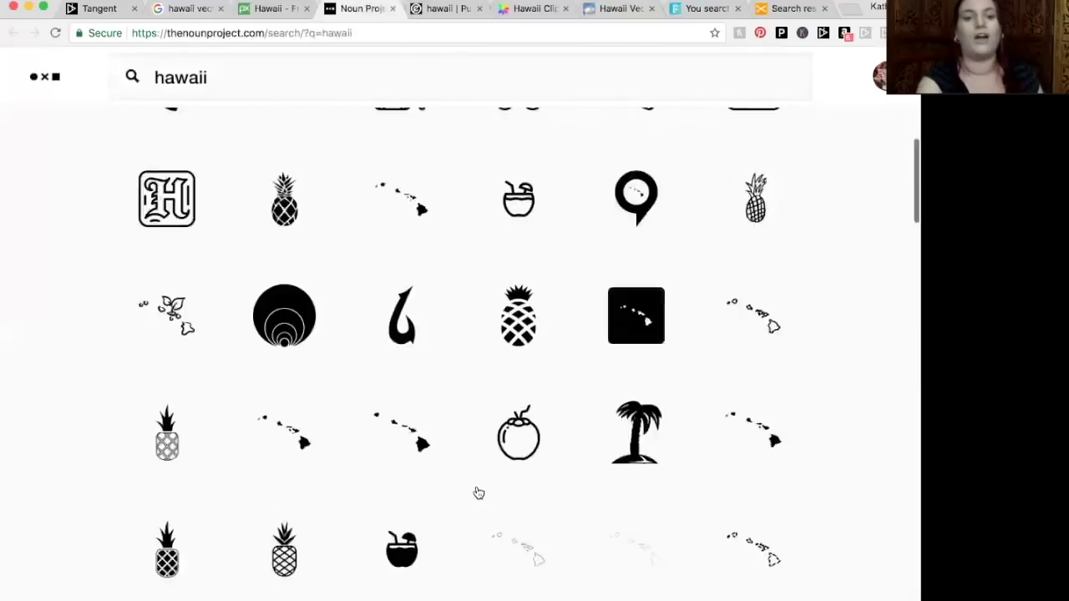
{"action": "scroll", "coordinate": [493, 316], "scroll_direction": "up", "scroll_amount": 1}
{"action": "scroll", "coordinate": [493, 315], "scroll_direction": "down", "scroll_amount": 4}
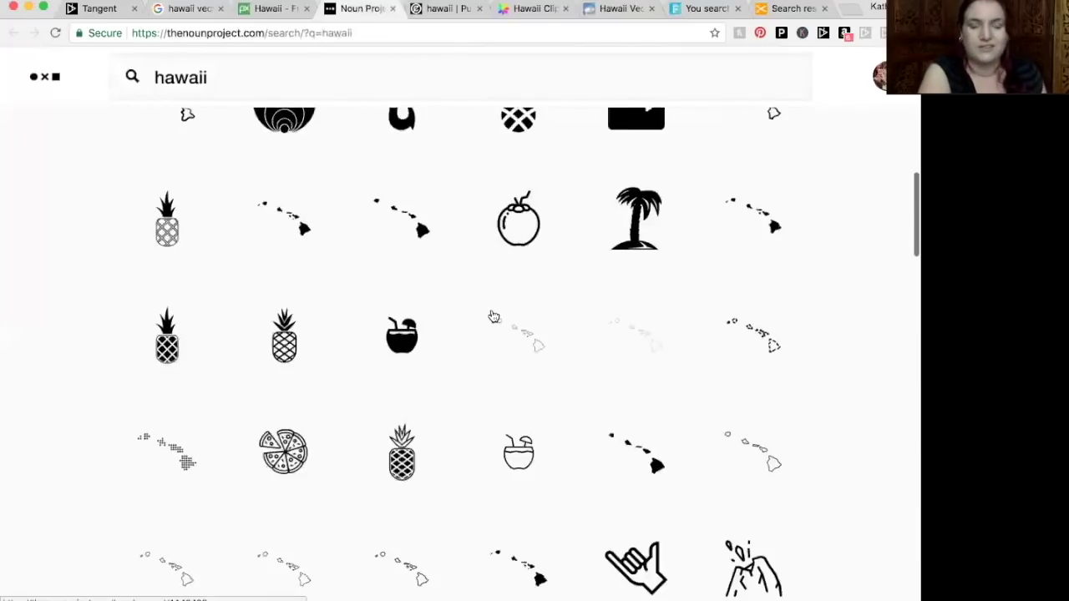
{"action": "scroll", "coordinate": [493, 316], "scroll_direction": "down", "scroll_amount": 5}
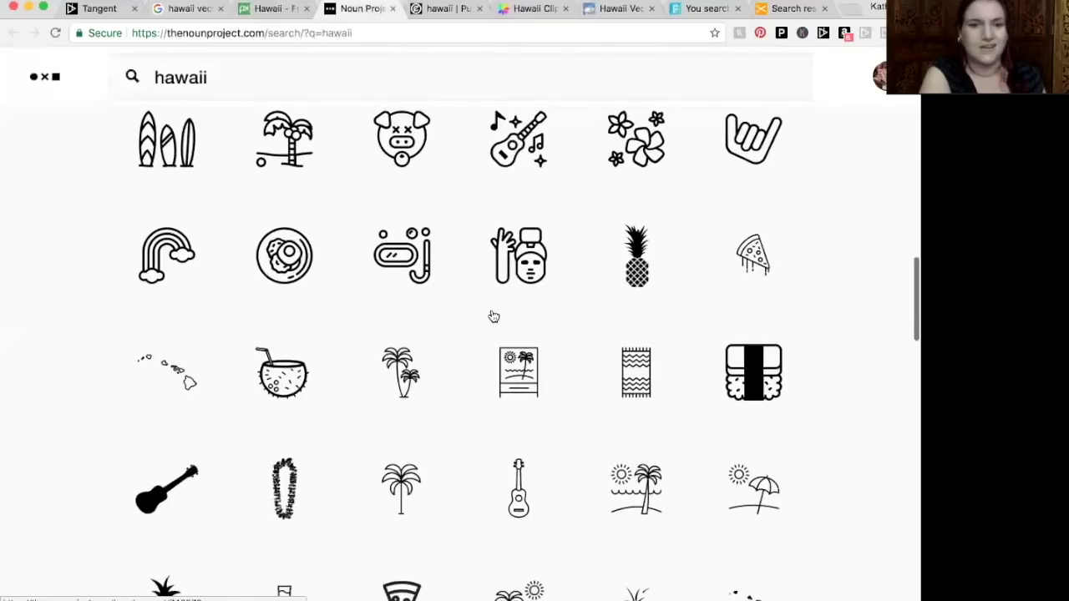
{"action": "scroll", "coordinate": [493, 316], "scroll_direction": "down", "scroll_amount": 6}
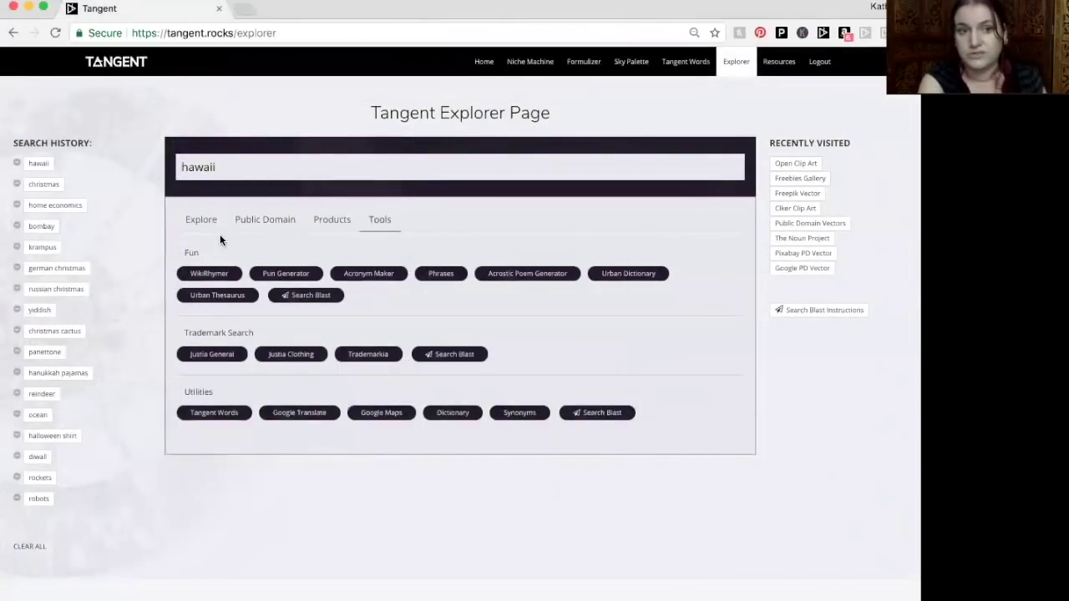
{"action": "left_click", "coordinate": [216, 161]}
{"action": "double_click", "coordinate": [215, 161]}
{"action": "type", "text": "christmas"}
{"action": "key", "text": "super+a"}
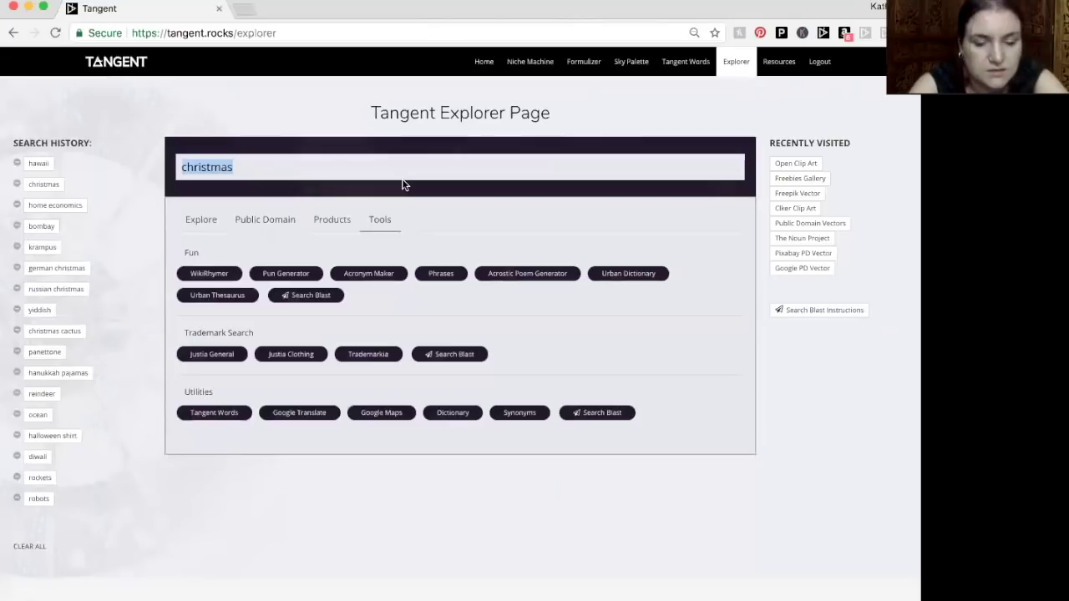
- Reuse the past search reindeer as the Explorer keyword, run the Fun tools Search Blast and bring up the WikiRhymer results
{"action": "left_click", "coordinate": [49, 395]}
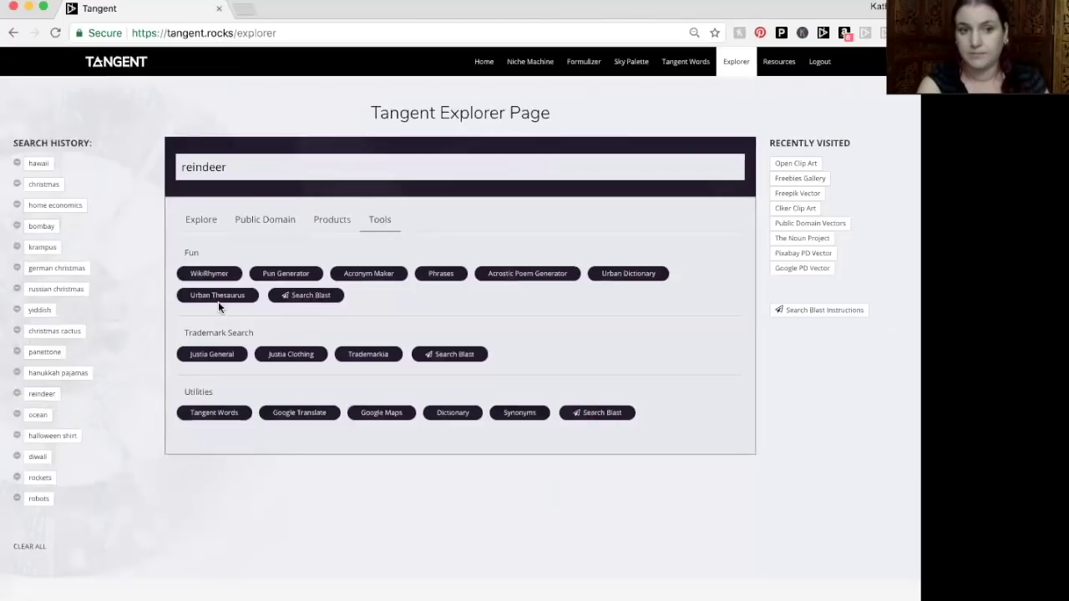
{"action": "left_click", "coordinate": [294, 300]}
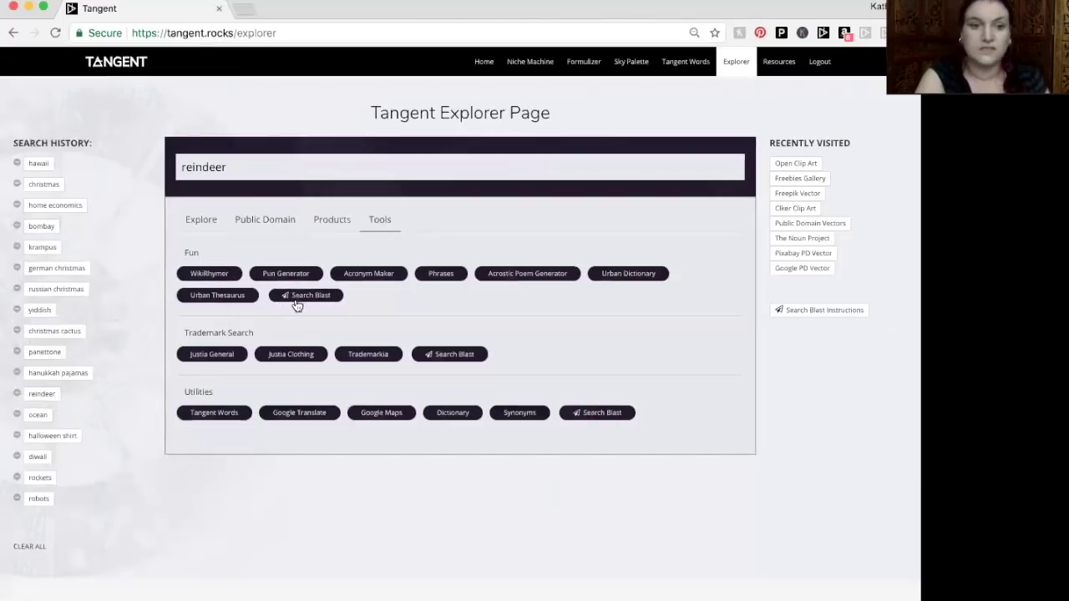
{"action": "left_click", "coordinate": [234, 10]}
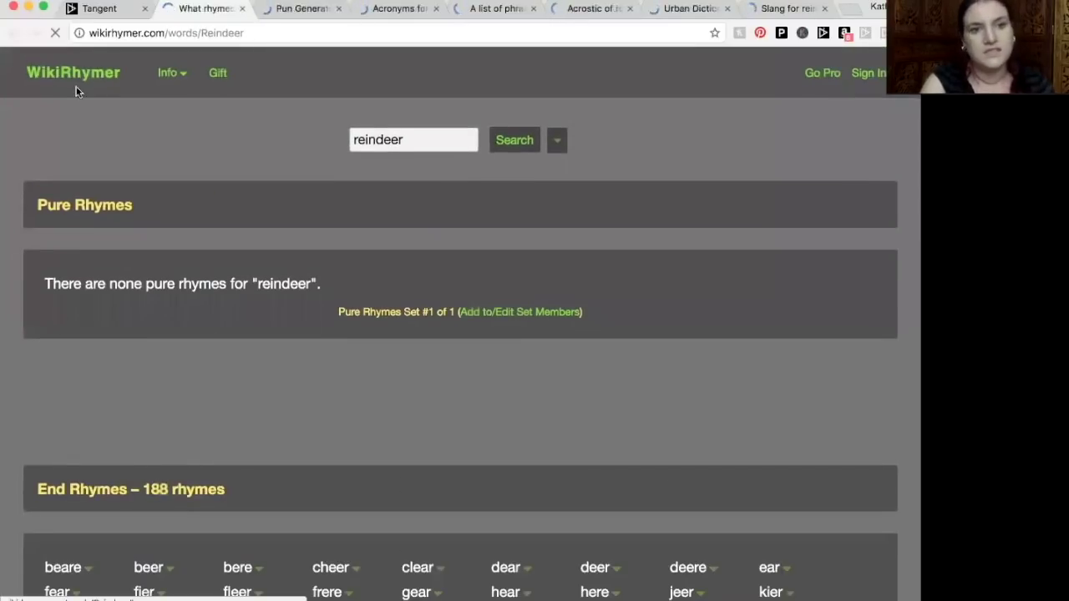
- Read through the WikiRhymer end rhymes and rhyming phrases for reindeer
{"action": "scroll", "coordinate": [178, 149], "scroll_direction": "down", "scroll_amount": 1}
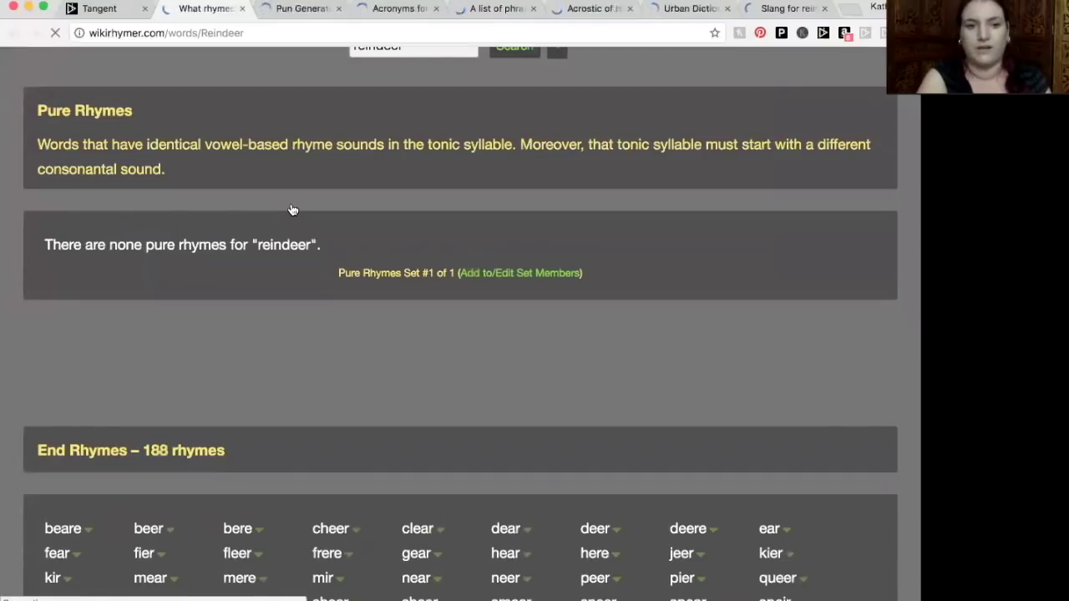
{"action": "scroll", "coordinate": [293, 210], "scroll_direction": "down", "scroll_amount": 5}
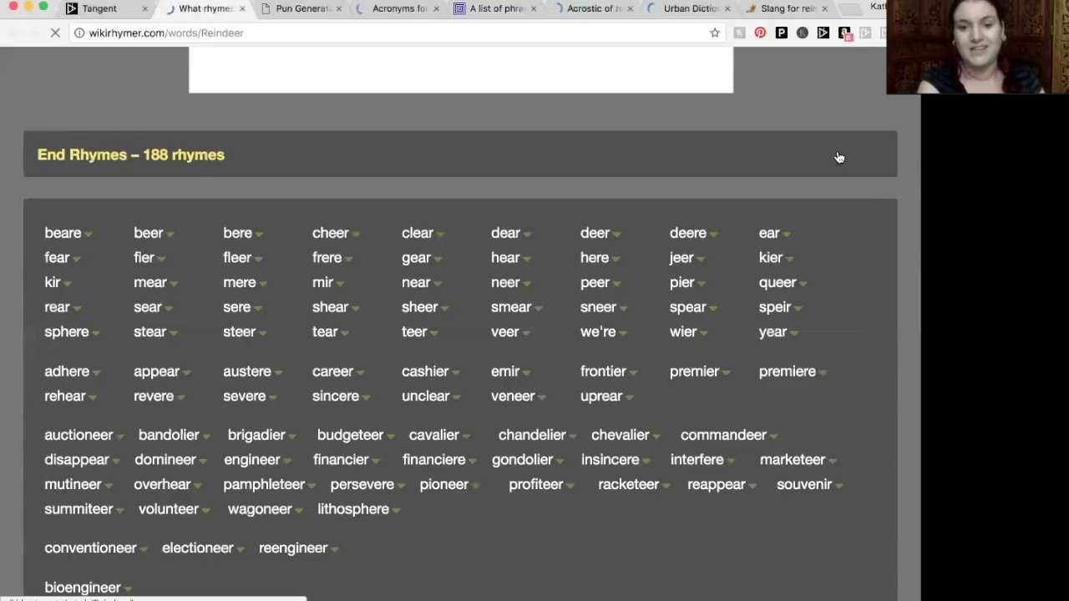
{"action": "scroll", "coordinate": [838, 159], "scroll_direction": "down", "scroll_amount": 5}
{"action": "scroll", "coordinate": [839, 158], "scroll_direction": "down", "scroll_amount": 8}
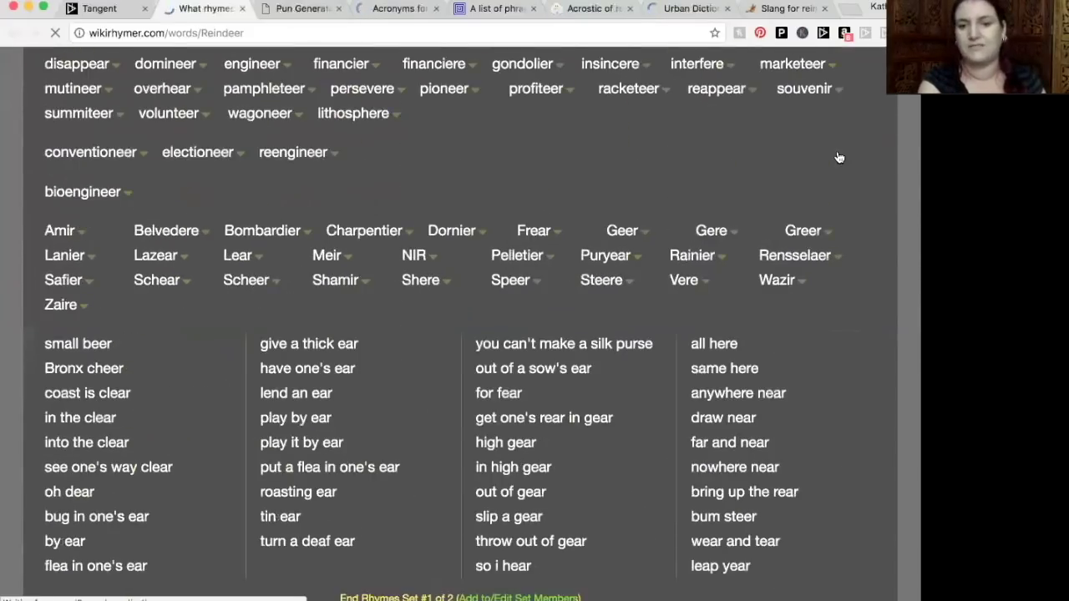
- Check the Pun Generator results for reindeer, and generate puns for deer instead
{"action": "left_click", "coordinate": [301, 10]}
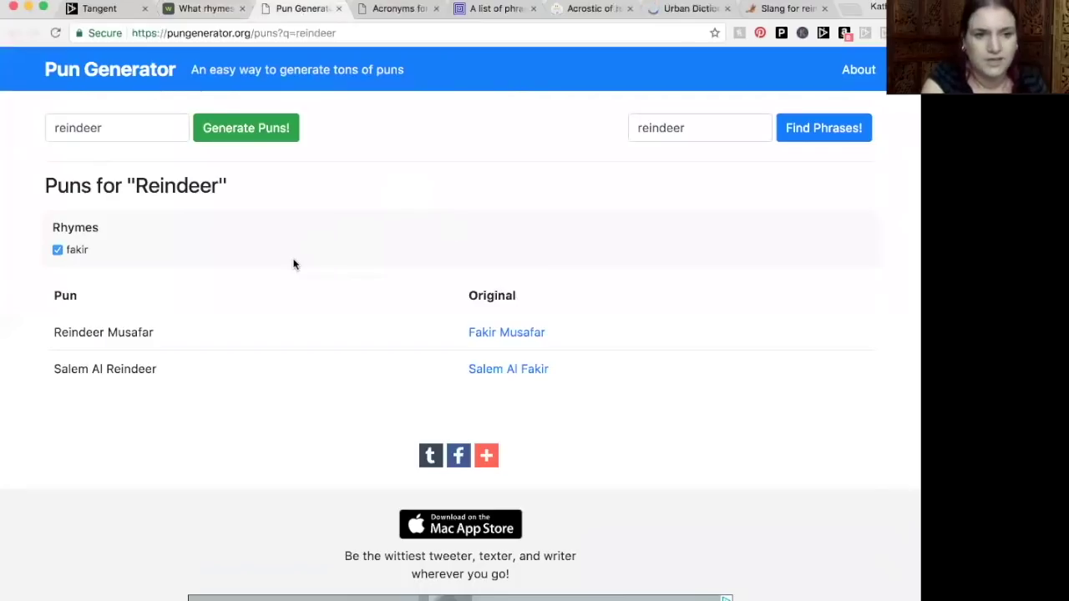
{"action": "left_click", "coordinate": [374, 10]}
{"action": "left_click", "coordinate": [306, 9]}
{"action": "double_click", "coordinate": [91, 126]}
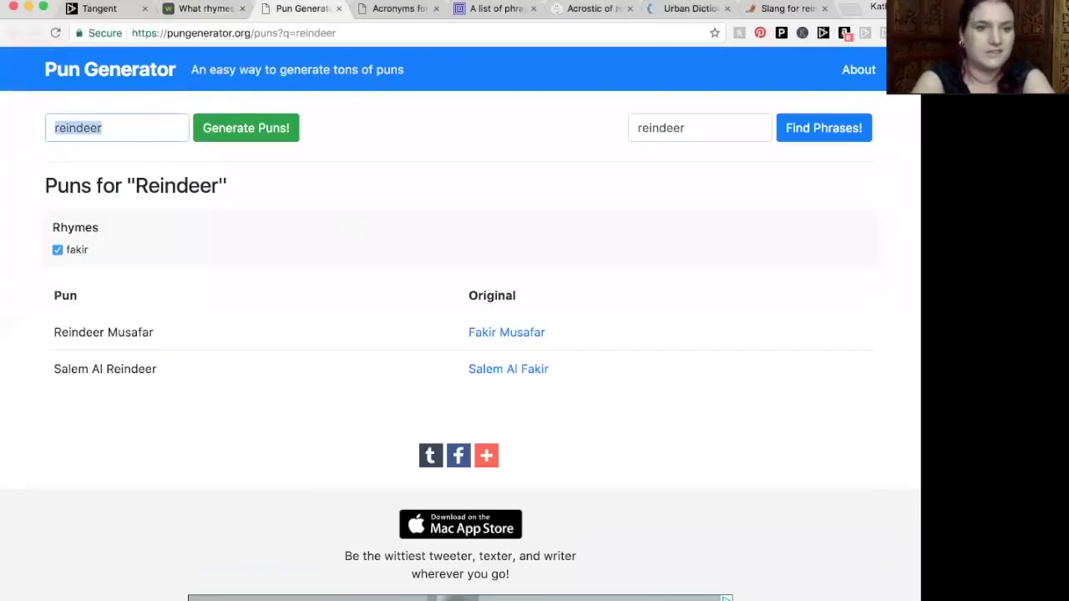
{"action": "type", "text": "deer"}
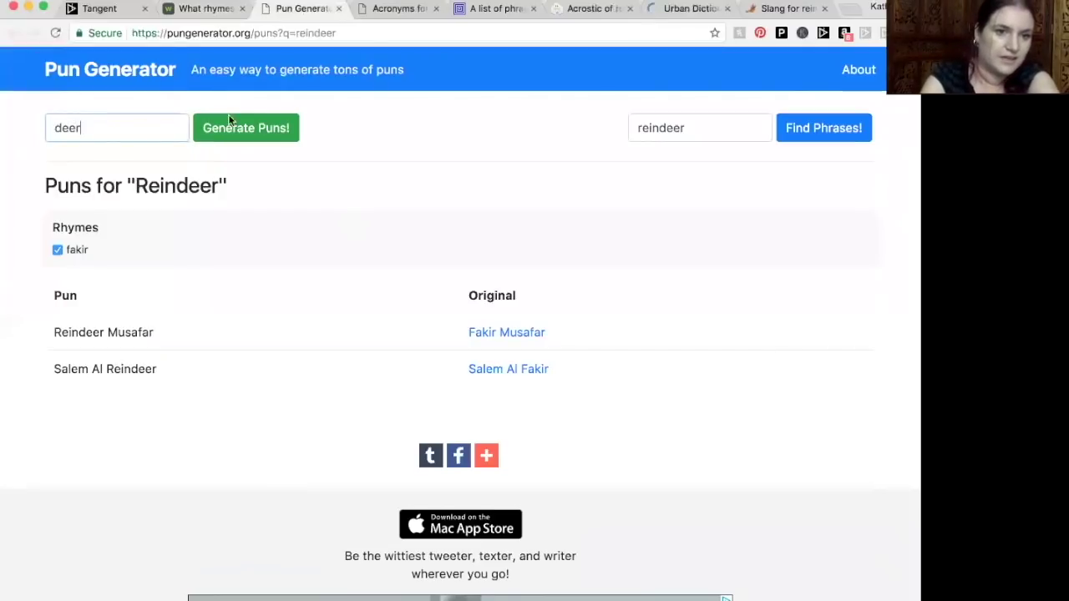
{"action": "key", "text": "Return"}
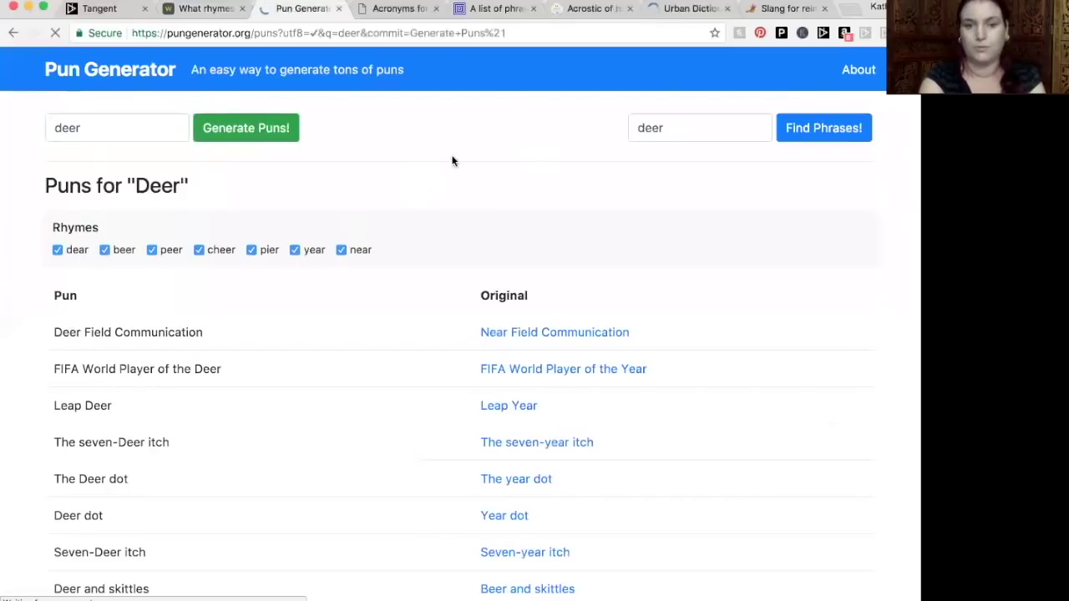
{"action": "scroll", "coordinate": [440, 161], "scroll_direction": "down", "scroll_amount": 1}
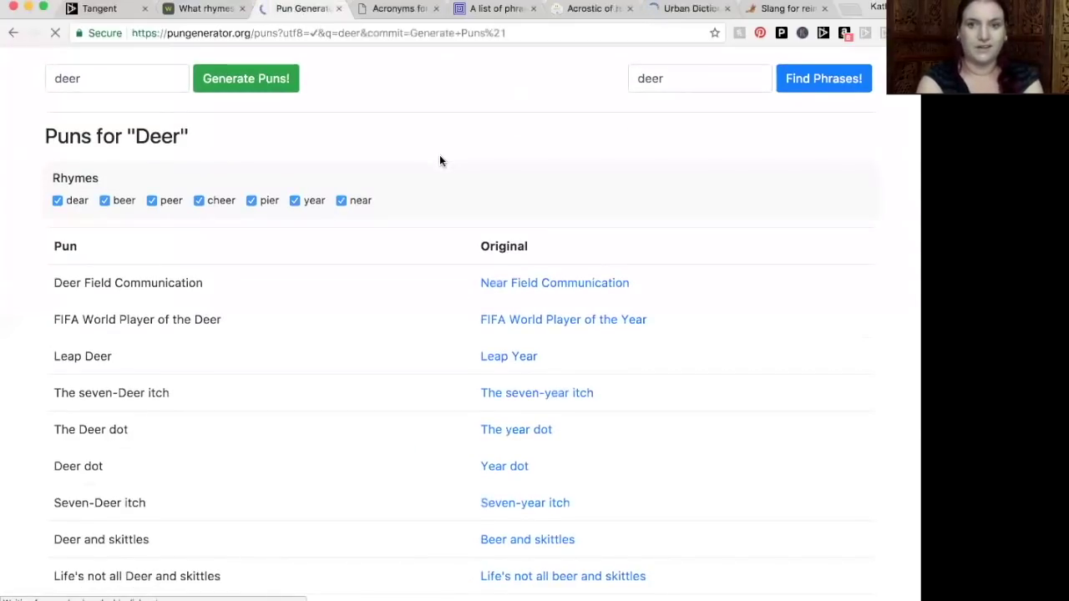
- Read through the Pun Generator's list of puns for deer and the original phrases they are based on
{"action": "scroll", "coordinate": [440, 160], "scroll_direction": "down", "scroll_amount": 2}
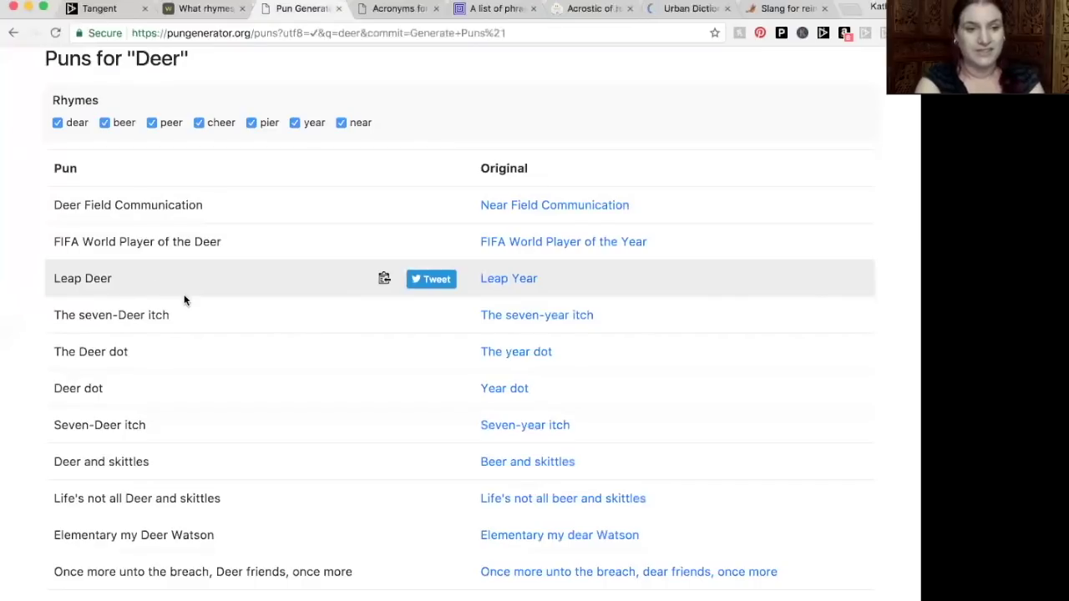
{"action": "scroll", "coordinate": [201, 359], "scroll_direction": "down", "scroll_amount": 1}
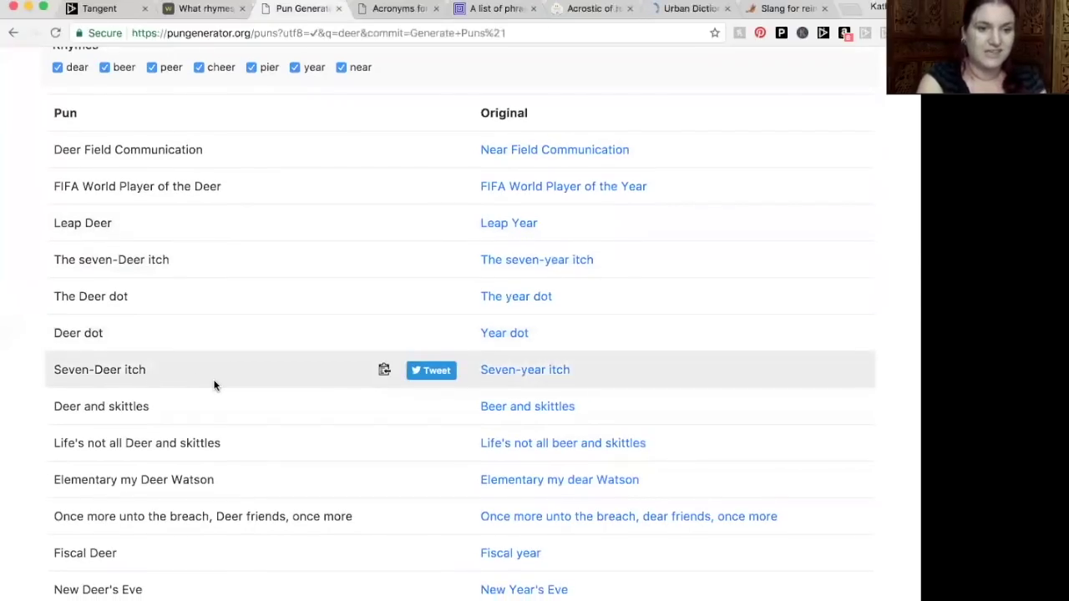
{"action": "scroll", "coordinate": [214, 385], "scroll_direction": "down", "scroll_amount": 1}
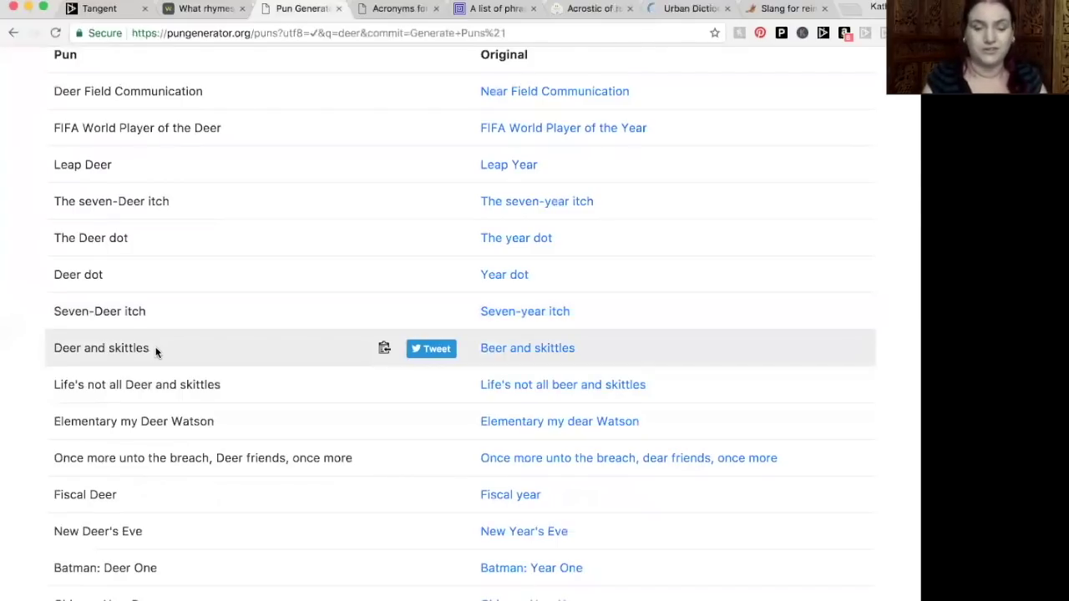
{"action": "scroll", "coordinate": [155, 352], "scroll_direction": "down", "scroll_amount": 3}
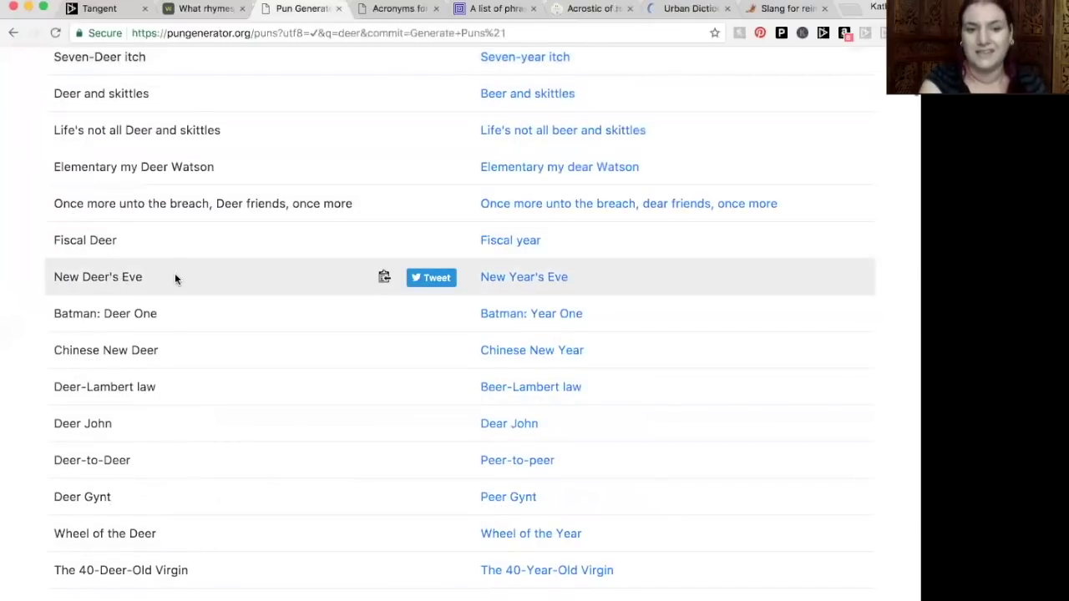
{"action": "scroll", "coordinate": [179, 278], "scroll_direction": "down", "scroll_amount": 3}
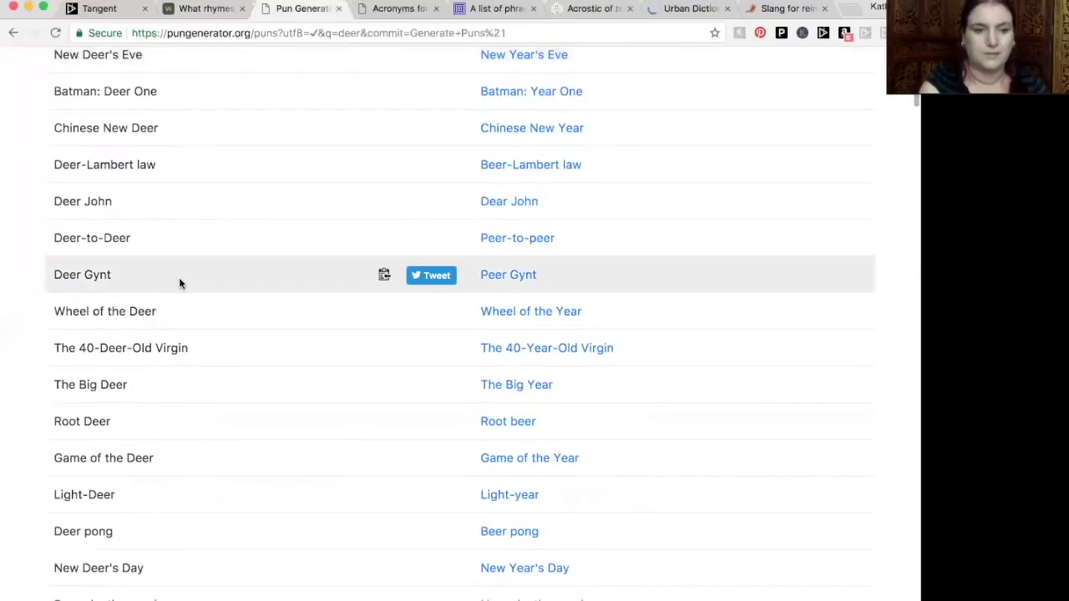
{"action": "scroll", "coordinate": [178, 277], "scroll_direction": "down", "scroll_amount": 1}
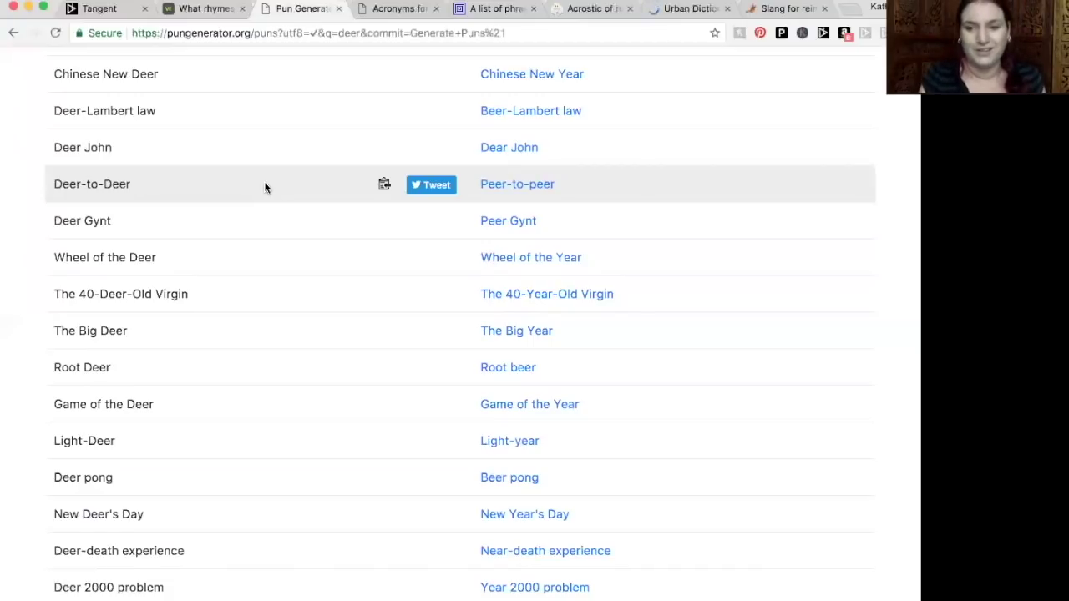
- Check the acronym, phrase thesaurus, acrostic poem and Urban Dictionary results for reindeer
{"action": "left_click", "coordinate": [394, 12]}
{"action": "scroll", "coordinate": [640, 268], "scroll_direction": "down", "scroll_amount": 3}
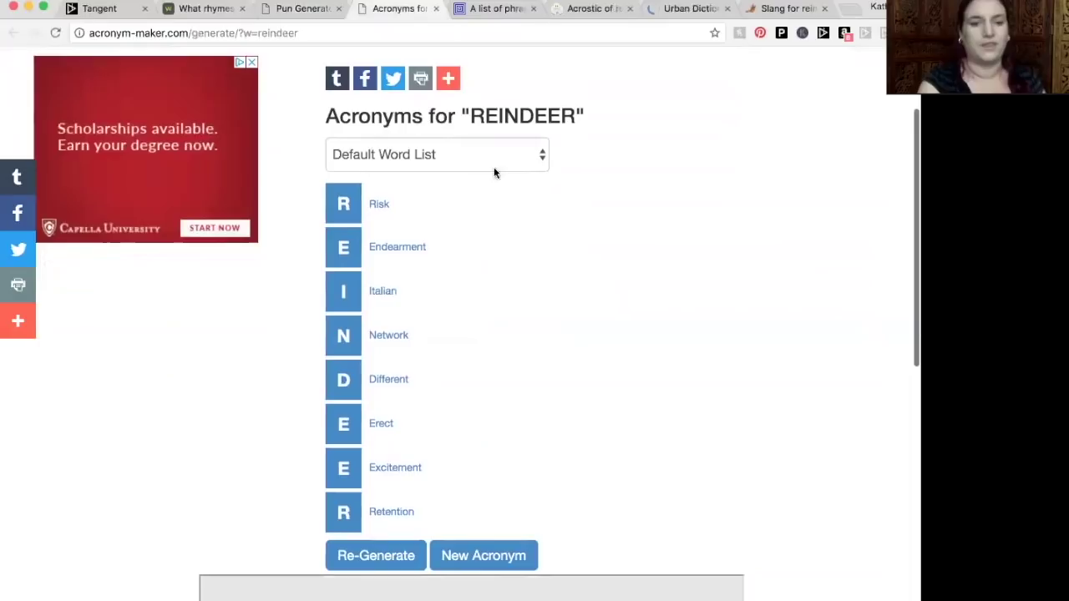
{"action": "left_click", "coordinate": [500, 10]}
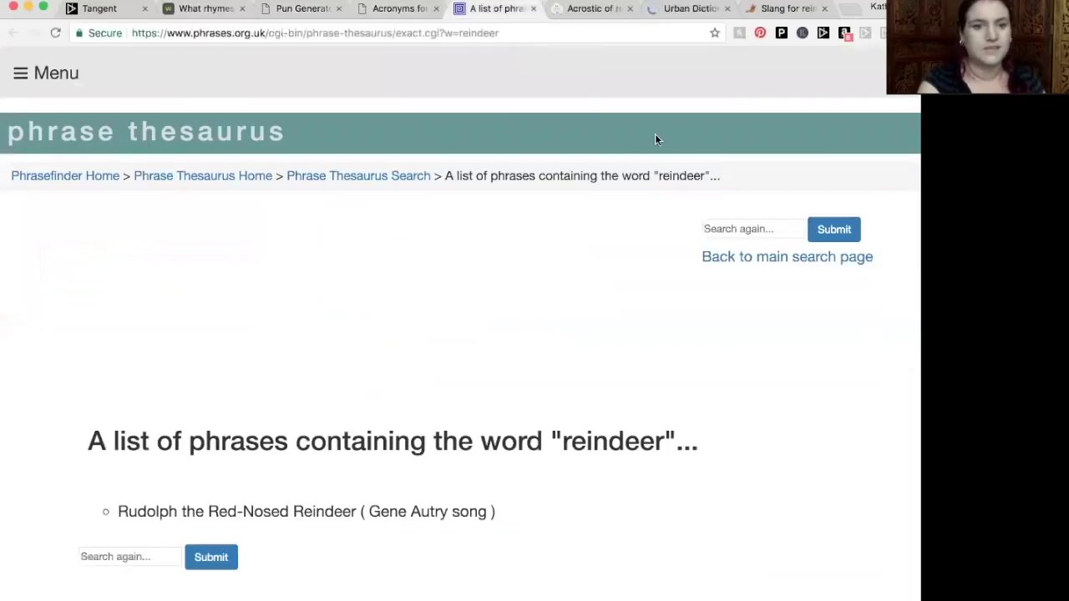
{"action": "scroll", "coordinate": [432, 260], "scroll_direction": "down", "scroll_amount": 1}
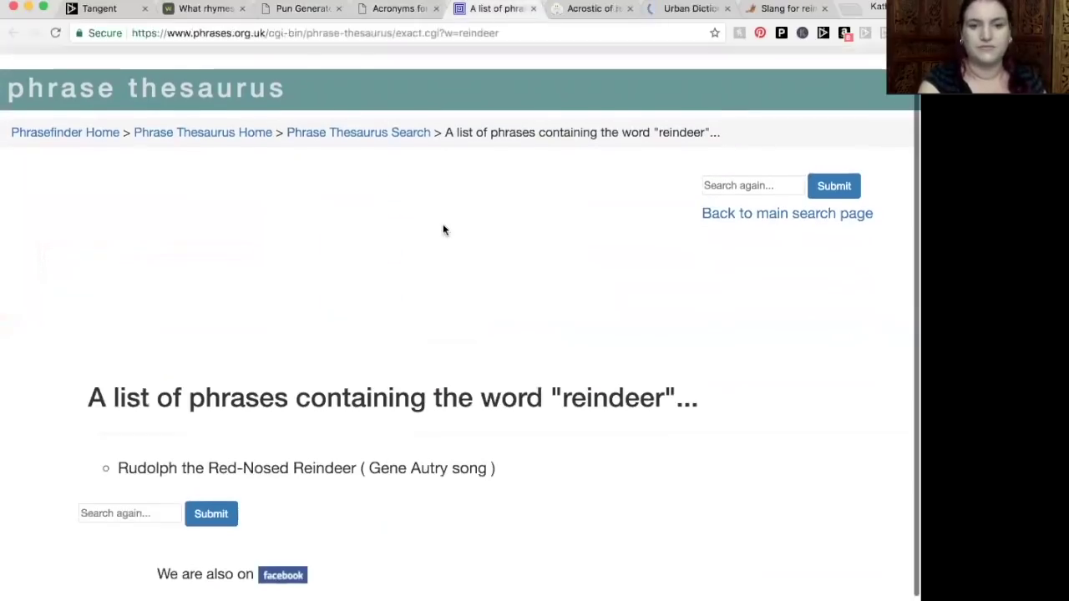
{"action": "left_click", "coordinate": [594, 8]}
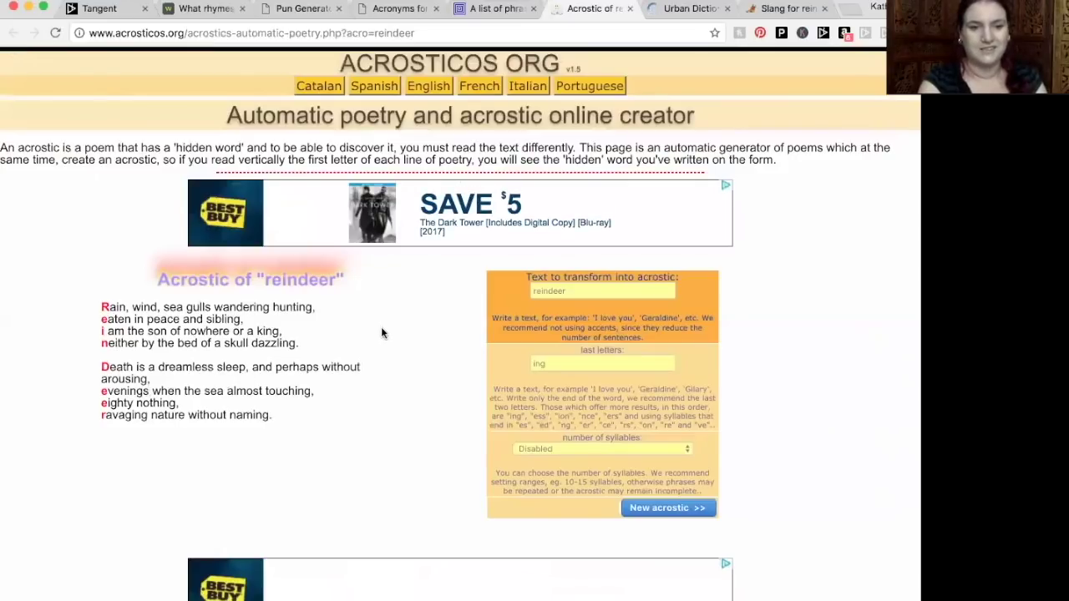
{"action": "left_click", "coordinate": [684, 16]}
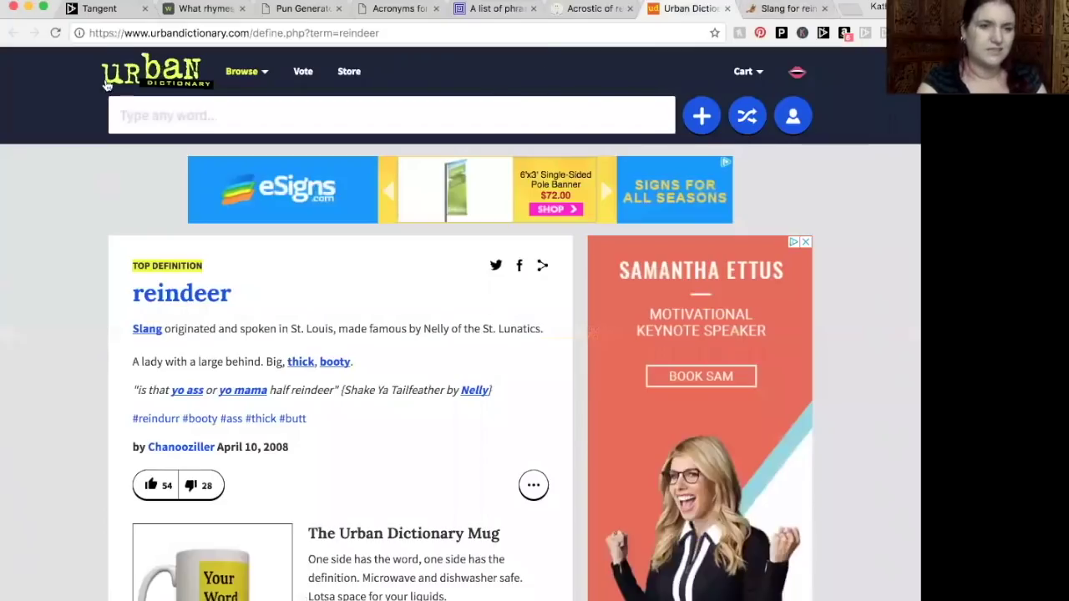
- Return to the Tangent Explorer page and close all the Fun tools result pages for reindeer
{"action": "left_click", "coordinate": [102, 15]}
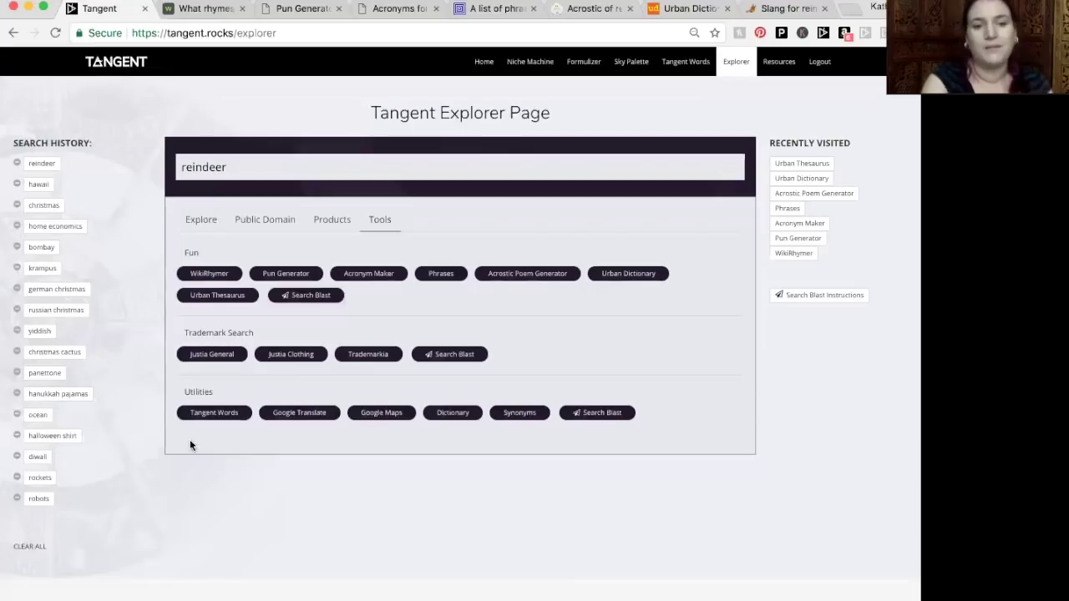
{"action": "left_click", "coordinate": [825, 9]}
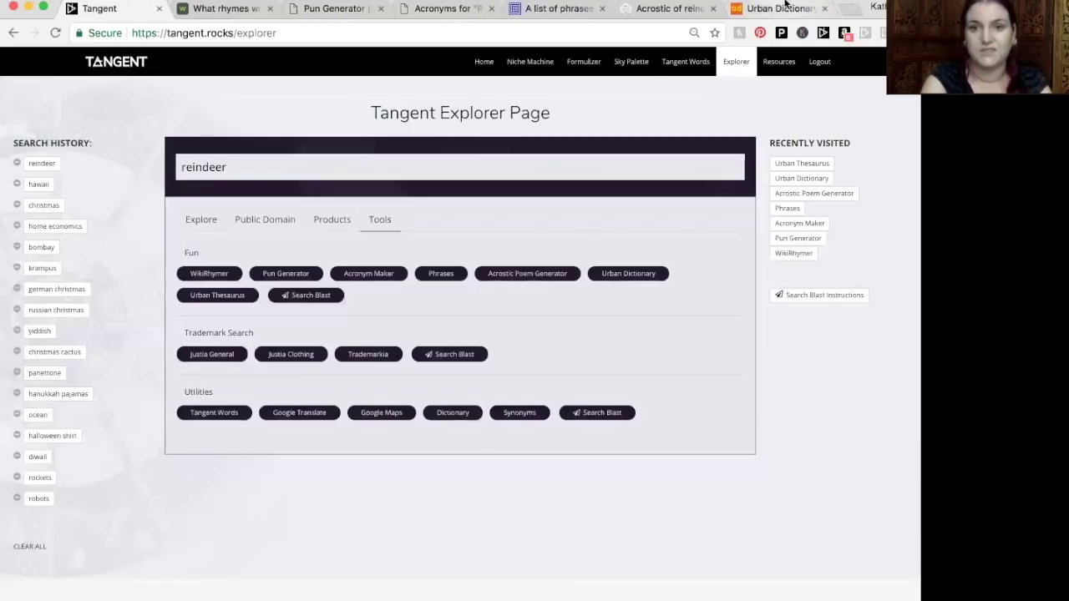
{"action": "left_click", "coordinate": [830, 9]}
{"action": "left_click", "coordinate": [825, 9]}
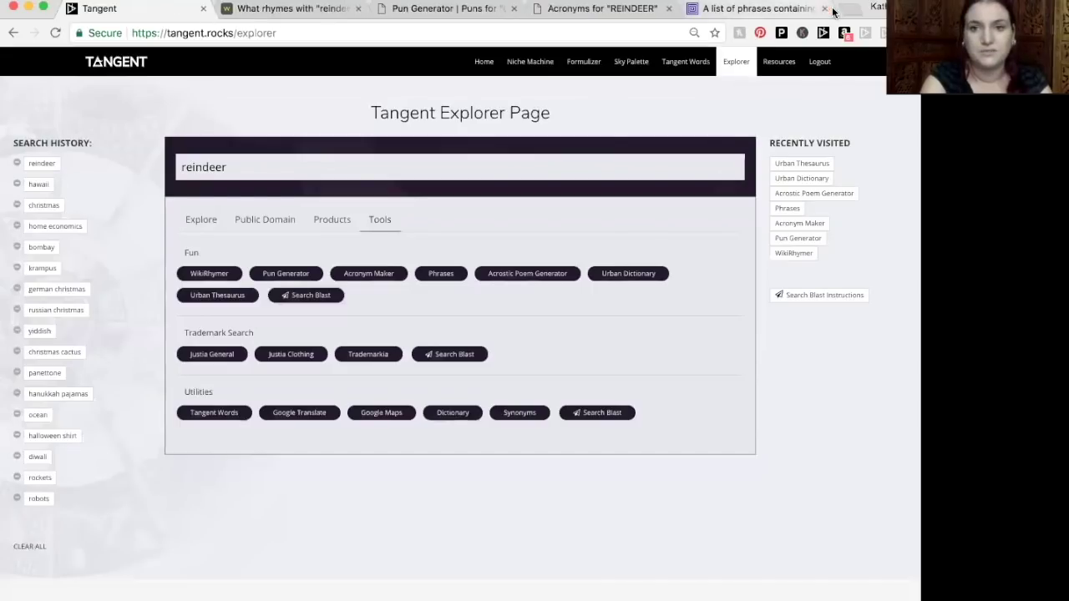
{"action": "left_click", "coordinate": [825, 8]}
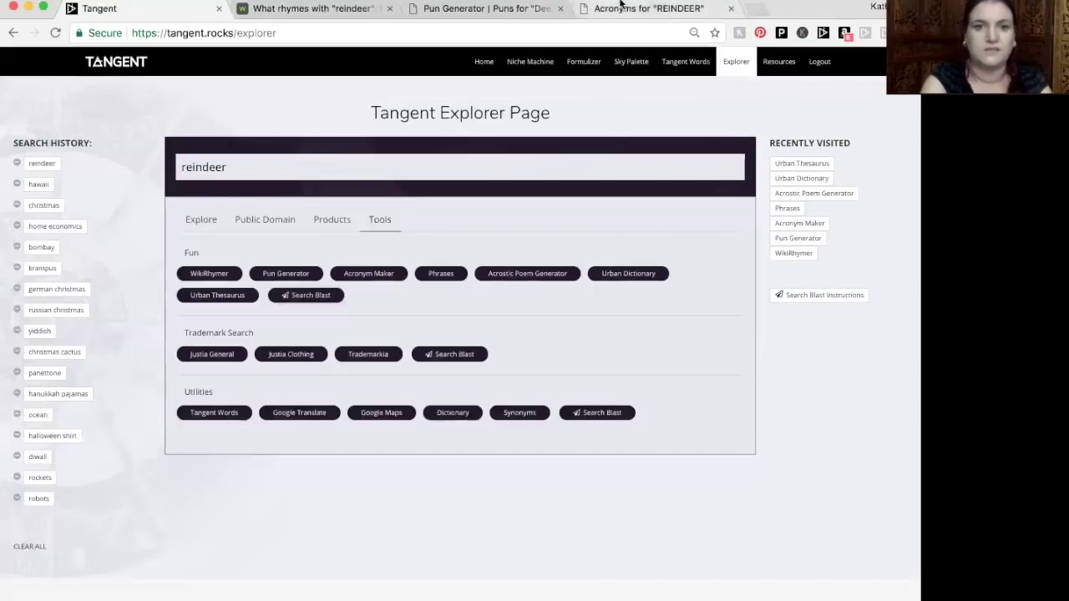
{"action": "middle_click", "coordinate": [573, 9]}
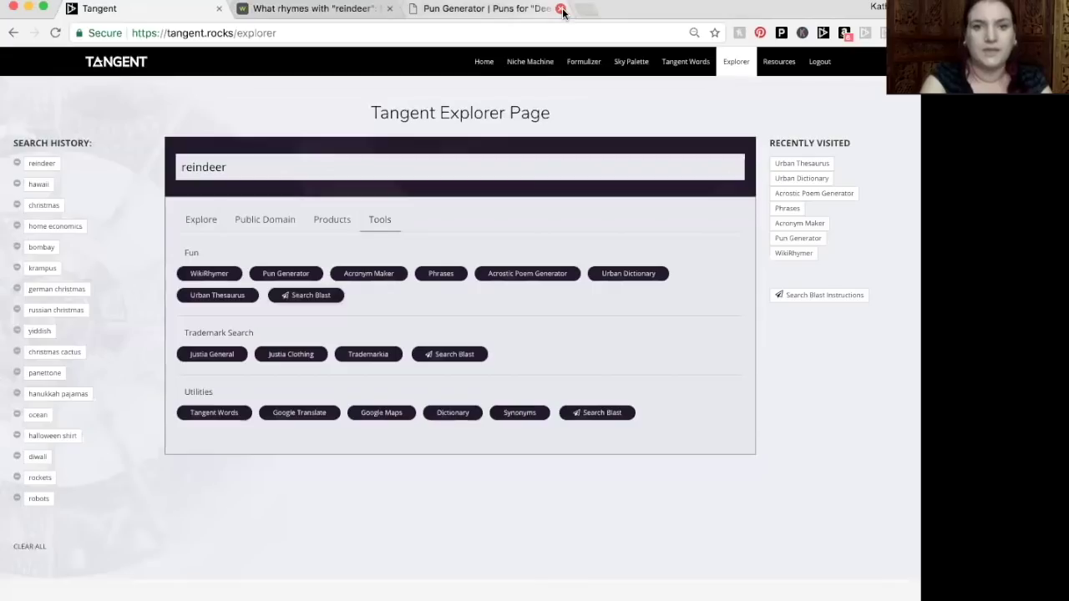
{"action": "left_click", "coordinate": [561, 8]}
{"action": "left_click", "coordinate": [389, 8]}
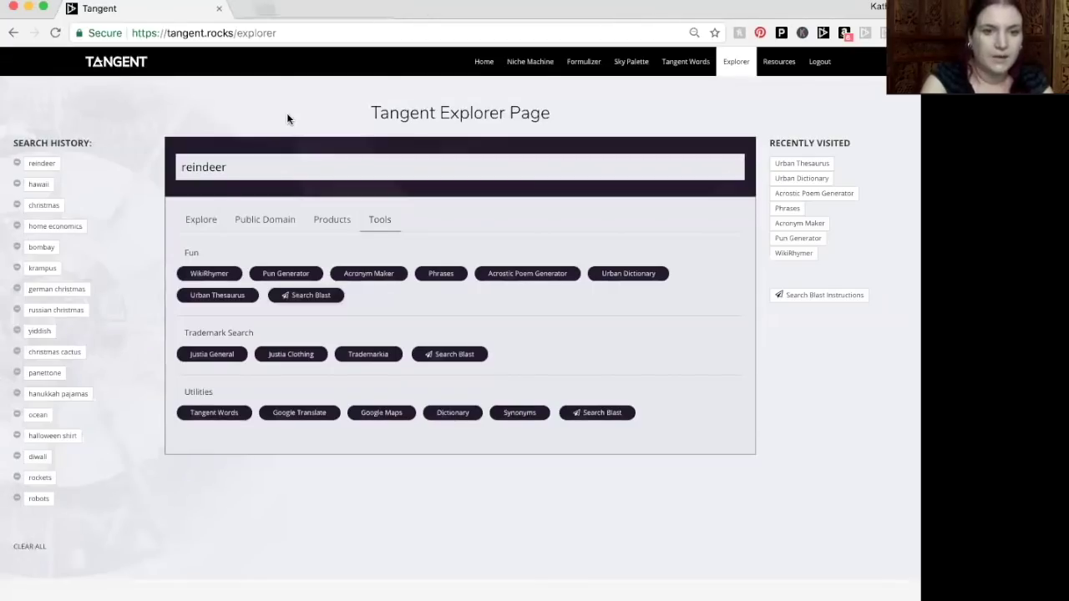
- Run the Print On Demand Search Blast from the product sources for reindeer, and return to the Explorer page
{"action": "left_click", "coordinate": [329, 226]}
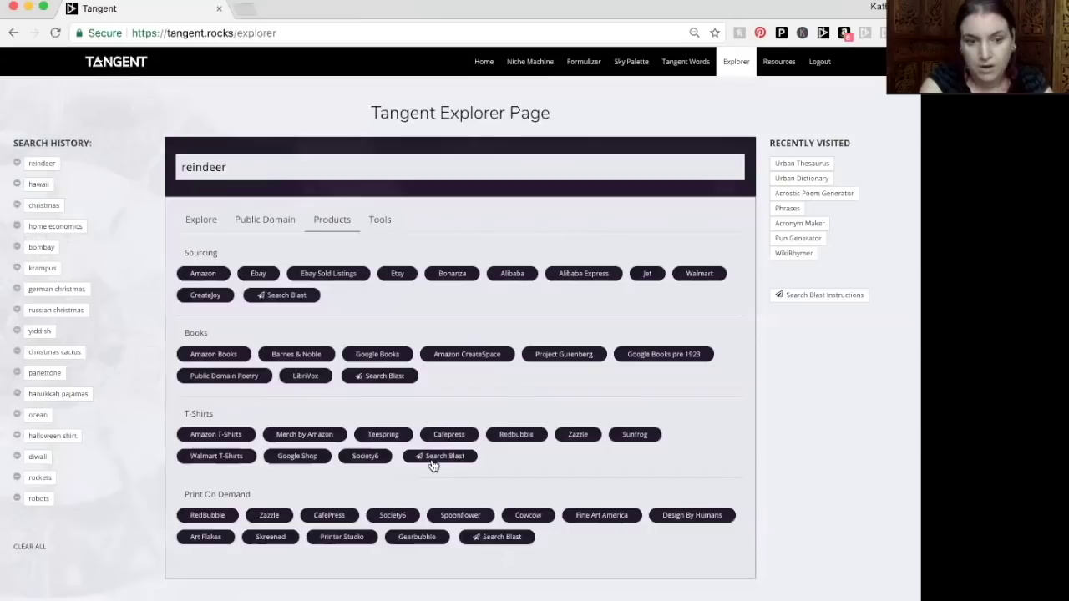
{"action": "left_click", "coordinate": [498, 537]}
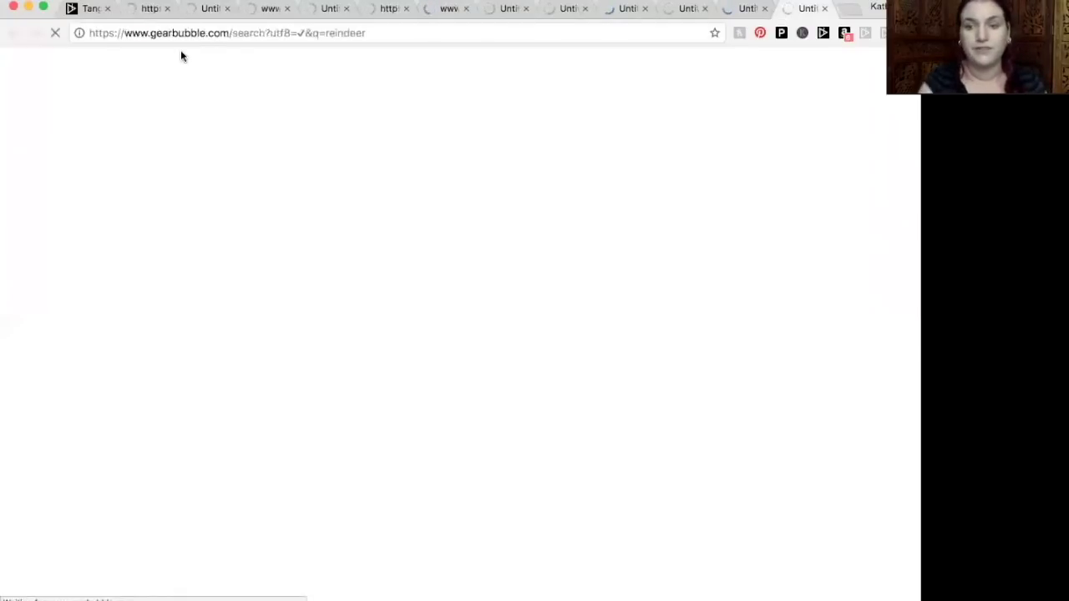
{"action": "left_click", "coordinate": [80, 8]}
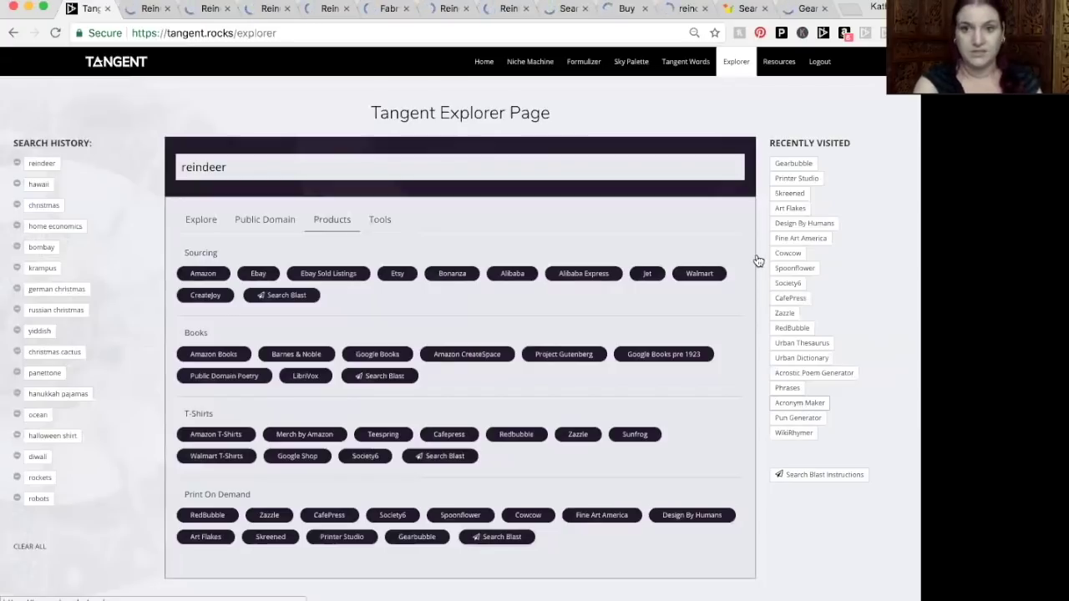
- Look through the CowCow reindeer products to see which designs and product types are sold
{"action": "left_click", "coordinate": [444, 9]}
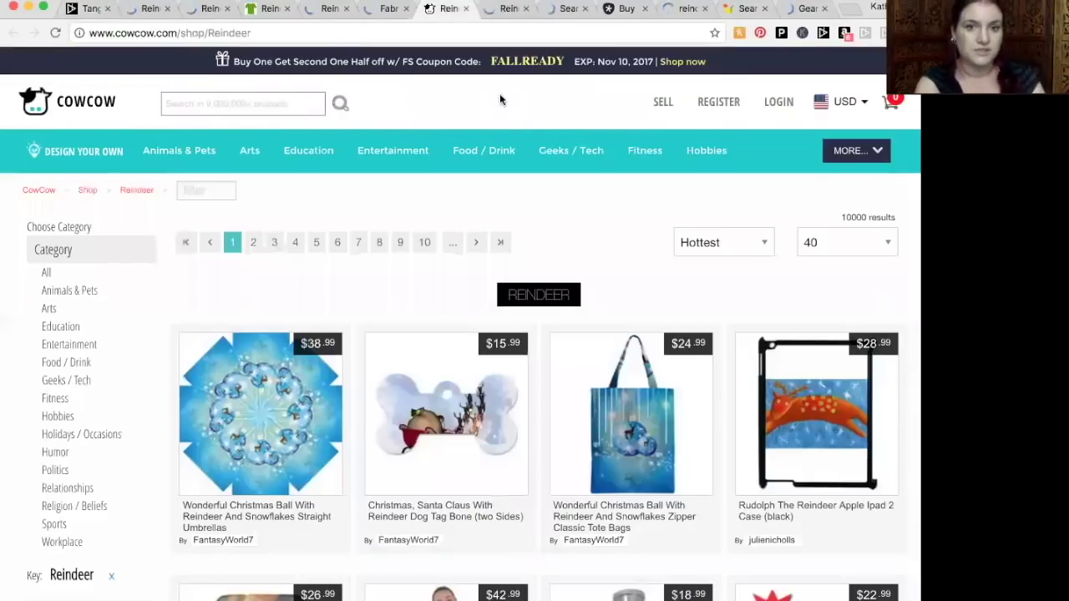
{"action": "scroll", "coordinate": [500, 99], "scroll_direction": "down", "scroll_amount": 1}
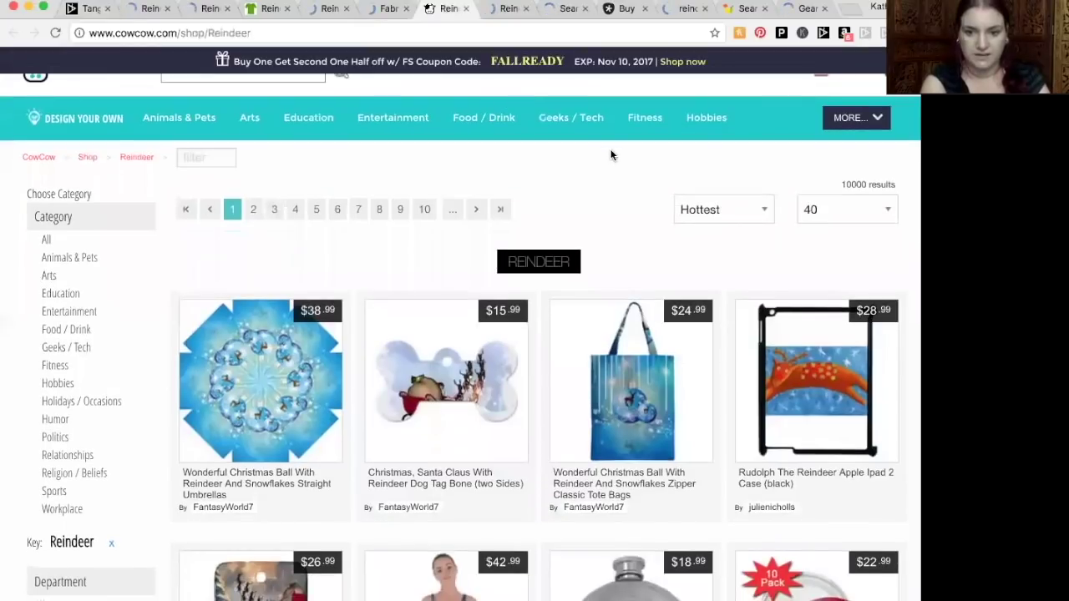
{"action": "scroll", "coordinate": [611, 155], "scroll_direction": "down", "scroll_amount": 4}
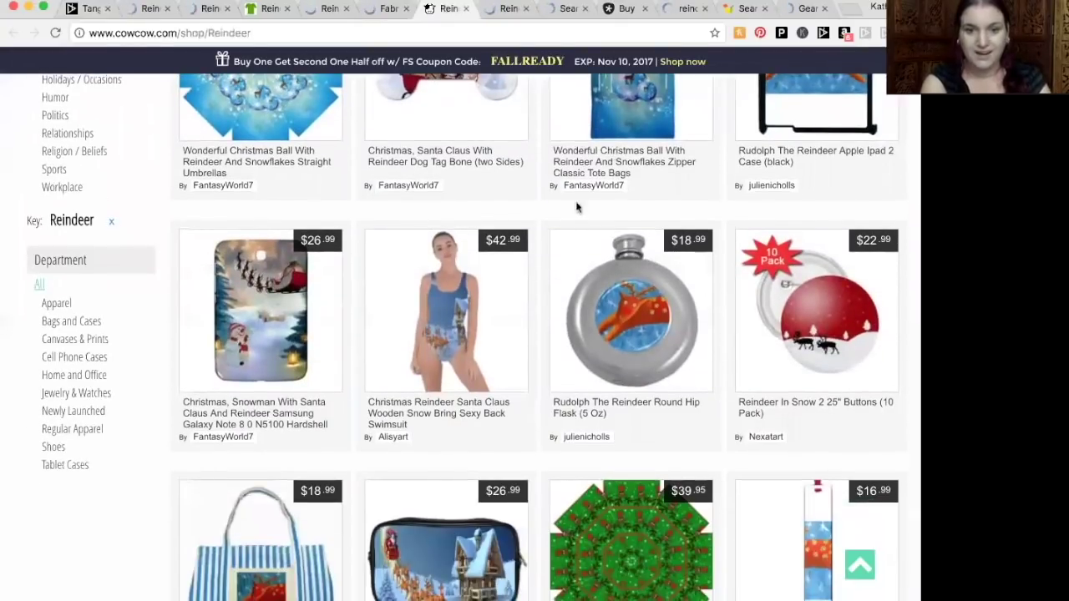
{"action": "scroll", "coordinate": [561, 238], "scroll_direction": "down", "scroll_amount": 1}
{"action": "scroll", "coordinate": [515, 243], "scroll_direction": "down", "scroll_amount": 1}
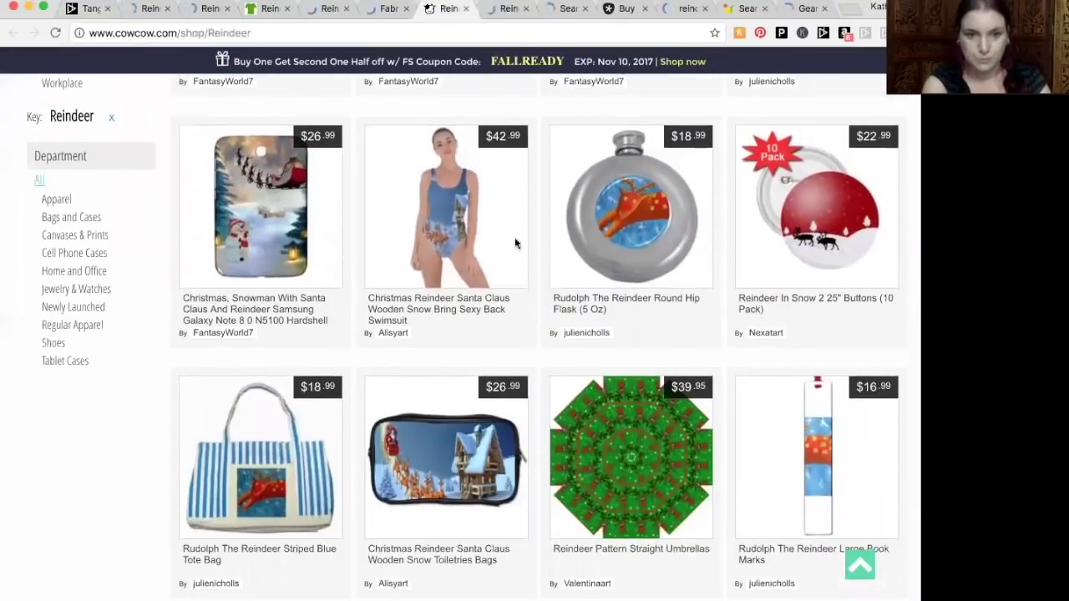
{"action": "scroll", "coordinate": [551, 243], "scroll_direction": "down", "scroll_amount": 1}
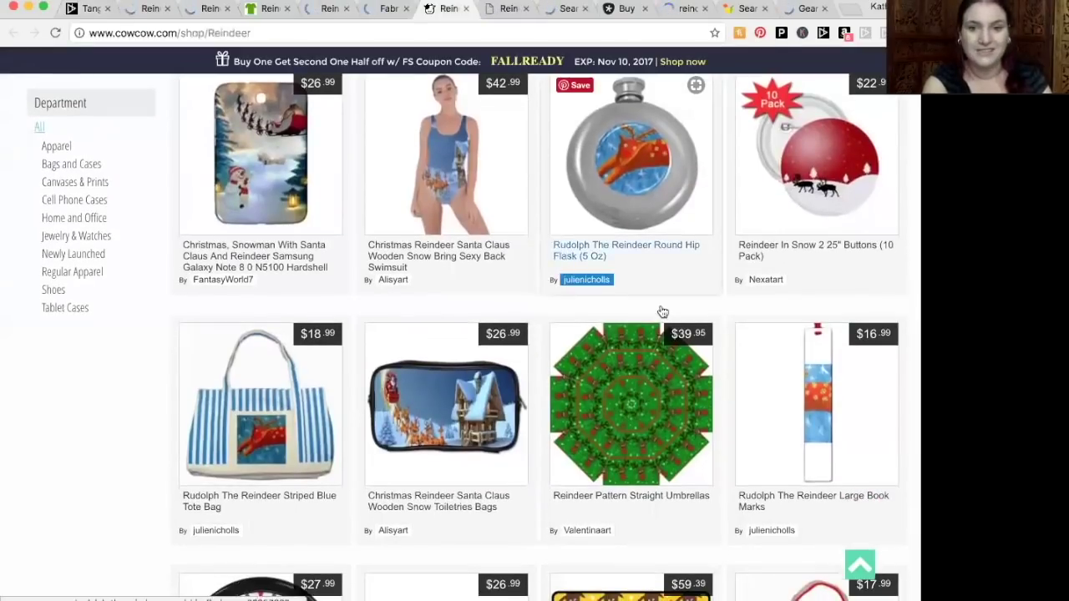
{"action": "left_click", "coordinate": [729, 310]}
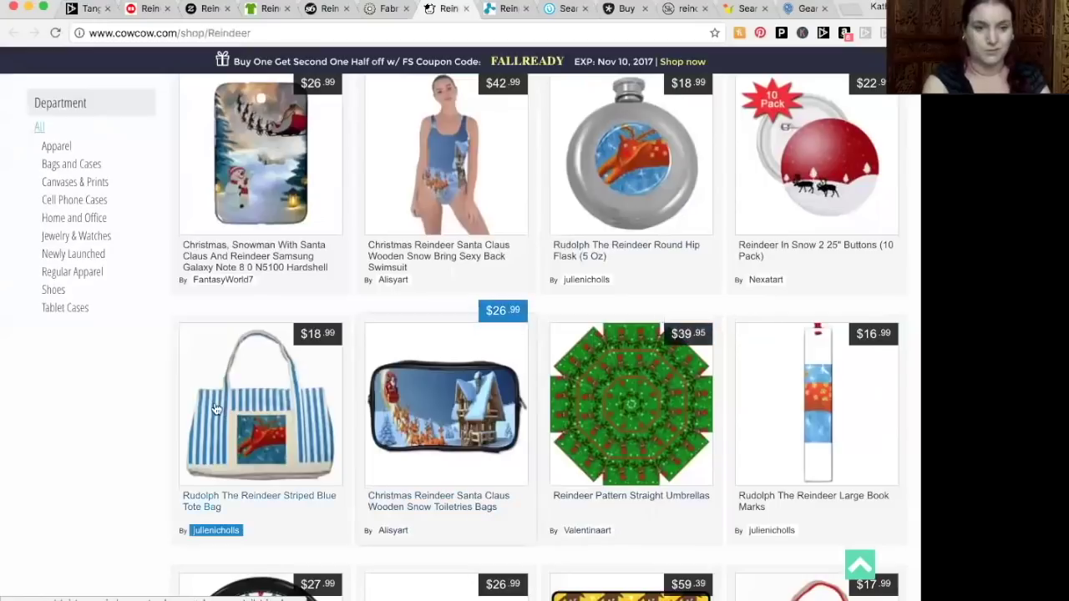
{"action": "scroll", "coordinate": [146, 409], "scroll_direction": "down", "scroll_amount": 5}
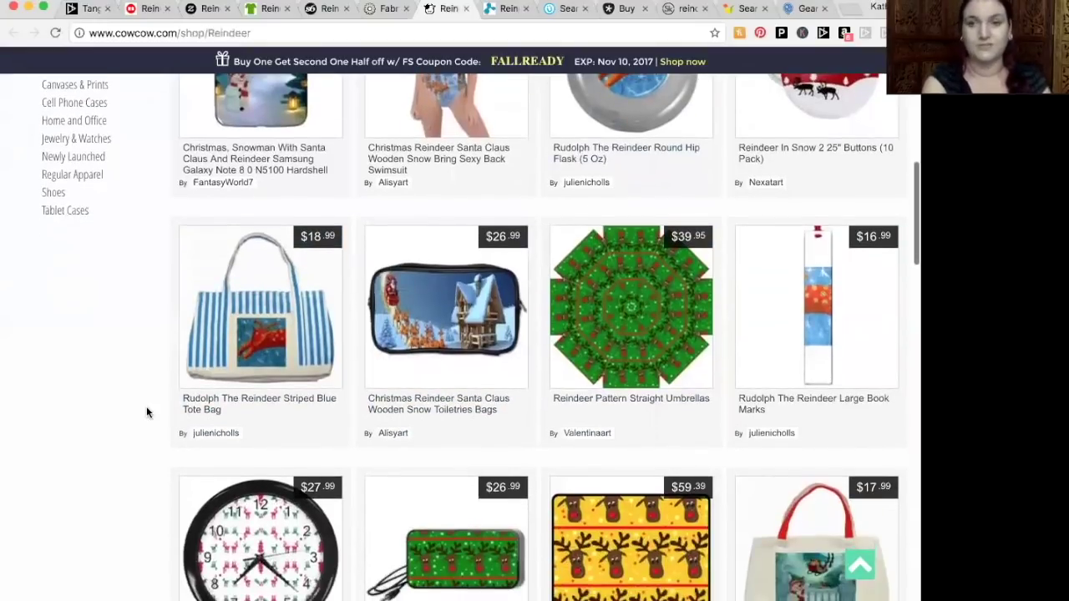
{"action": "scroll", "coordinate": [131, 404], "scroll_direction": "down", "scroll_amount": 5}
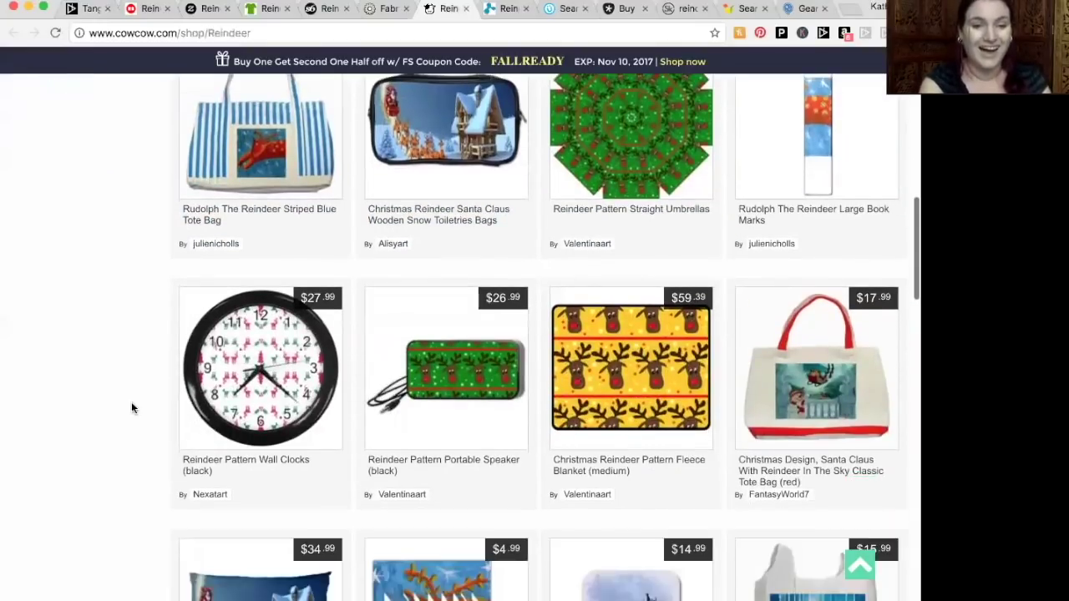
{"action": "scroll", "coordinate": [303, 251], "scroll_direction": "down", "scroll_amount": 7}
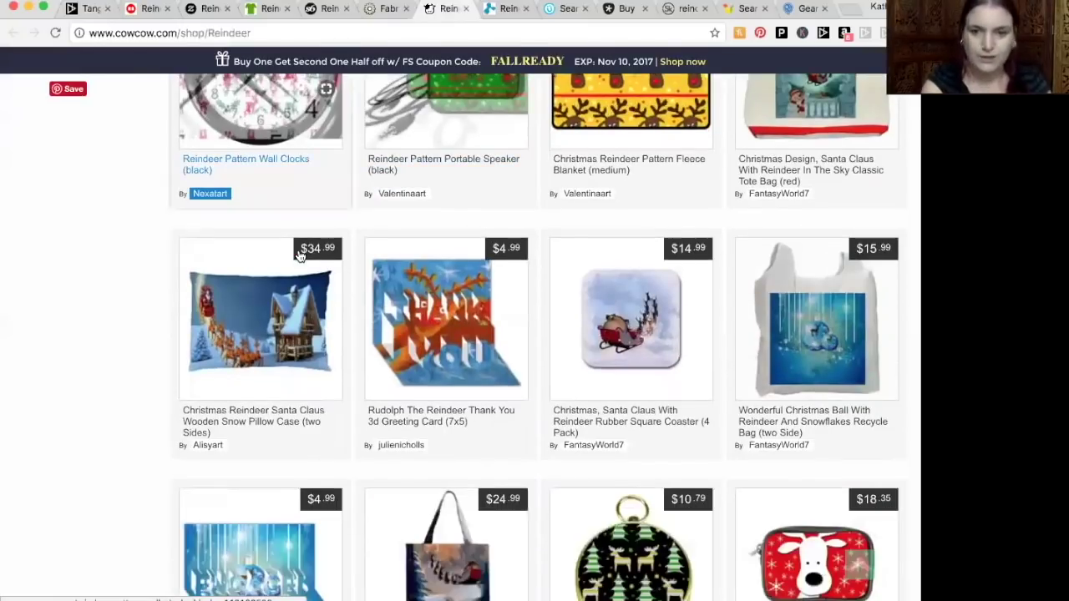
{"action": "scroll", "coordinate": [301, 257], "scroll_direction": "down", "scroll_amount": 9}
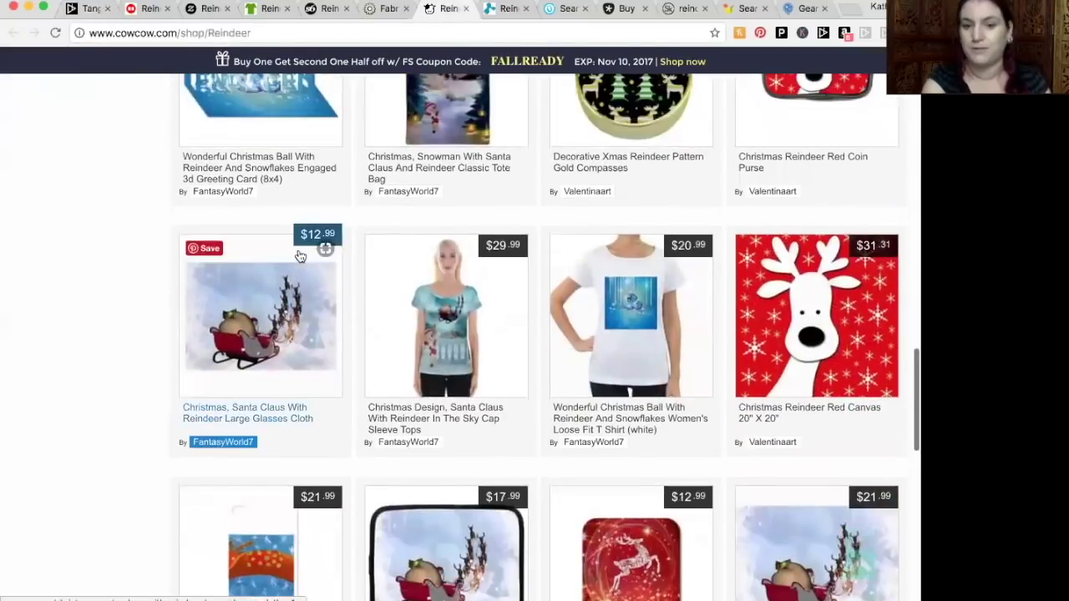
{"action": "scroll", "coordinate": [300, 256], "scroll_direction": "down", "scroll_amount": 4}
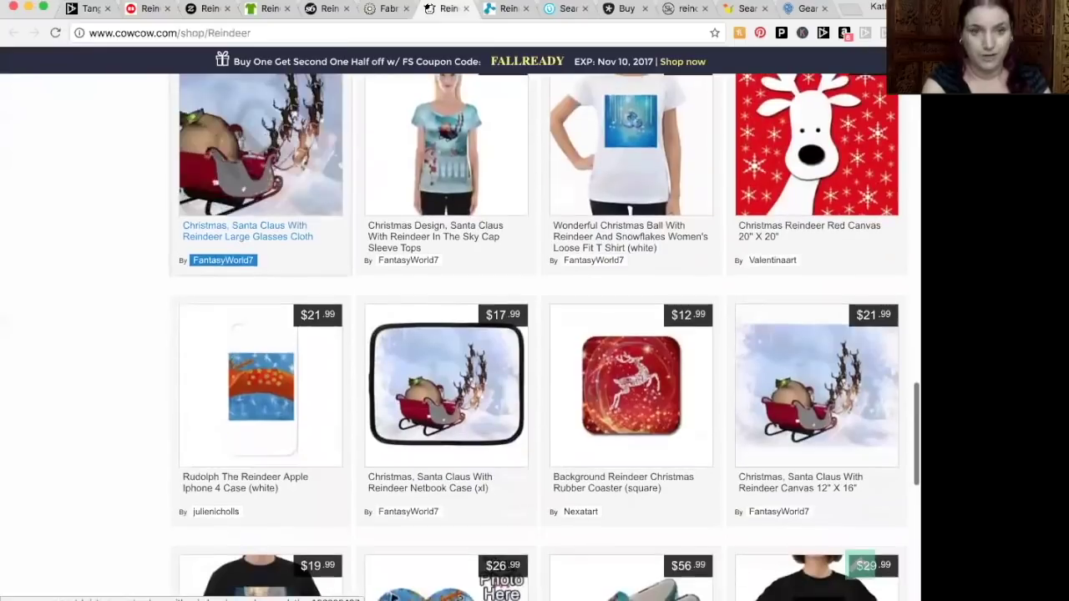
- Browse the best-selling reindeer fabrics on Spoonflower to examine their pattern styles and color schemes
{"action": "left_click", "coordinate": [386, 8]}
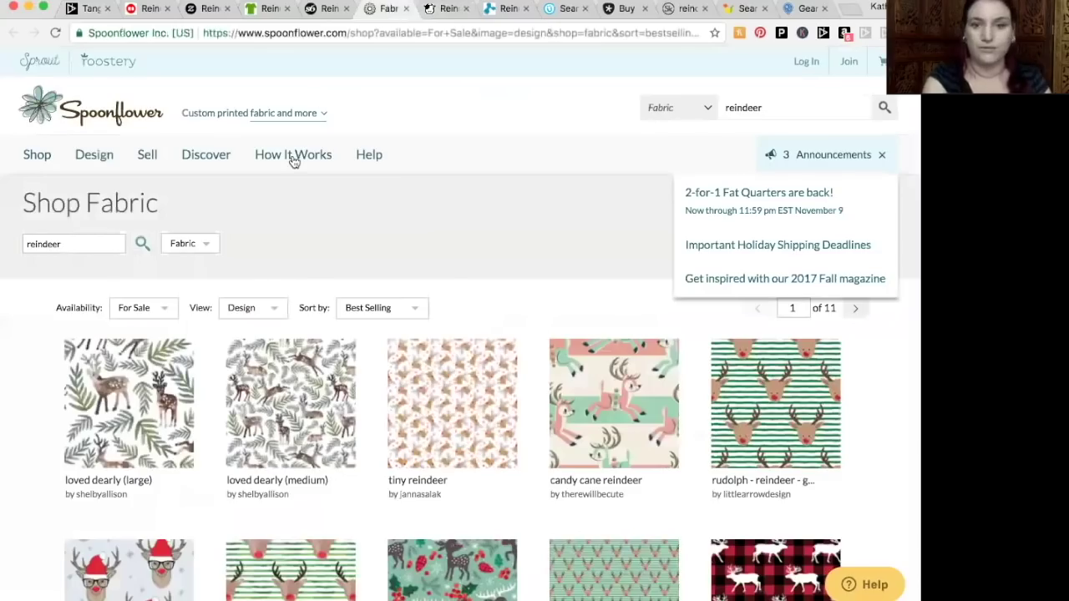
{"action": "mouse_move", "coordinate": [293, 162]}
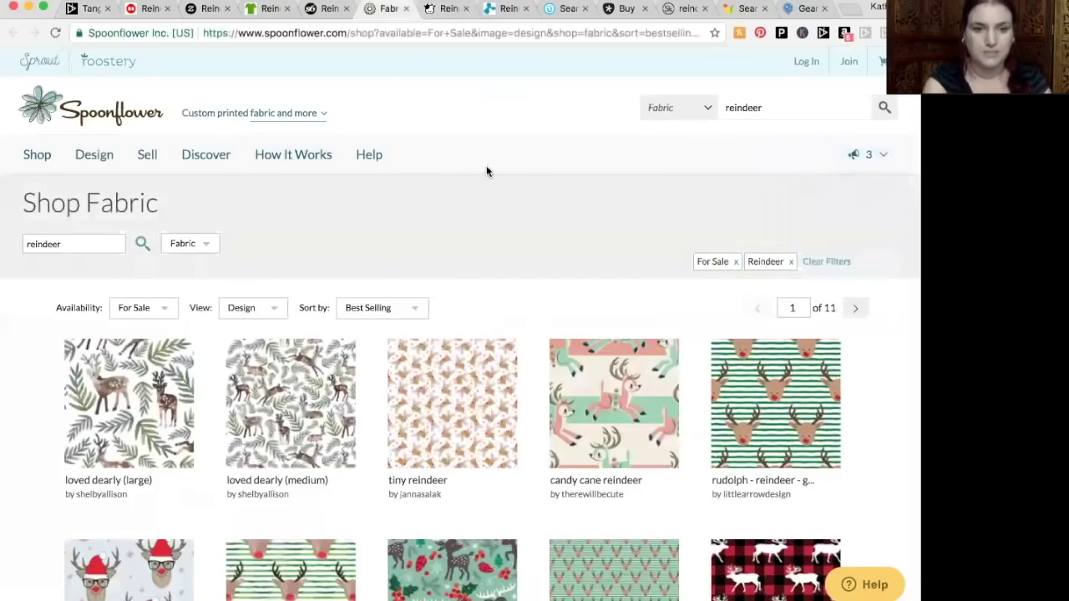
{"action": "scroll", "coordinate": [487, 172], "scroll_direction": "down", "scroll_amount": 3}
{"action": "scroll", "coordinate": [487, 168], "scroll_direction": "down", "scroll_amount": 2}
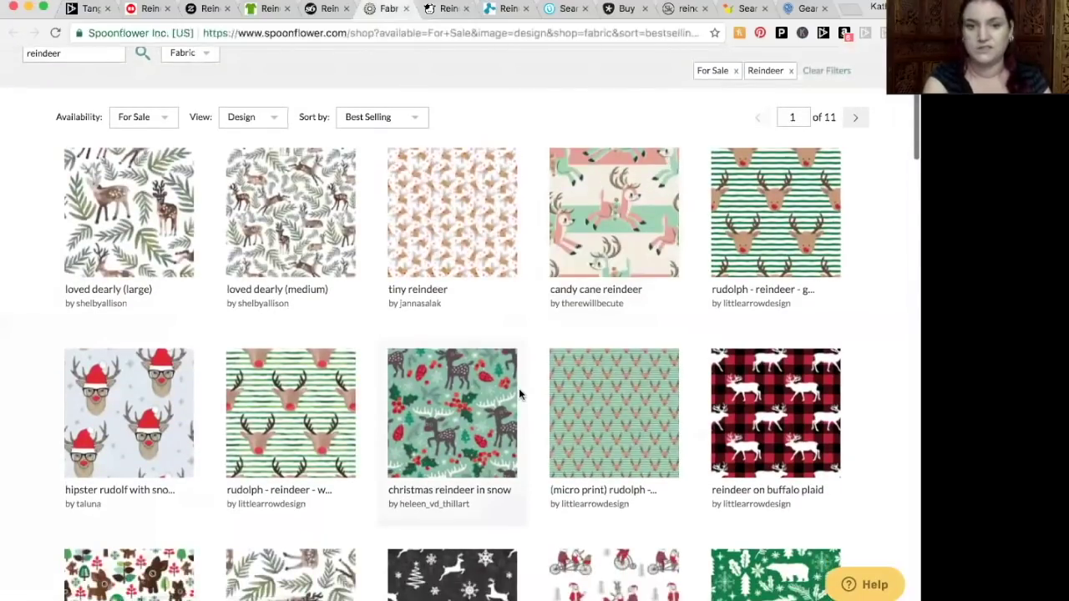
{"action": "scroll", "coordinate": [535, 355], "scroll_direction": "down", "scroll_amount": 1}
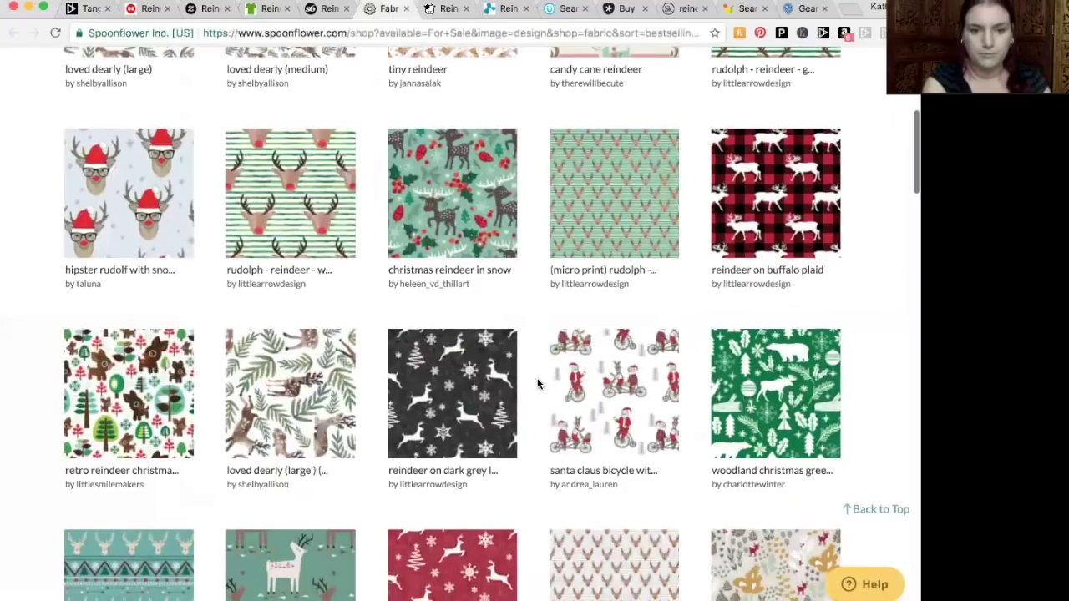
{"action": "scroll", "coordinate": [538, 383], "scroll_direction": "down", "scroll_amount": 5}
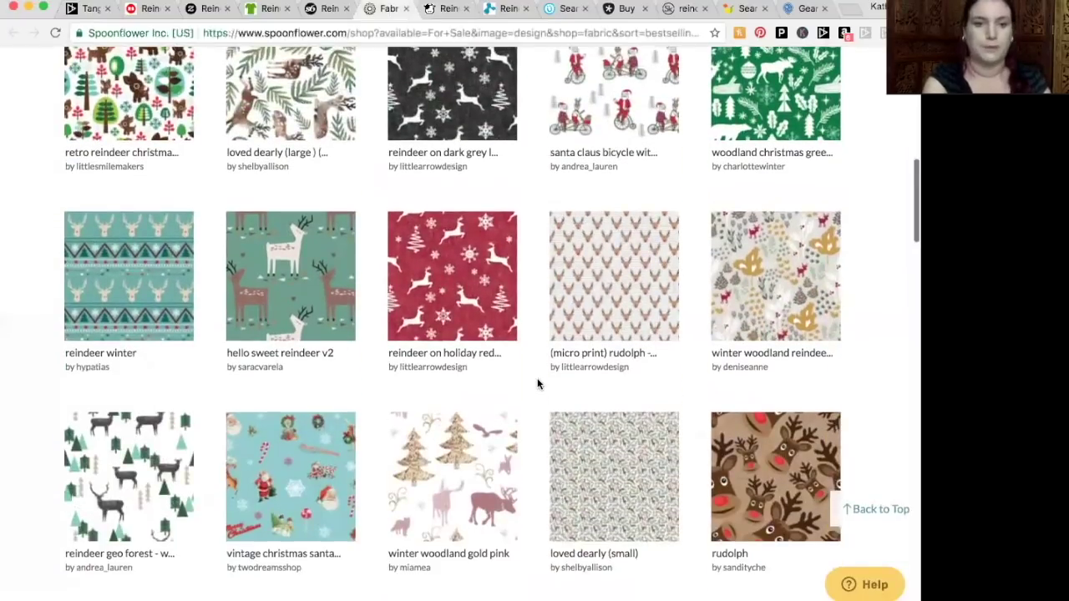
{"action": "scroll", "coordinate": [538, 383], "scroll_direction": "down", "scroll_amount": 5}
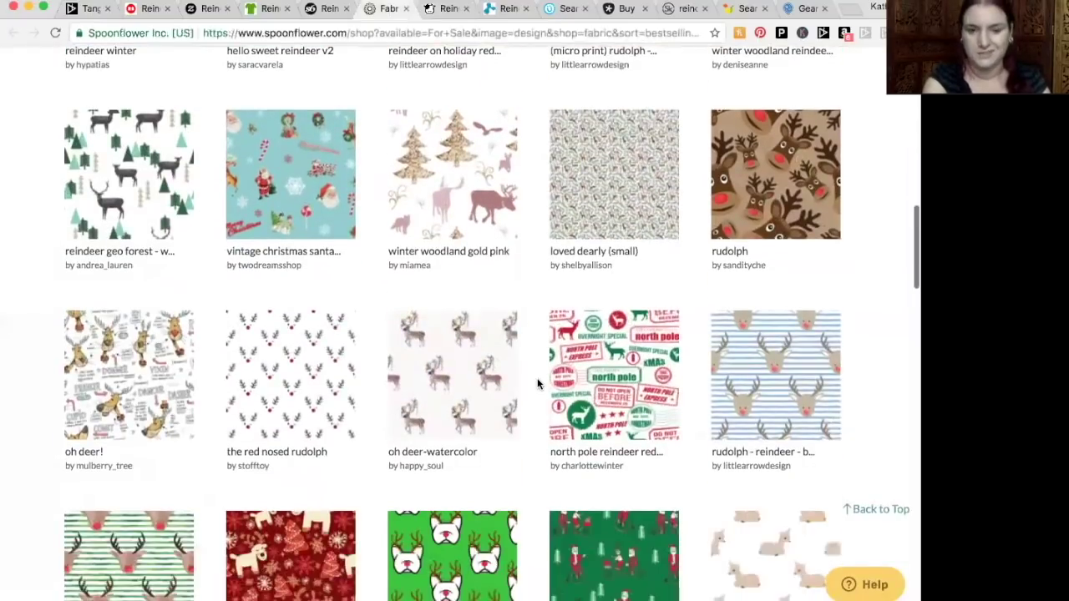
{"action": "scroll", "coordinate": [538, 383], "scroll_direction": "down", "scroll_amount": 4}
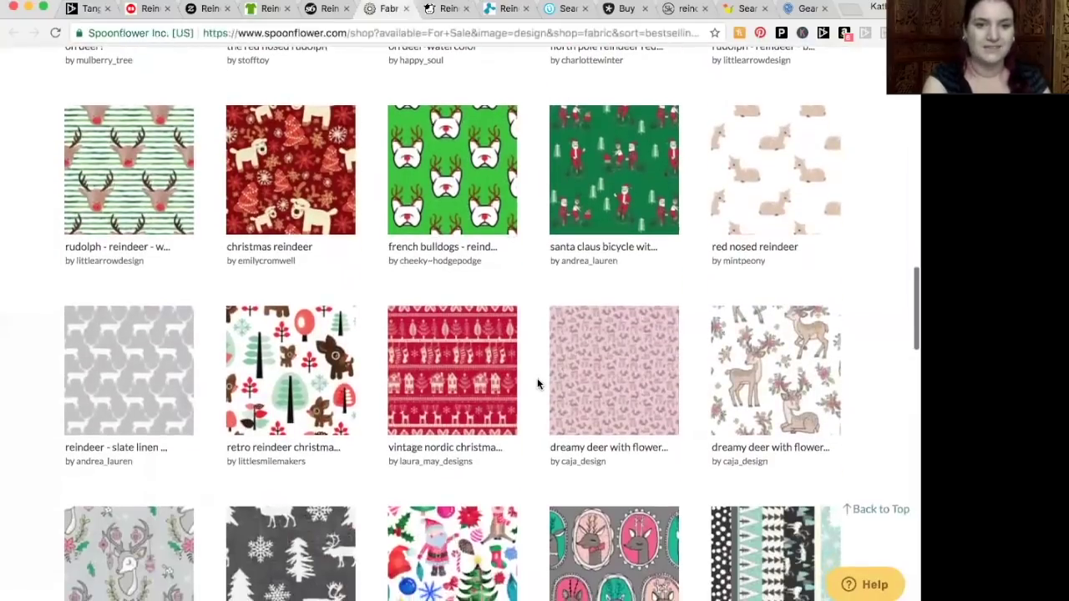
{"action": "scroll", "coordinate": [538, 383], "scroll_direction": "down", "scroll_amount": 4}
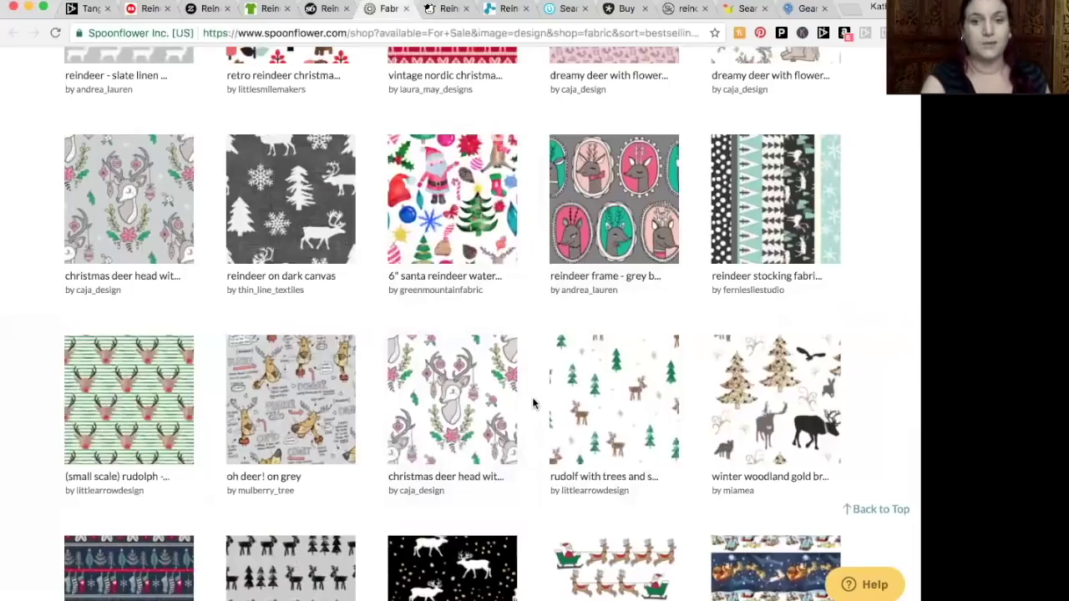
{"action": "mouse_move", "coordinate": [516, 452]}
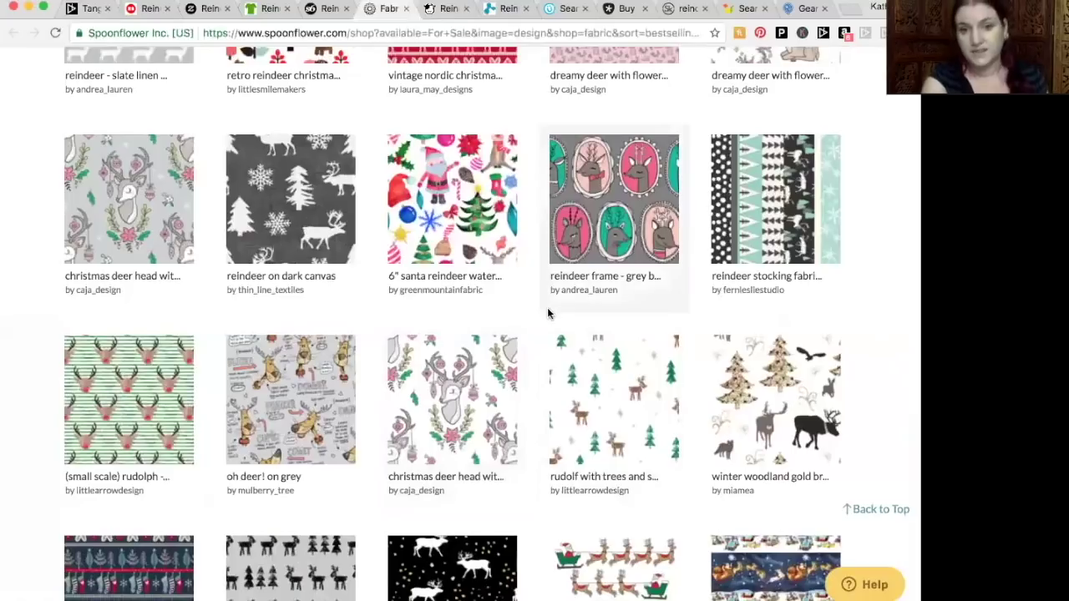
{"action": "scroll", "coordinate": [548, 313], "scroll_direction": "down", "scroll_amount": 5}
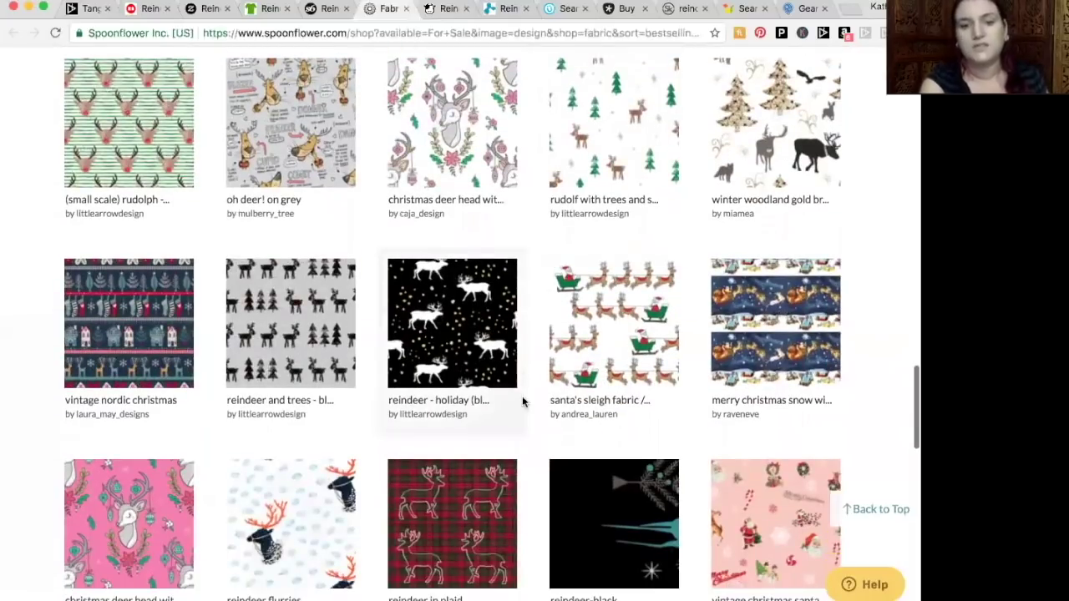
{"action": "scroll", "coordinate": [518, 453], "scroll_direction": "down", "scroll_amount": 4}
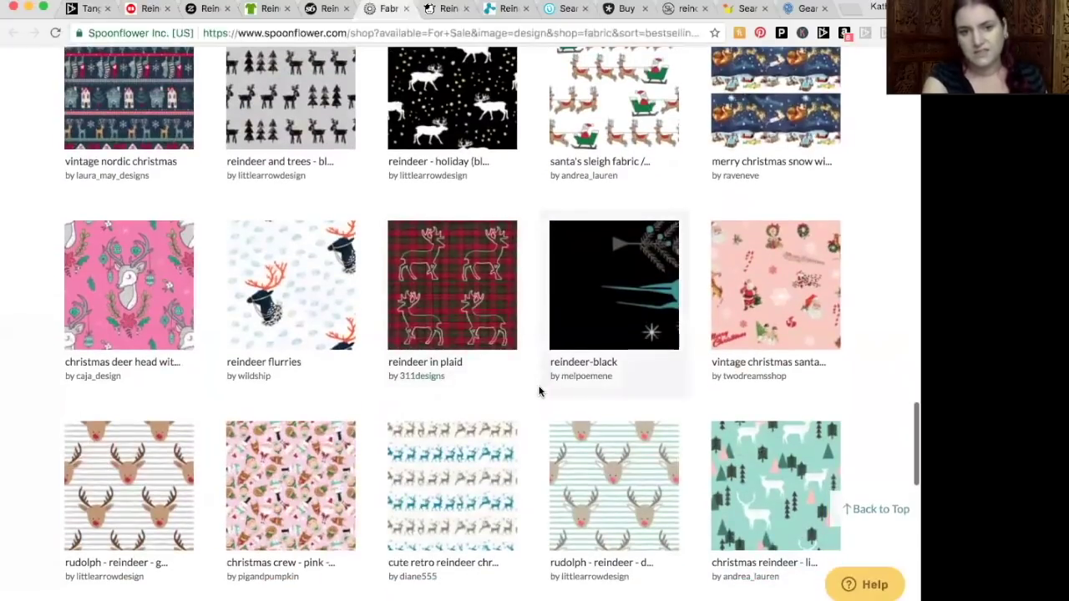
{"action": "scroll", "coordinate": [534, 427], "scroll_direction": "down", "scroll_amount": 6}
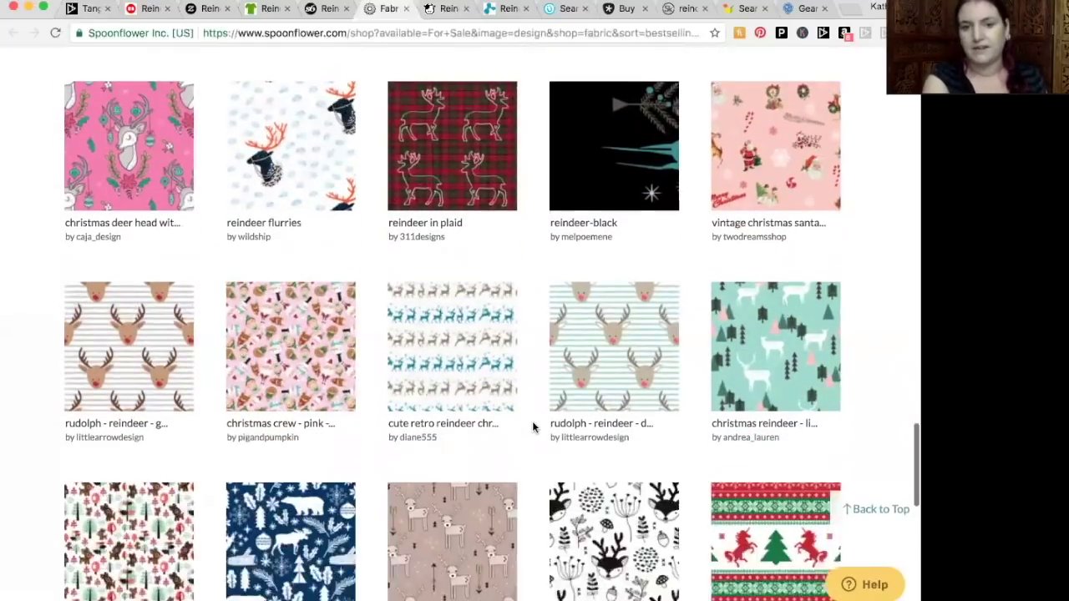
{"action": "scroll", "coordinate": [532, 421], "scroll_direction": "down", "scroll_amount": 10}
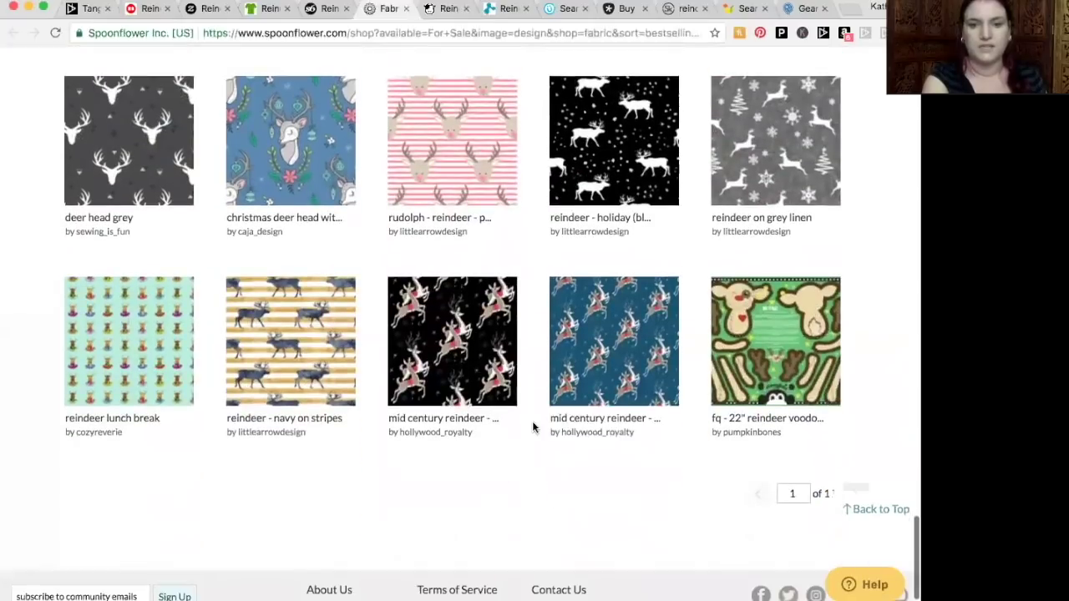
- Look through the reindeer products on Zazzle and Redbubble to compare their designs and product types
{"action": "key", "text": "ctrl+shift+Tab"}
{"action": "key", "text": "ctrl+shift+Tab"}
{"action": "key", "text": "ctrl+shift+Tab"}
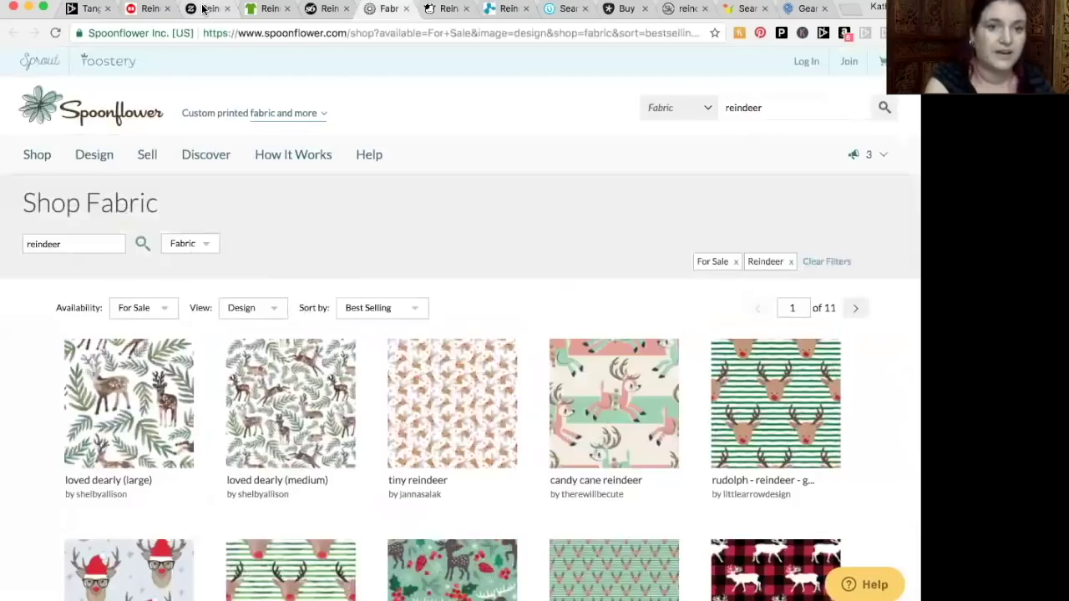
{"action": "scroll", "coordinate": [301, 277], "scroll_direction": "down", "scroll_amount": 12}
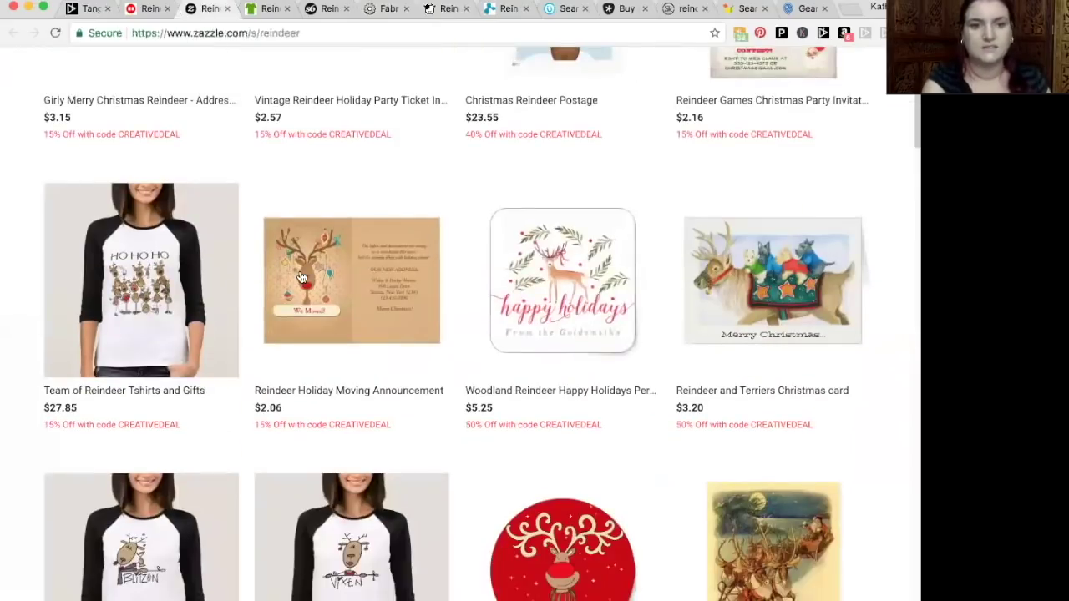
{"action": "scroll", "coordinate": [301, 277], "scroll_direction": "down", "scroll_amount": 5}
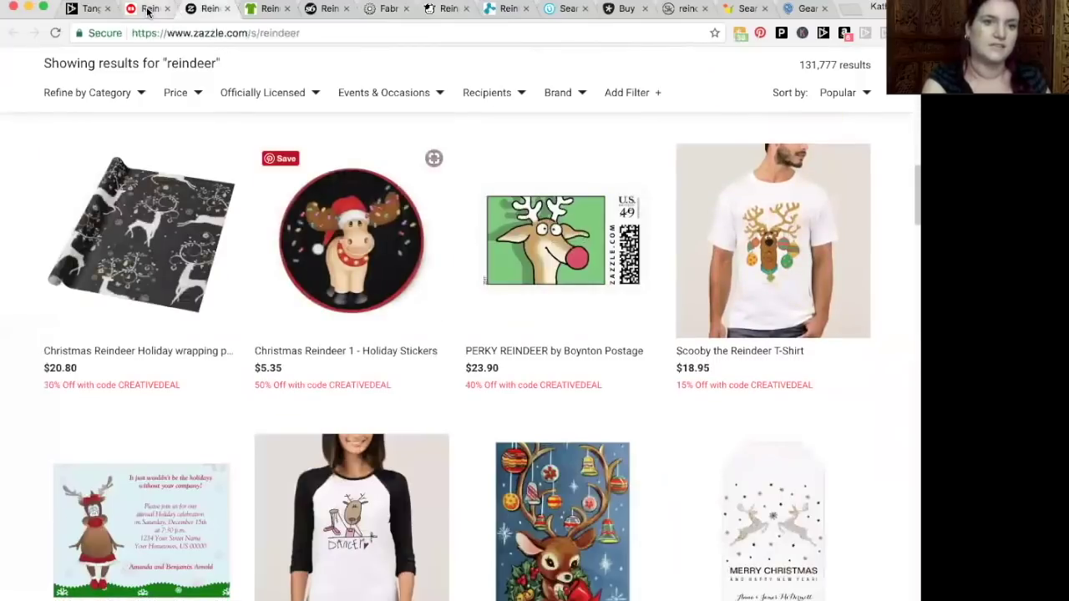
{"action": "left_click", "coordinate": [147, 10]}
{"action": "scroll", "coordinate": [332, 147], "scroll_direction": "down", "scroll_amount": 2}
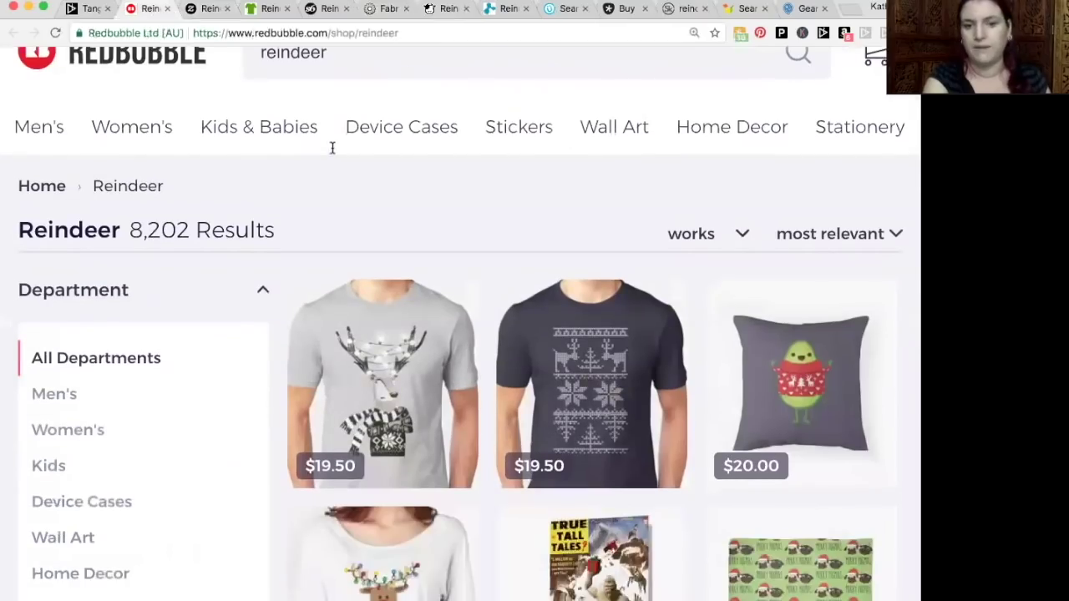
{"action": "scroll", "coordinate": [498, 268], "scroll_direction": "down", "scroll_amount": 12}
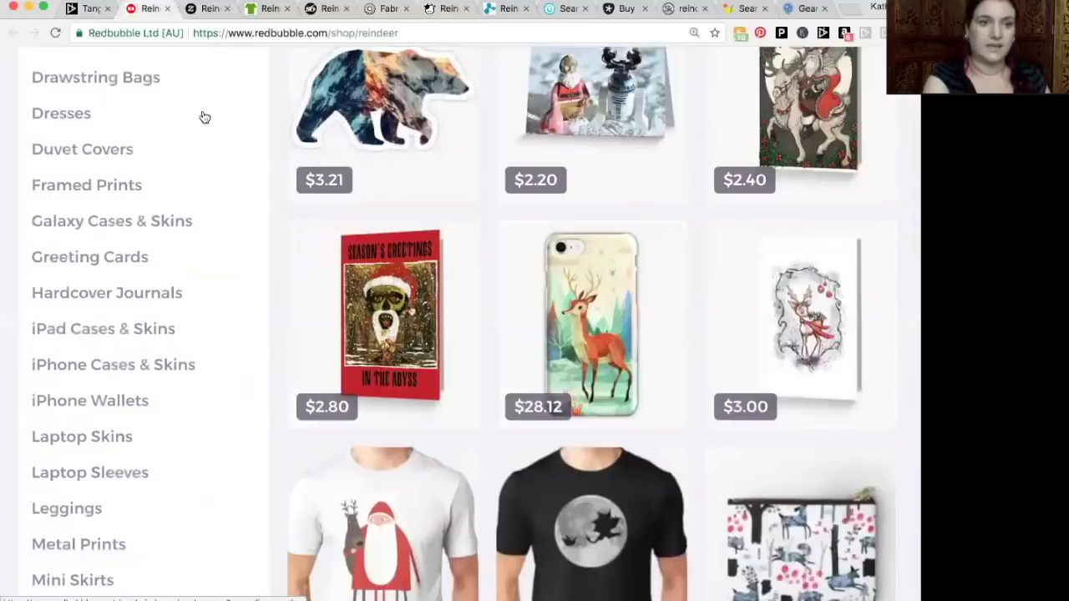
- Return to the Tangent Explorer page, show its Explore sources, and close the reindeer result pages that follow Fine Art America
{"action": "left_click", "coordinate": [83, 10]}
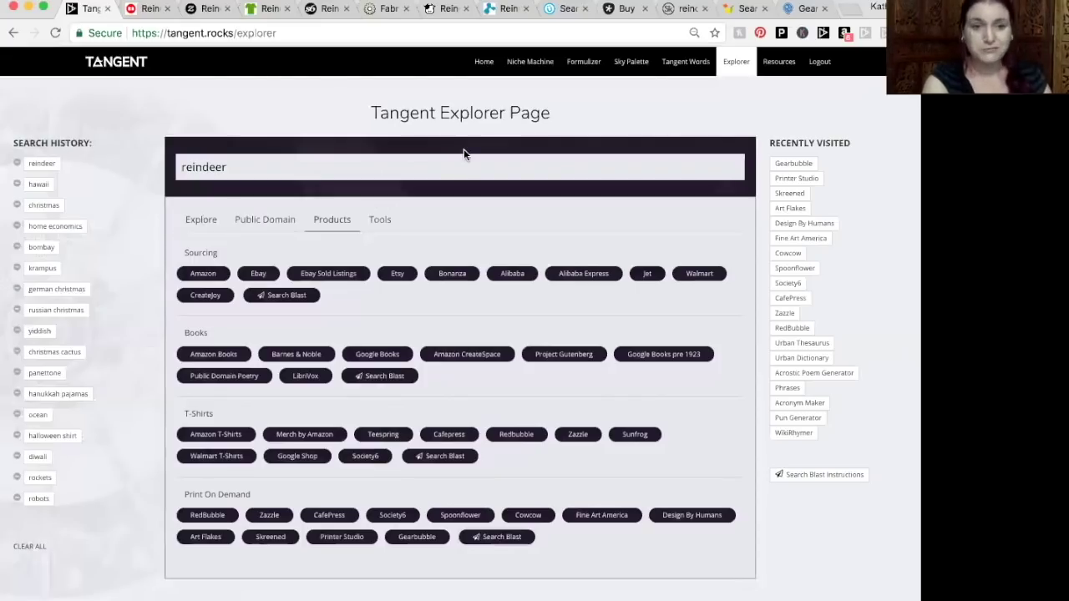
{"action": "left_click", "coordinate": [192, 232]}
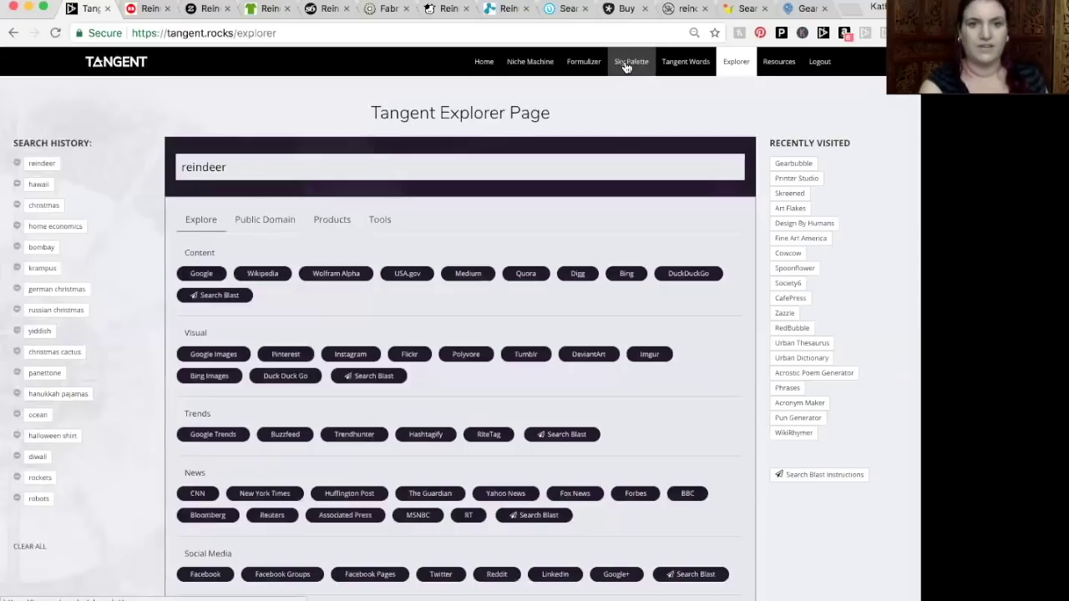
{"action": "left_click", "coordinate": [824, 8]}
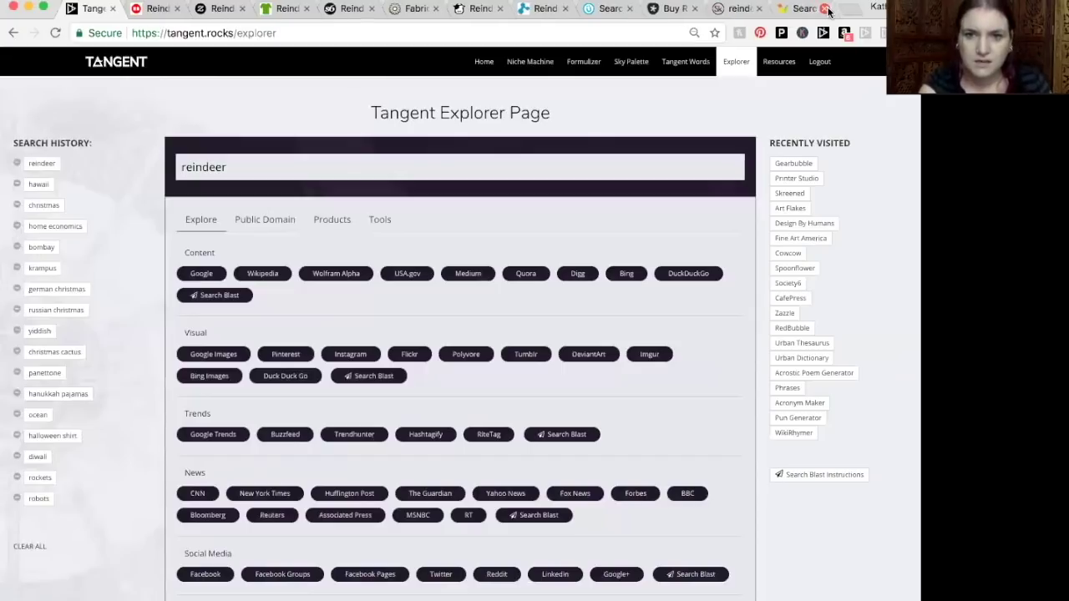
{"action": "left_click", "coordinate": [723, 9]}
{"action": "left_click", "coordinate": [478, 8]}
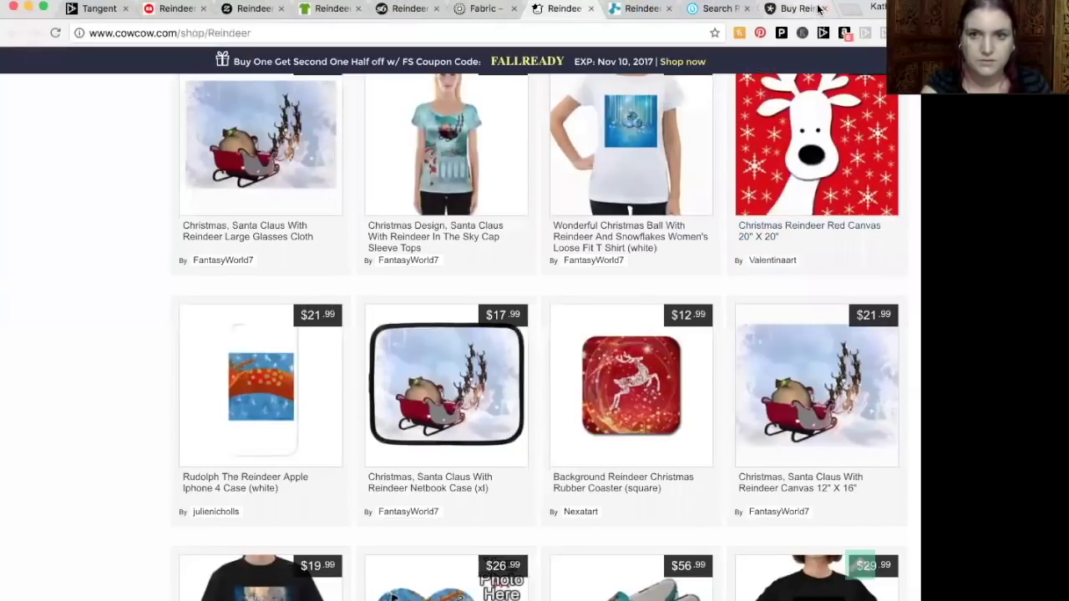
{"action": "left_click", "coordinate": [812, 7]}
- Skim the reindeer artwork on Fine Art America and close all remaining print-on-demand result pages
{"action": "scroll", "coordinate": [588, 281], "scroll_direction": "down", "scroll_amount": 10}
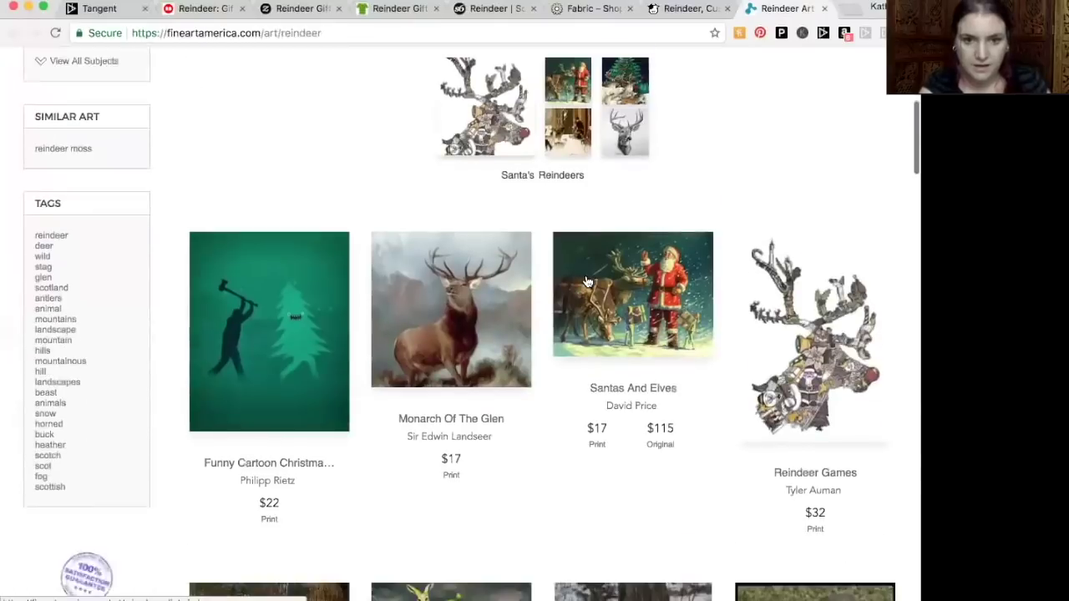
{"action": "scroll", "coordinate": [588, 282], "scroll_direction": "down", "scroll_amount": 5}
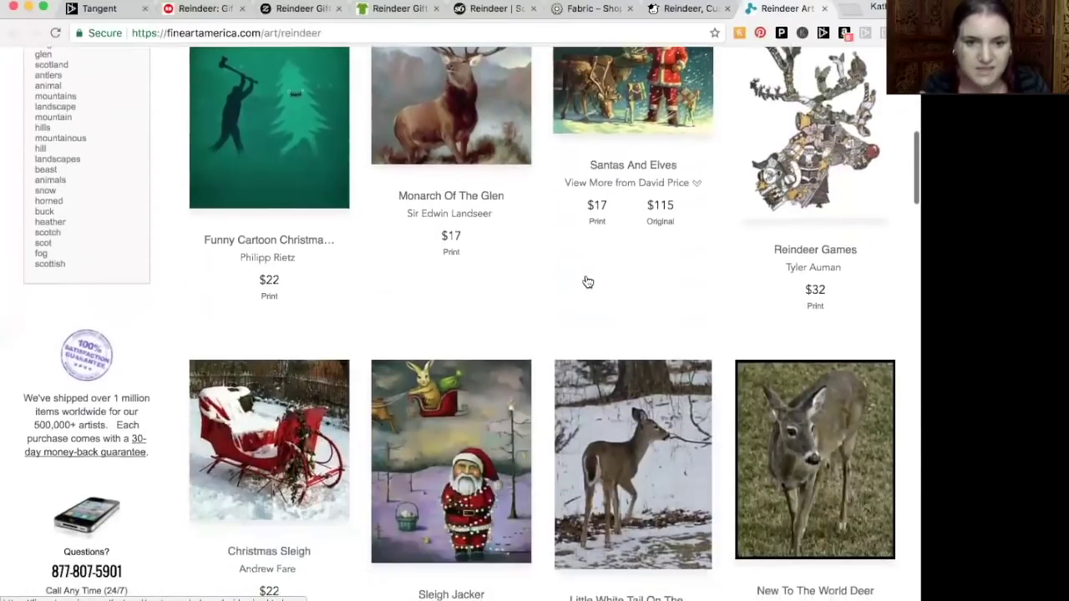
{"action": "scroll", "coordinate": [522, 290], "scroll_direction": "down", "scroll_amount": 7}
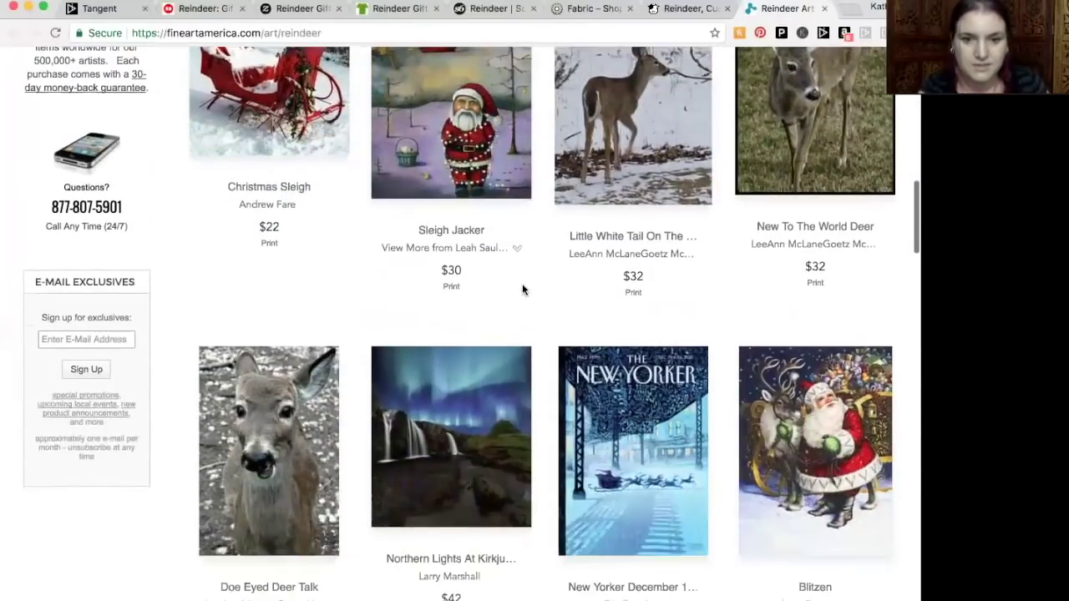
{"action": "scroll", "coordinate": [522, 290], "scroll_direction": "down", "scroll_amount": 4}
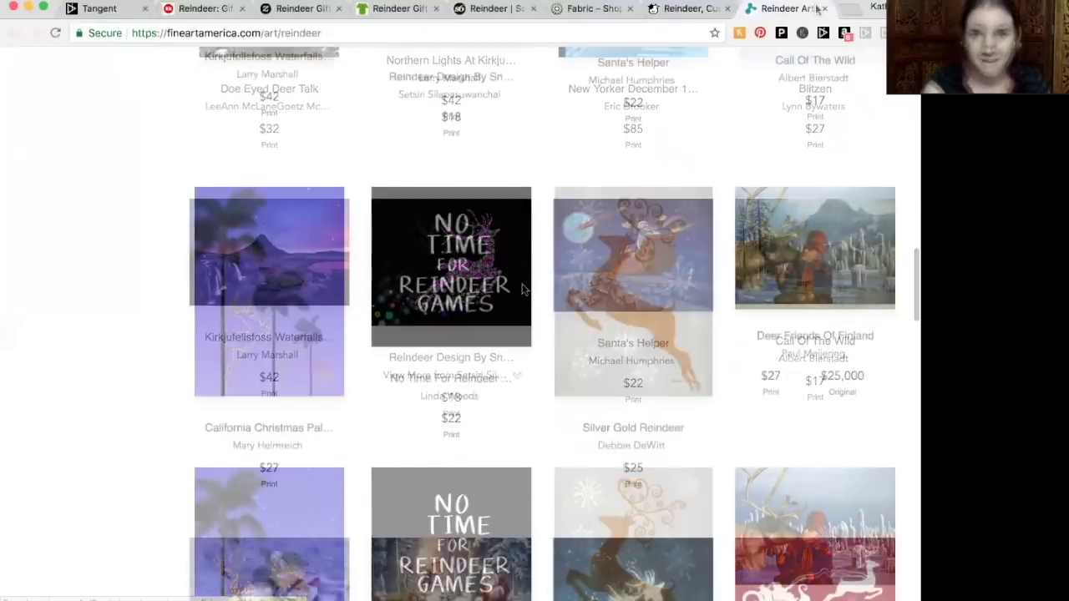
{"action": "left_click", "coordinate": [825, 8]}
{"action": "left_click", "coordinate": [821, 8]}
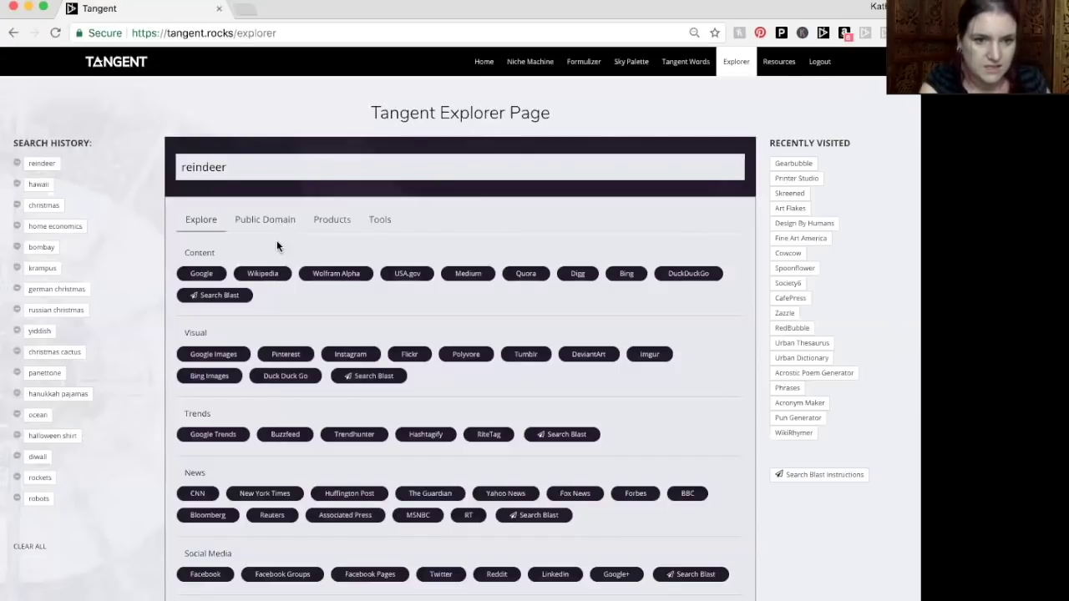
- Run the Google Images search for reindeer from the Visual sources and browse the photos
{"action": "scroll", "coordinate": [277, 250], "scroll_direction": "down", "scroll_amount": 1}
{"action": "left_click", "coordinate": [206, 330]}
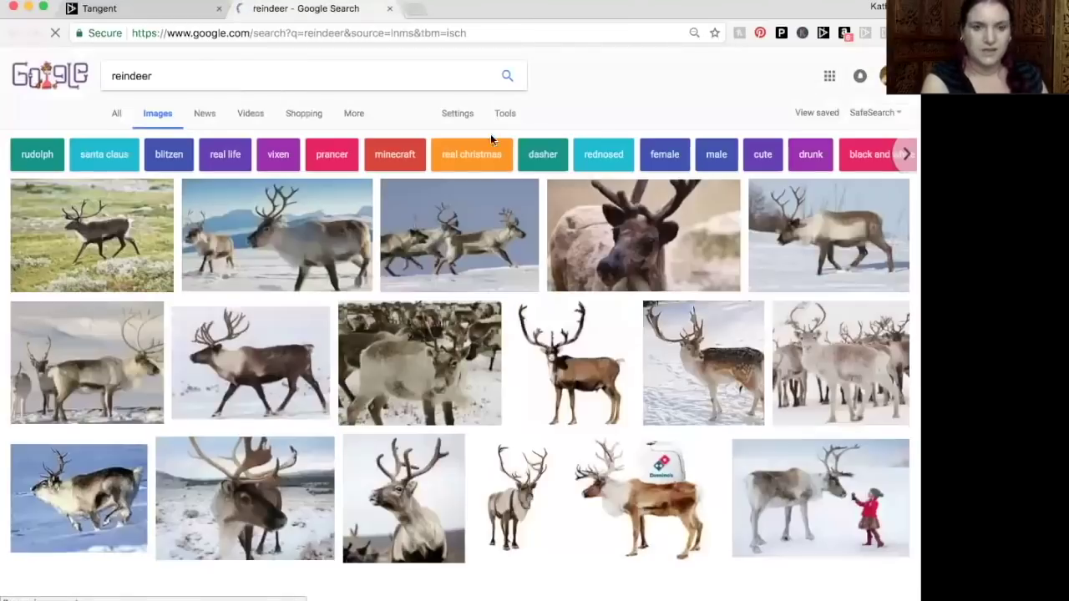
{"action": "scroll", "coordinate": [365, 332], "scroll_direction": "down", "scroll_amount": 3}
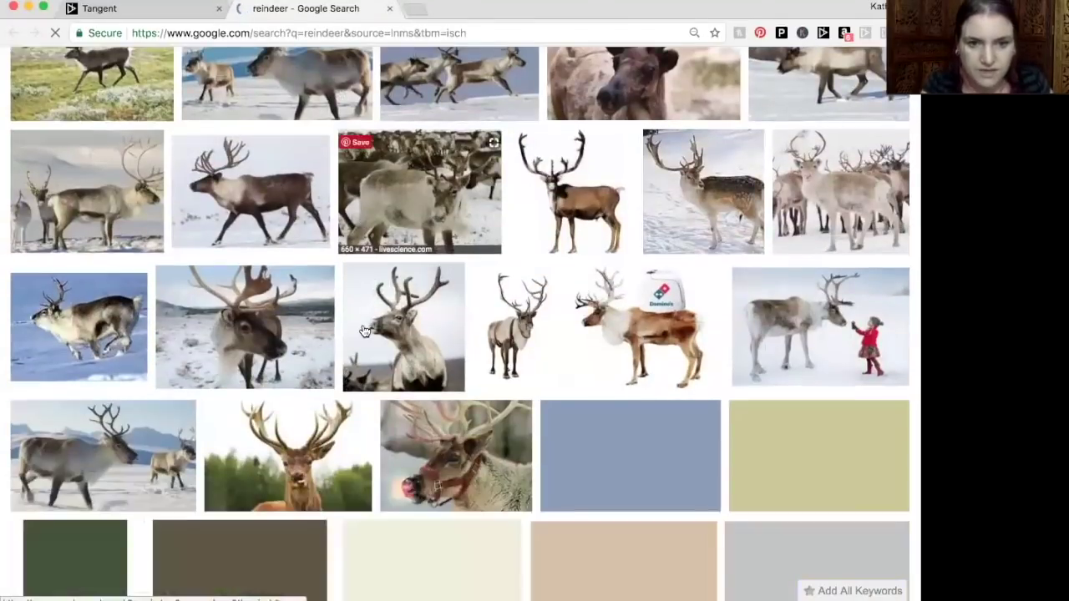
{"action": "scroll", "coordinate": [365, 331], "scroll_direction": "down", "scroll_amount": 5}
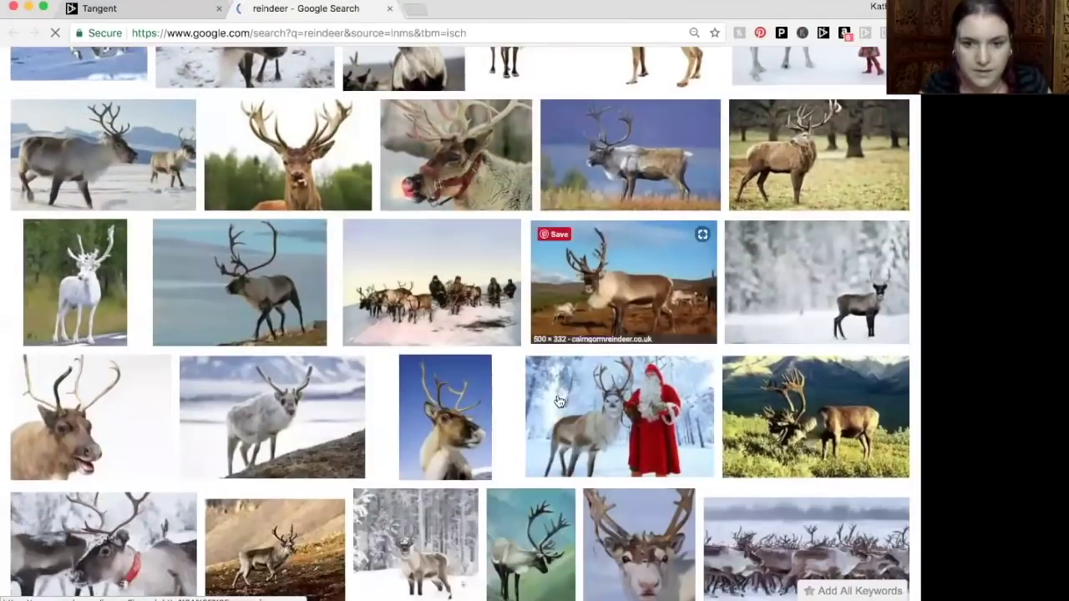
{"action": "scroll", "coordinate": [559, 401], "scroll_direction": "down", "scroll_amount": 1}
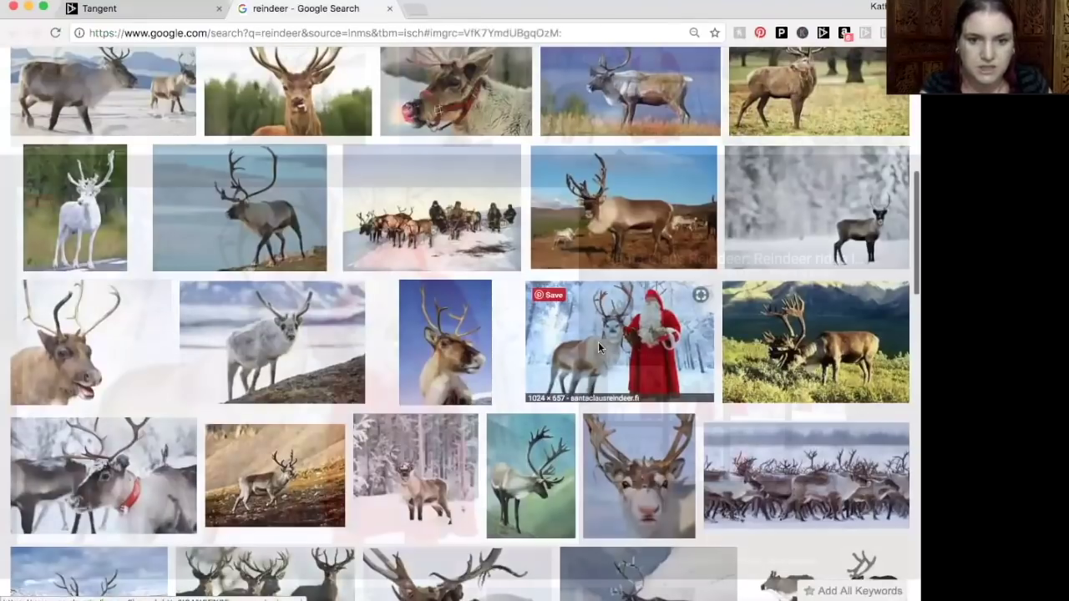
- Enlarge the photo of Santa Claus standing beside a reindeer in the snow and save a copy outside the browser
{"action": "left_click", "coordinate": [600, 349]}
{"action": "left_click_drag", "start_coordinate": [383, 354], "coordinate": [823, 203]}
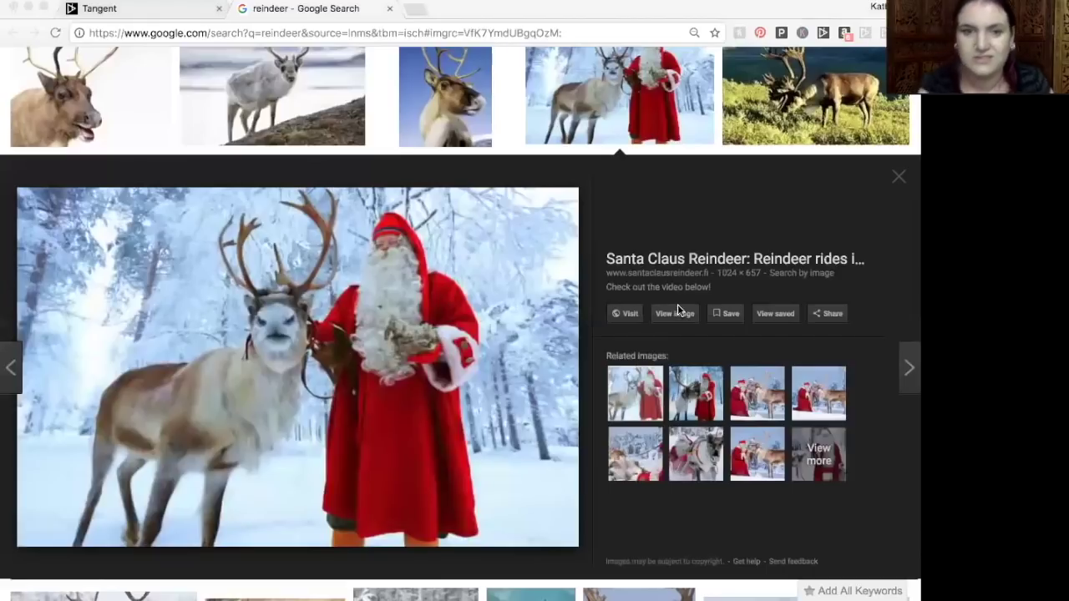
{"action": "left_click", "coordinate": [316, 10]}
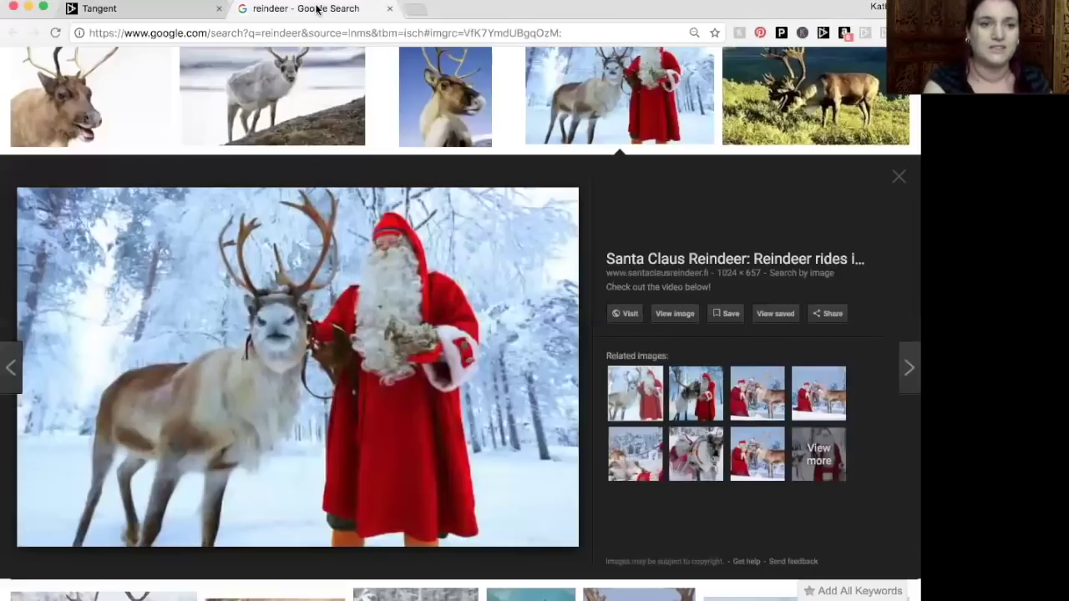
- Open Tangent's Sky Palette and upload the saved Santa and reindeer photo to generate its named color palette
{"action": "left_click", "coordinate": [108, 9]}
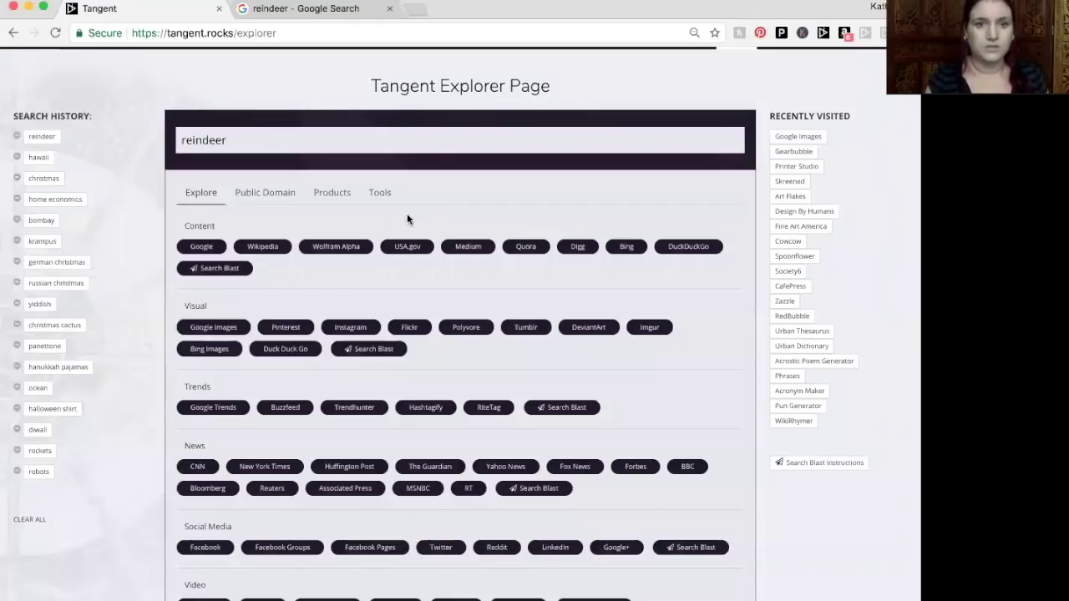
{"action": "scroll", "coordinate": [593, 75], "scroll_direction": "up", "scroll_amount": 2}
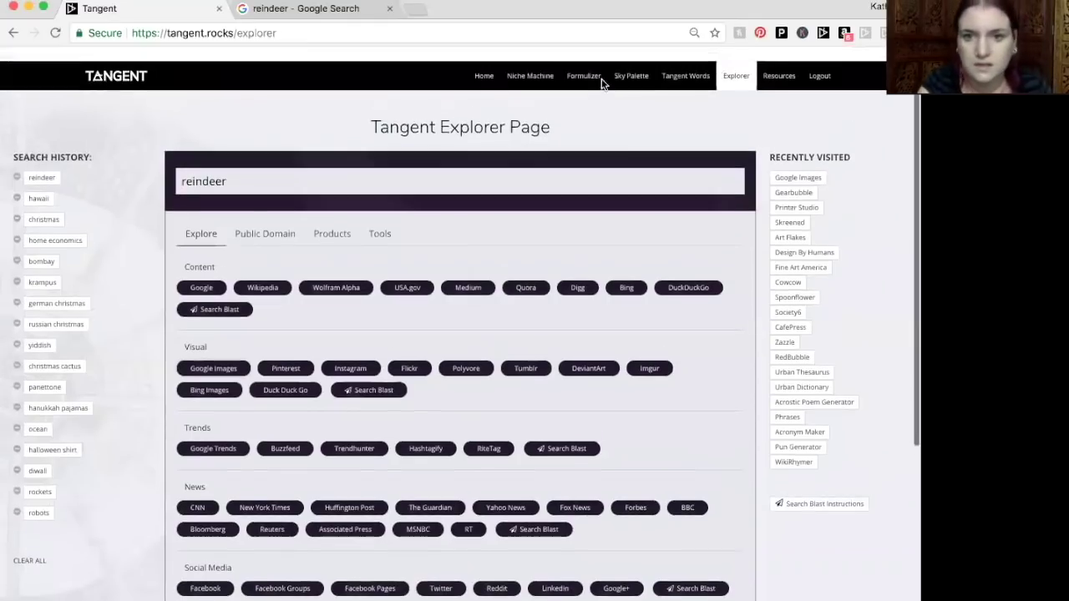
{"action": "left_click", "coordinate": [641, 61]}
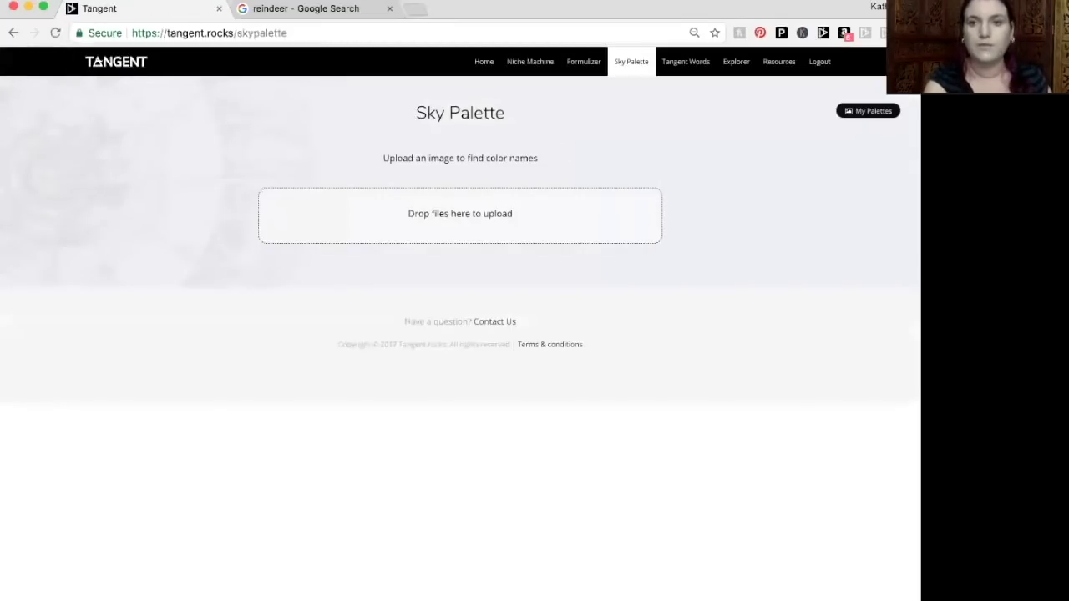
{"action": "left_click_drag", "start_coordinate": [961, 51], "coordinate": [460, 216]}
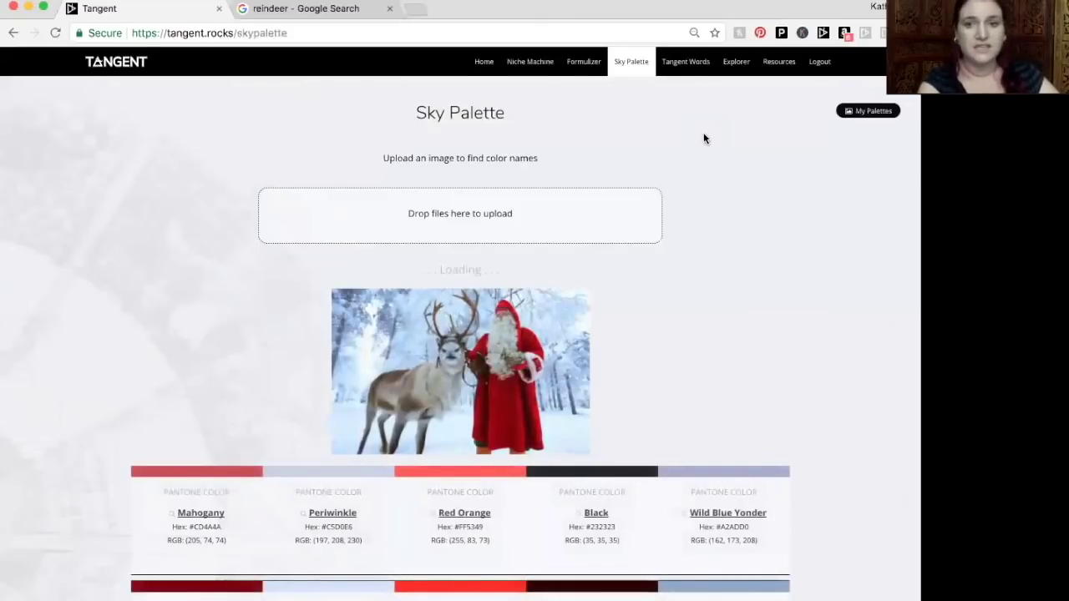
{"action": "scroll", "coordinate": [704, 139], "scroll_direction": "down", "scroll_amount": 1}
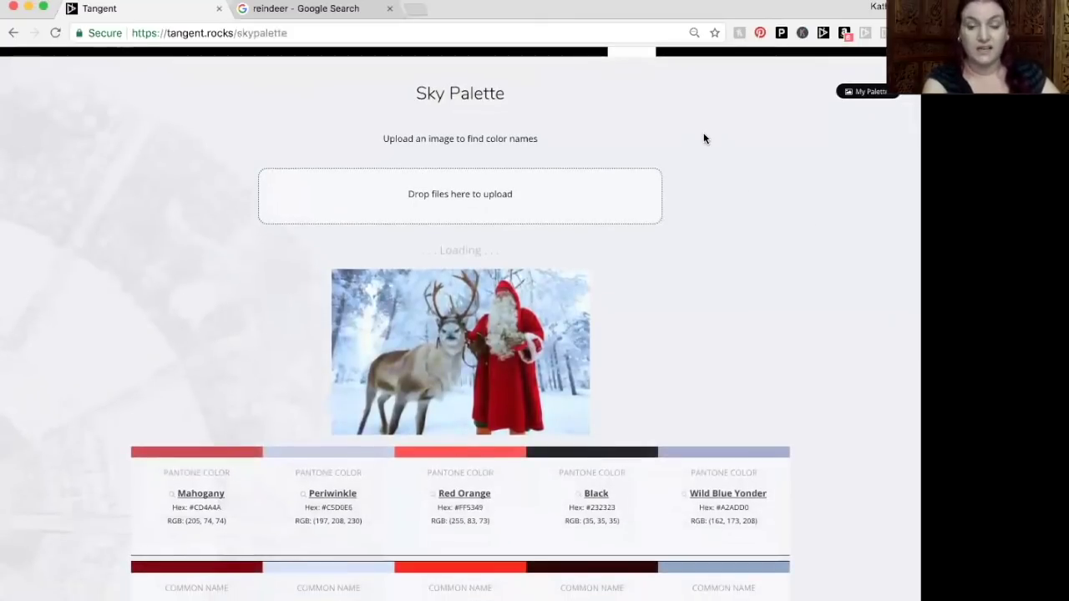